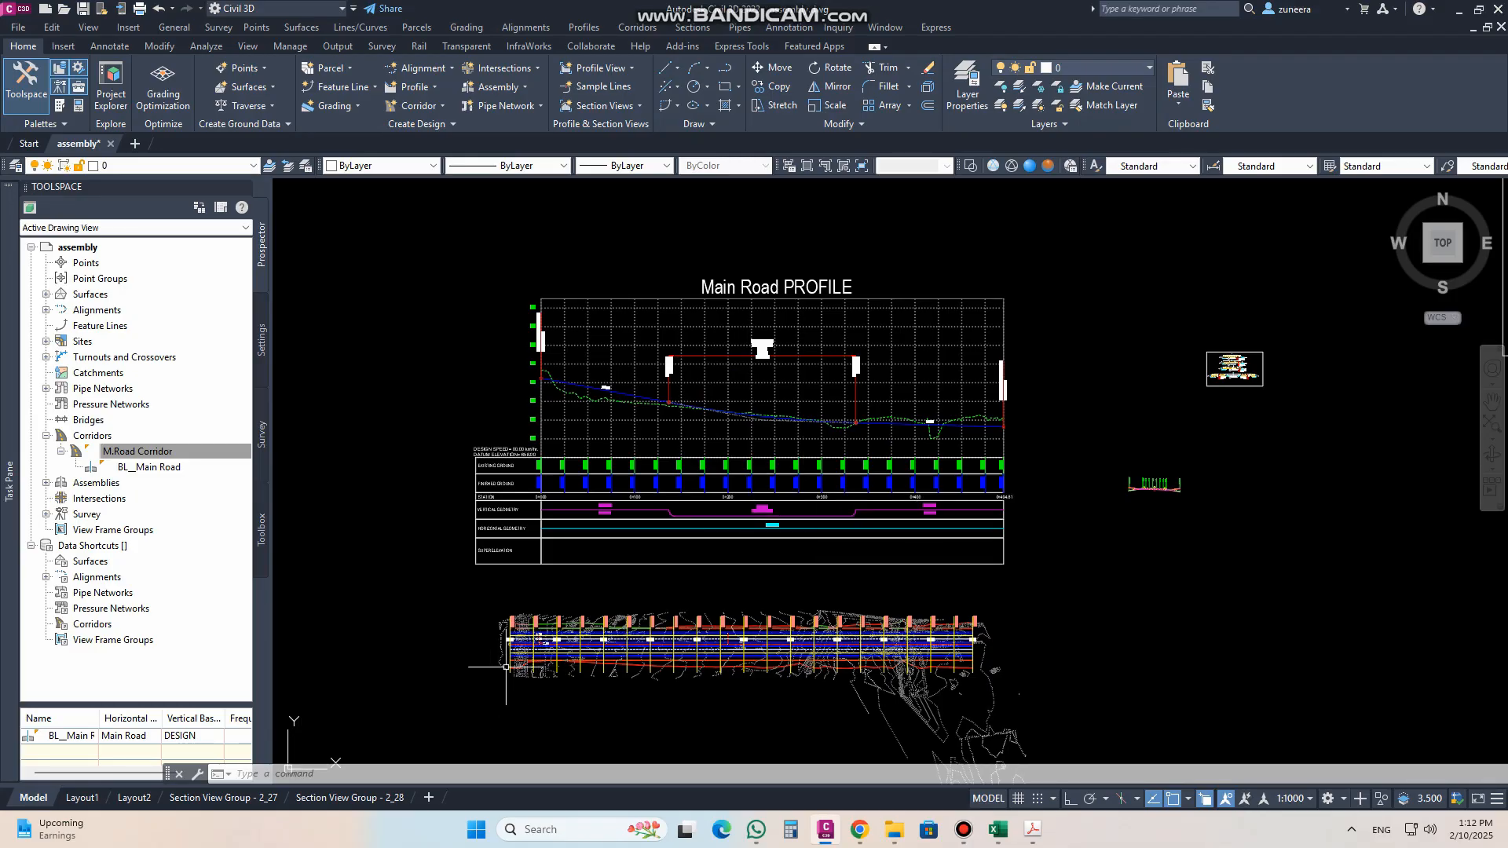
Step: Review the Main Road corridor in plan, its profile view, and the offsets and slopes of the road assembly
scroll(506, 666, up, 6)
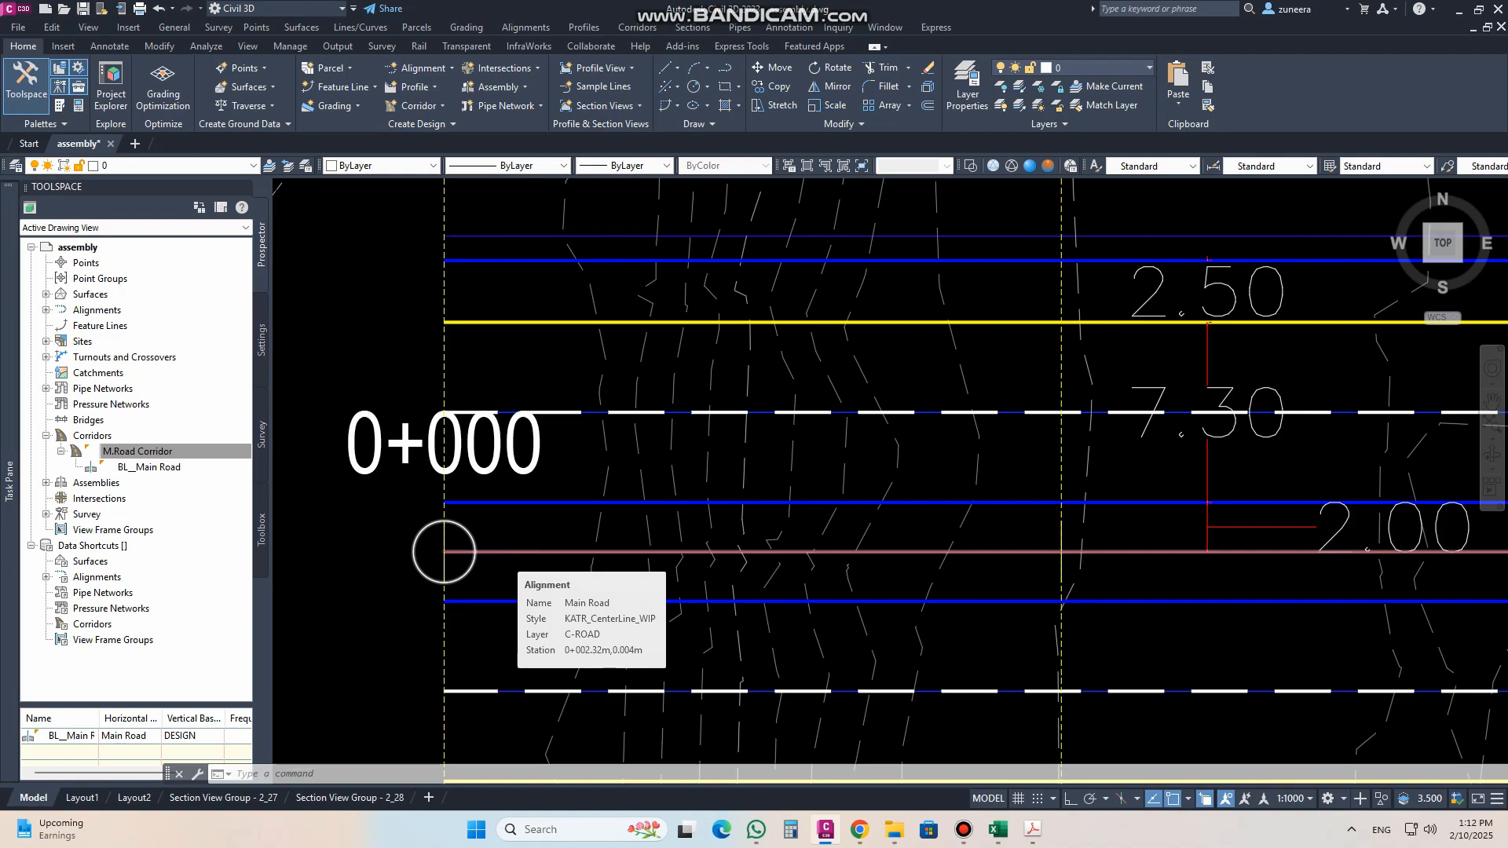
scroll(507, 559, down, 6)
middle_drag(685, 399, 684, 455)
scroll(625, 359, up, 2)
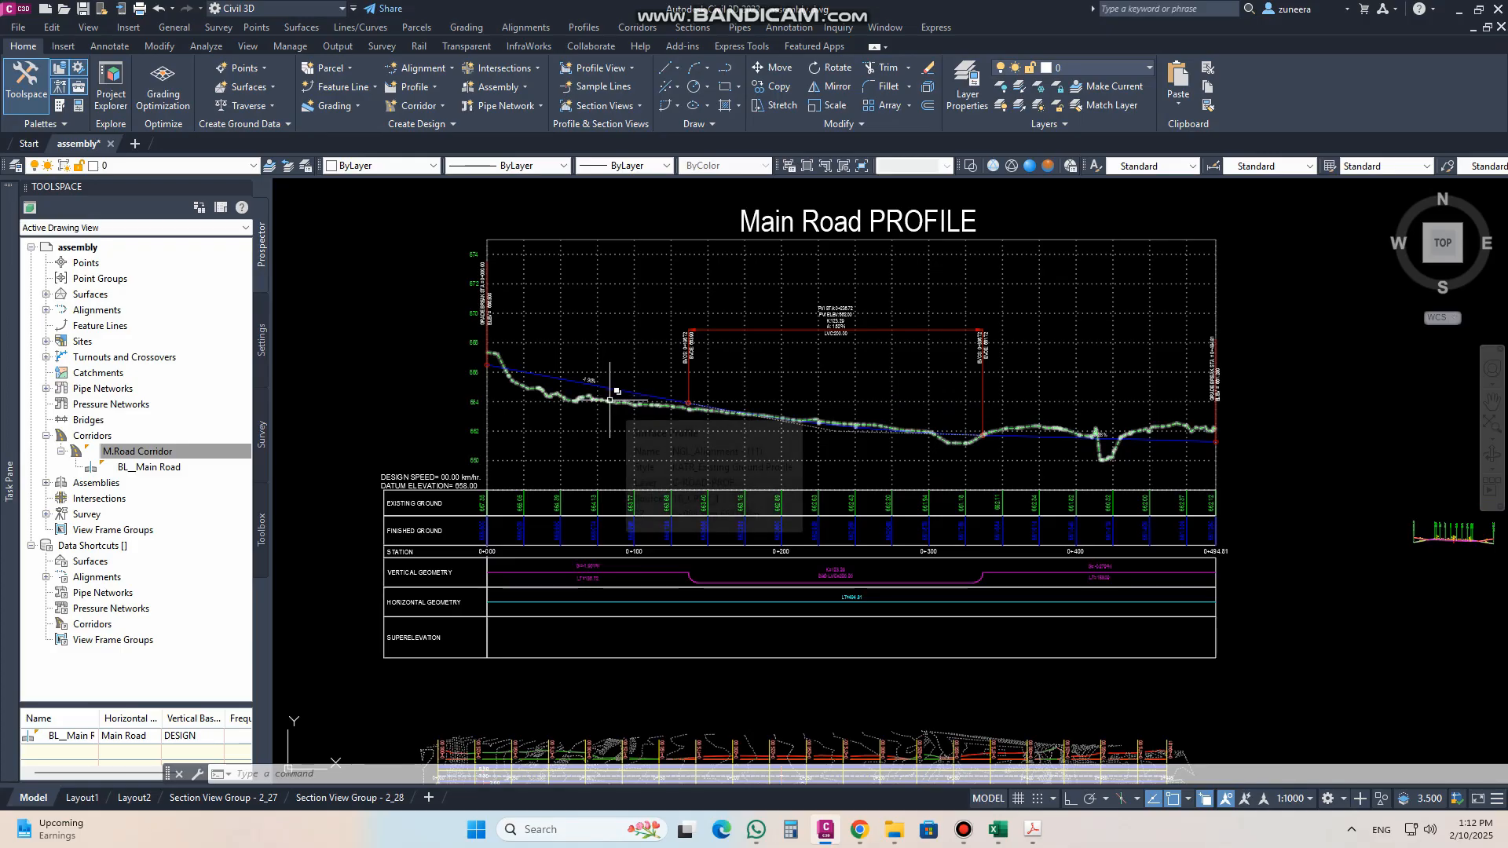
middle_drag(835, 579, 665, 278)
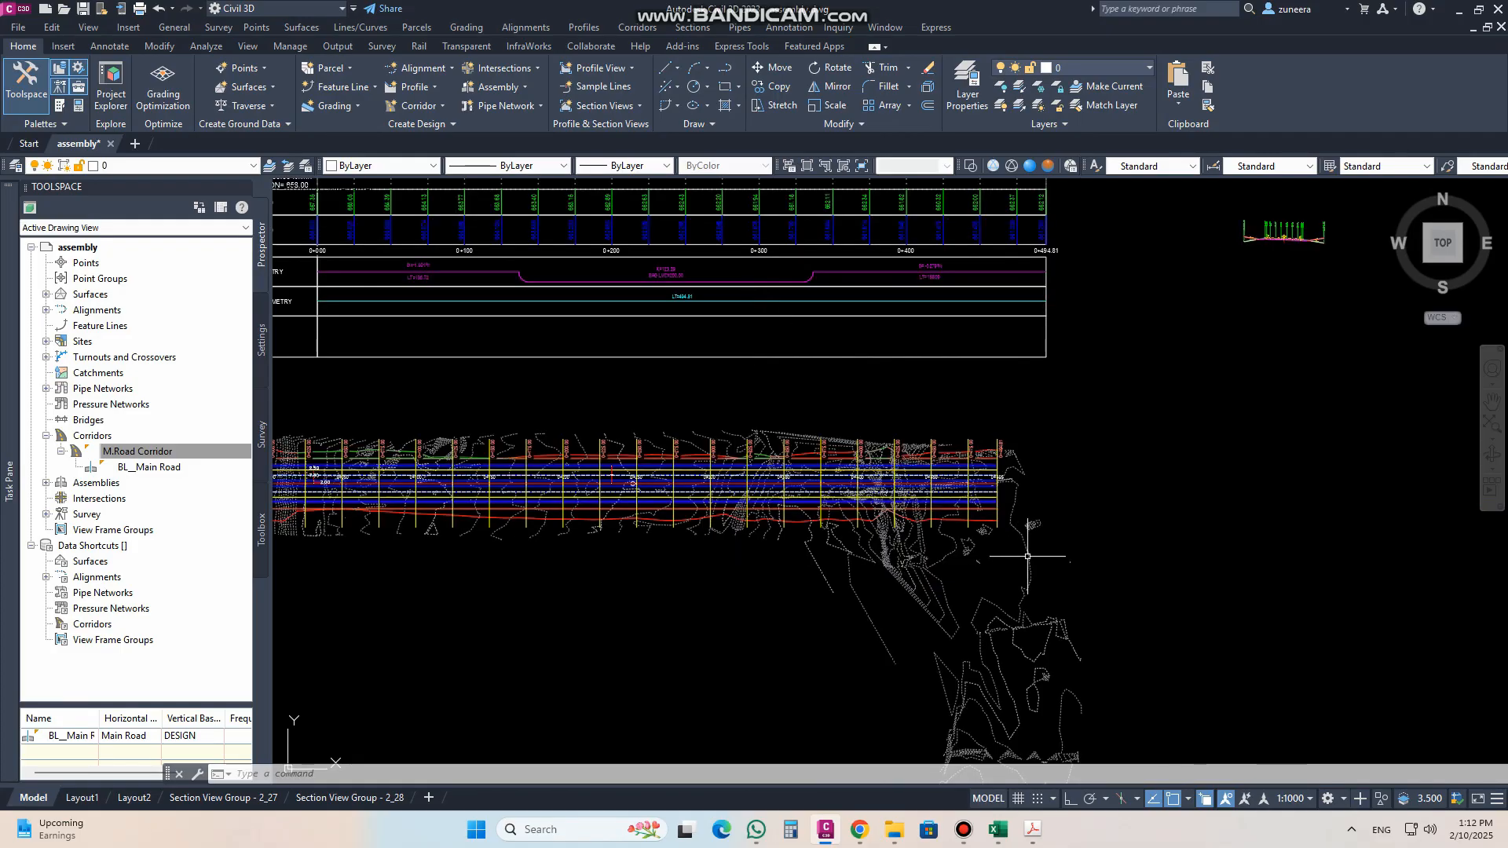
scroll(952, 601, down, 4)
scroll(1074, 466, up, 10)
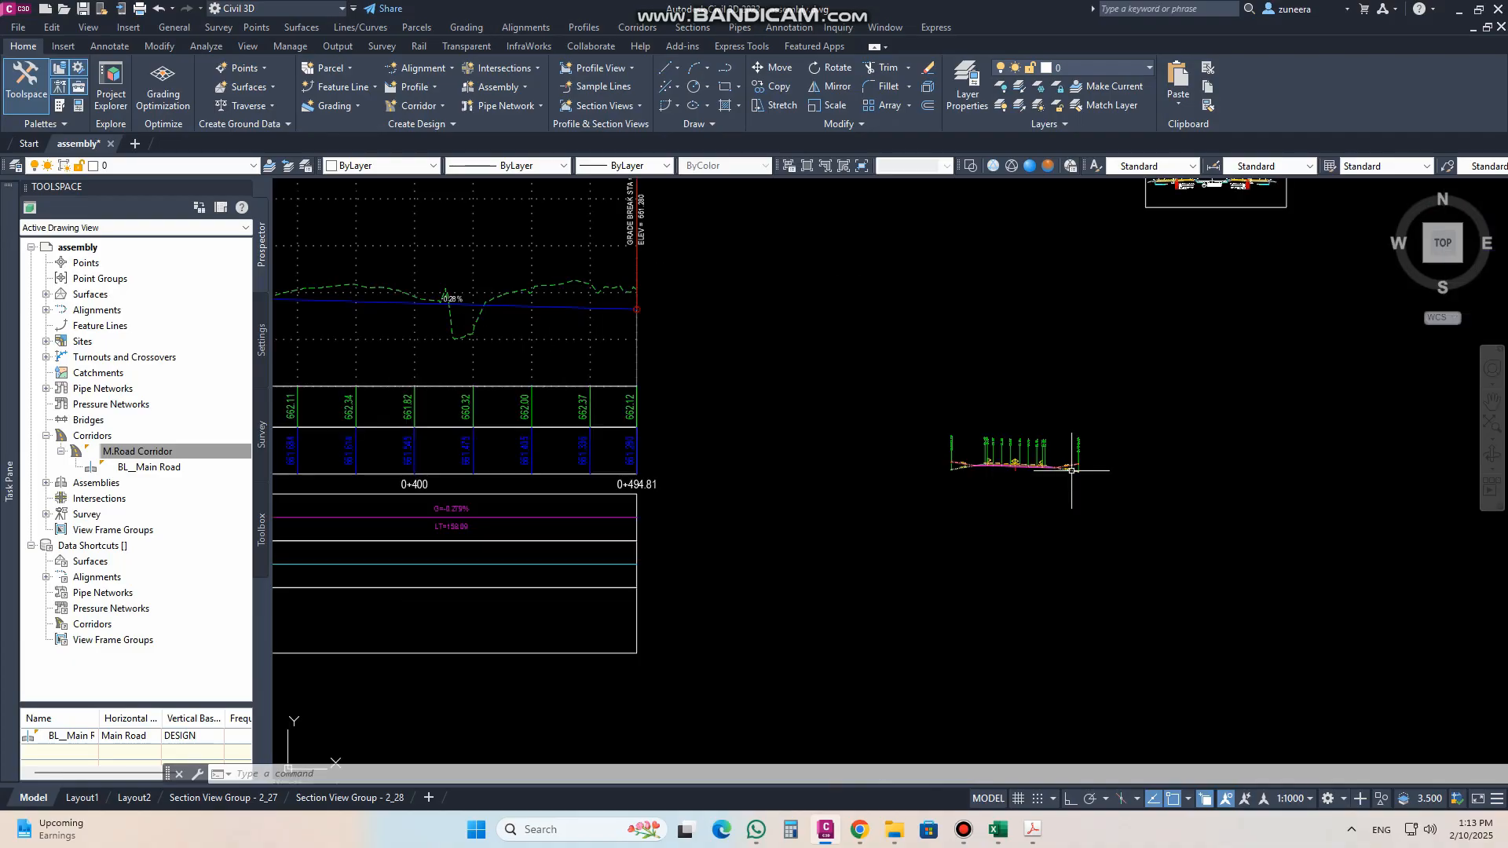
scroll(969, 430, up, 6)
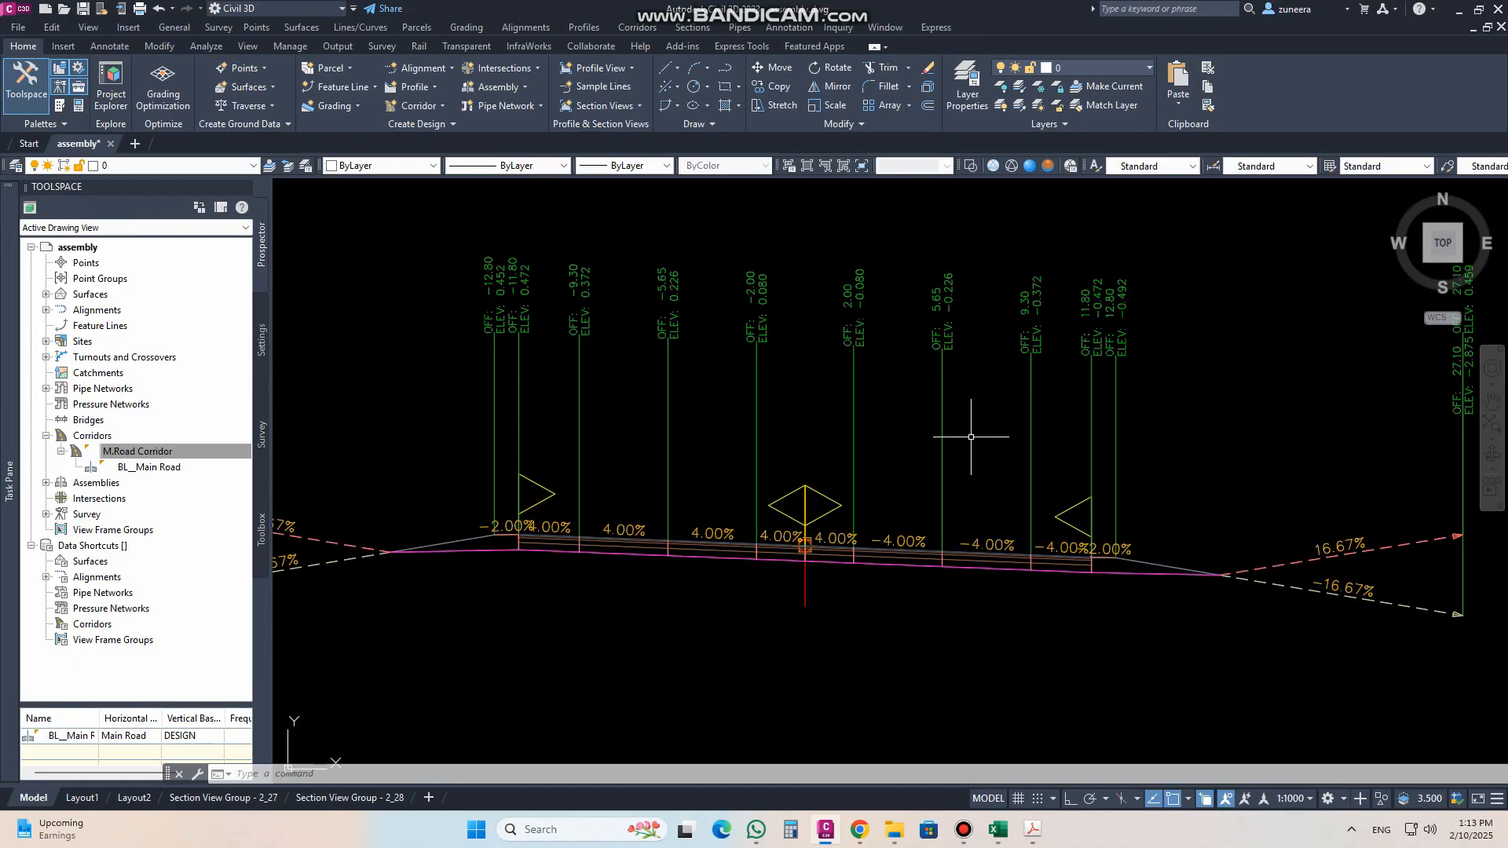
scroll(971, 437, down, 2)
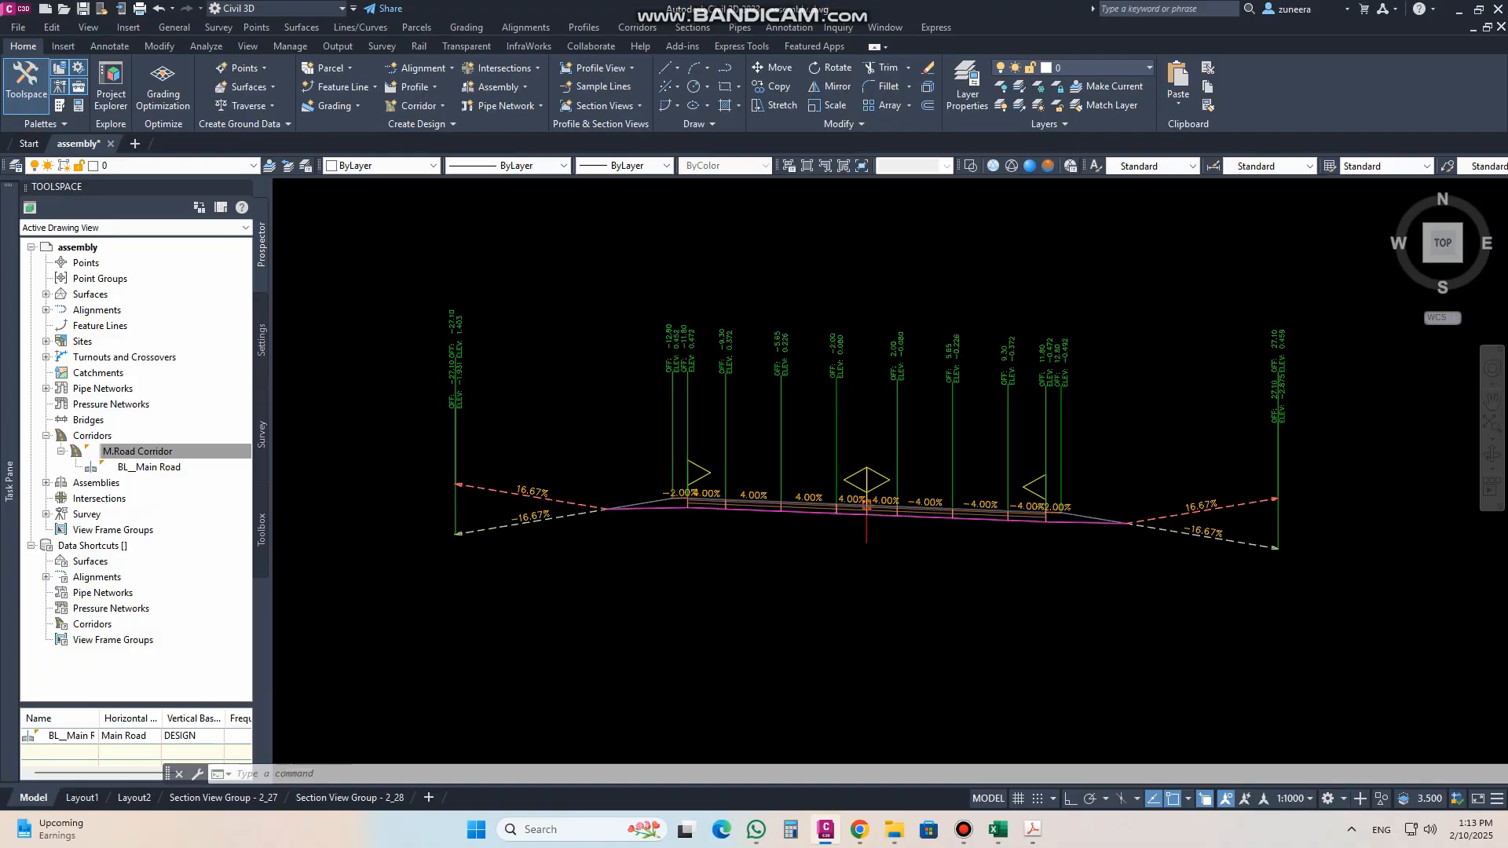
Step: Inspect the corridor feature lines in plan, choosing the corridor instead of the overlapping blue polyline
scroll(1118, 501, down, 8)
scroll(1119, 501, down, 2)
middle_drag(598, 659, 759, 458)
scroll(759, 458, up, 6)
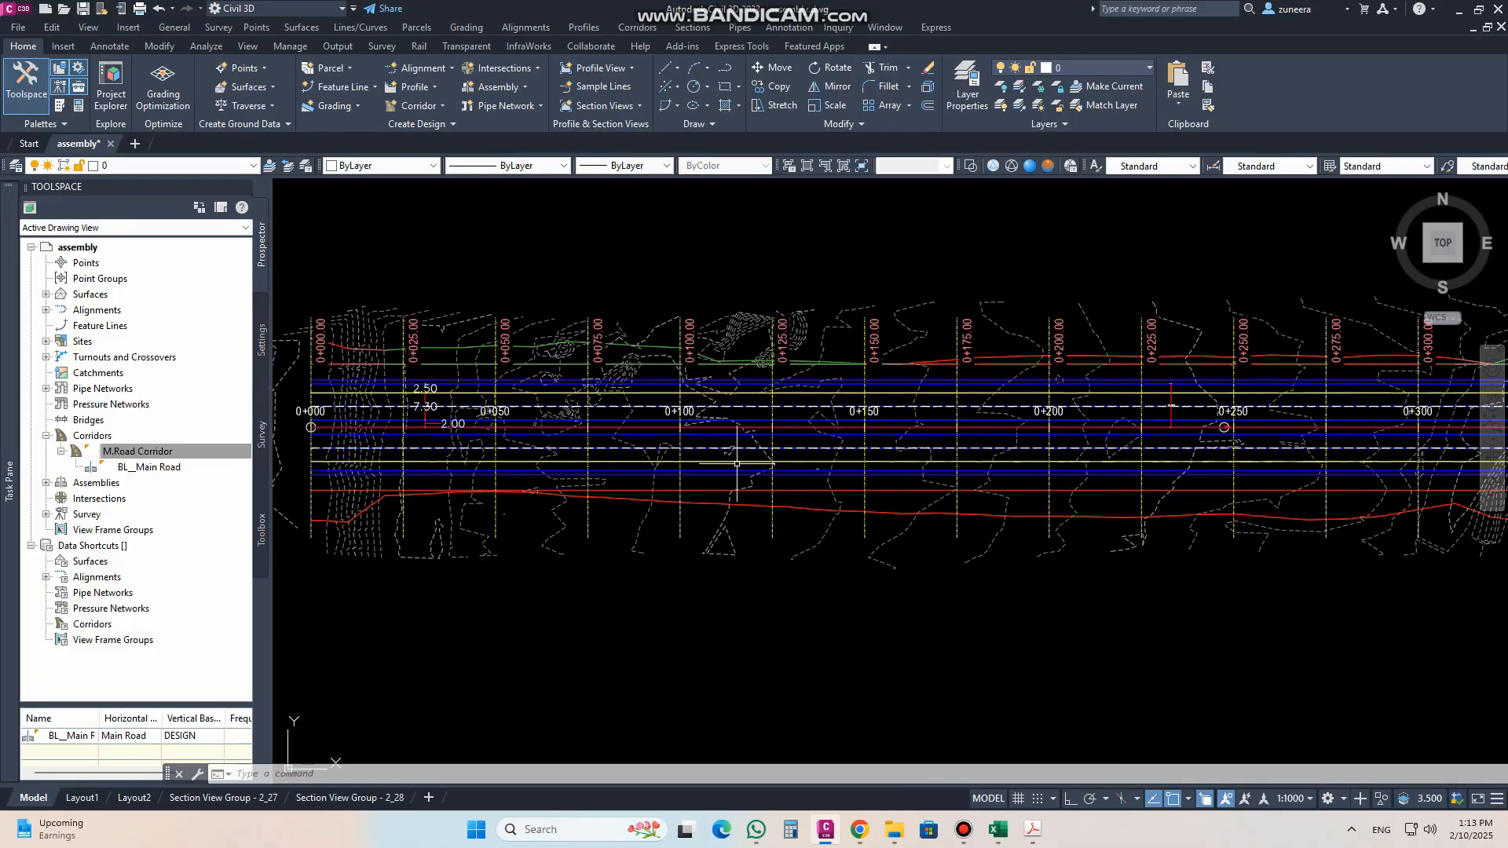
click(645, 420)
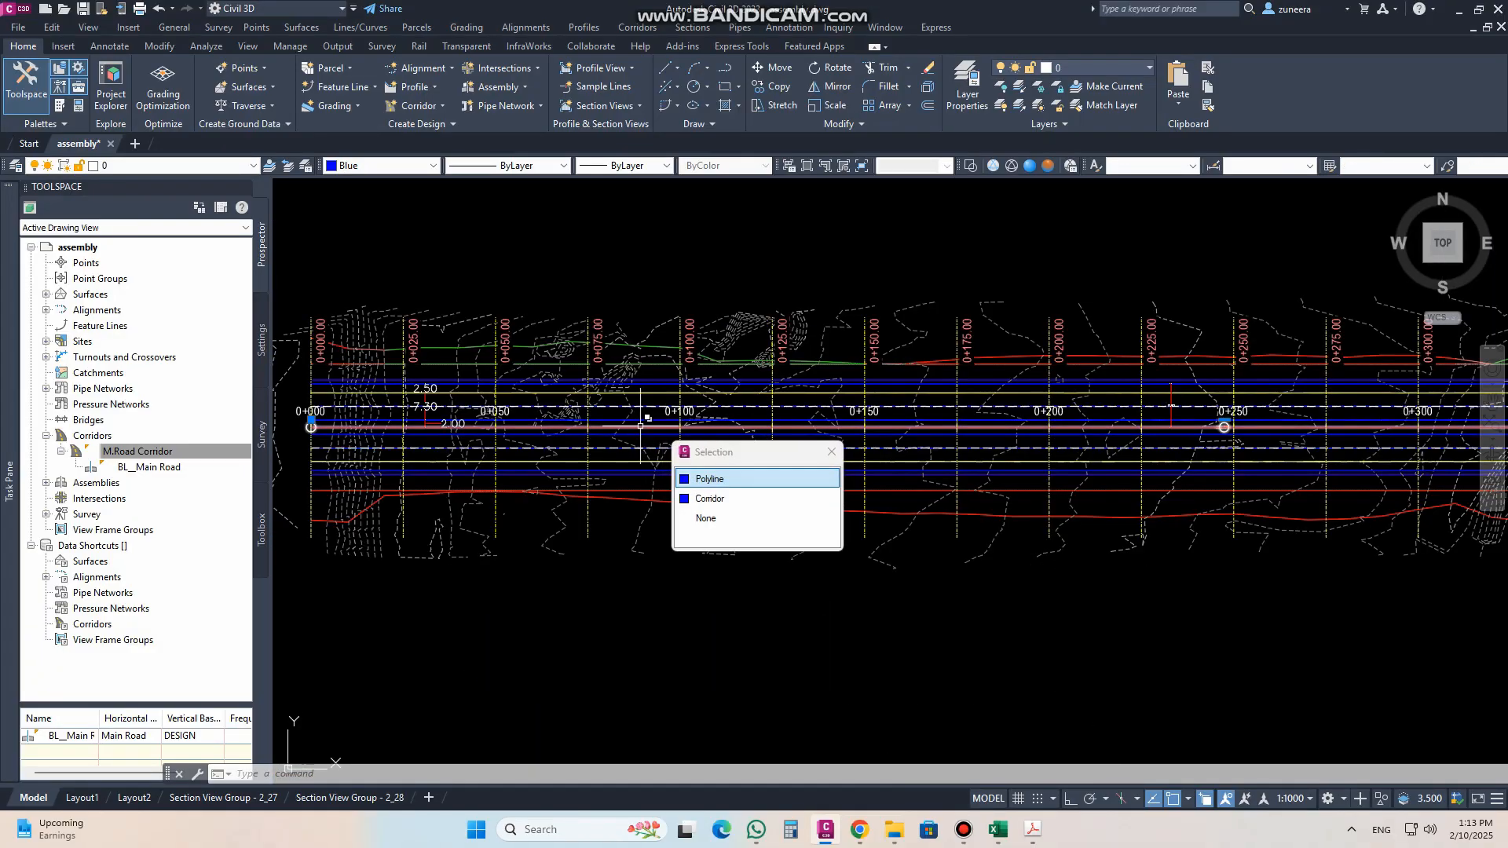
click(709, 498)
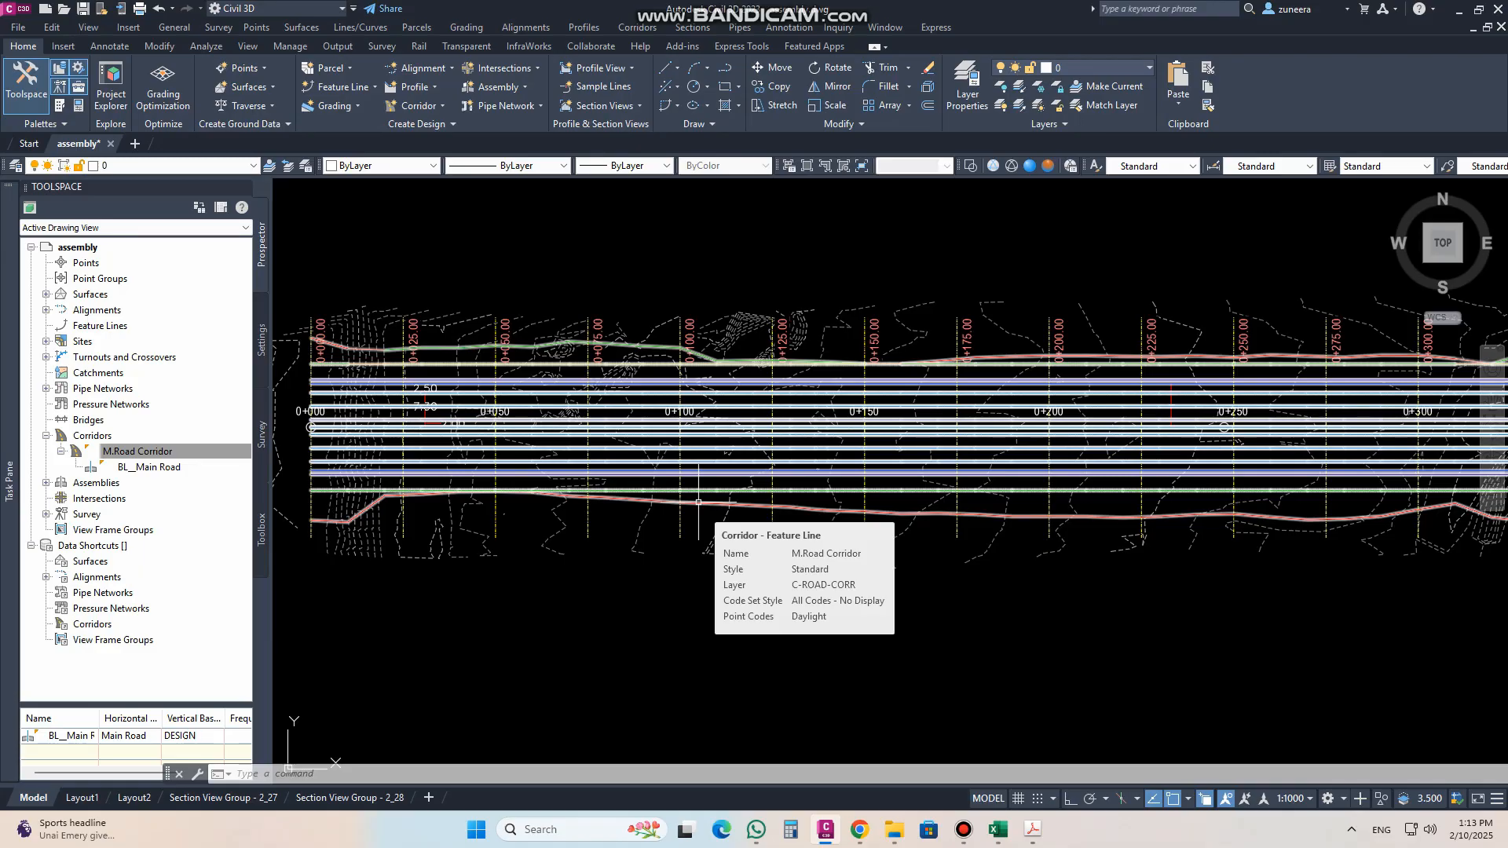
Step: Examine the pavement edge points where the outer lanes meet the shoulders on both sides of the assembly
scroll(690, 503, down, 5)
scroll(578, 571, up, 3)
scroll(578, 571, down, 6)
scroll(903, 451, up, 7)
scroll(893, 554, up, 7)
scroll(1033, 584, up, 4)
scroll(1021, 541, up, 4)
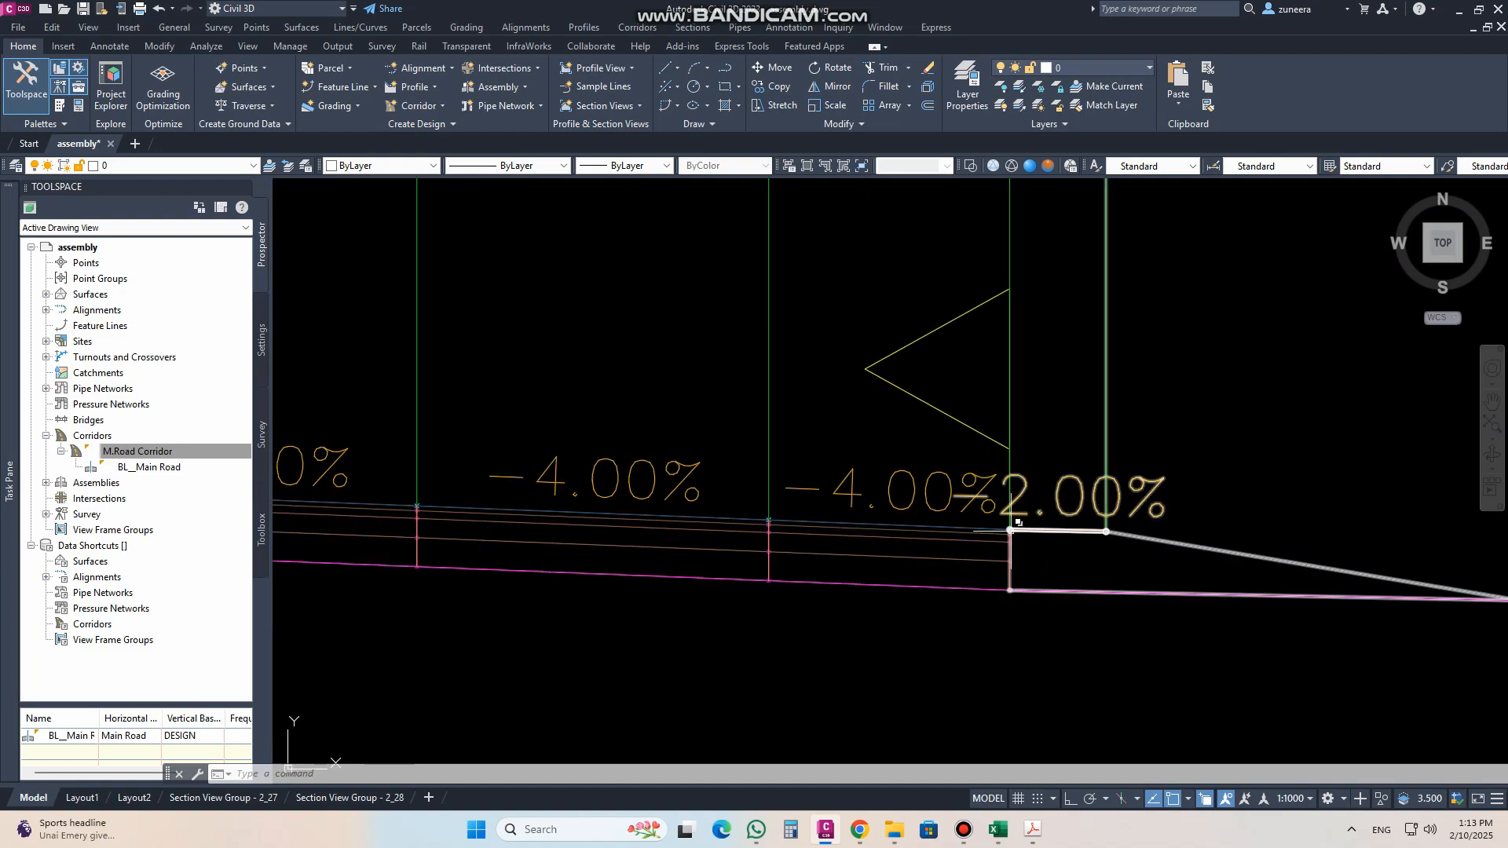
scroll(1016, 528, up, 7)
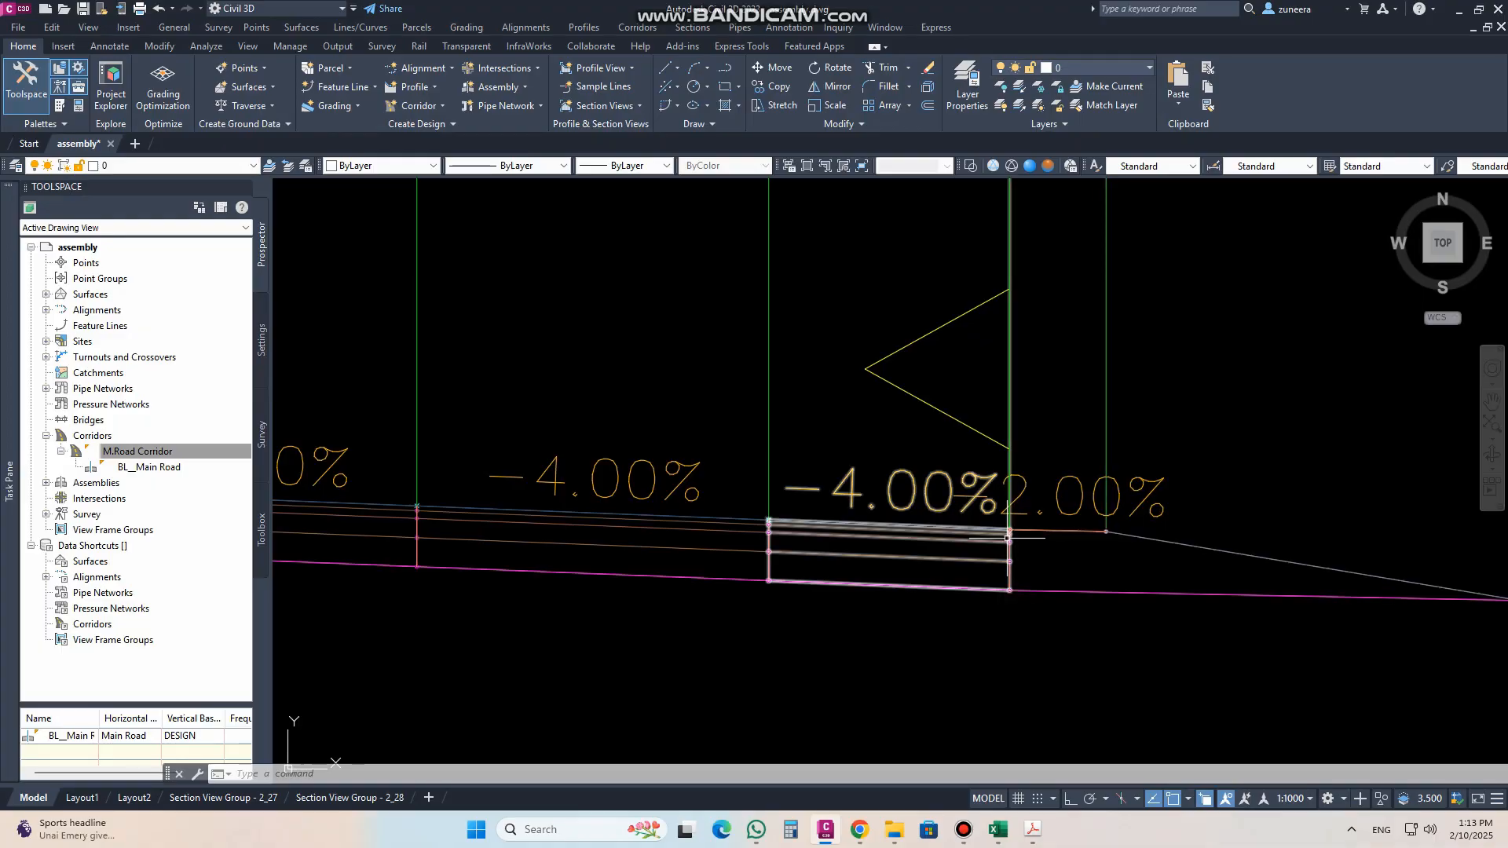
scroll(1026, 514, down, 8)
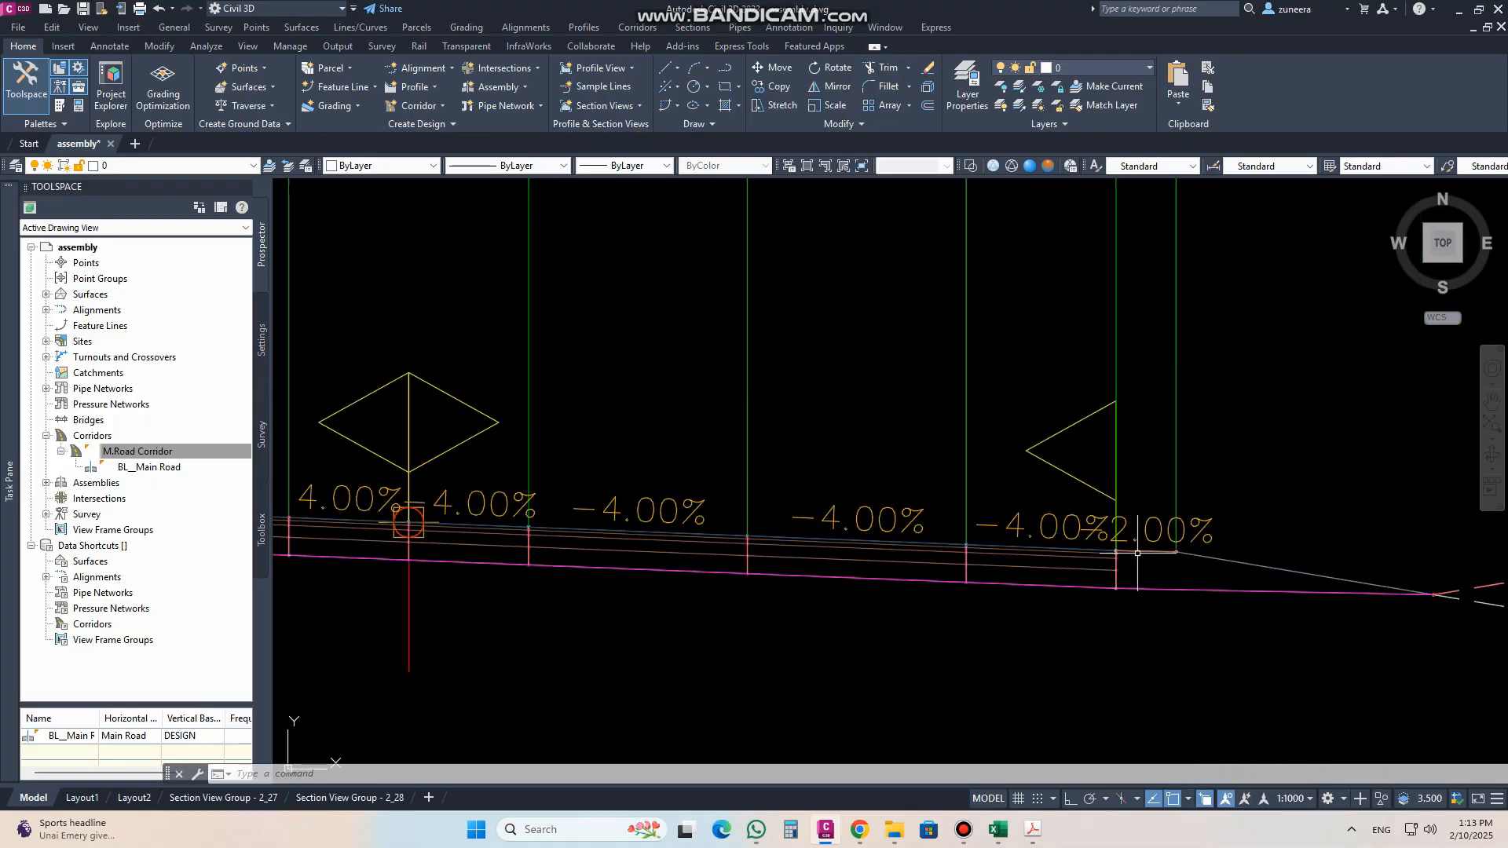
scroll(1193, 572, up, 7)
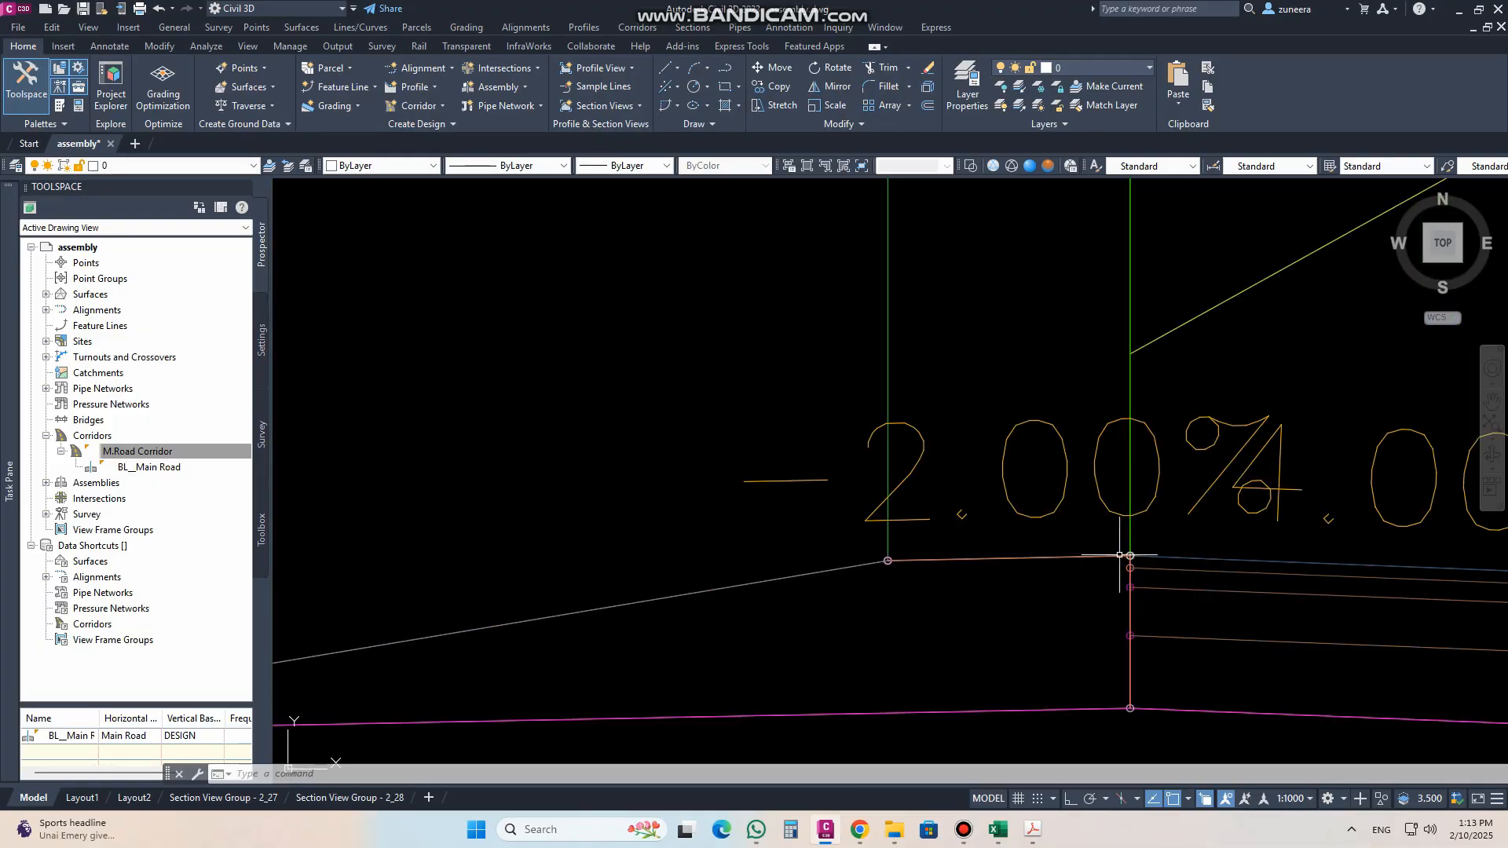
scroll(1119, 555, down, 6)
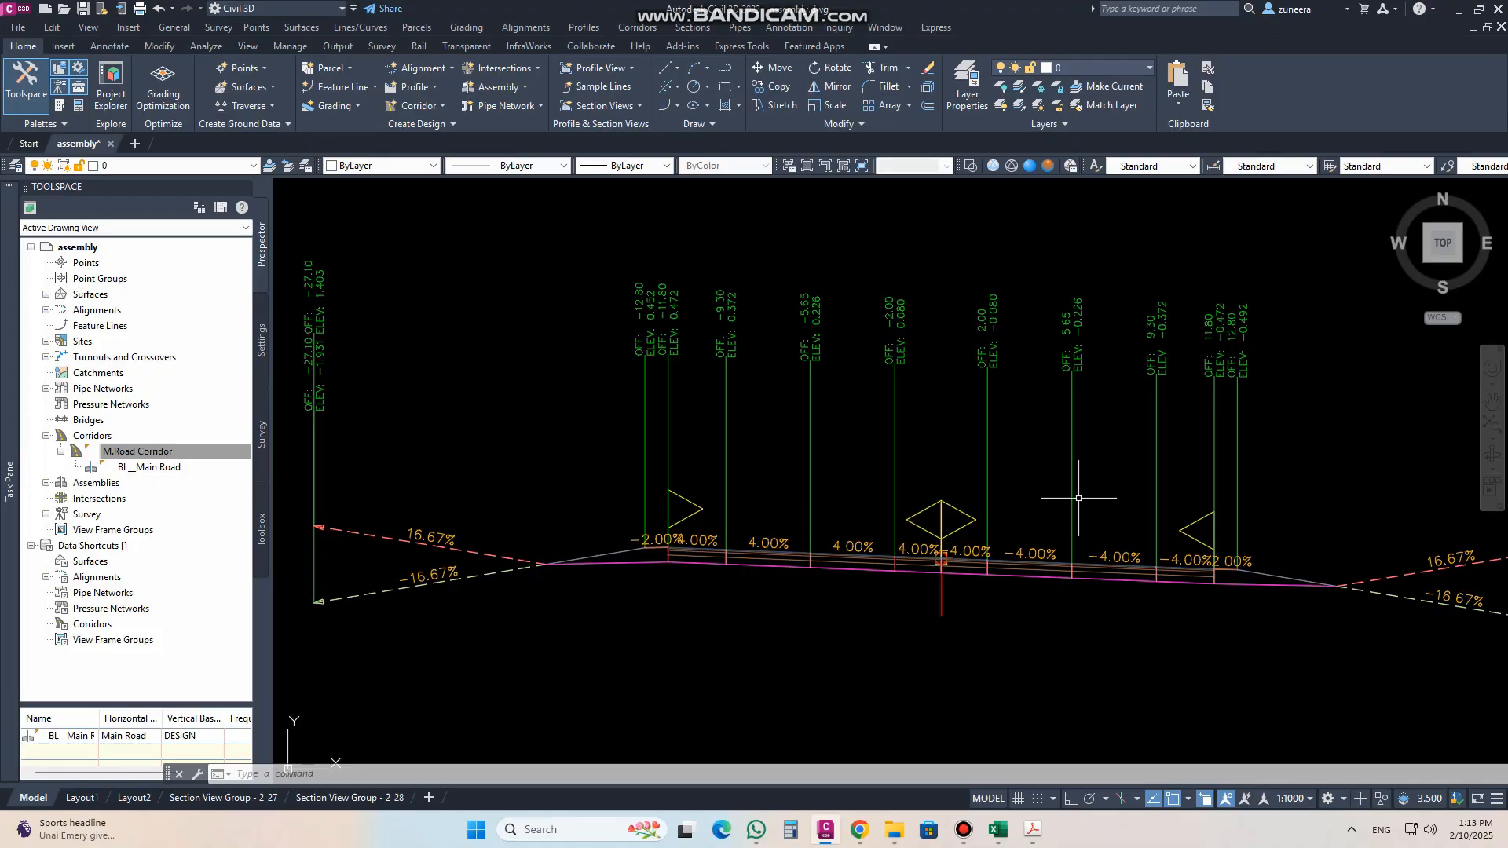
scroll(1108, 462, down, 8)
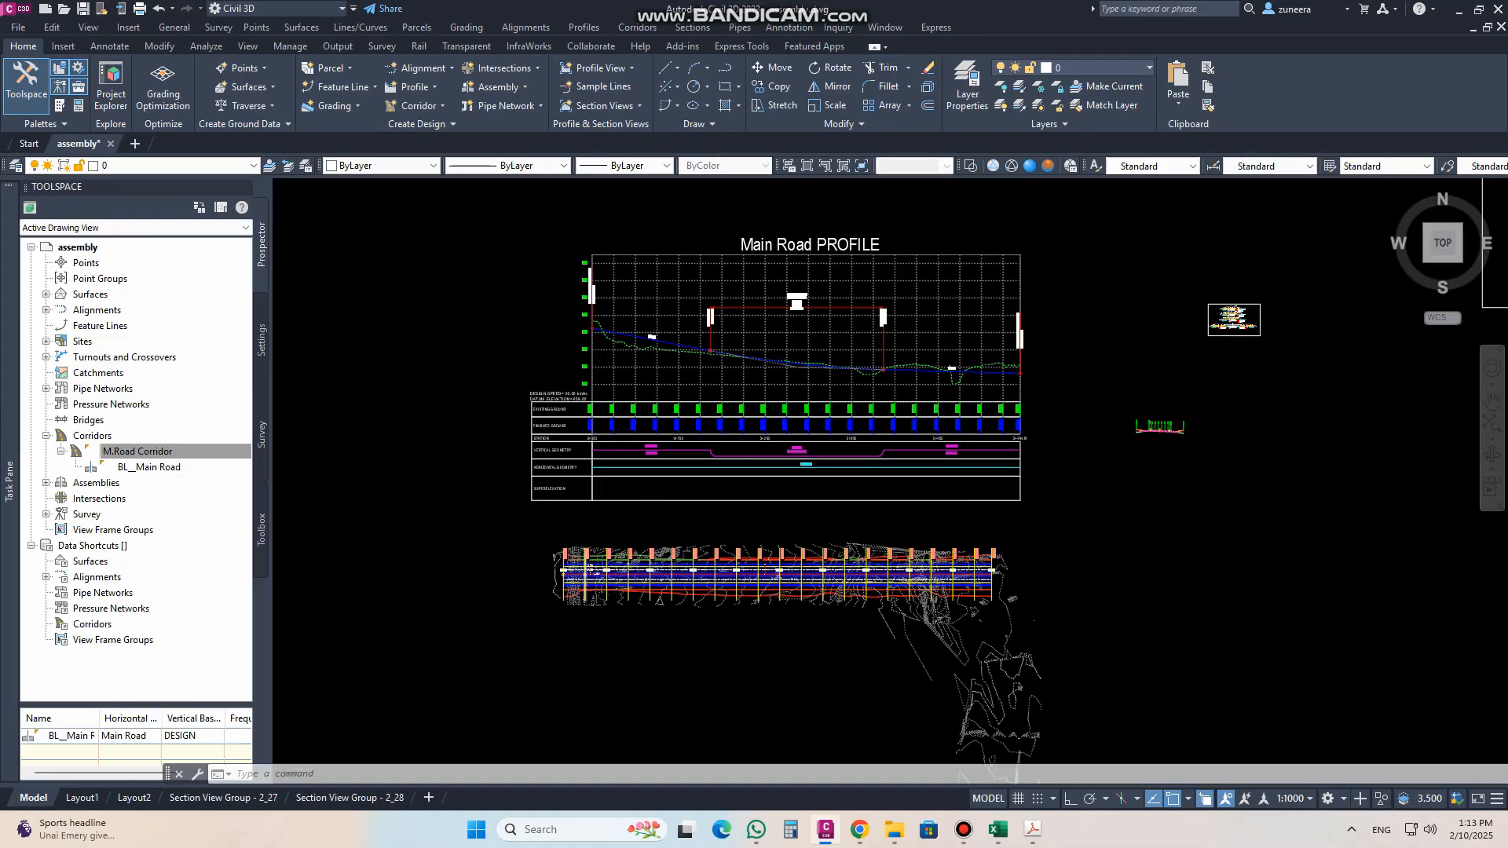
Step: Start Create Profile from Corridor and choose the ETW feature line on the corridor's right outer pavement edge
scroll(570, 592, up, 8)
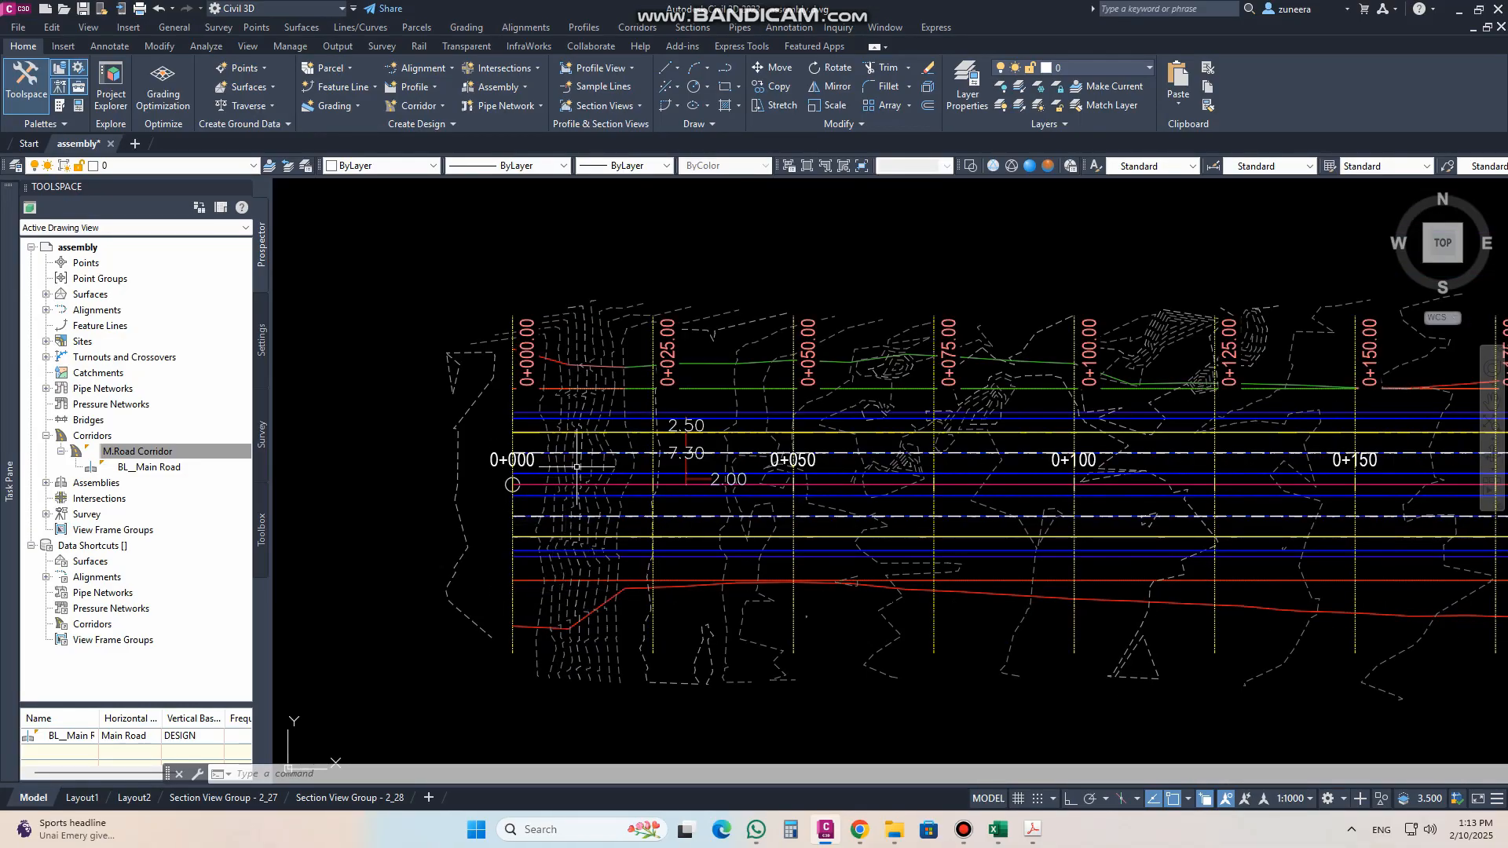
scroll(577, 466, up, 2)
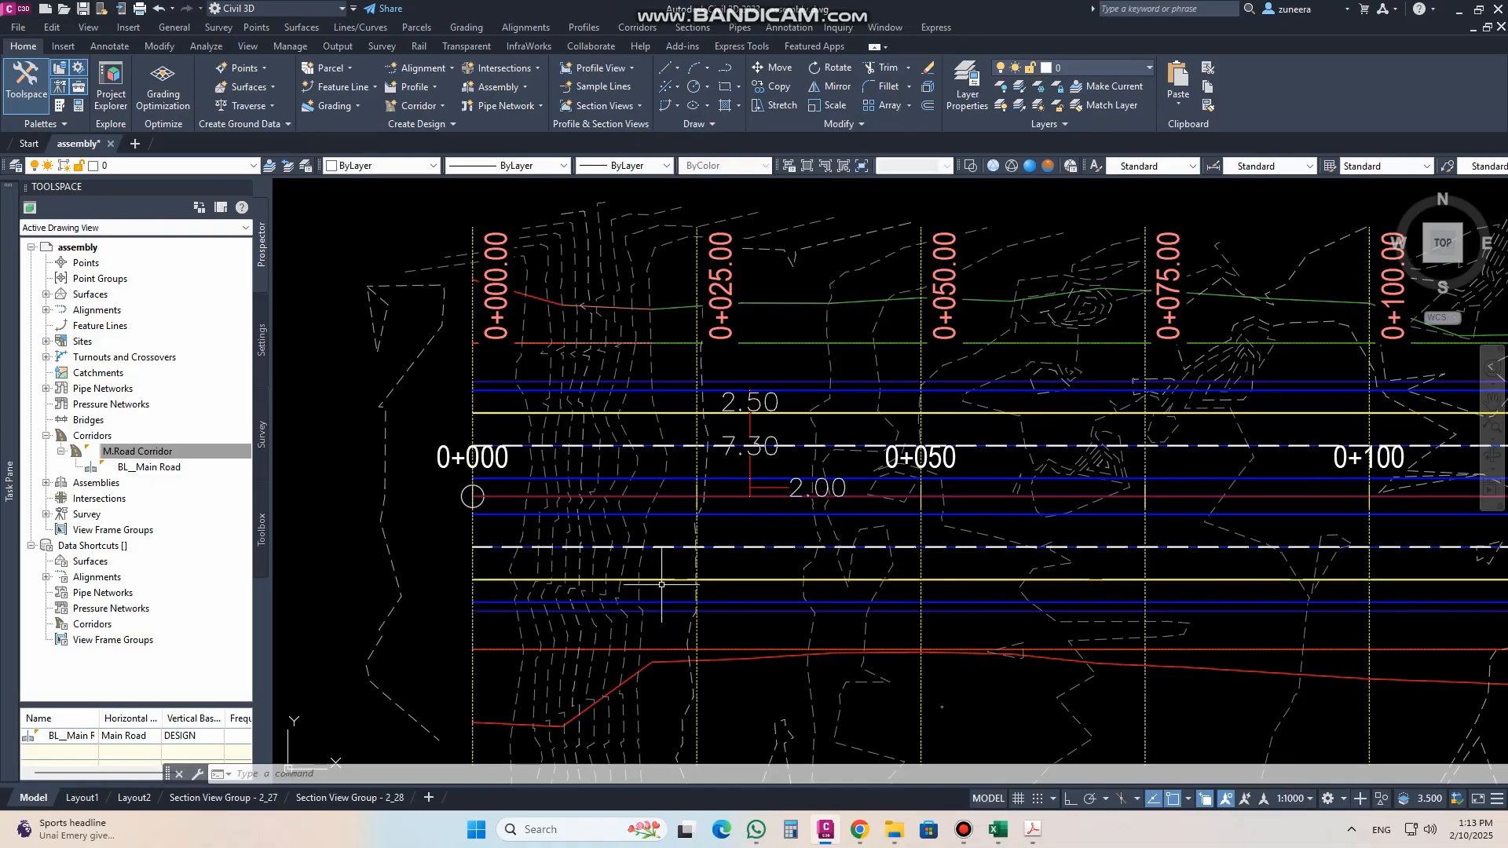
click(425, 91)
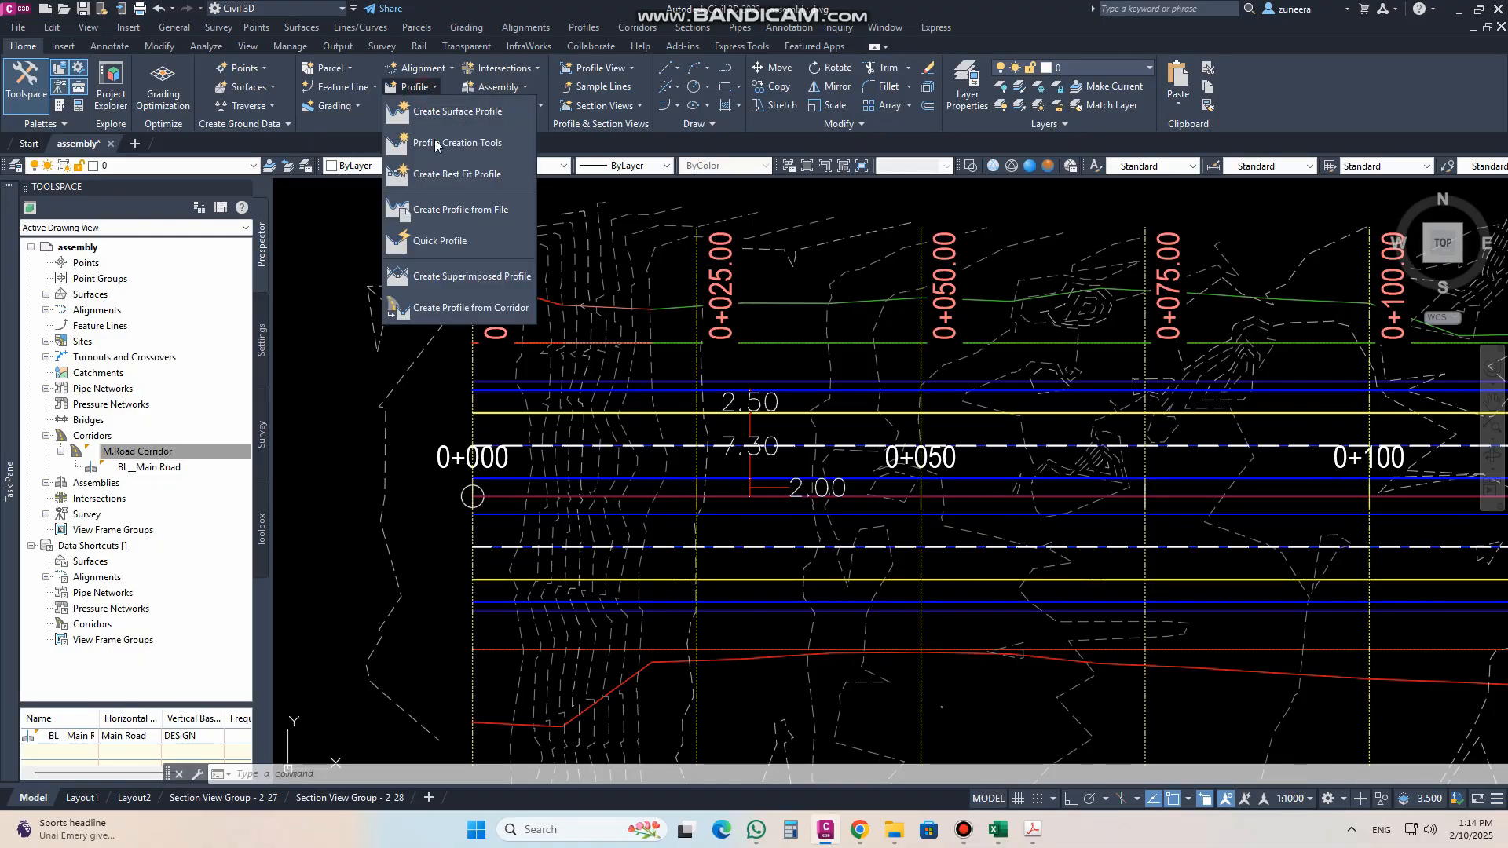
click(465, 309)
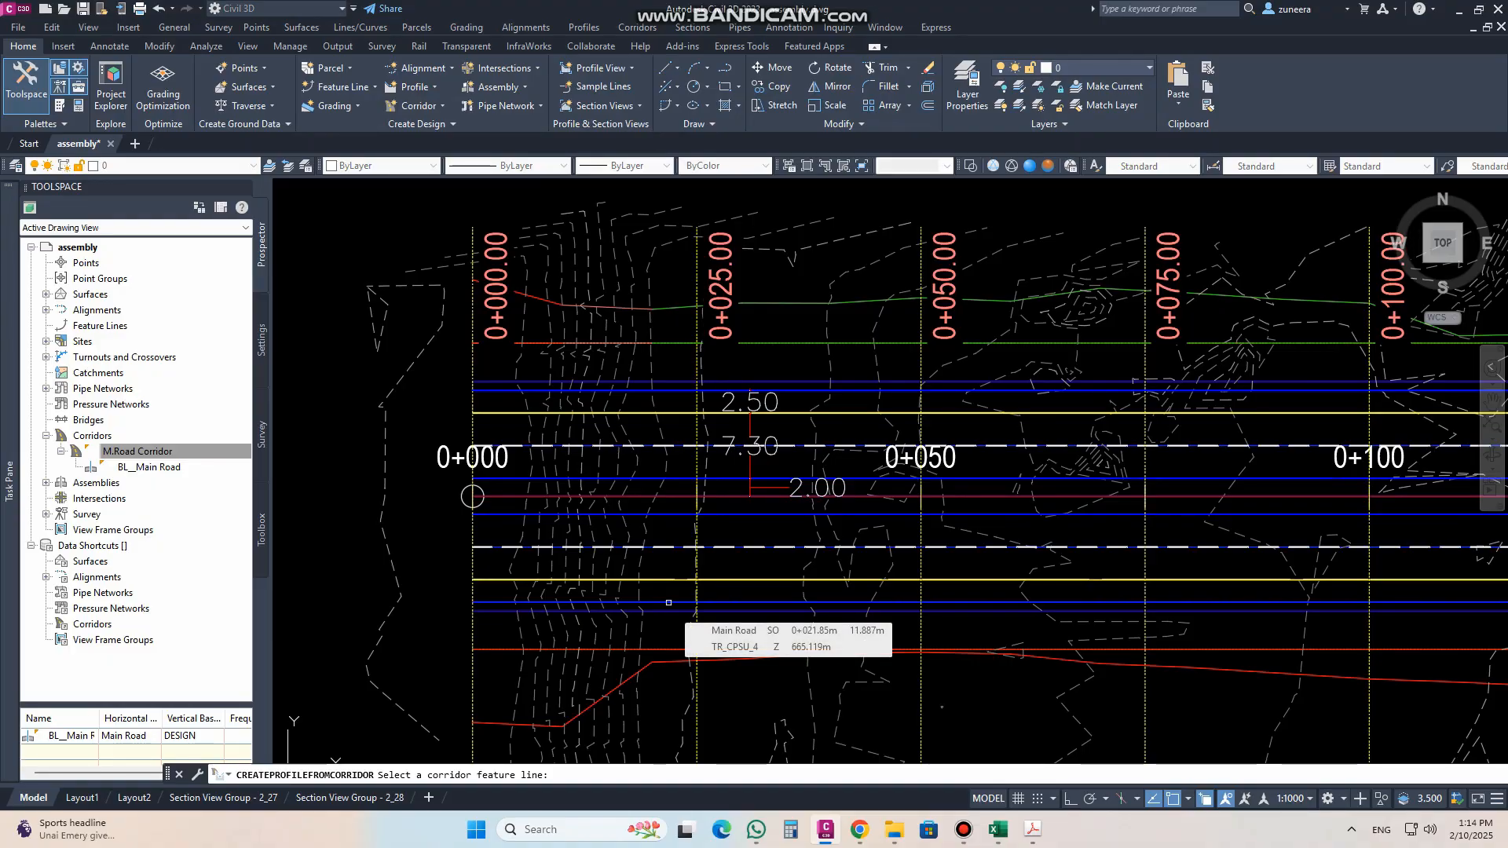
click(665, 603)
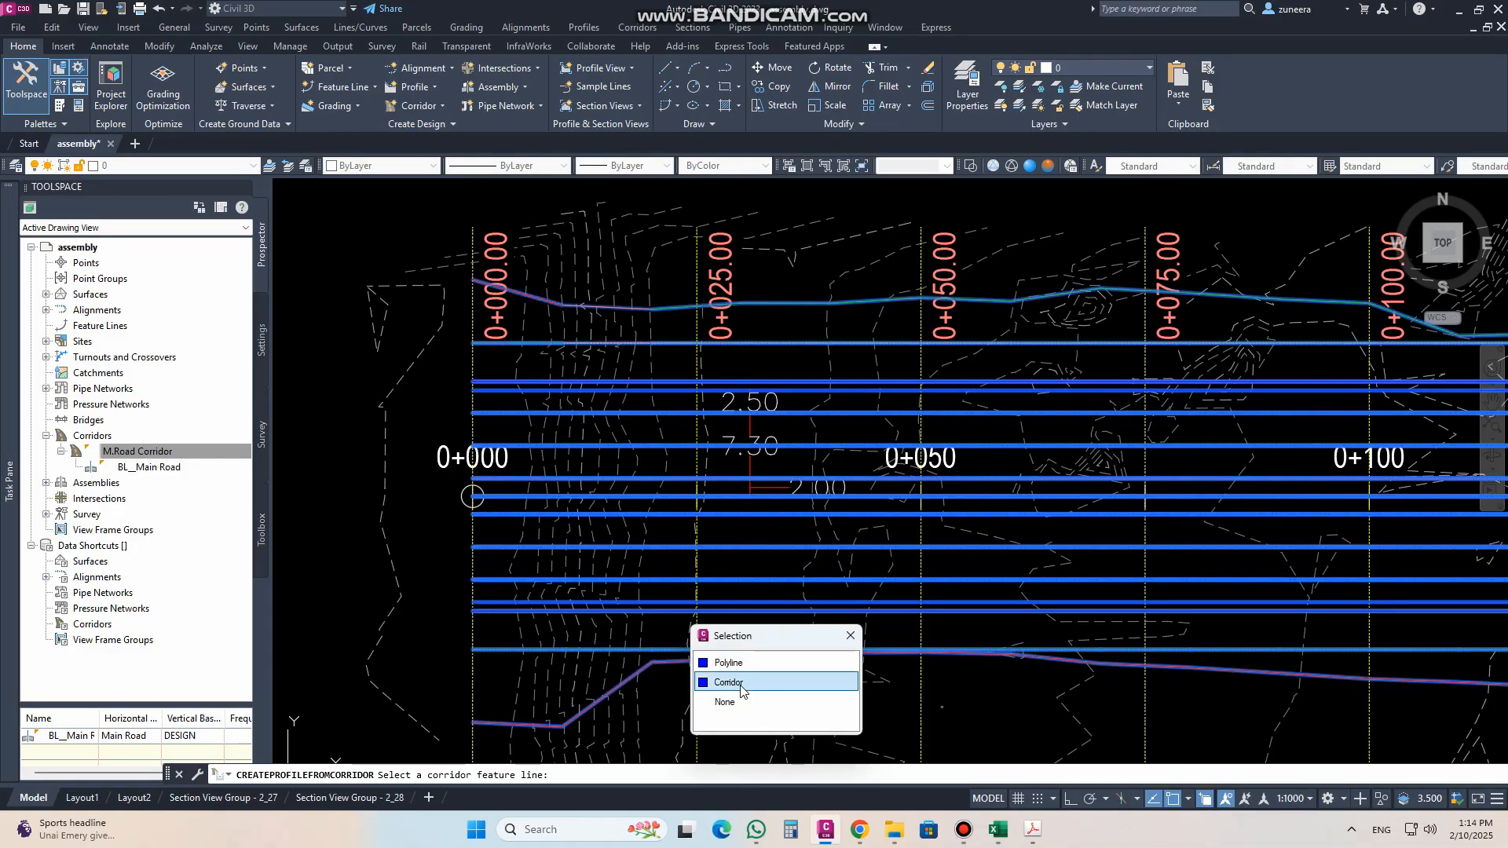
click(728, 681)
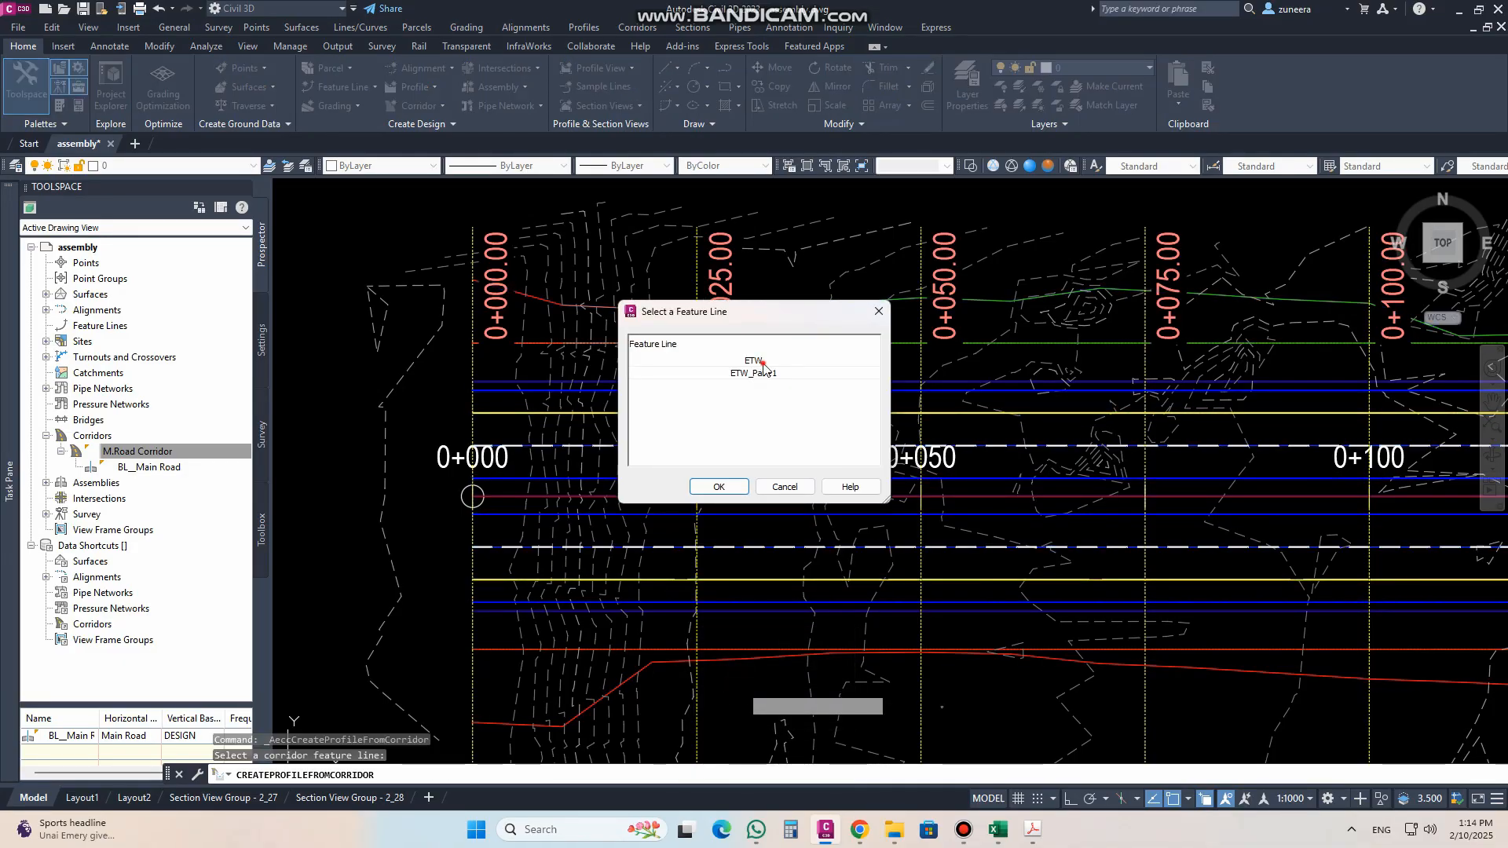
click(750, 361)
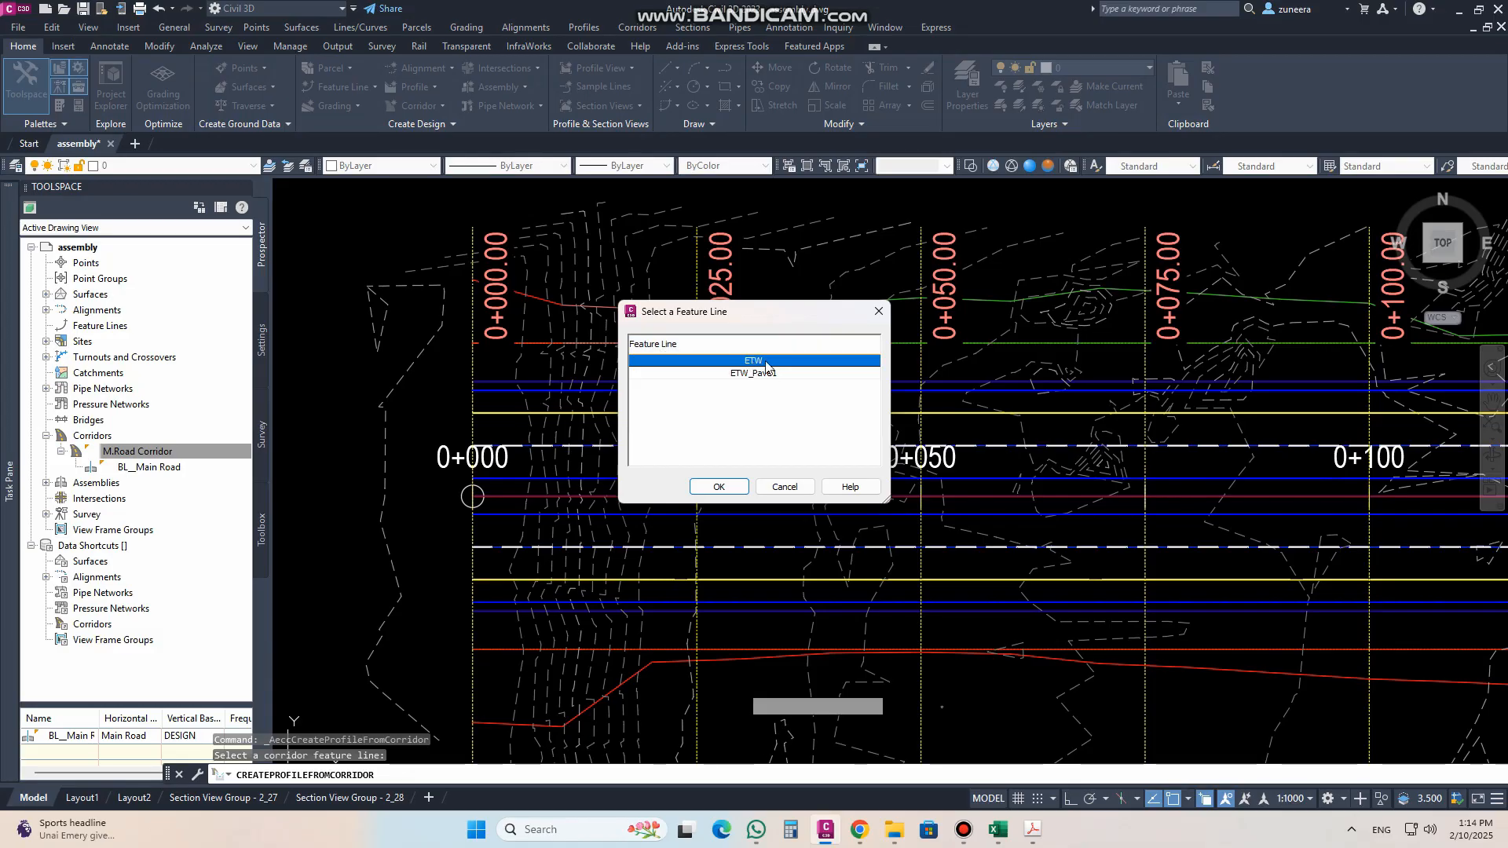
click(718, 487)
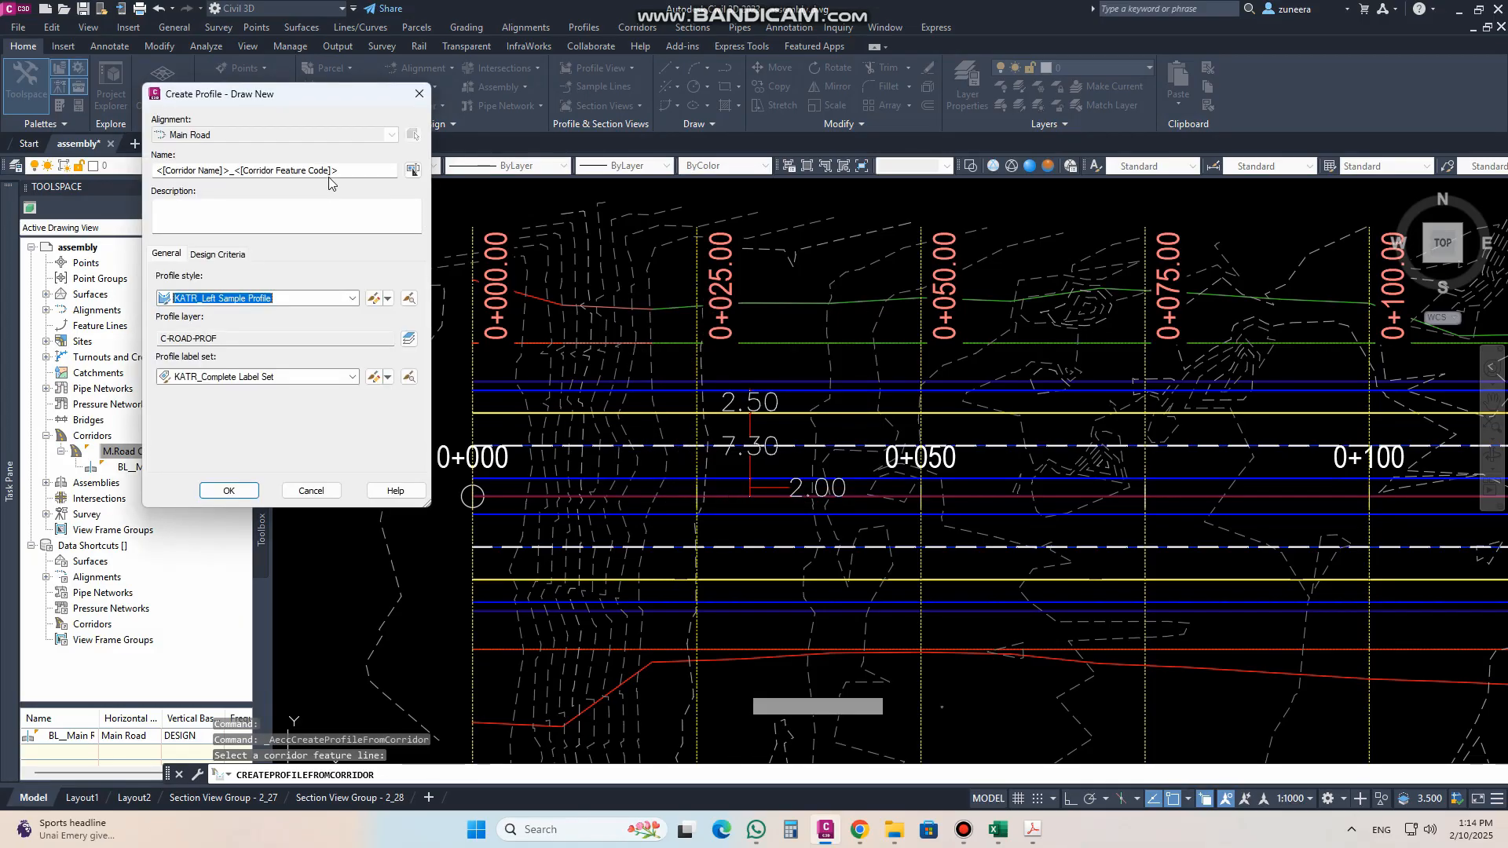
Step: Create the profile with -RT appended to its name, the Right Sample Profile style and label set <none>
click(370, 174)
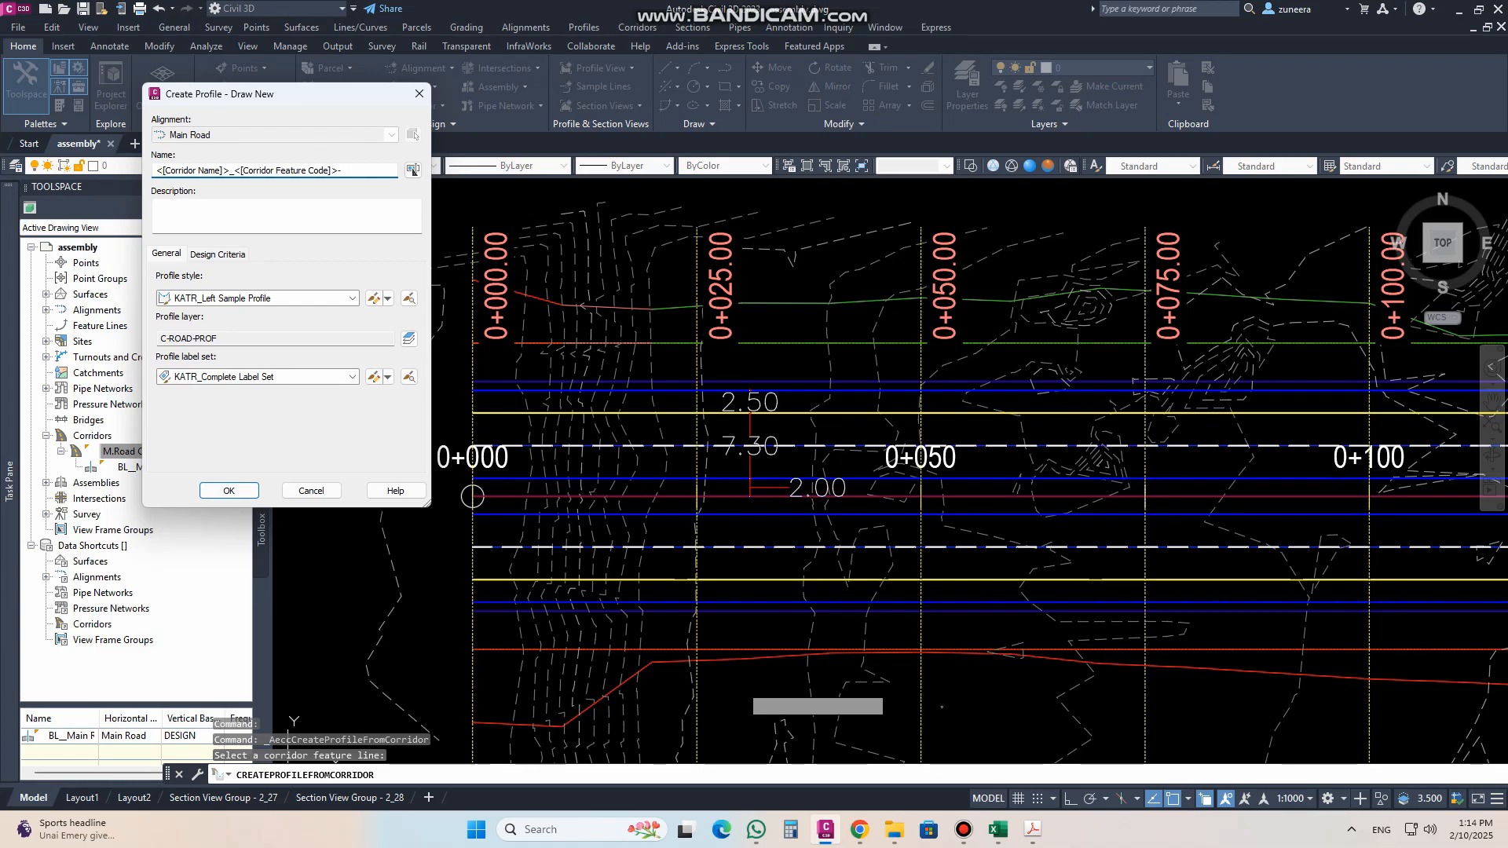
click(352, 300)
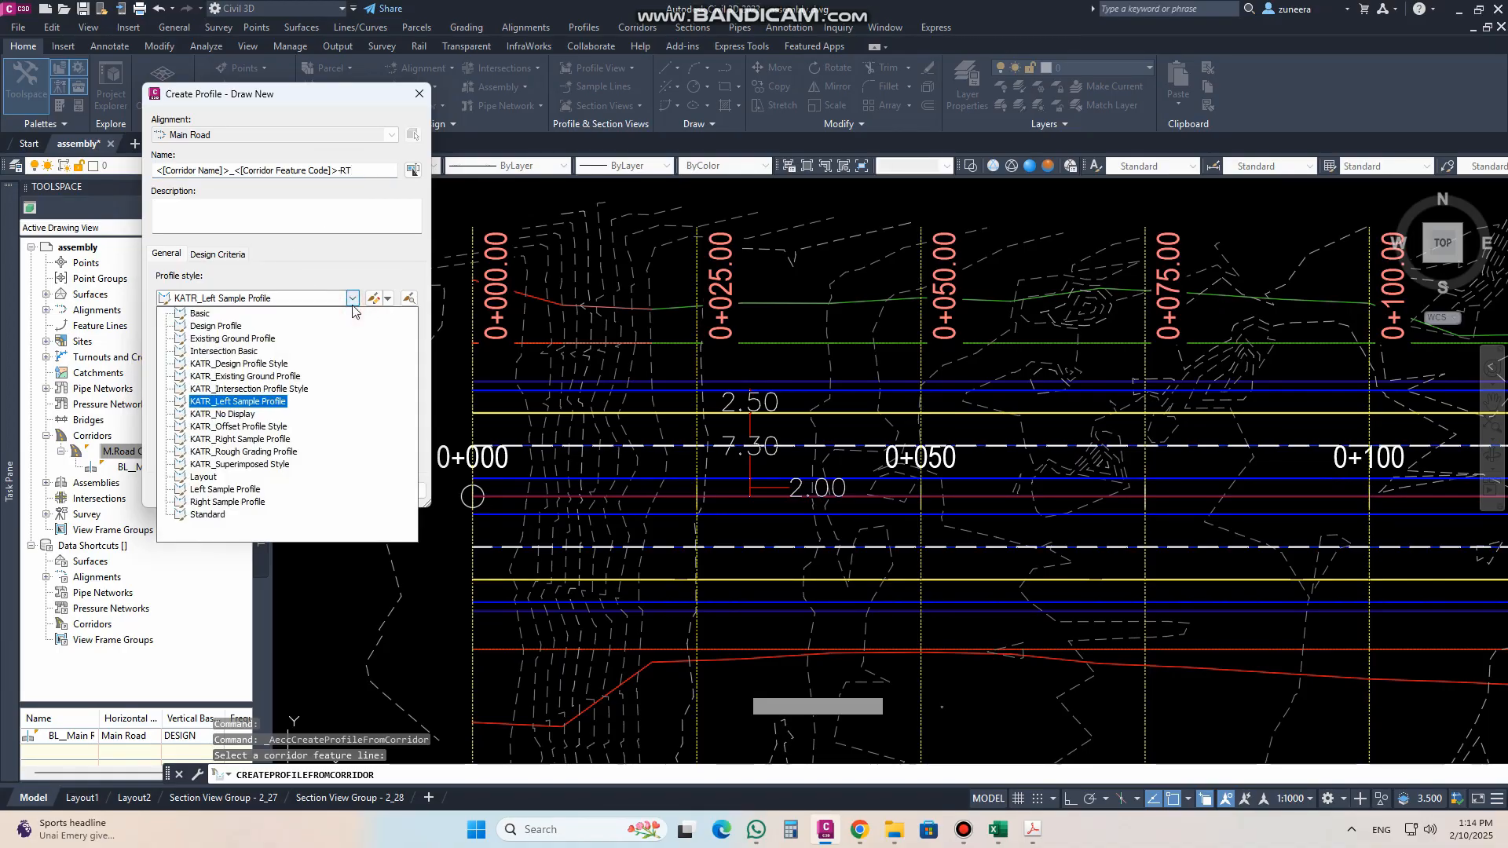
click(216, 506)
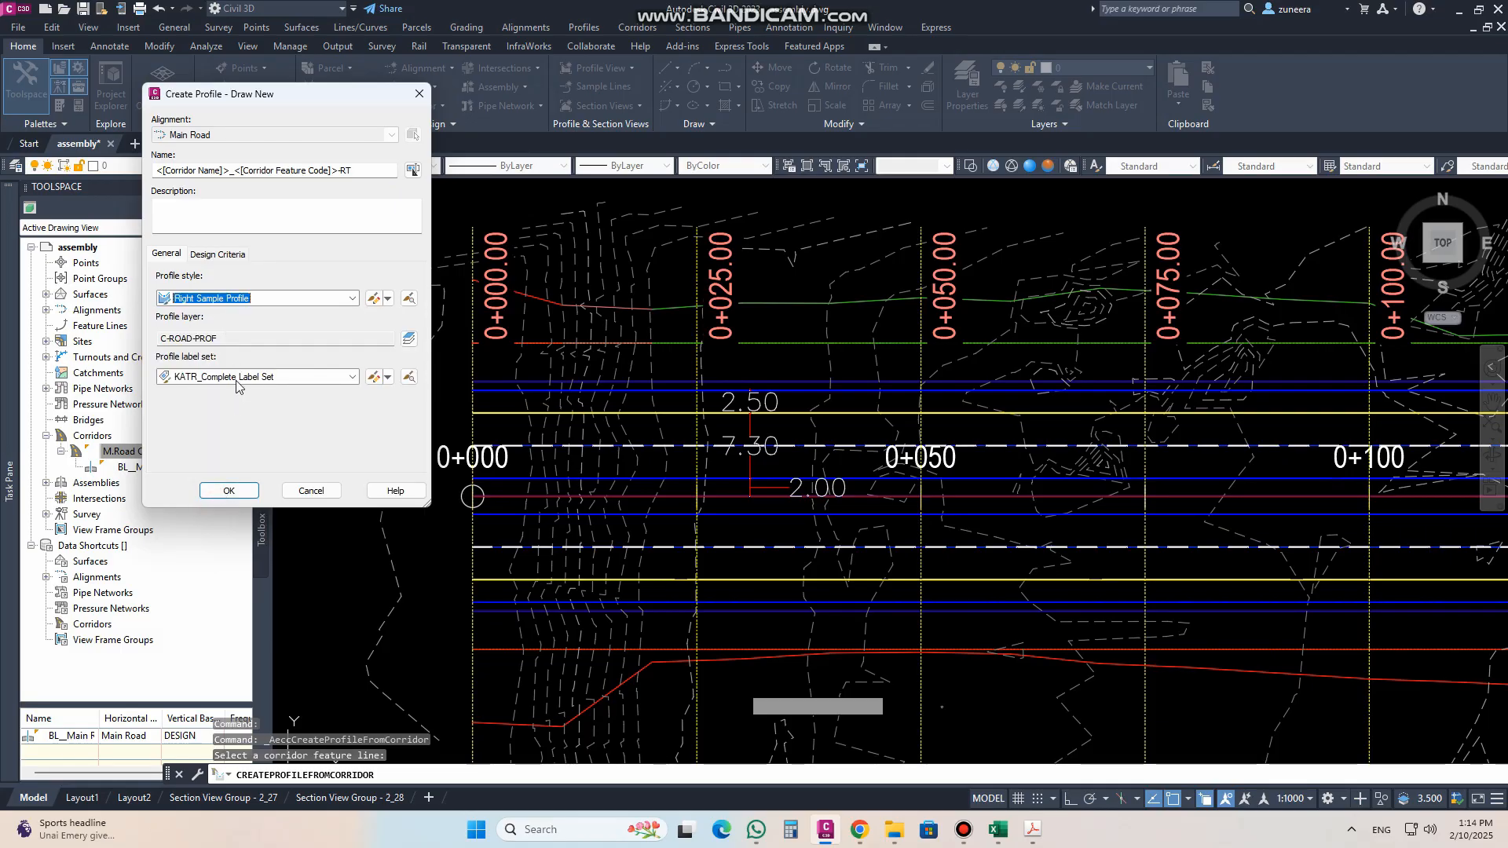
click(237, 377)
click(220, 394)
click(238, 491)
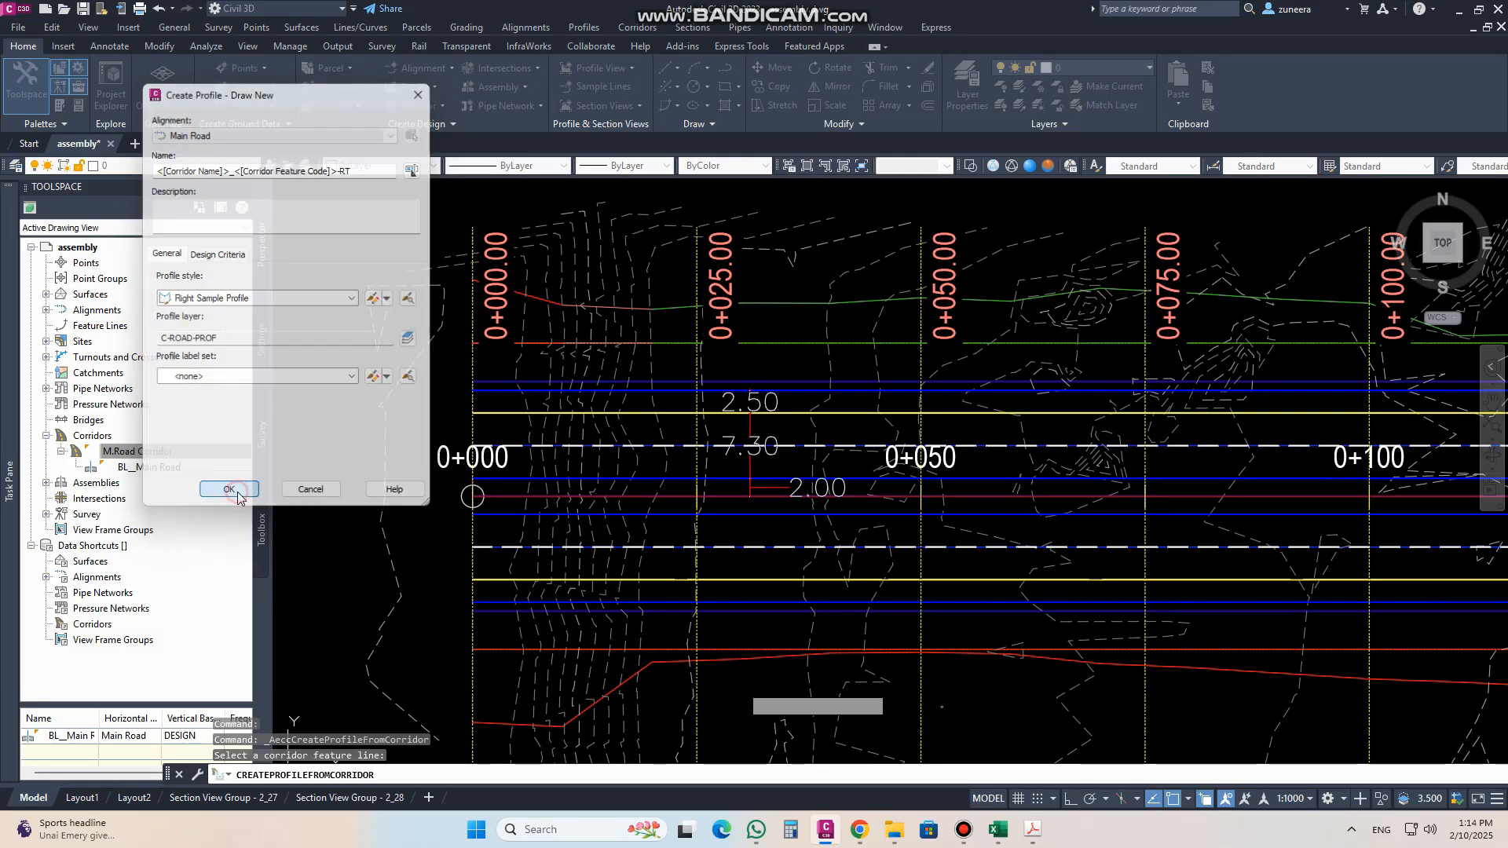
Step: Check the right-edge profile in the Main Road profile view and compare it with the assembly's edge offsets and elevations
scroll(499, 625, down, 6)
scroll(510, 483, up, 8)
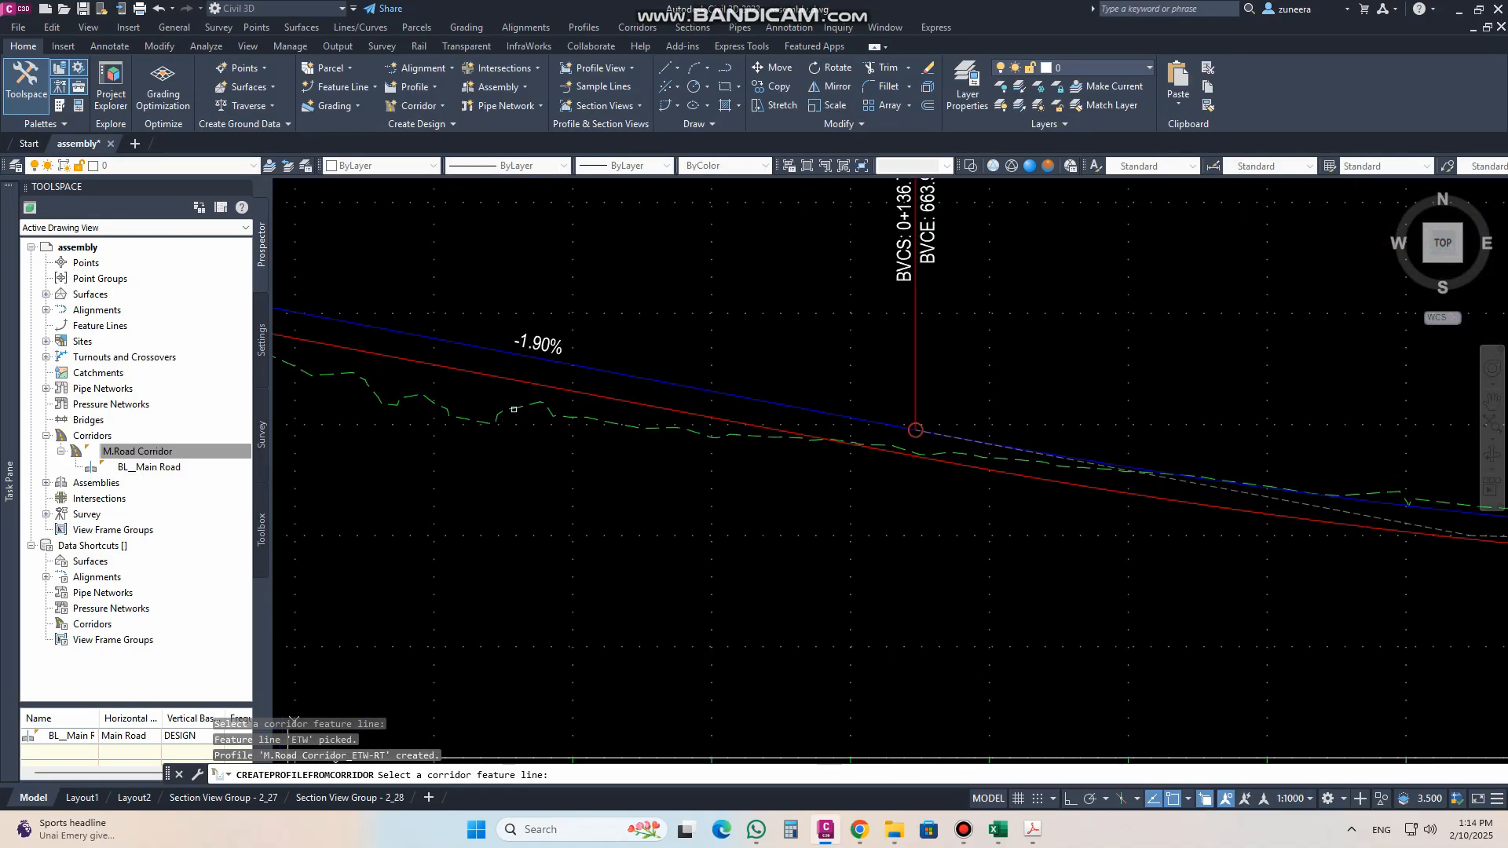
scroll(488, 420, down, 6)
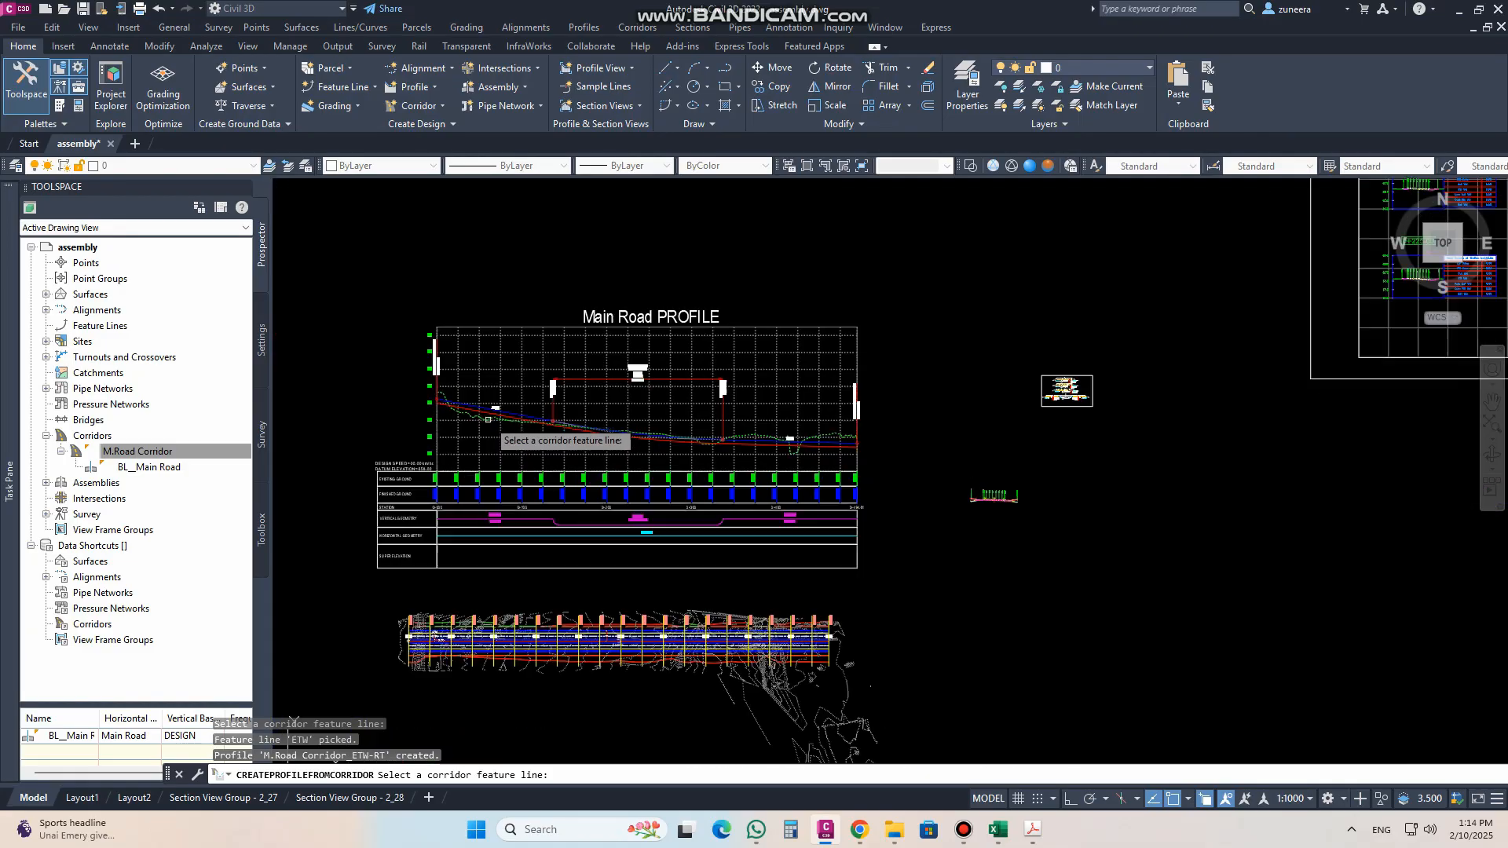
scroll(488, 419, down, 3)
scroll(707, 479, up, 10)
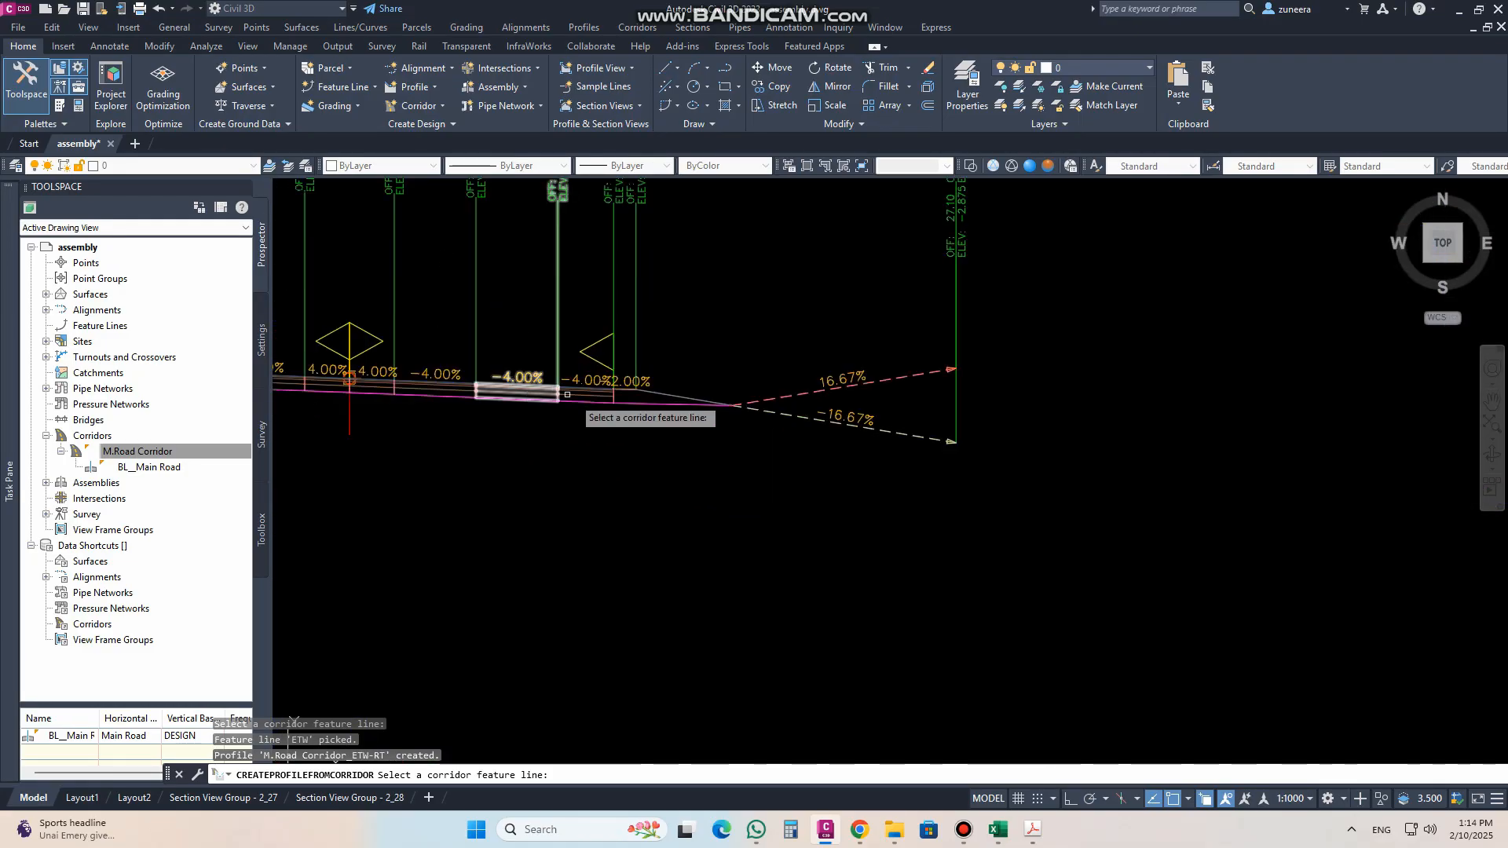
scroll(574, 403, up, 1)
middle_drag(567, 417, 948, 501)
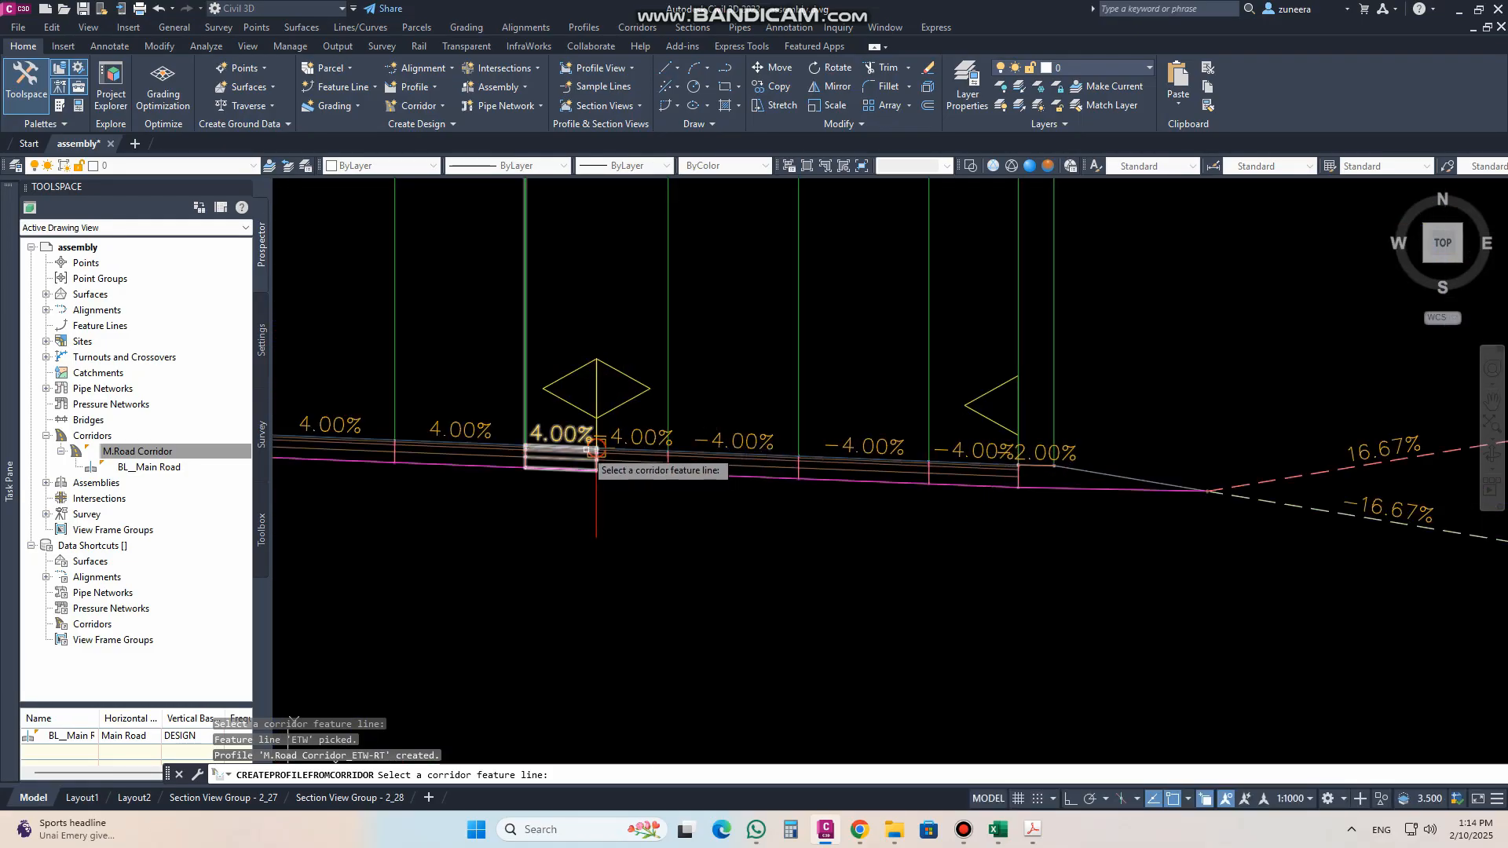
scroll(596, 449, down, 1)
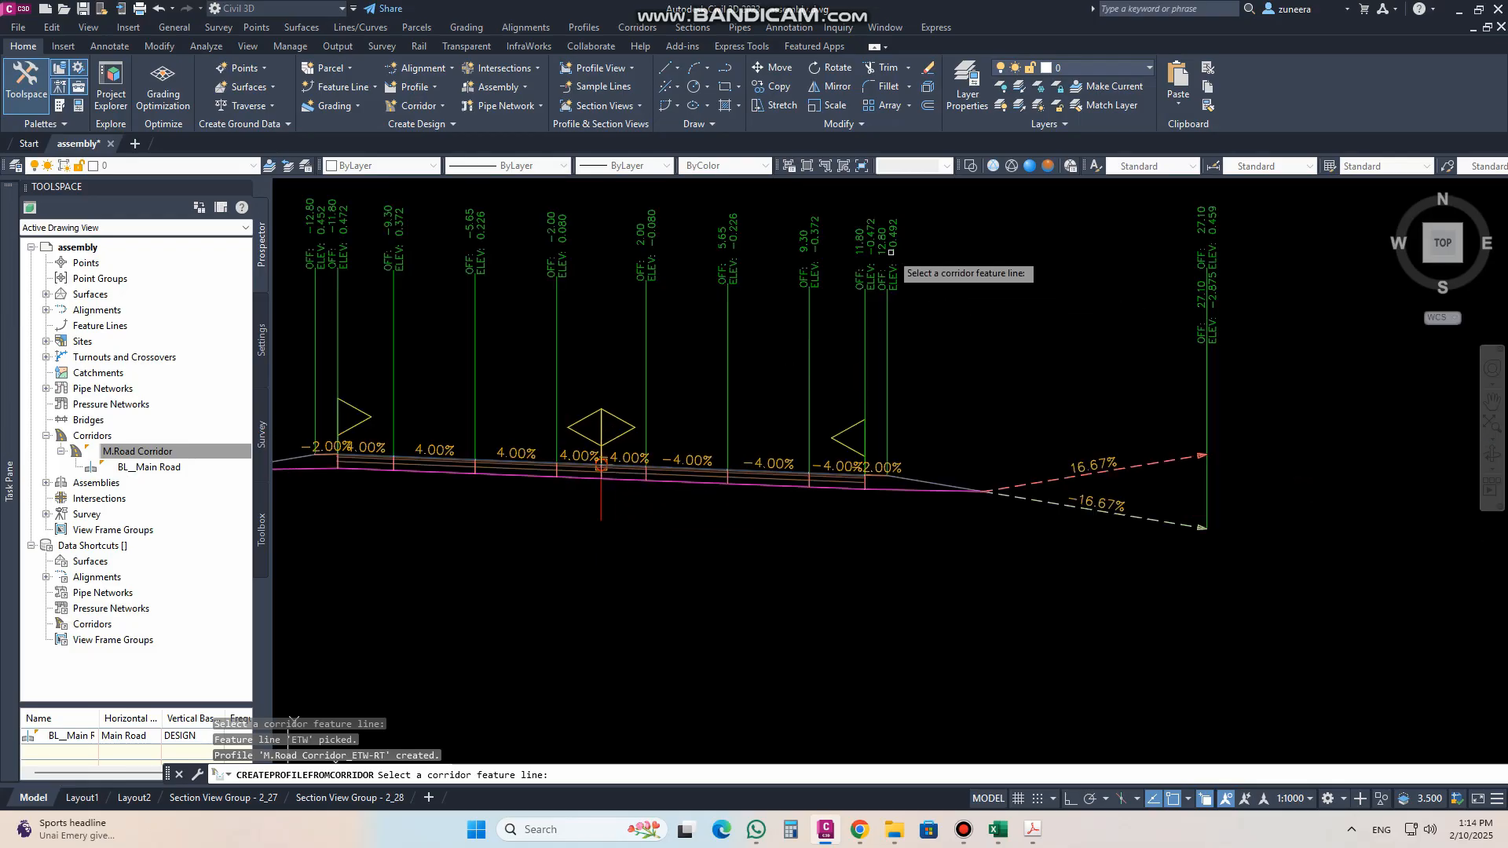
scroll(874, 244, up, 1)
scroll(1012, 377, down, 2)
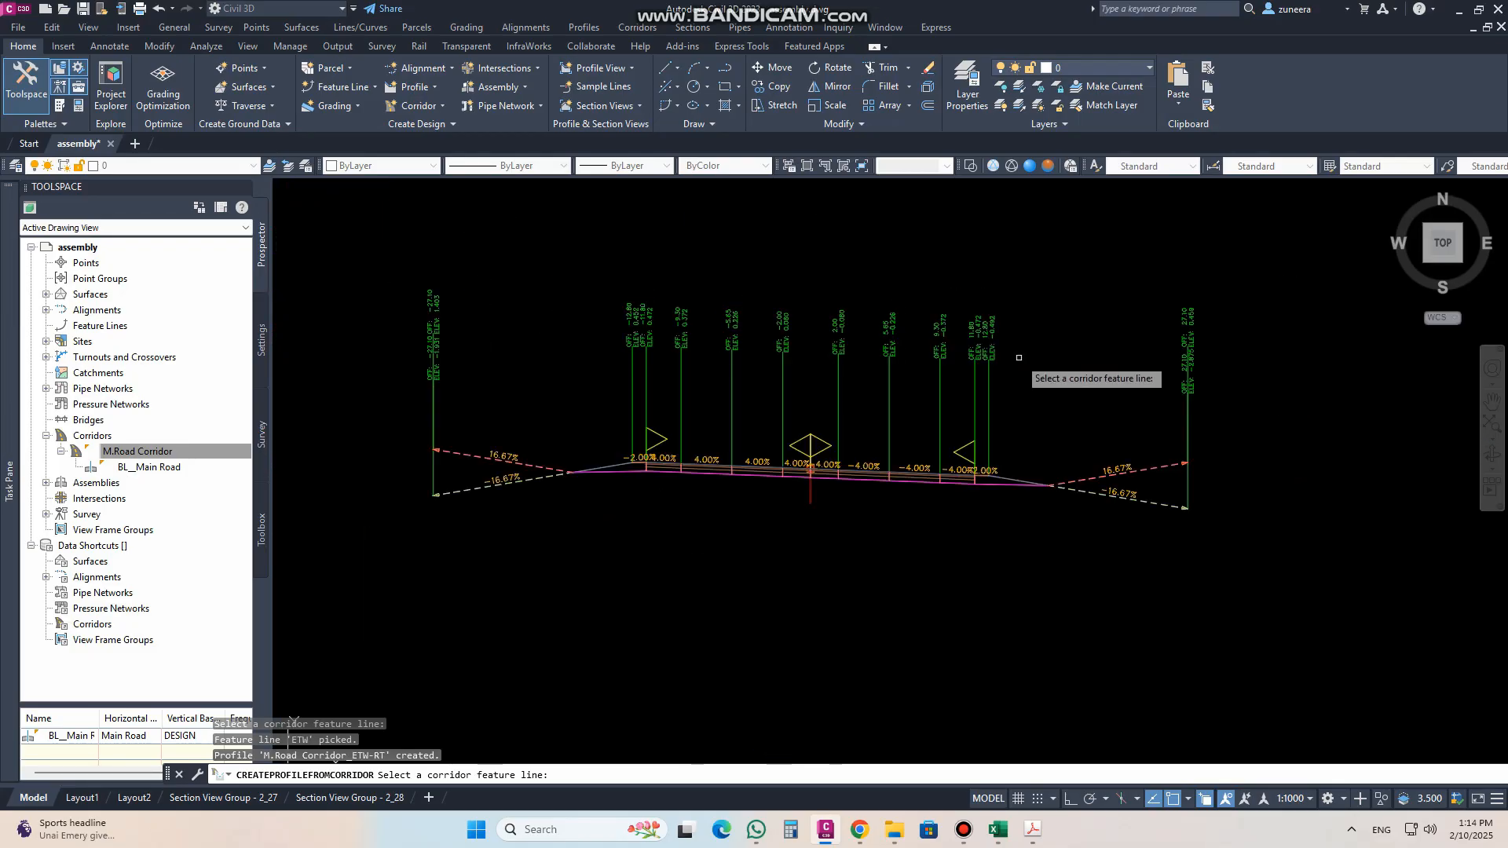
Step: Choose the ETW feature line on the corridor's left outer pavement edge as the source of the next profile
scroll(1012, 402, down, 5)
middle_drag(720, 442, 1040, 418)
scroll(391, 592, up, 4)
scroll(337, 577, up, 4)
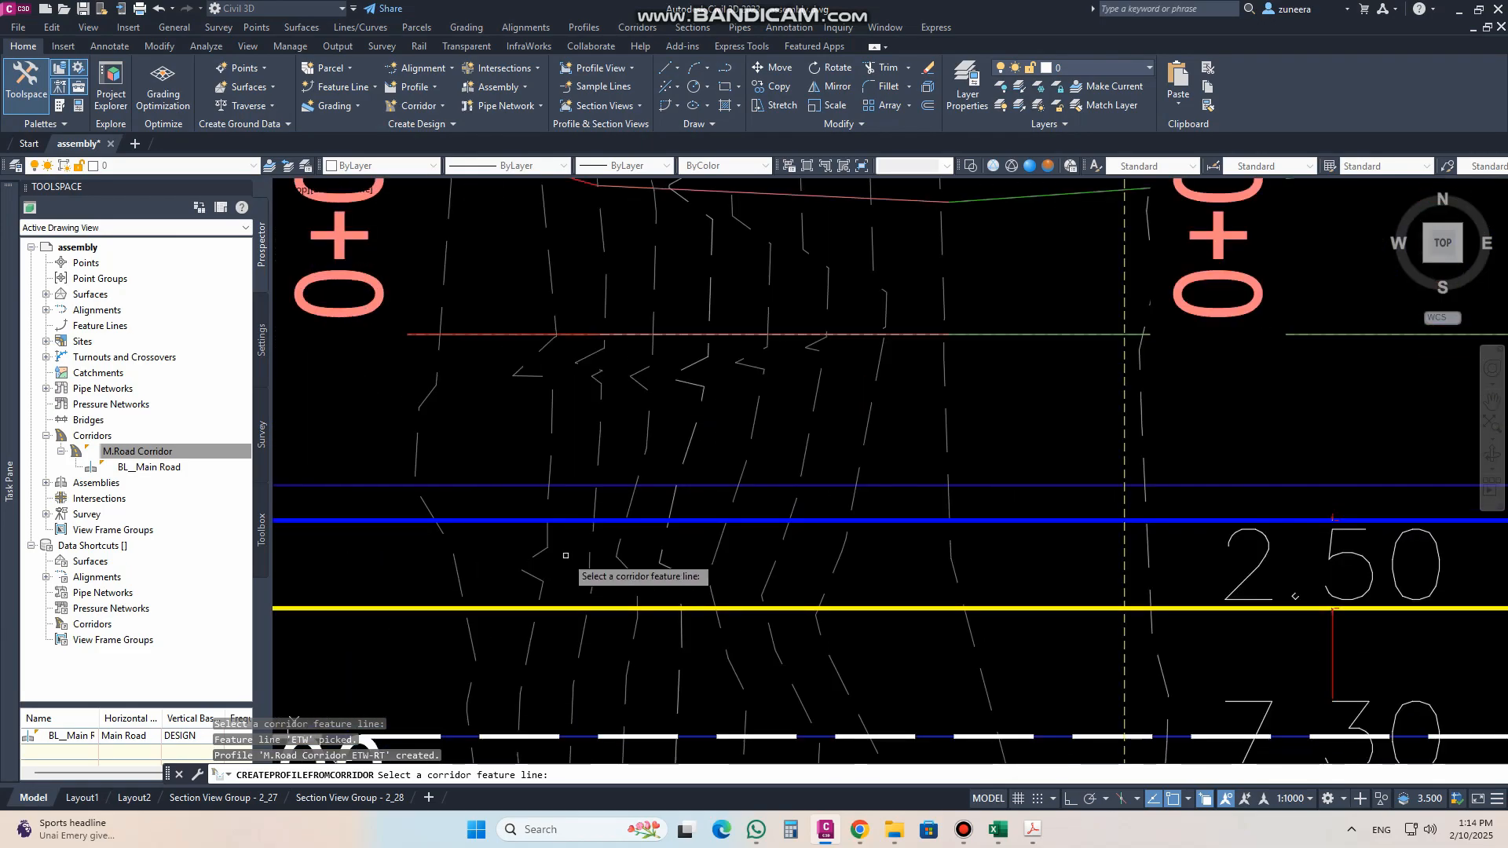
click(793, 522)
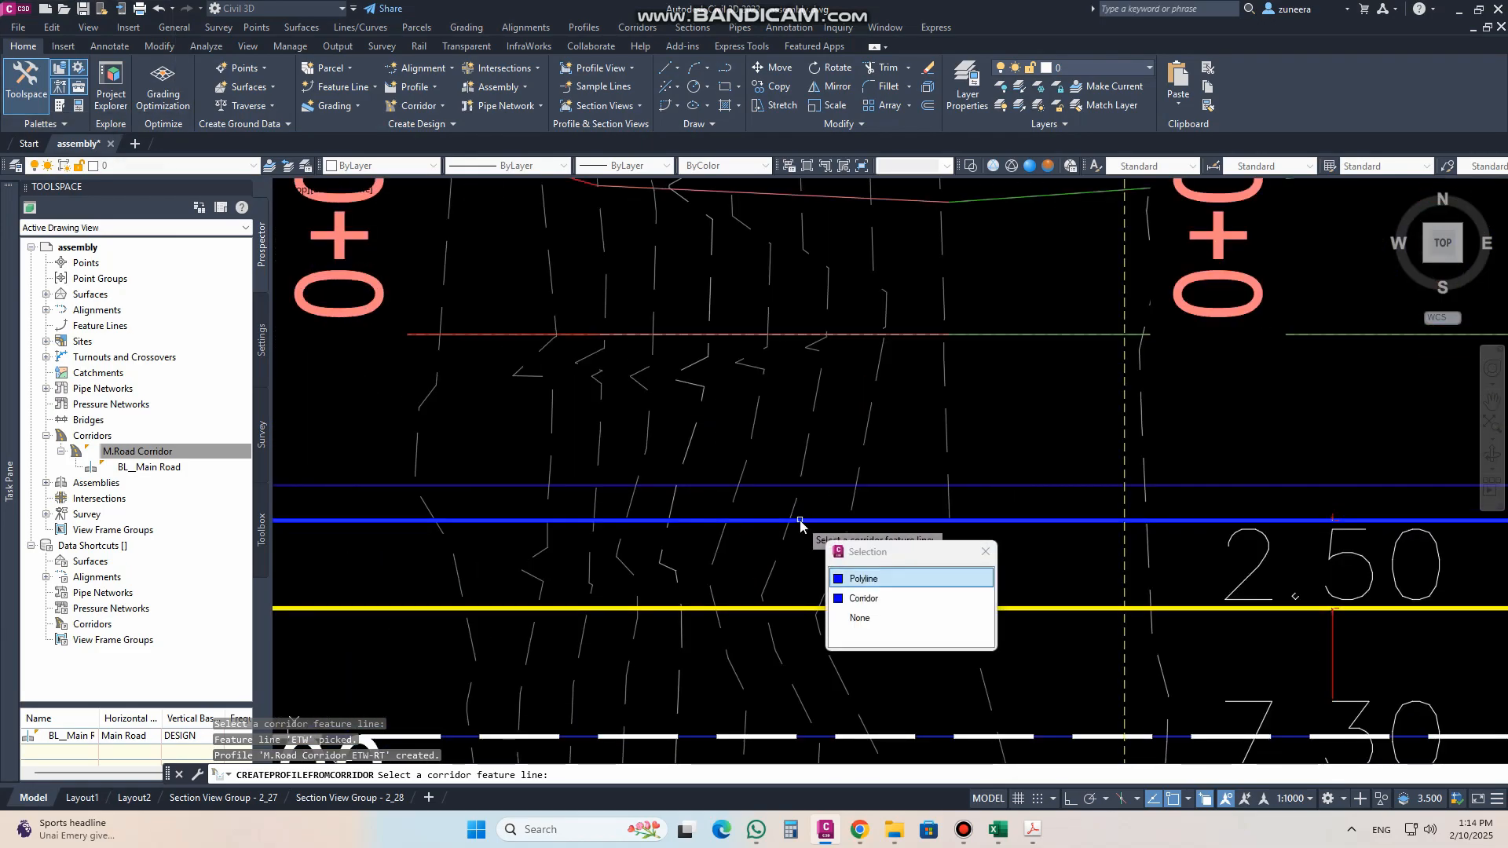
click(880, 603)
click(753, 362)
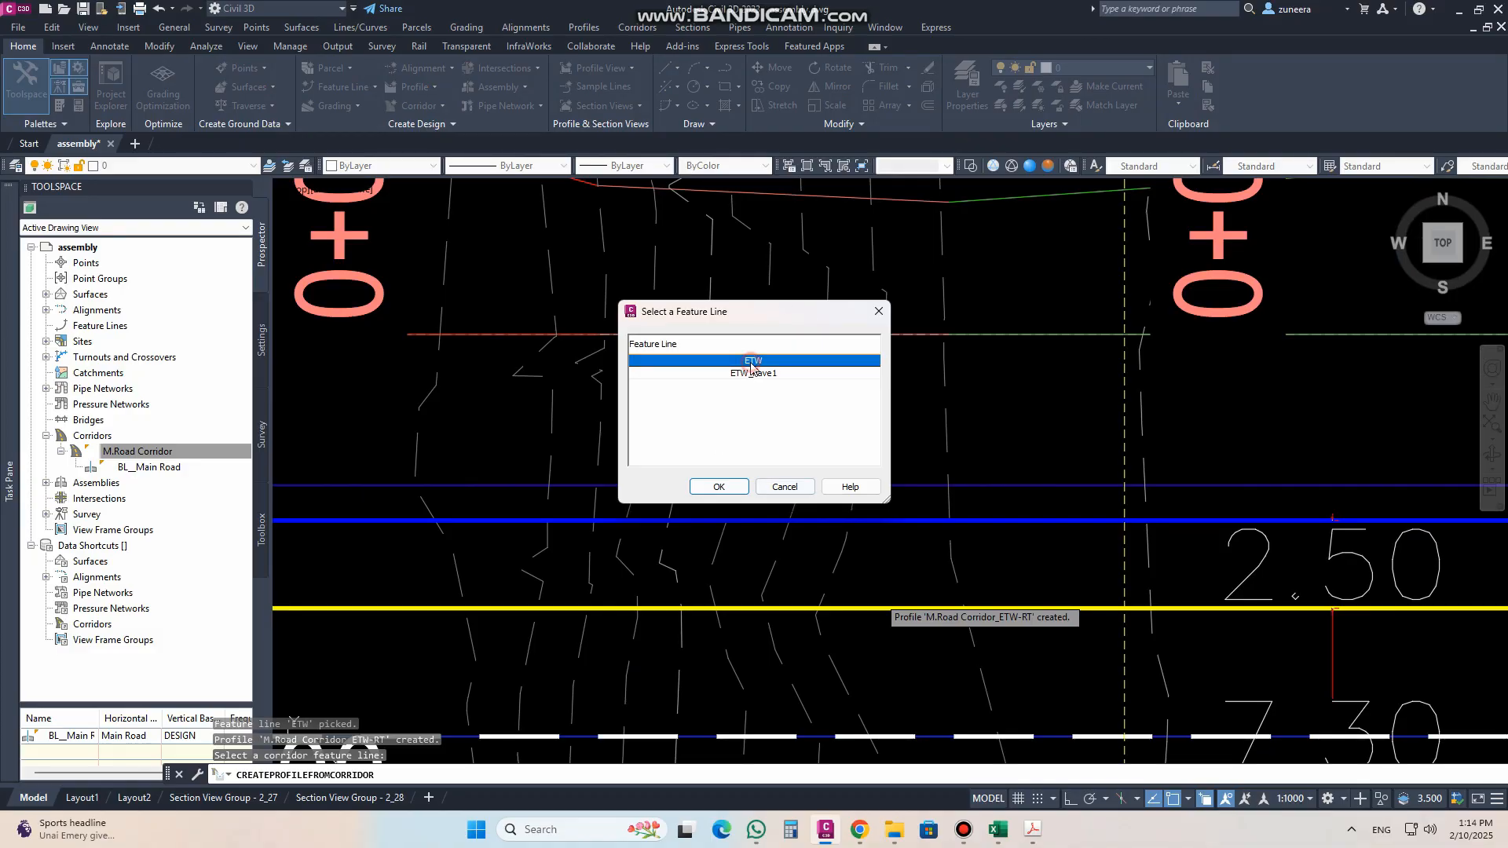
click(720, 485)
Step: Create the profile with -LT appended to its name and the Left Sample Profile style, and end the command
click(352, 175)
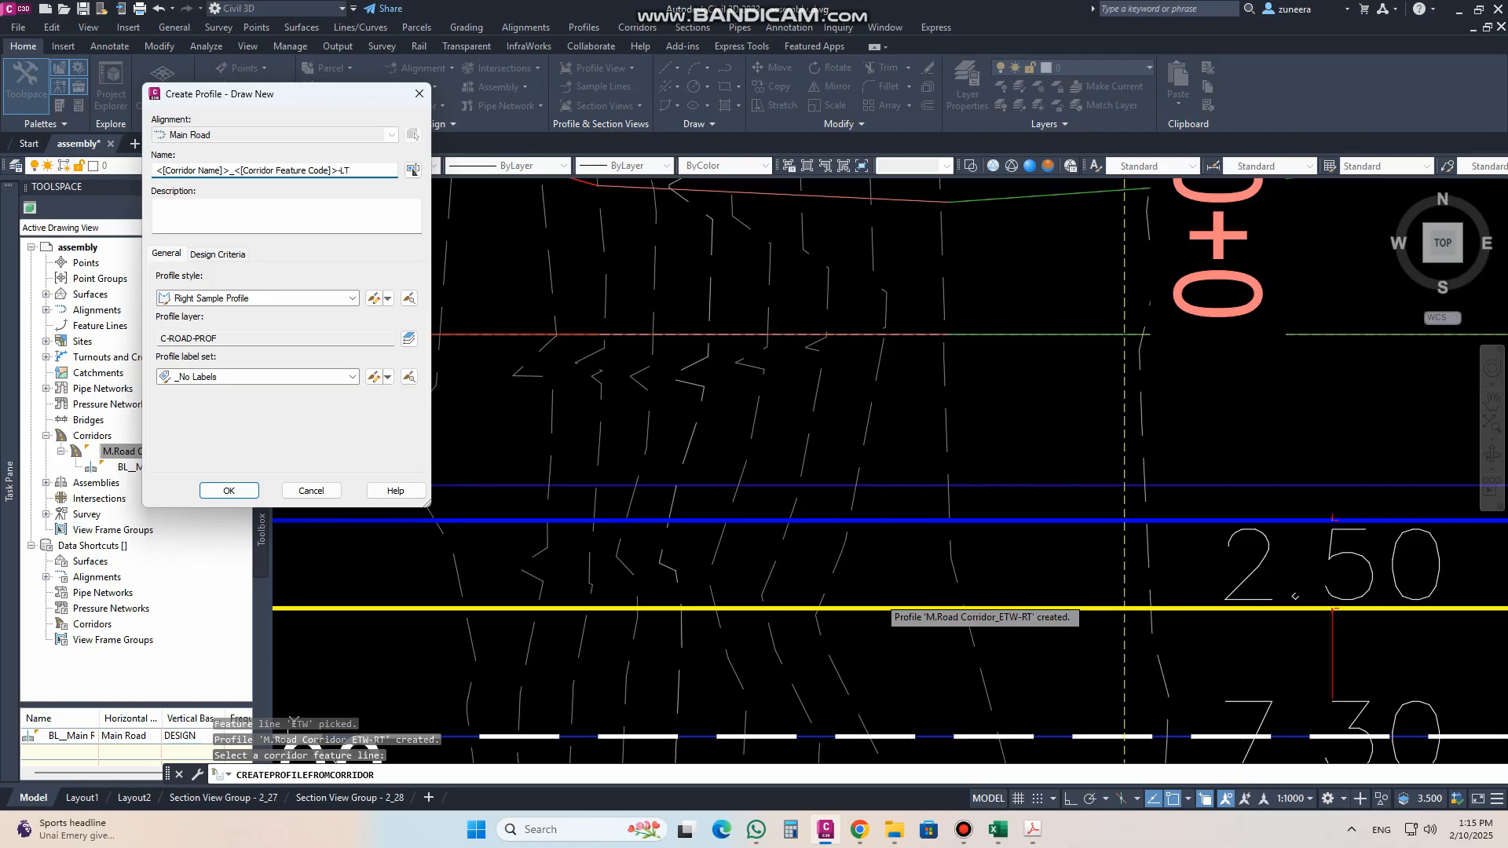
click(253, 301)
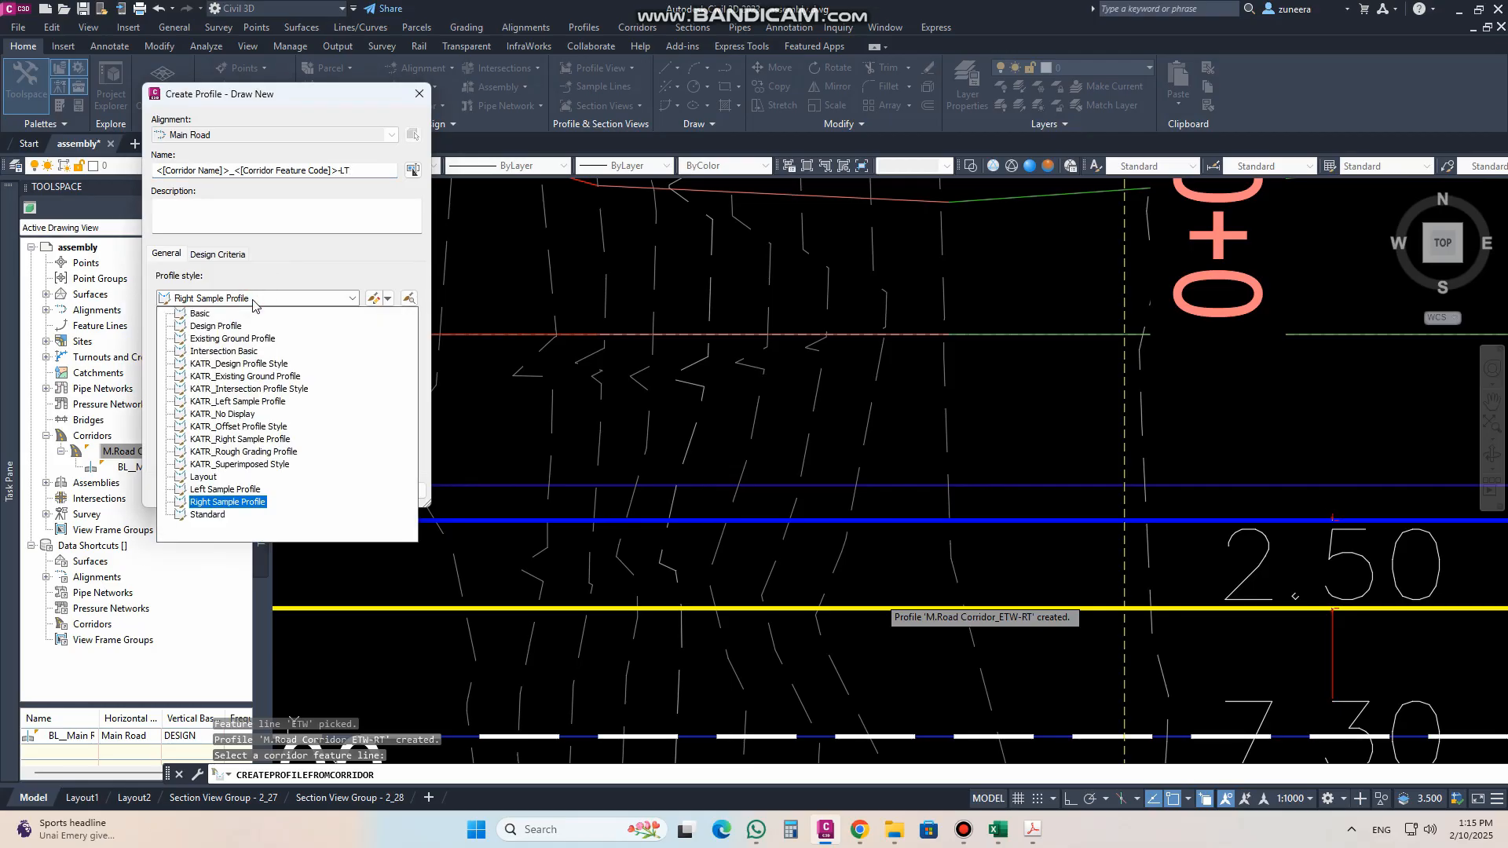
click(235, 491)
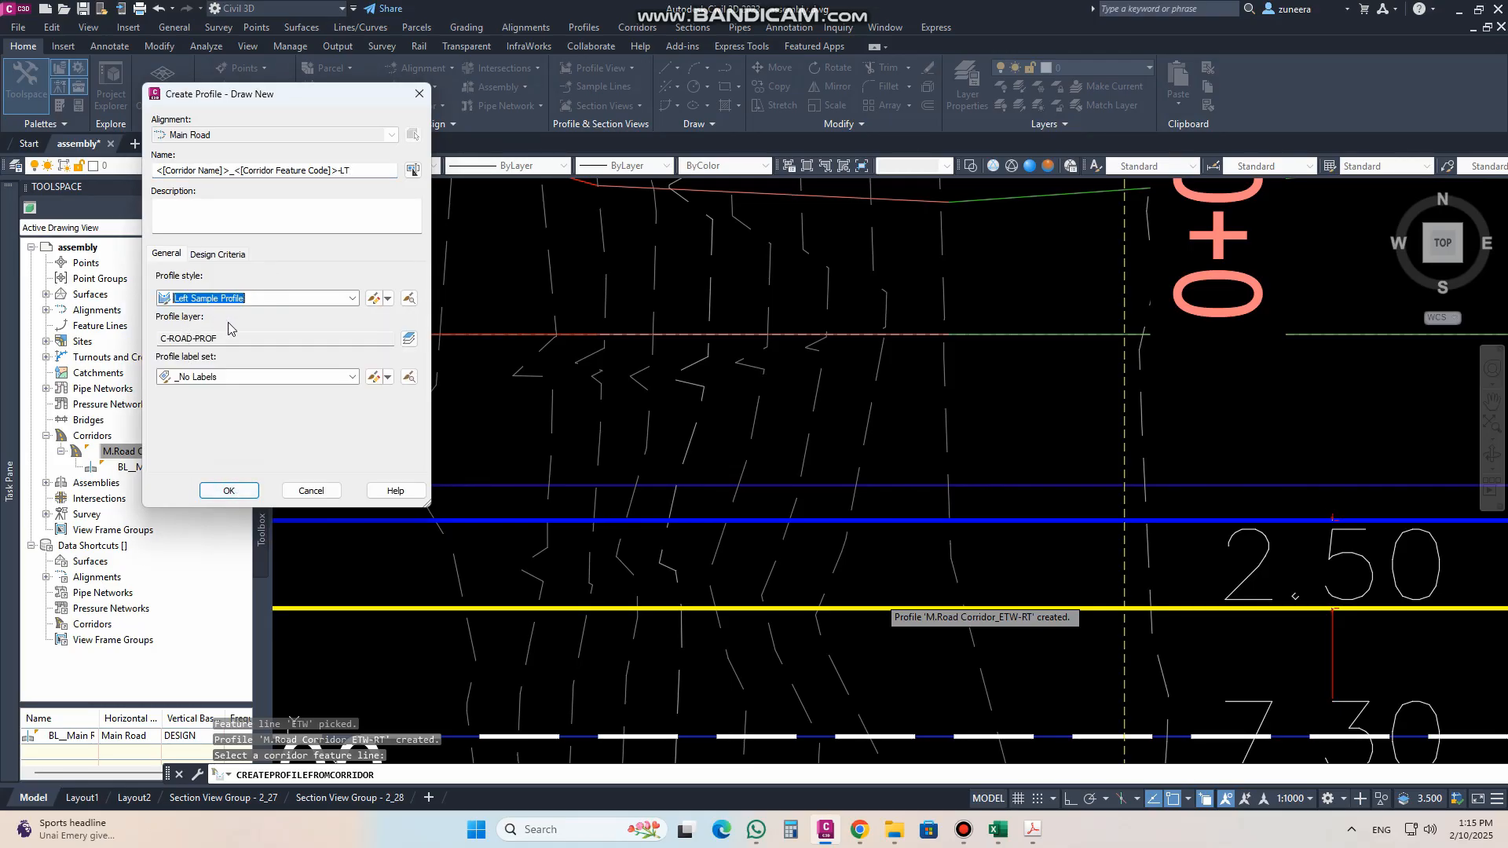
click(242, 490)
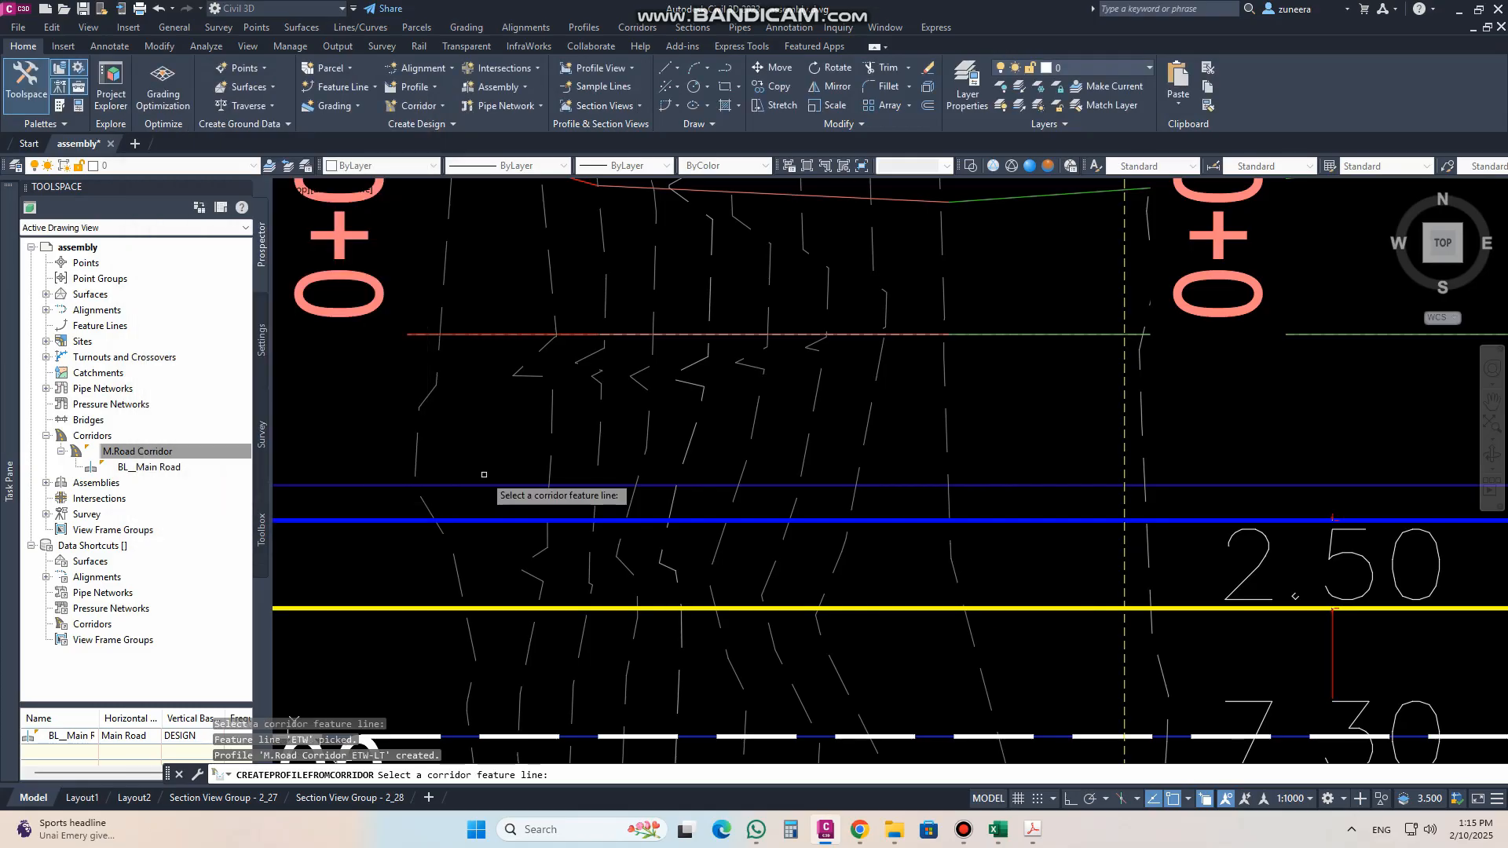
right_click(575, 487)
Step: Examine the left and right edge profiles in the Main Road profile view and compare them with the assembly's edge elevations
scroll(484, 475, down, 10)
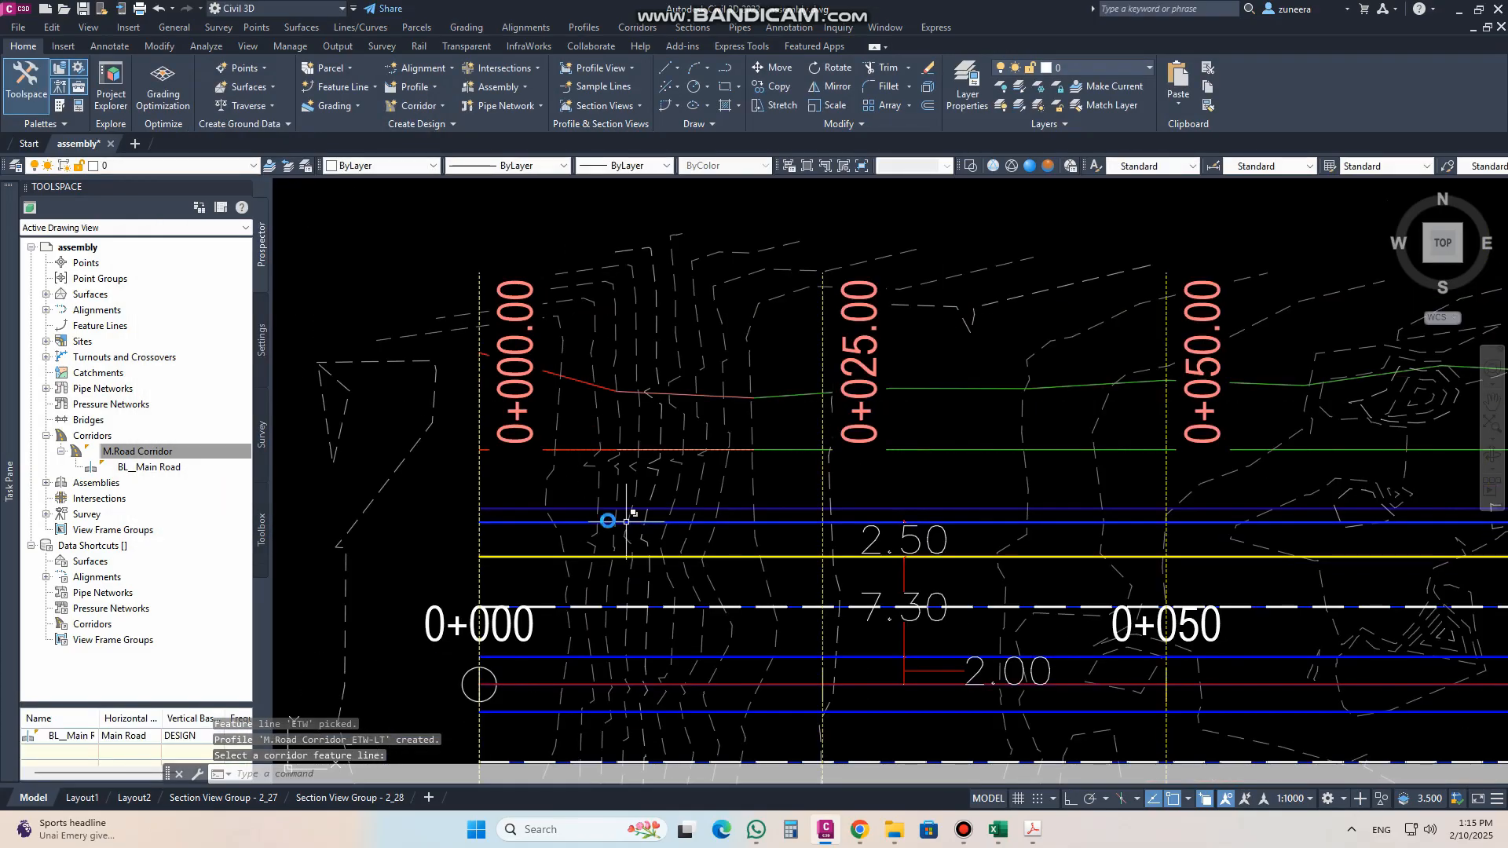
scroll(697, 277, up, 6)
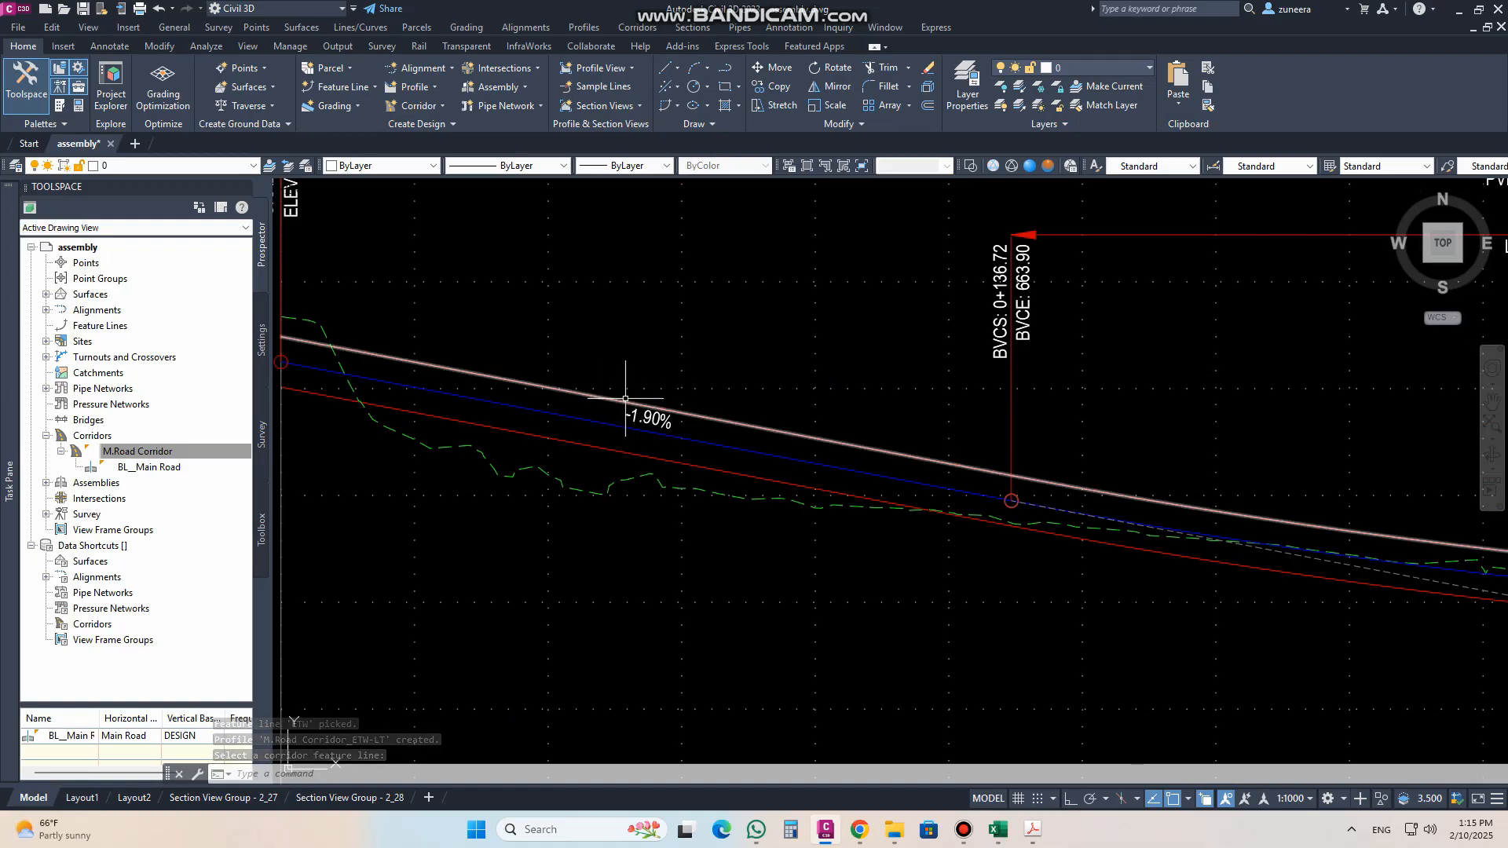
scroll(672, 403, down, 6)
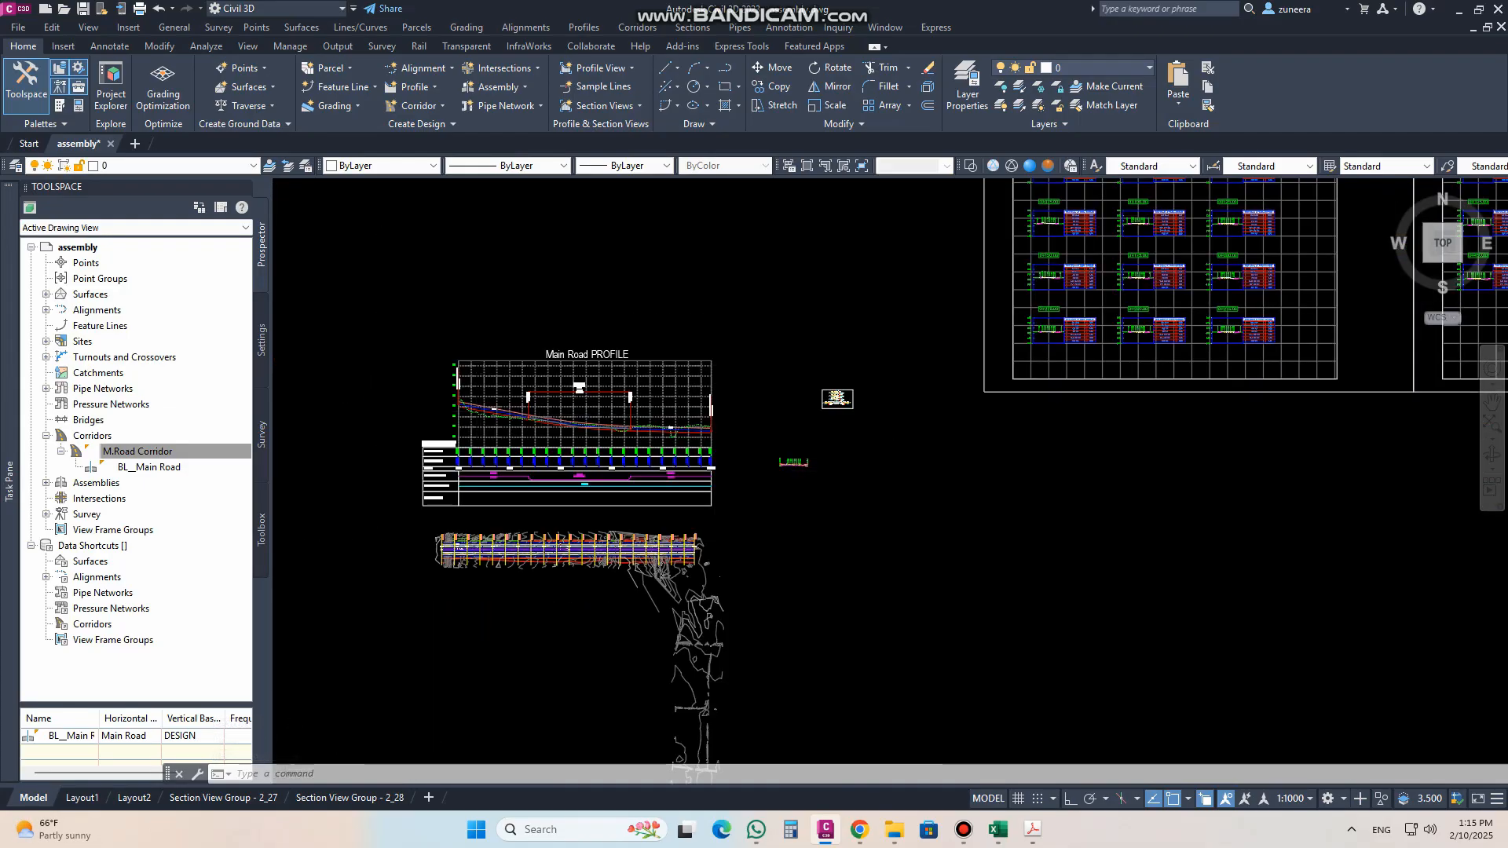
scroll(768, 344, up, 8)
scroll(768, 344, up, 2)
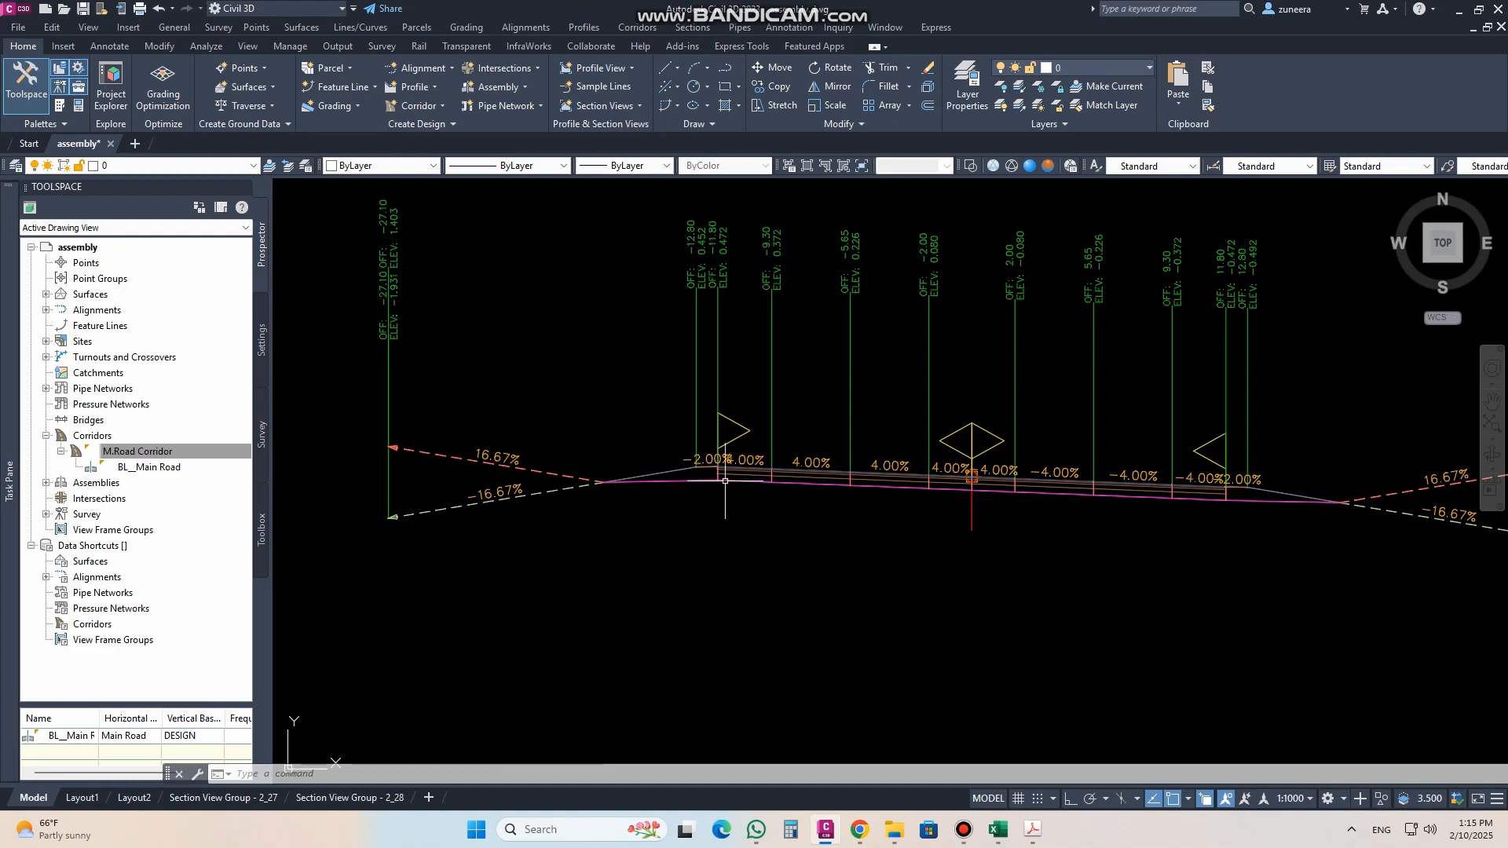
scroll(1167, 514, down, 10)
middle_drag(519, 398, 1097, 449)
scroll(739, 359, up, 2)
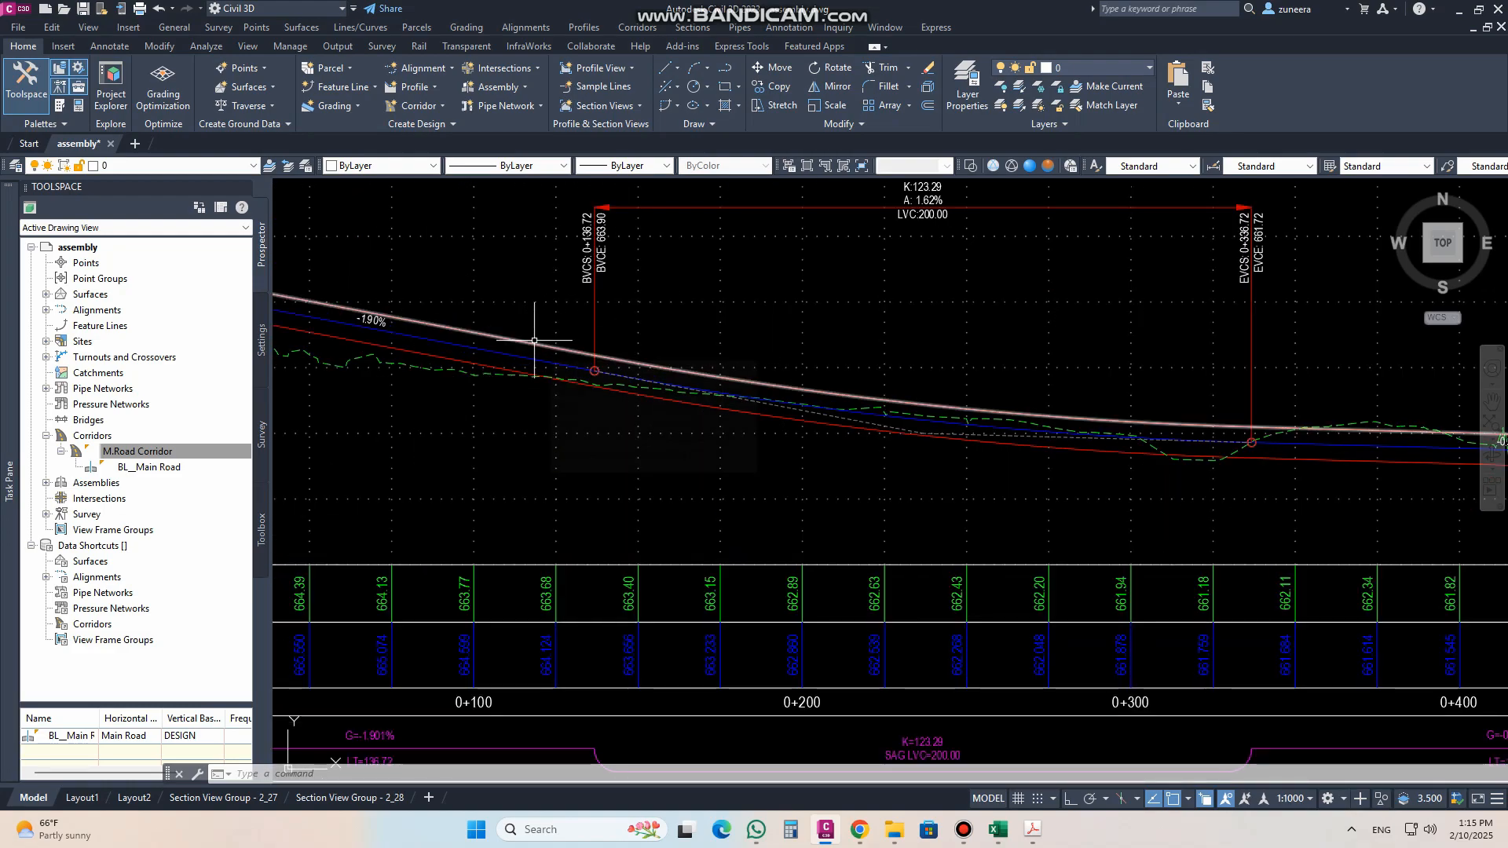
mouse_move(533, 340)
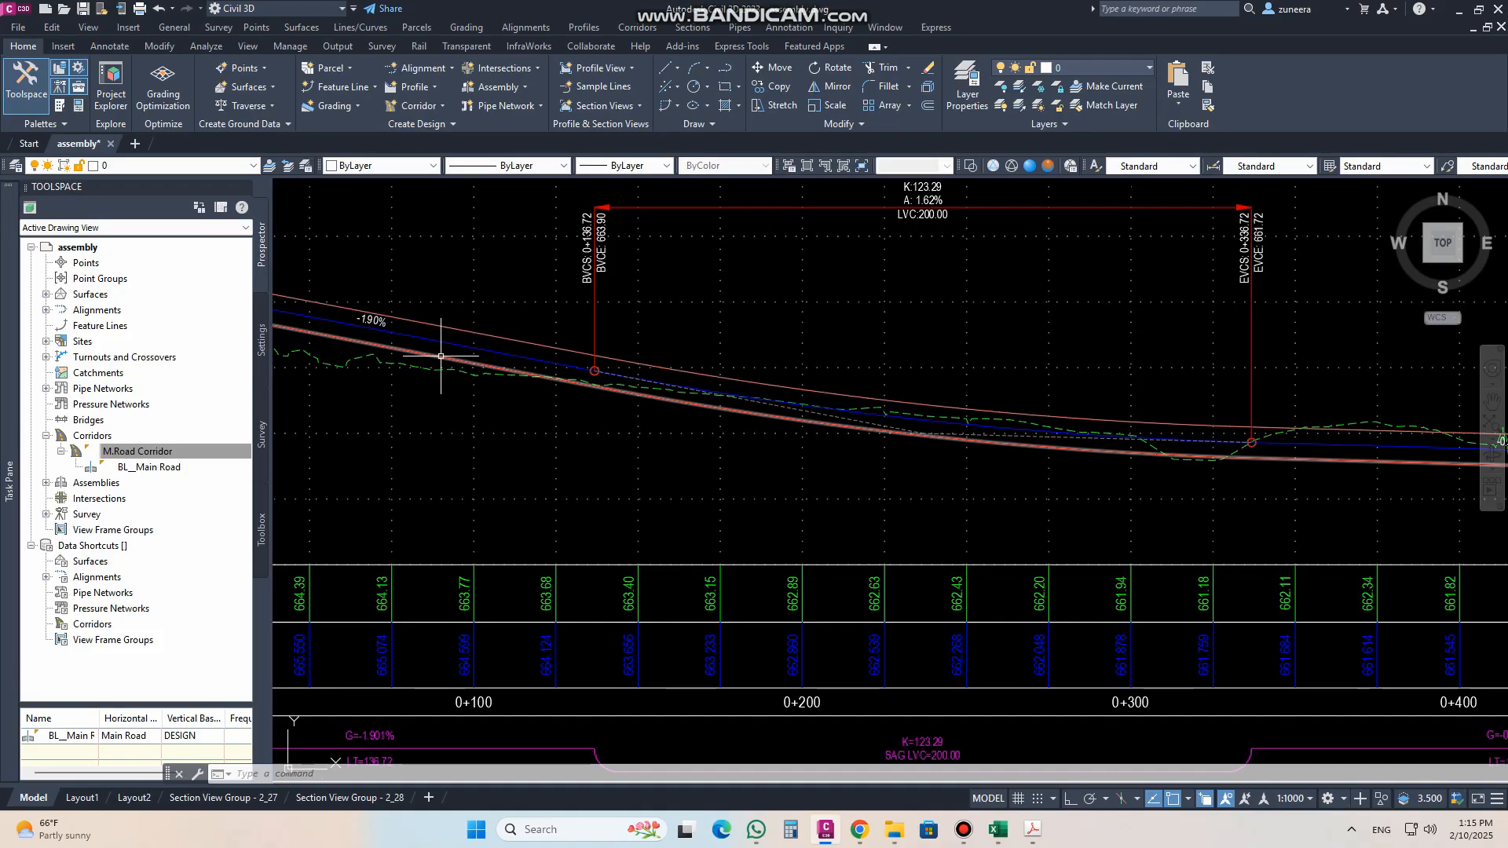
mouse_move(440, 355)
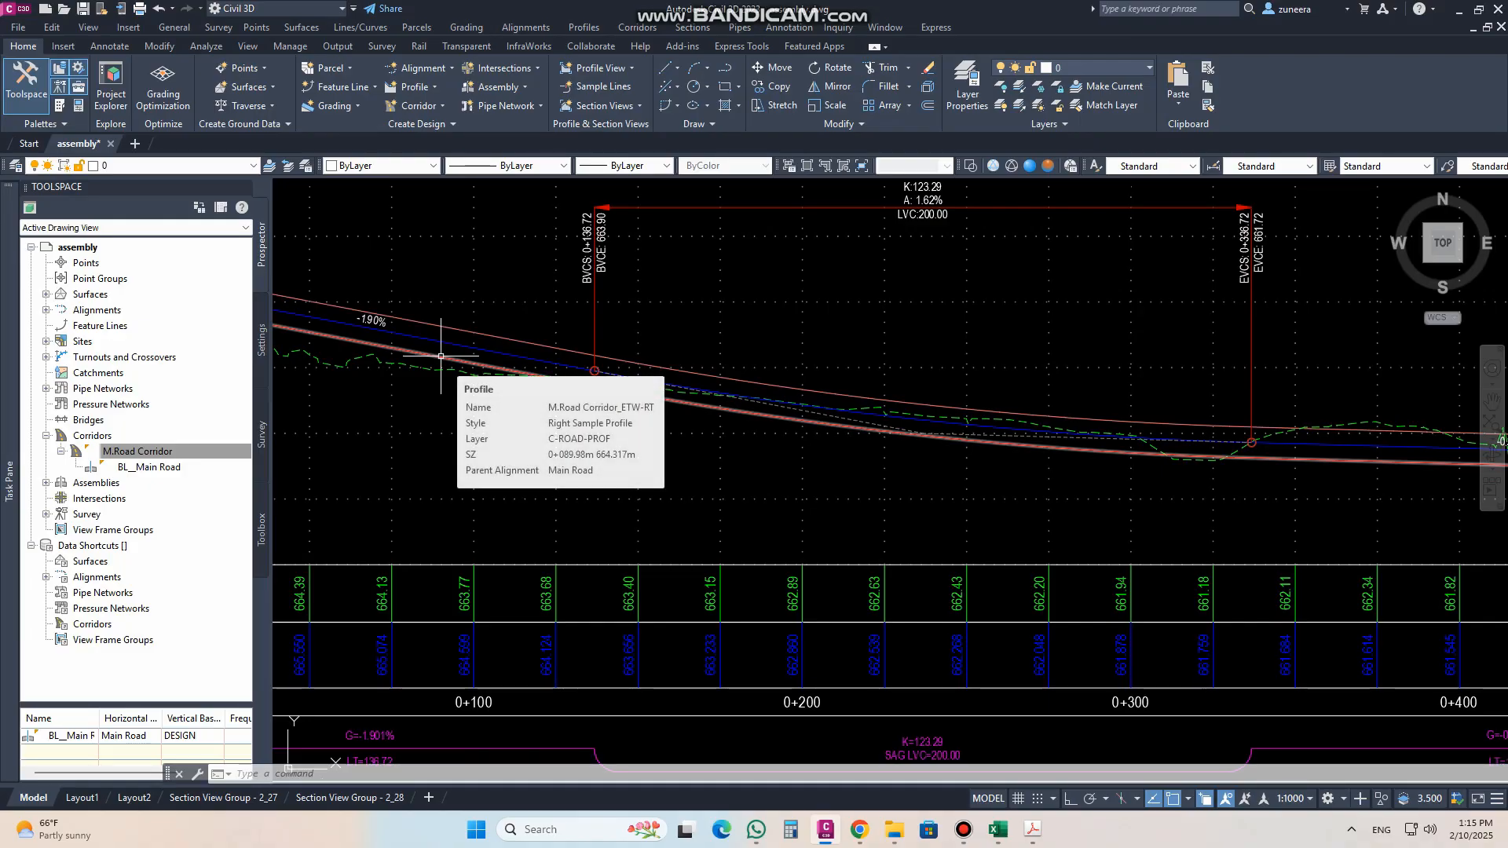
scroll(616, 376, down, 4)
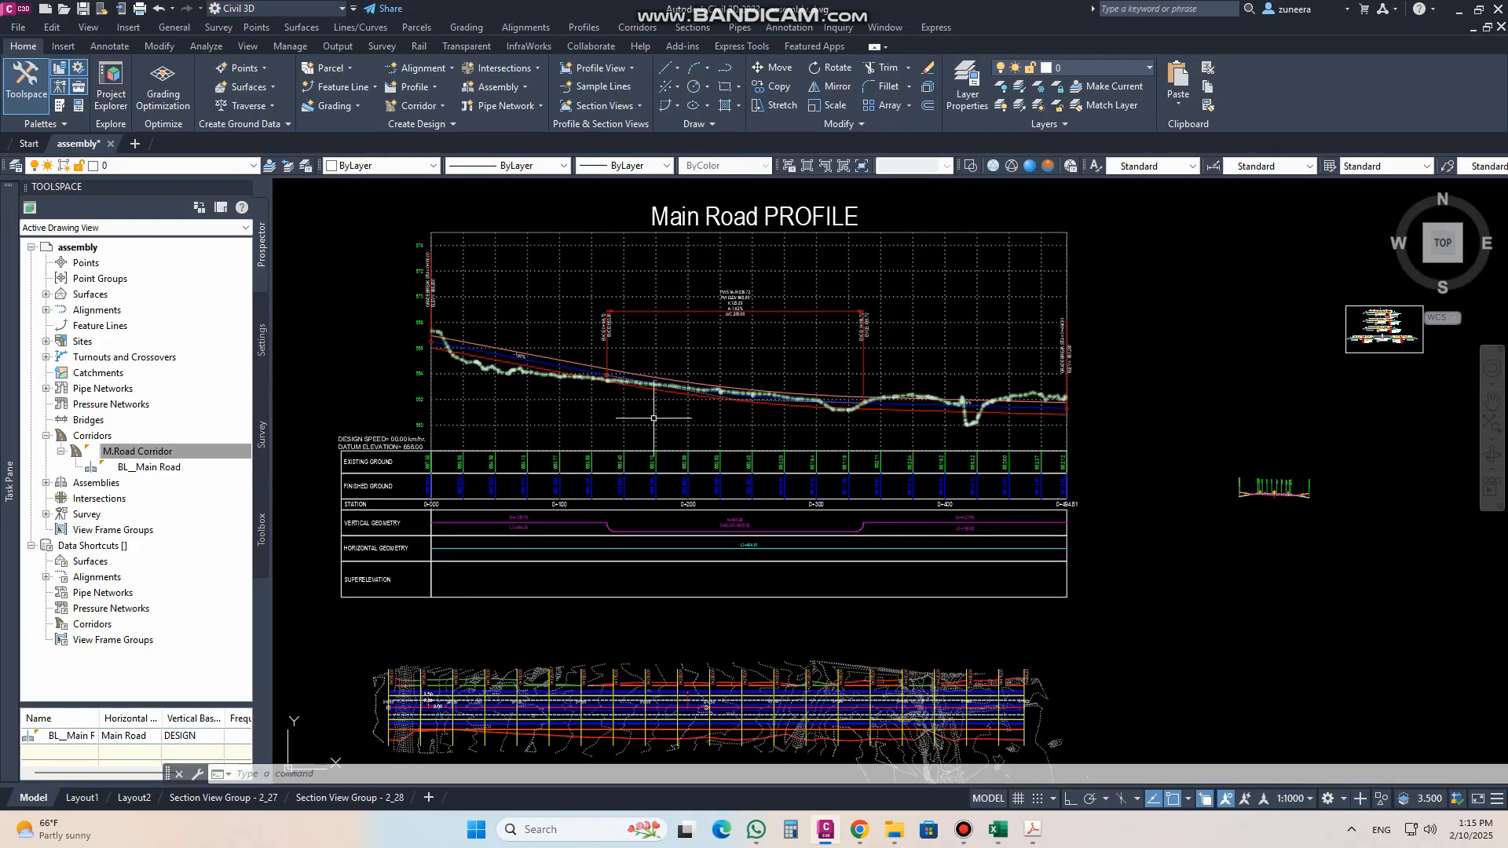
middle_drag(703, 469, 716, 388)
mouse_move(753, 516)
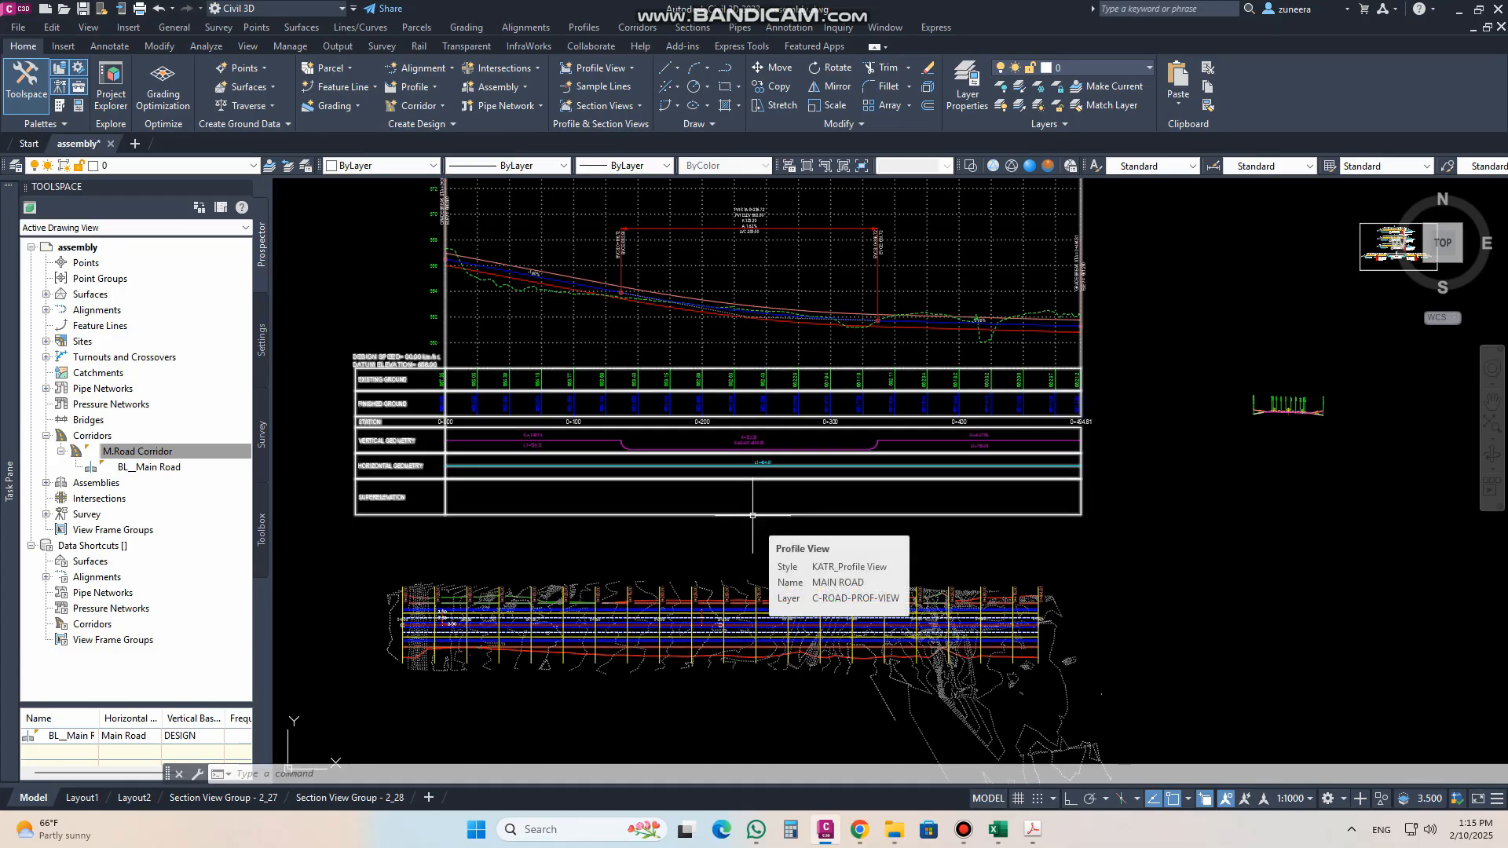
middle_drag(738, 405, 733, 458)
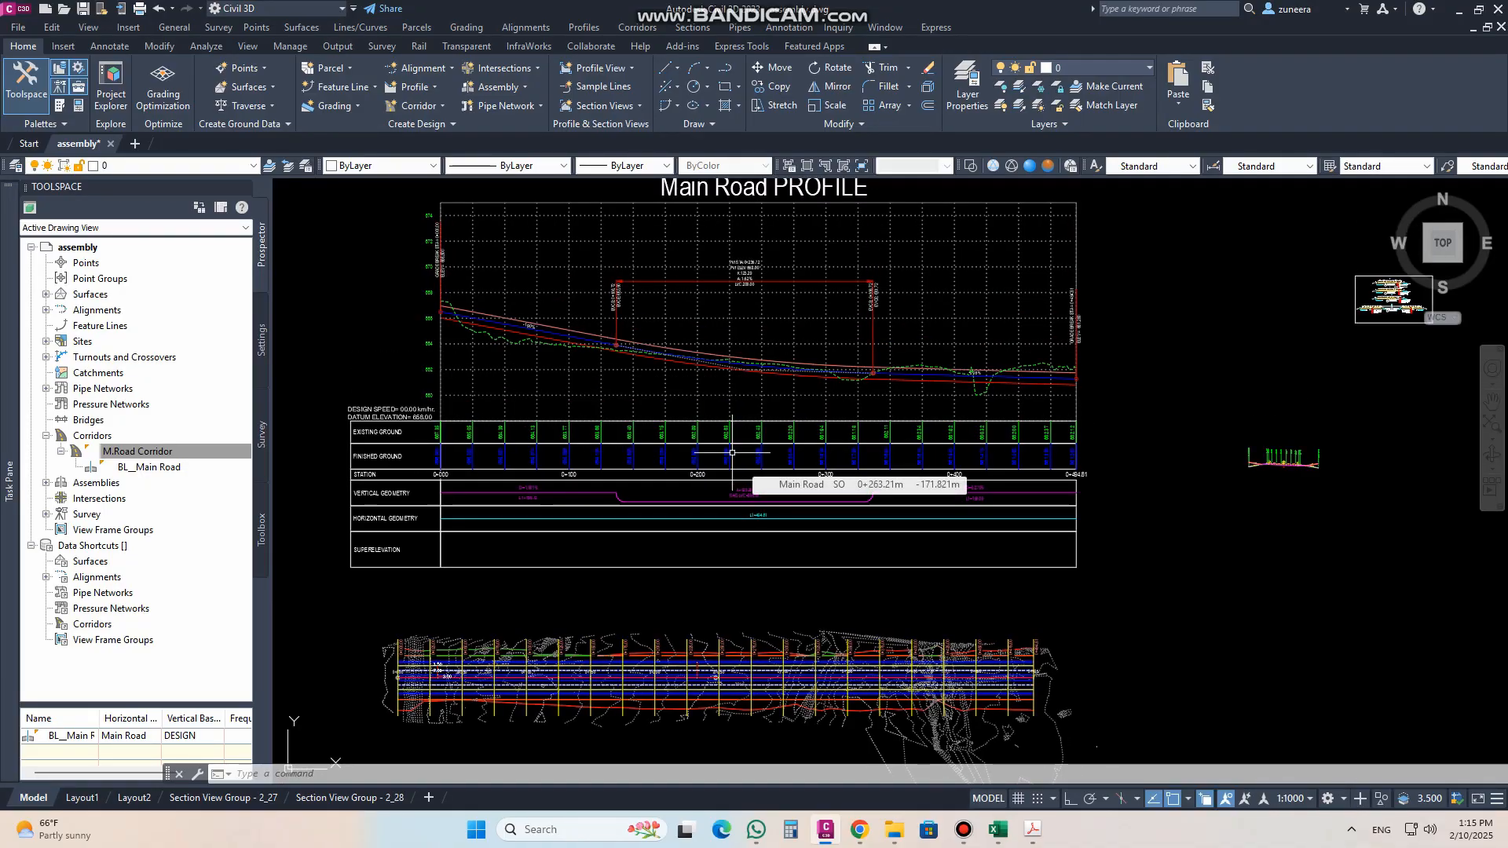
Step: Lower the sag curve's PVI on the Main Road design profile to well below the right-edge profile
scroll(699, 338, up, 5)
click(870, 432)
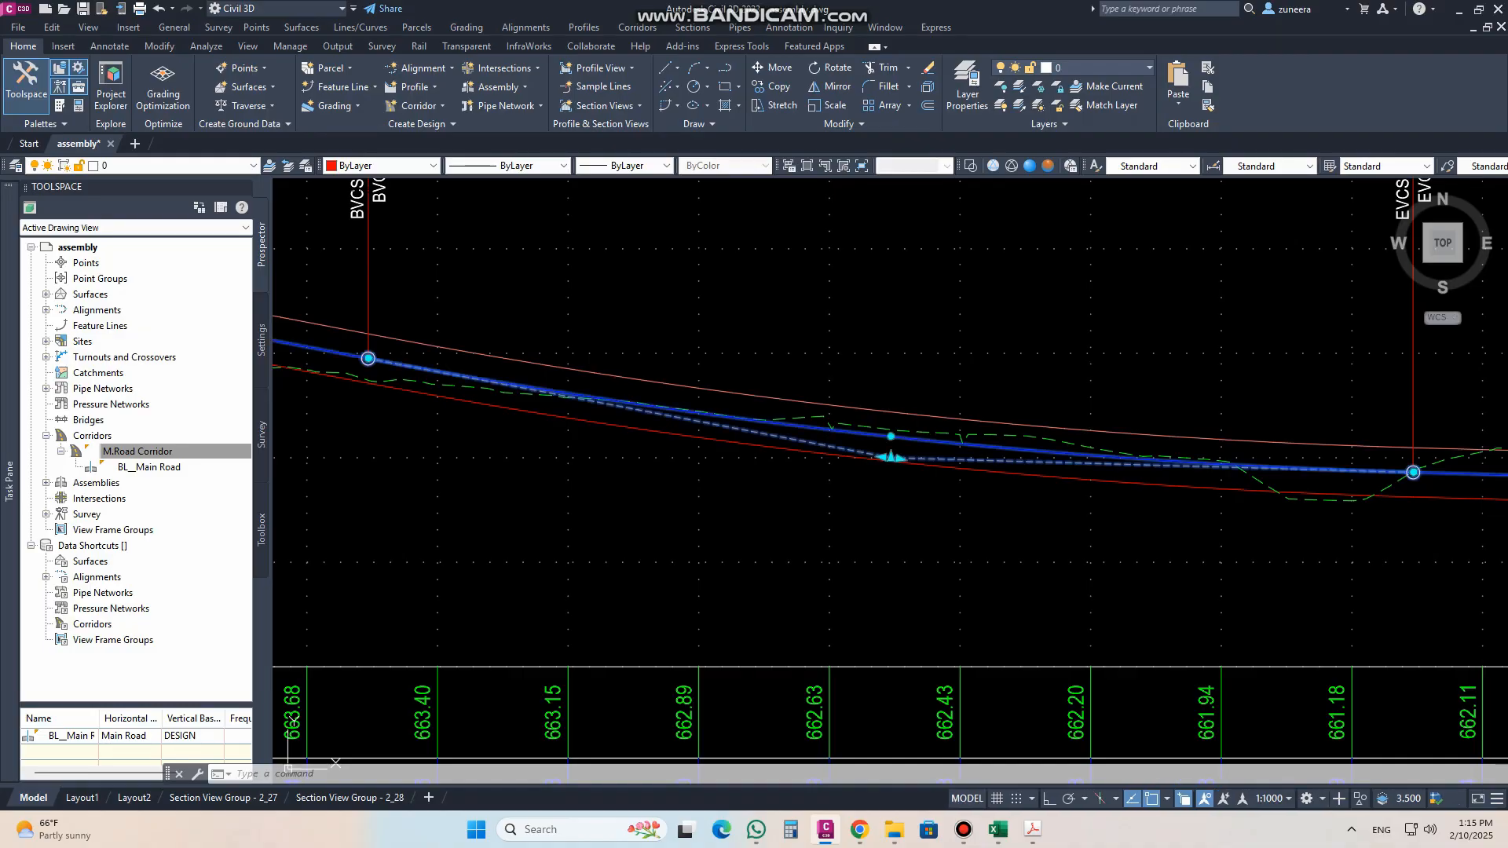
click(881, 591)
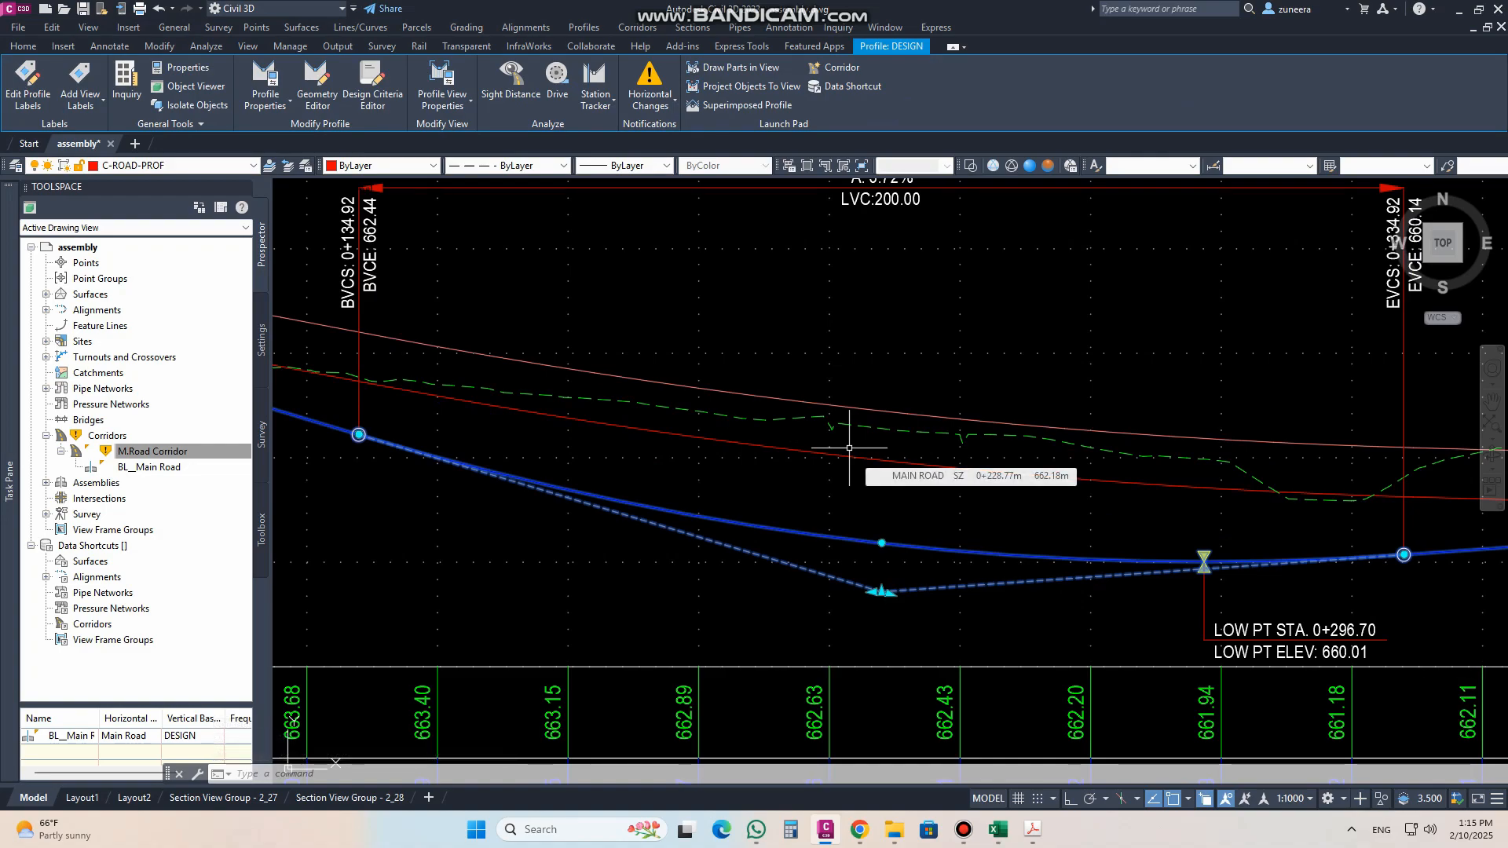
scroll(825, 446, down, 6)
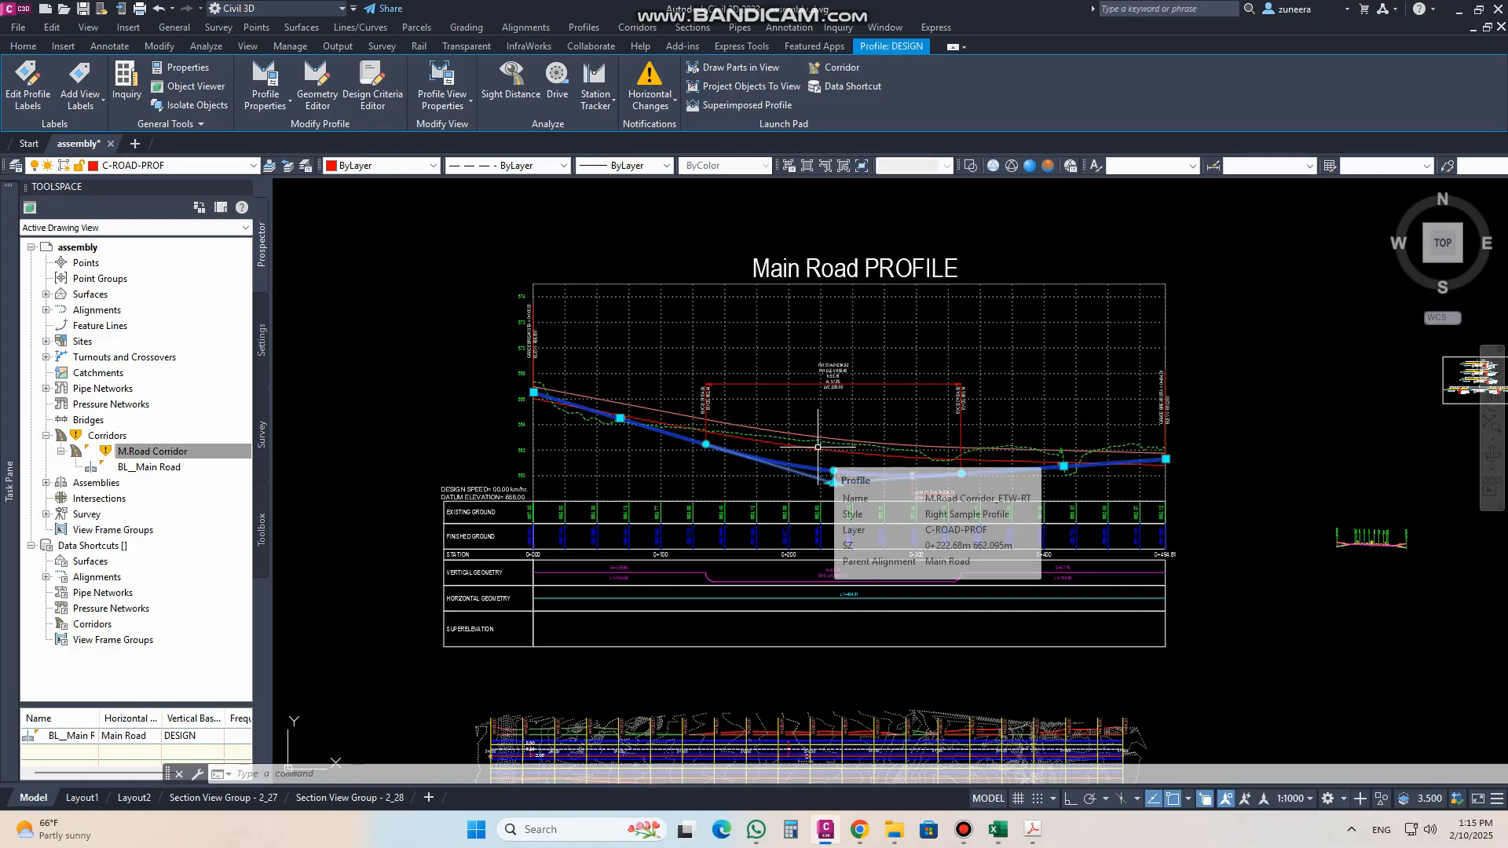
Step: Undo the last 114 operations in one go, including the edge profile creation and the property edits
click(173, 10)
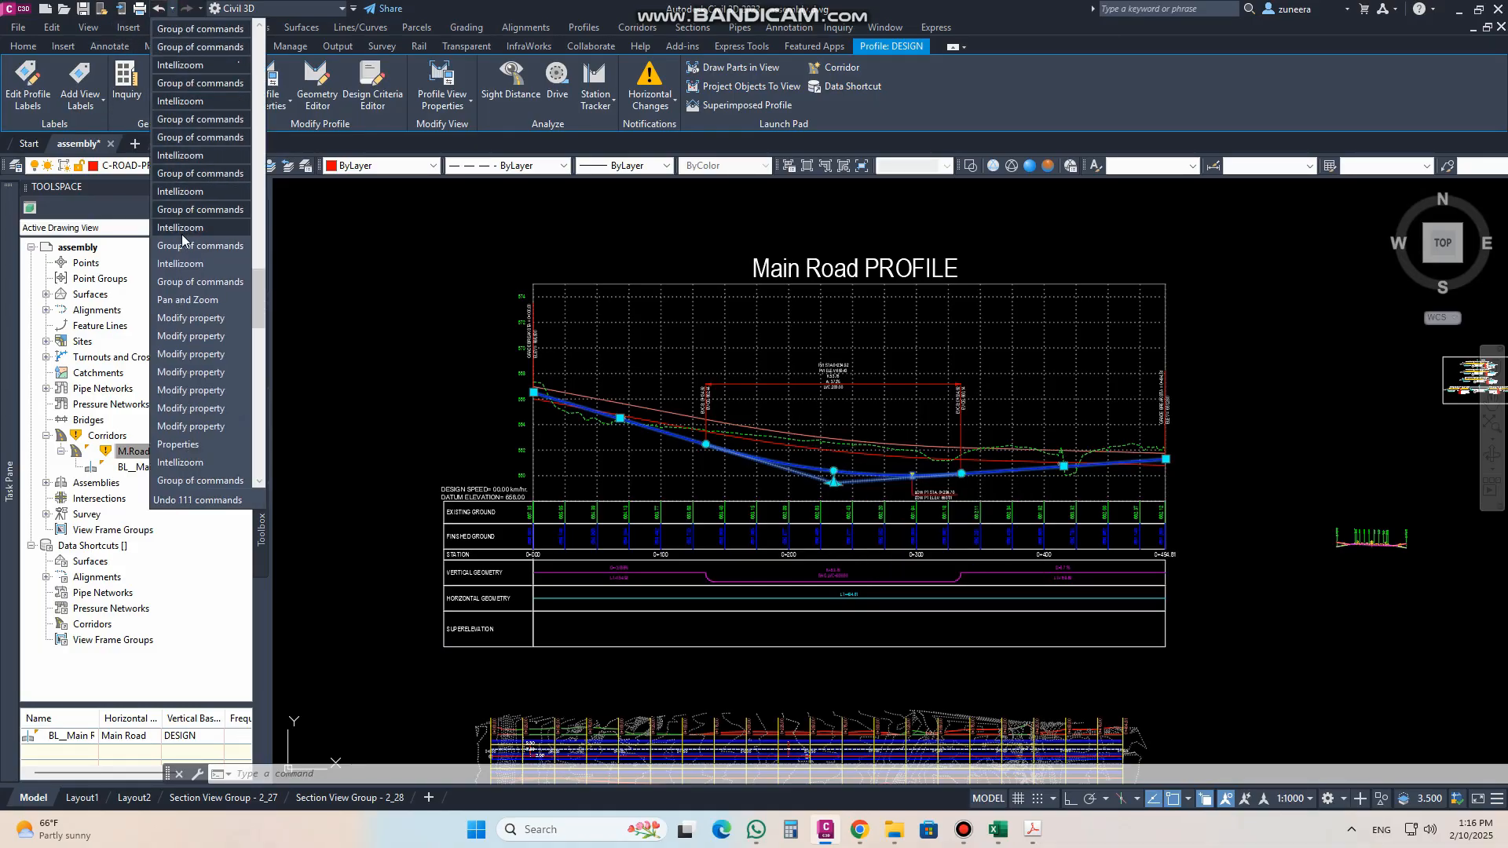
click(201, 227)
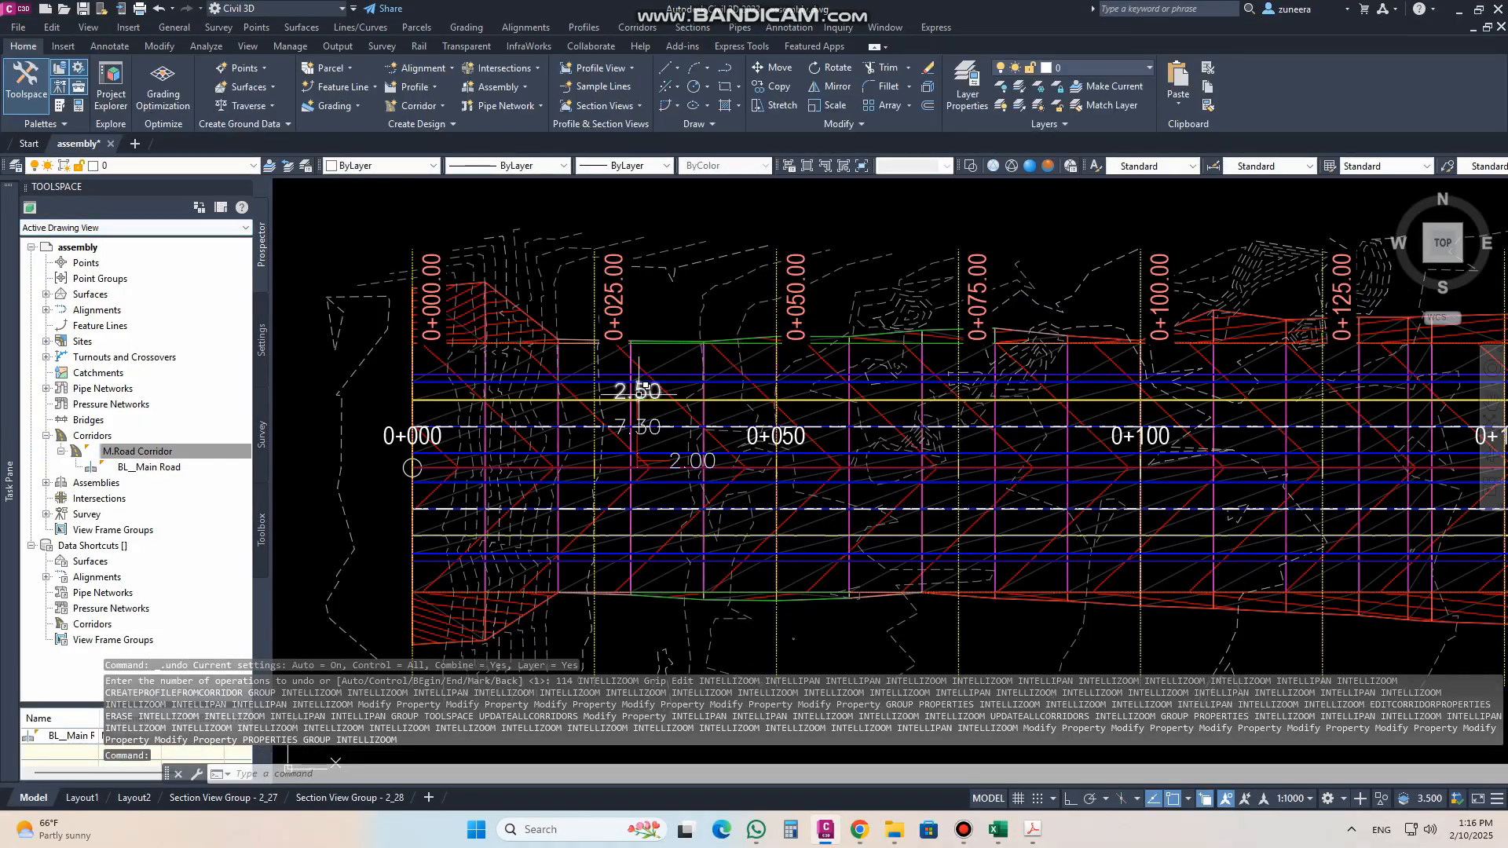
scroll(597, 392, down, 6)
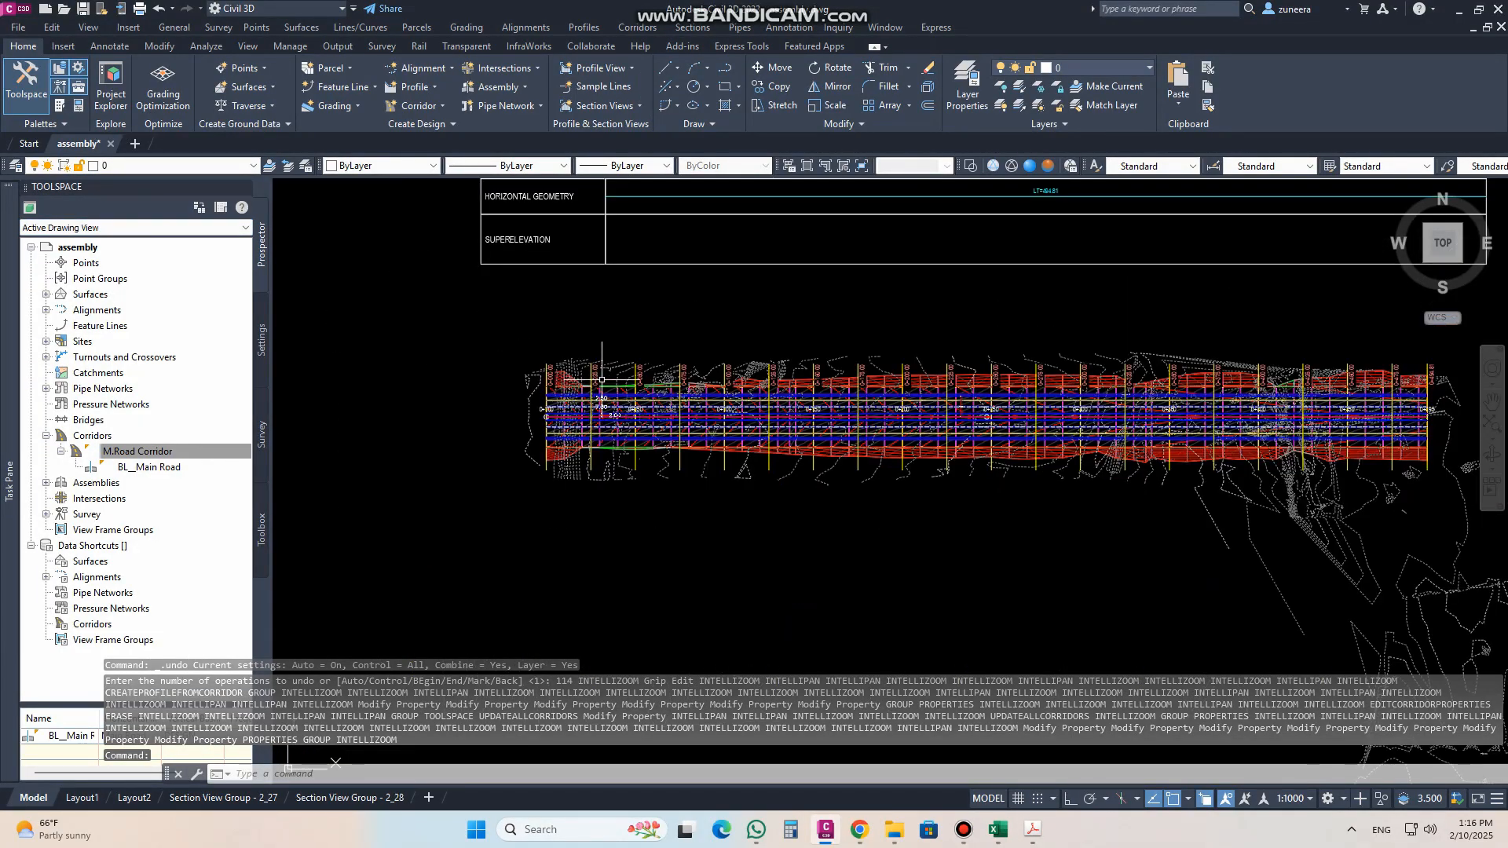
Step: Select the SURFACE_M.Road Corridor surface in the drawing and erase it
click(46, 295)
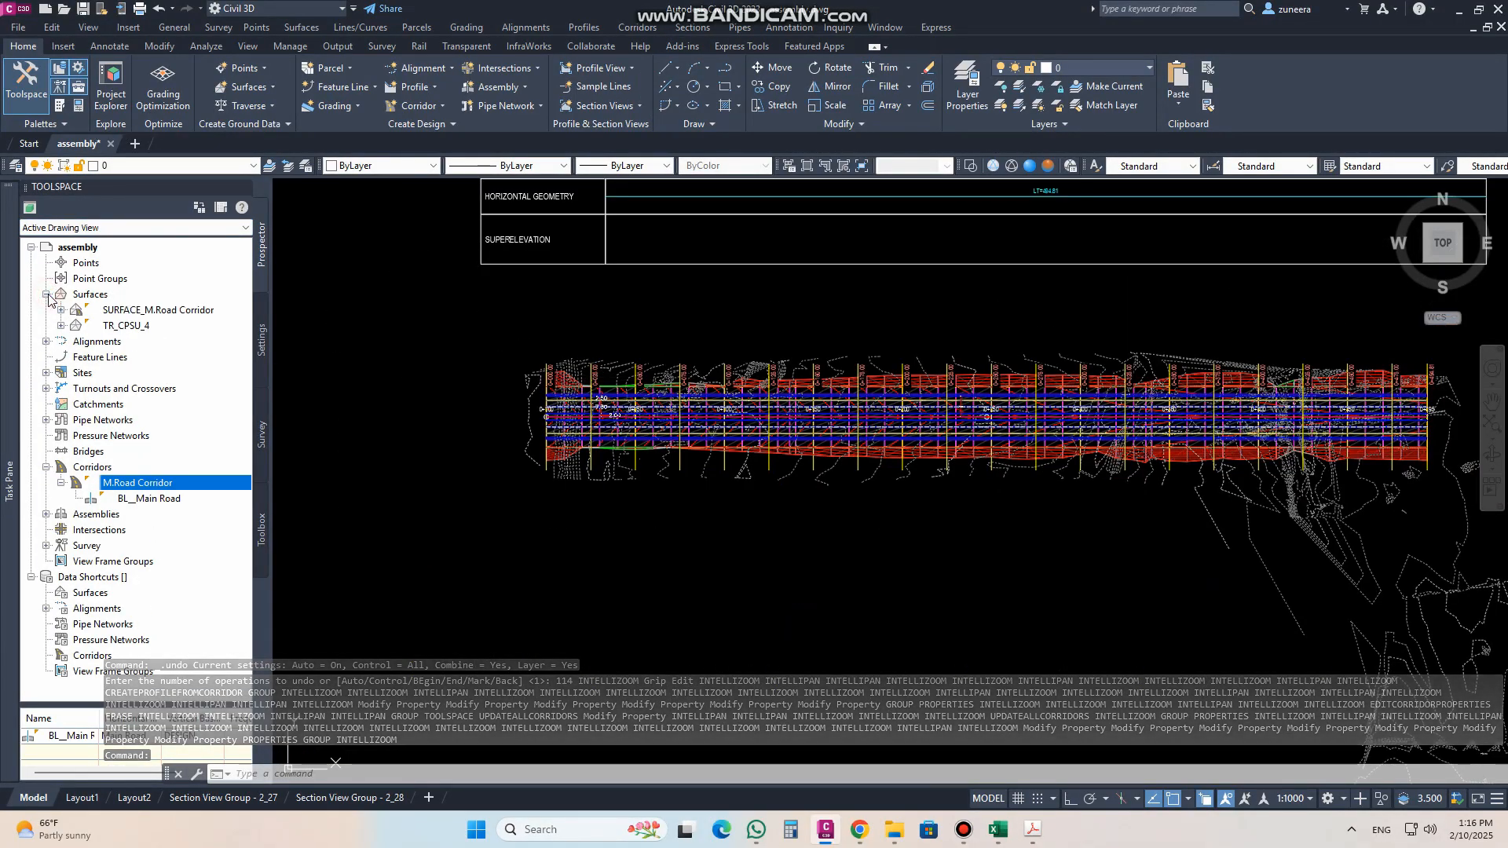
right_click(130, 312)
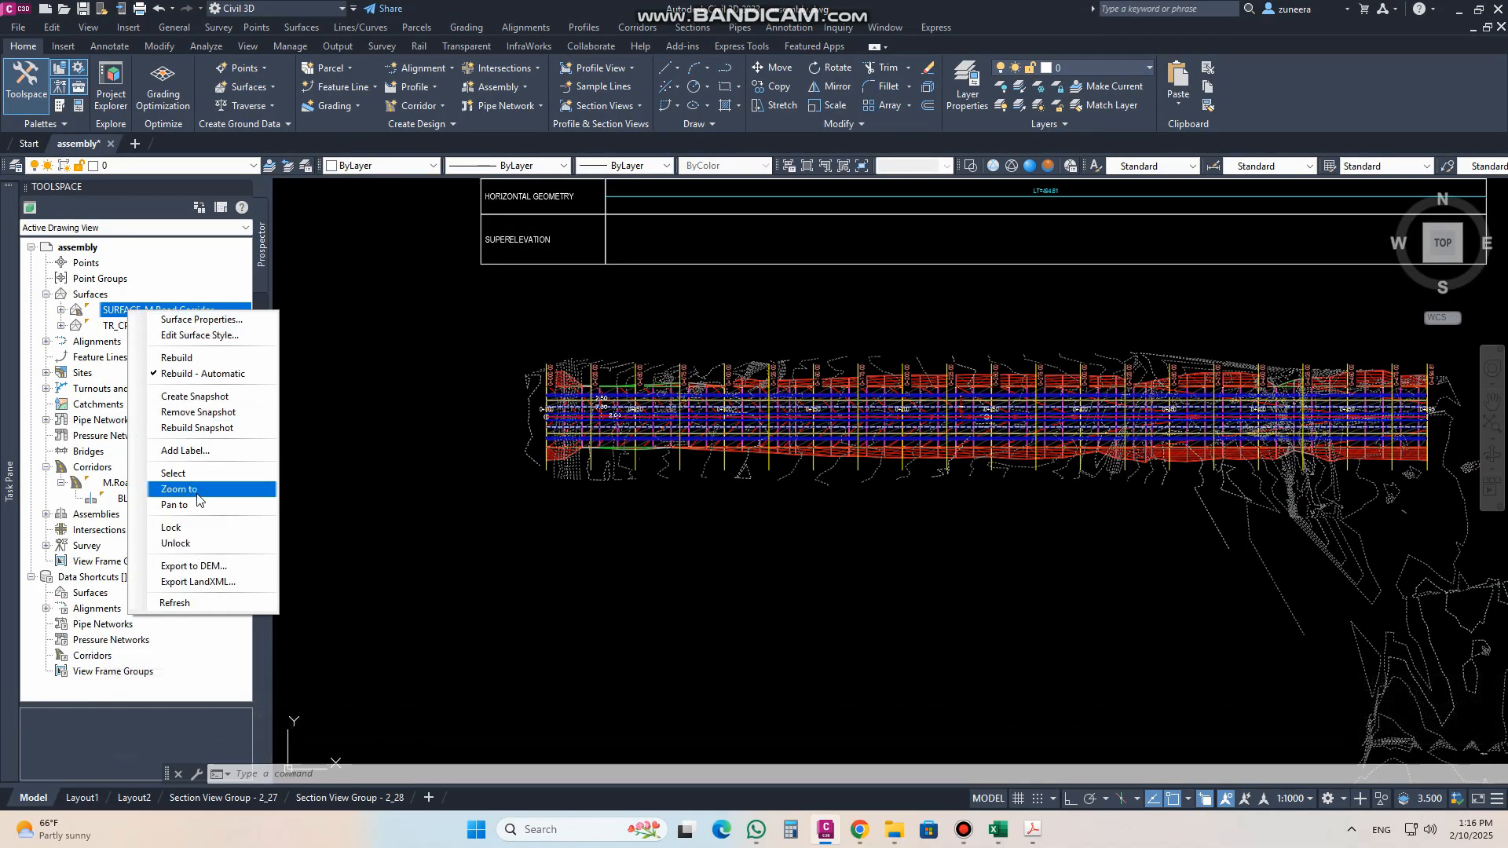
click(193, 473)
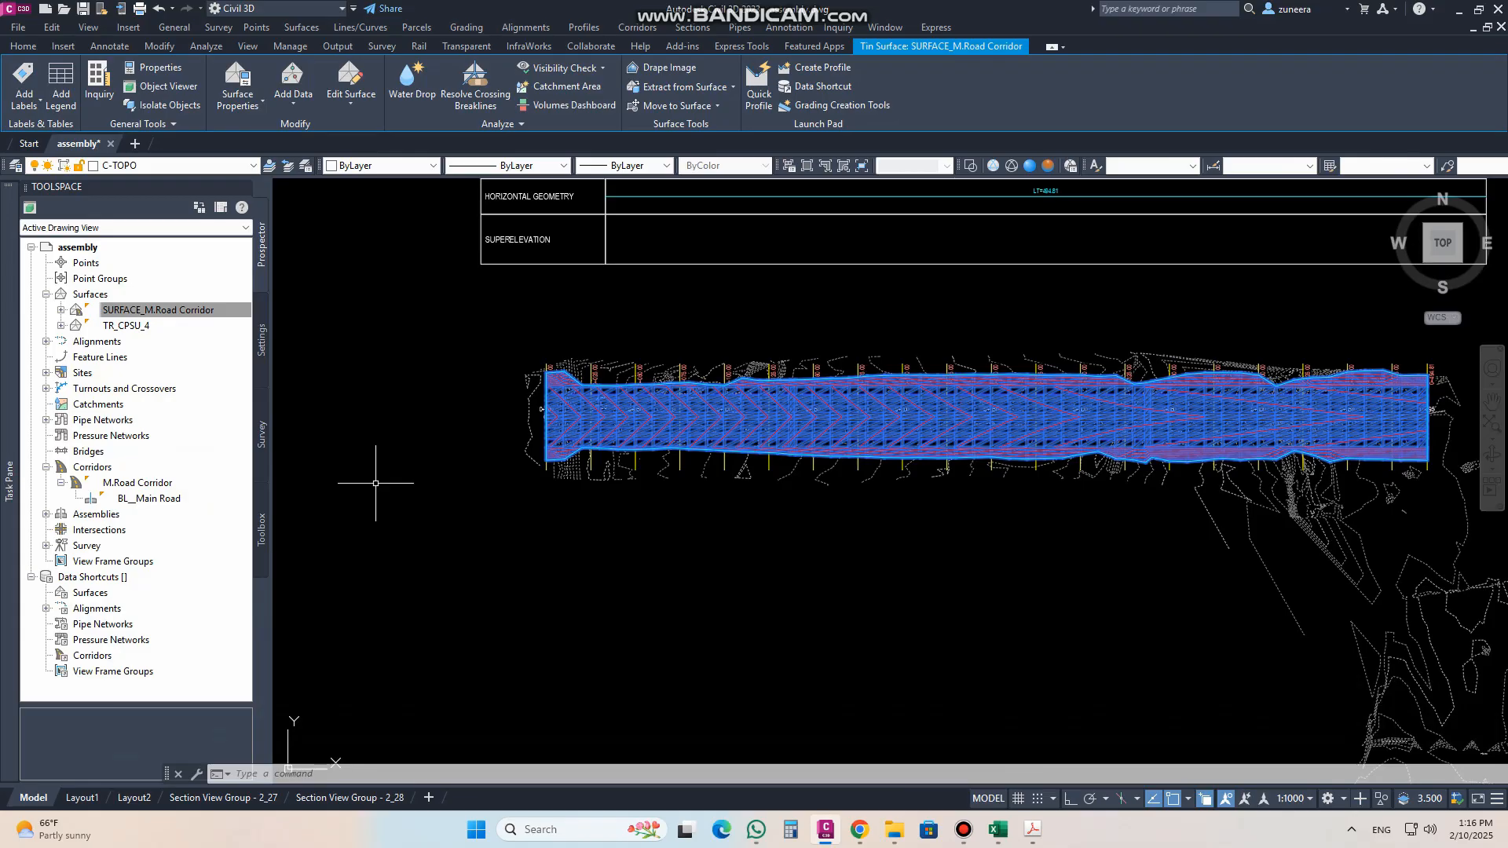
text(E)
key(Return)
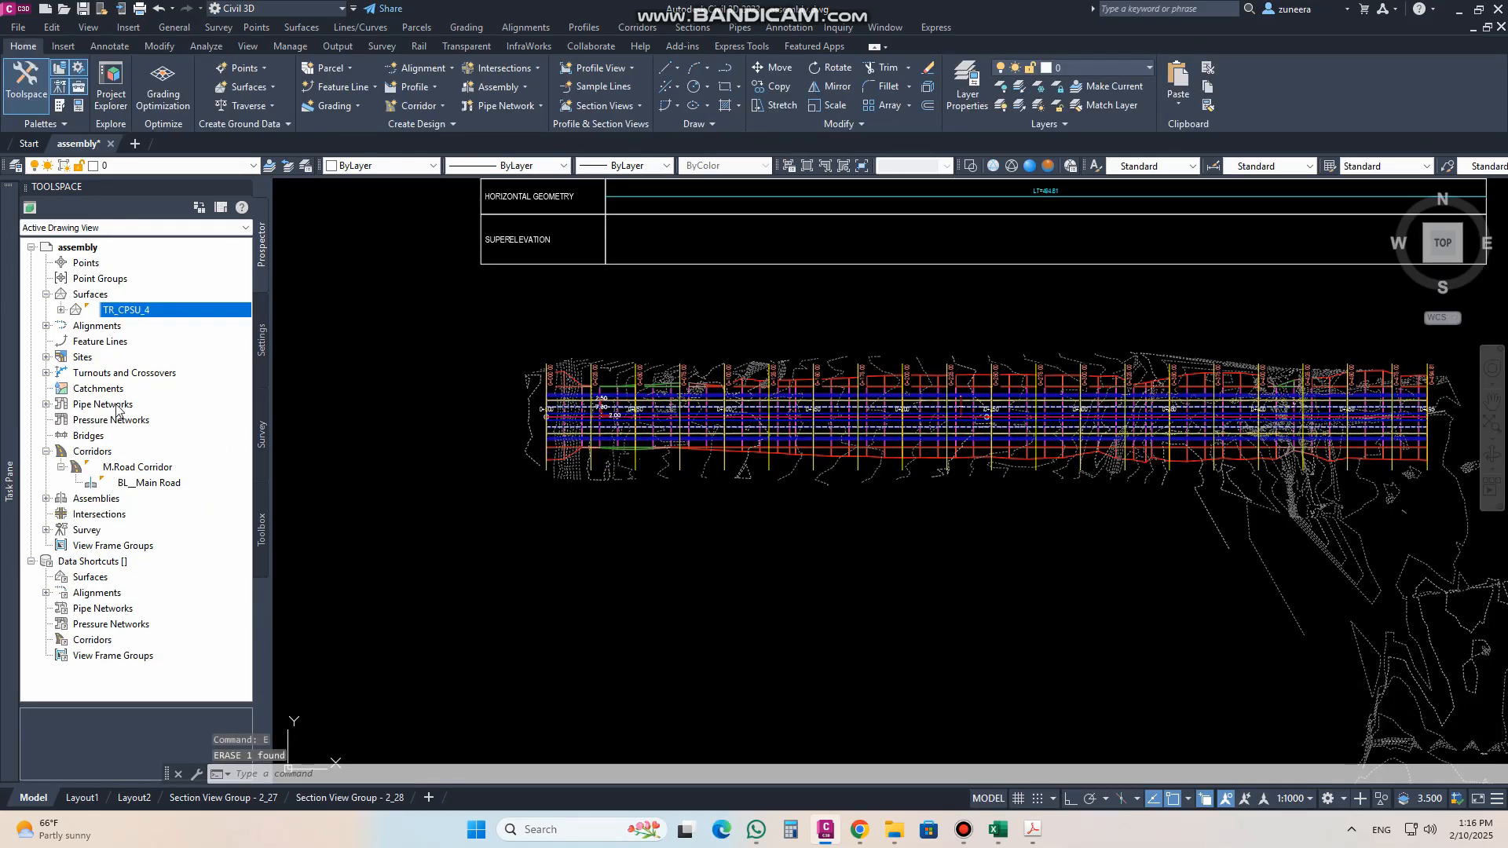
Step: Check the Main Road profile view, the corridor plan and the pavement slopes and elevations of the assembly
scroll(702, 466, down, 6)
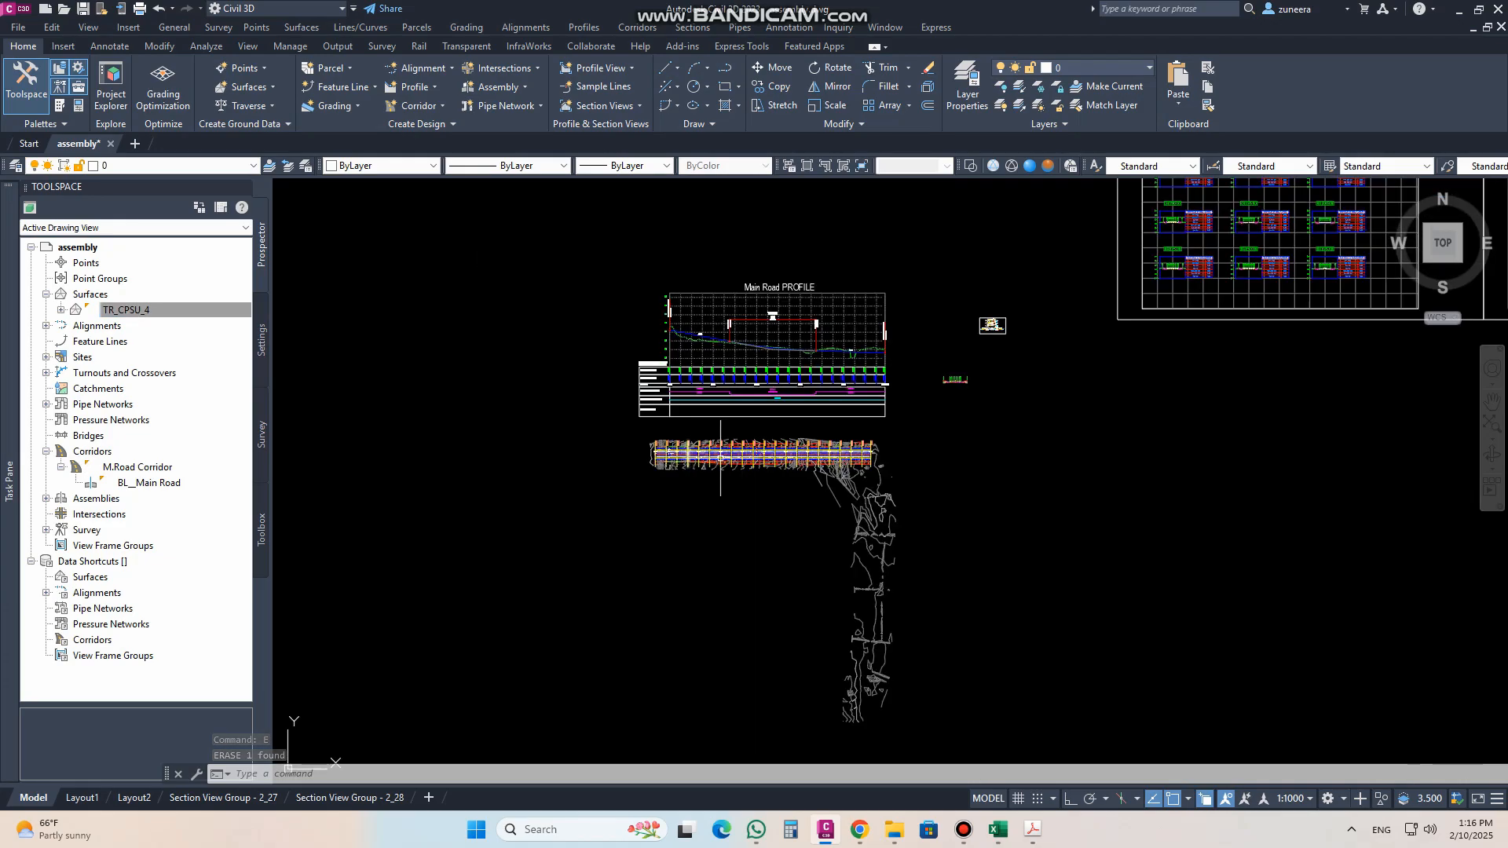
scroll(754, 436, up, 6)
middle_drag(785, 408, 819, 477)
scroll(818, 476, down, 2)
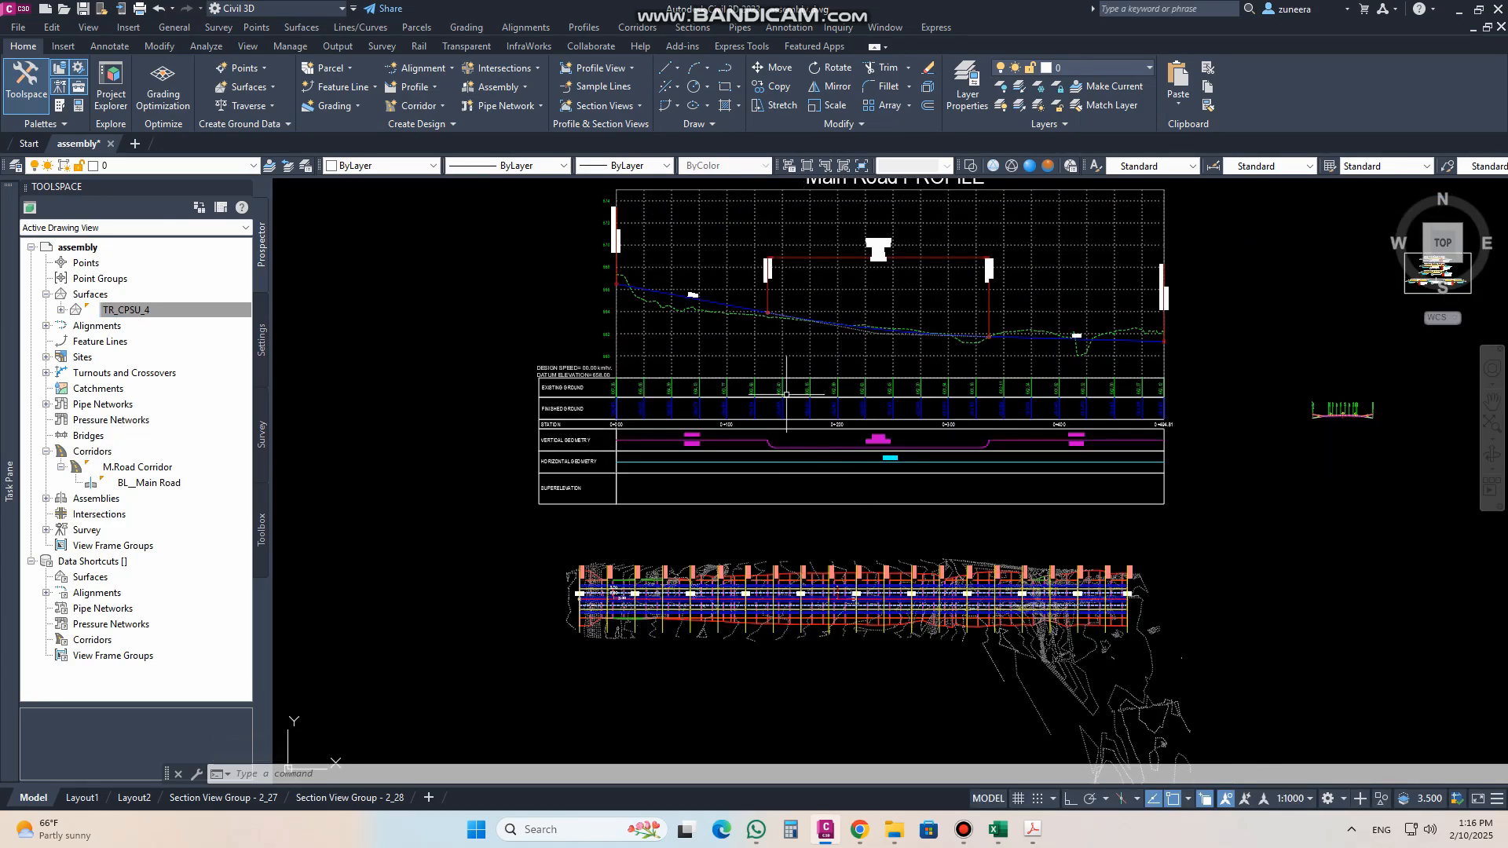
middle_drag(794, 355, 797, 397)
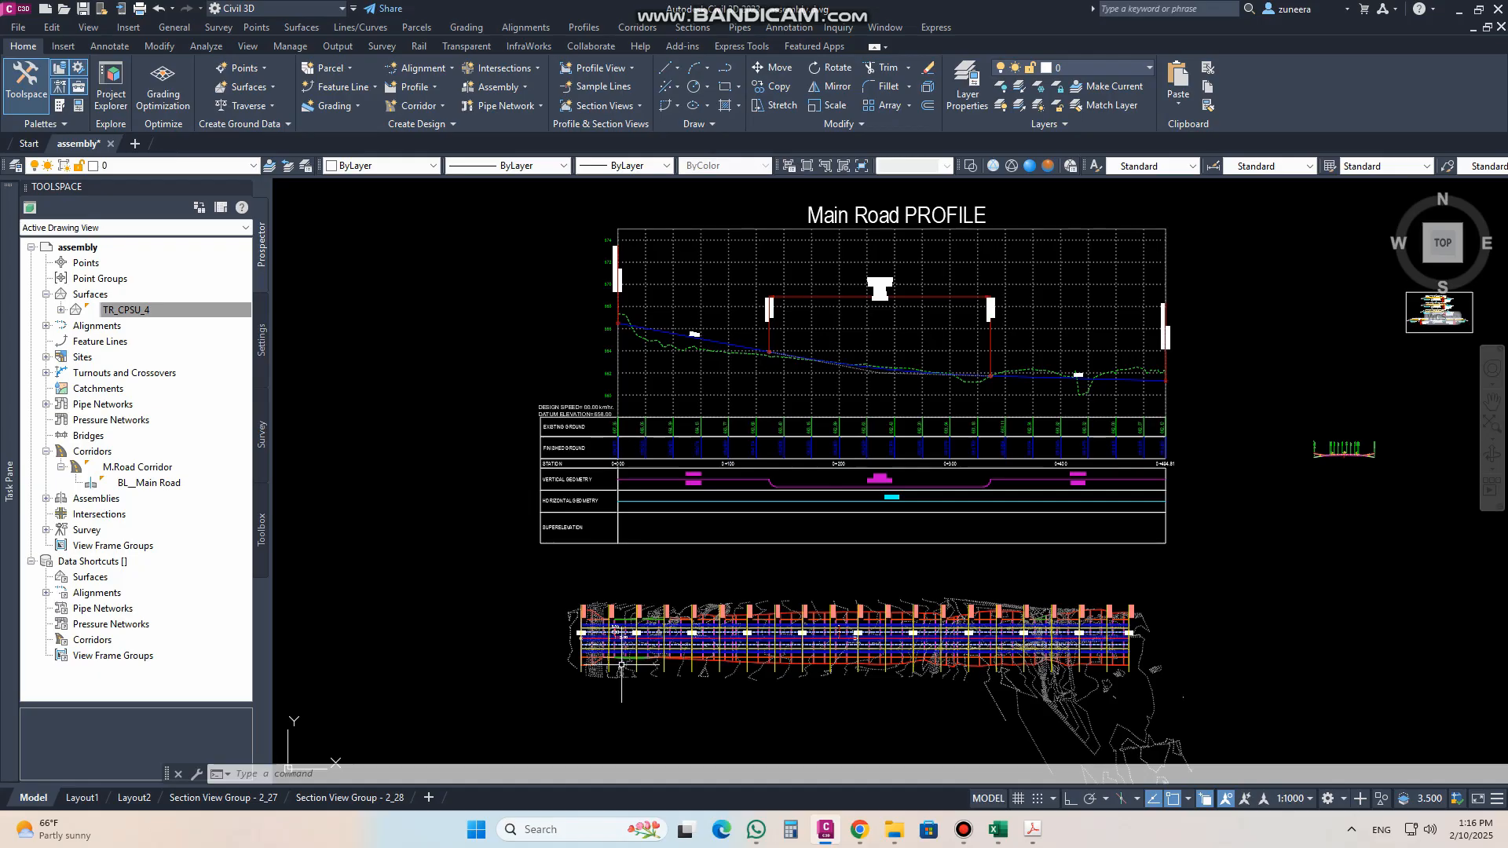
scroll(613, 620, down, 5)
scroll(898, 555, up, 6)
scroll(830, 529, up, 8)
scroll(831, 554, up, 4)
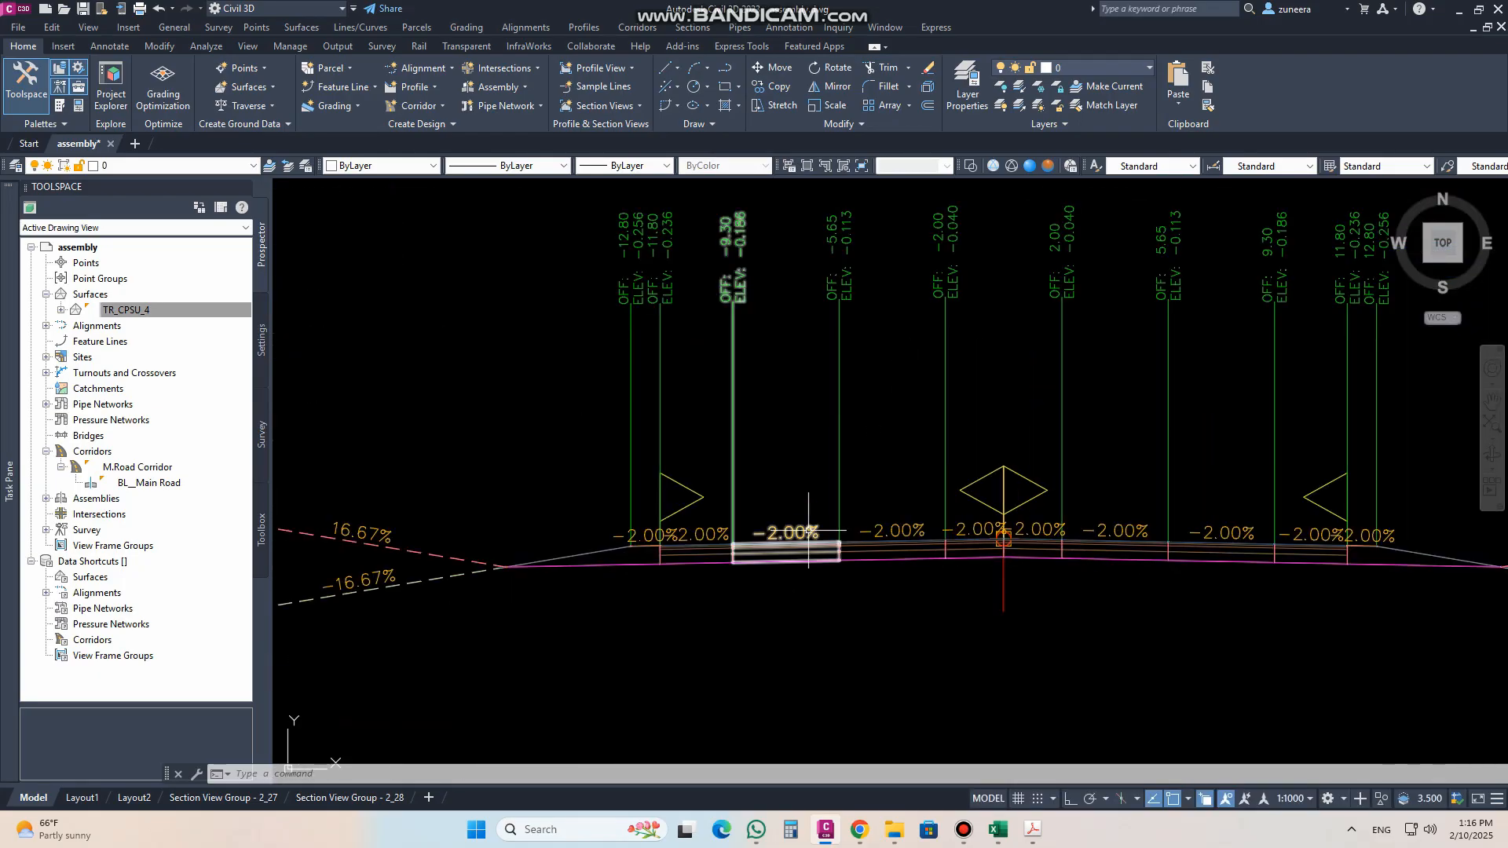
scroll(807, 532, down, 4)
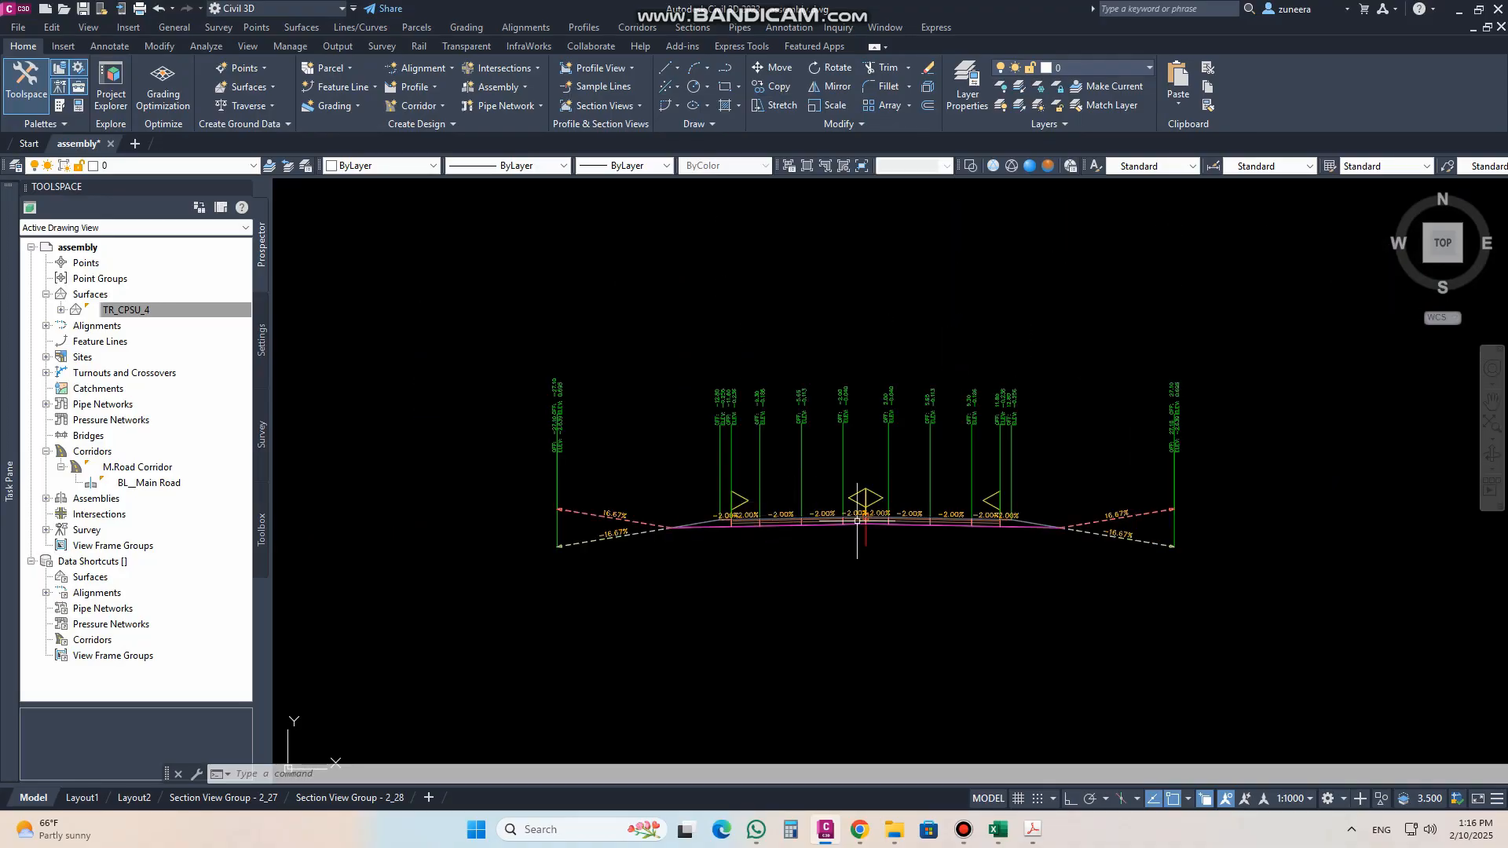
Step: Set the default slope of the four right-side lane subassemblies in the assembly to -4%
scroll(863, 520, up, 4)
click(908, 530)
click(907, 530)
click(981, 570)
click(973, 506)
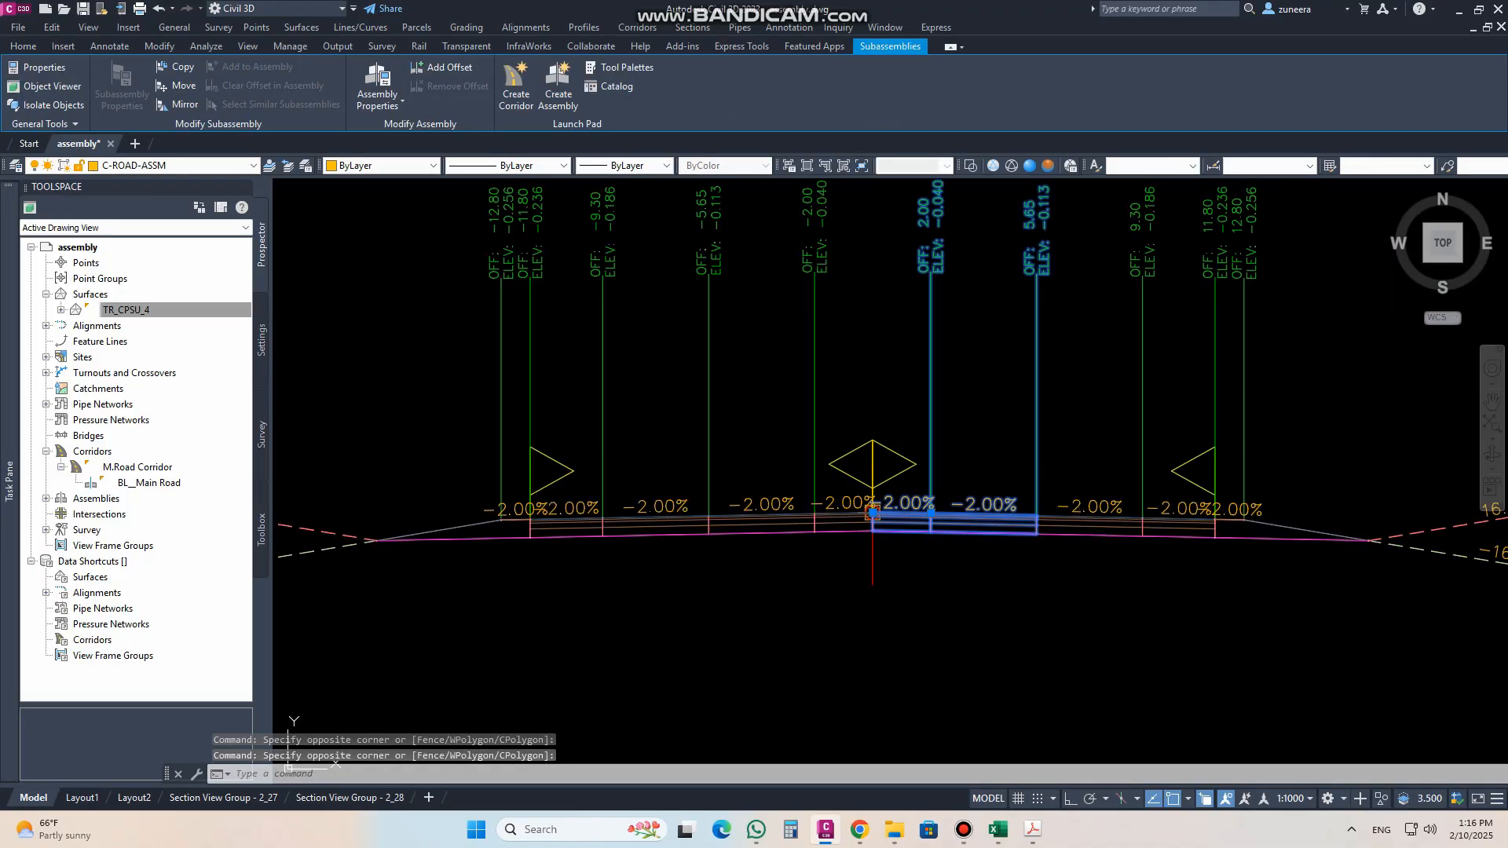
click(1077, 536)
click(1177, 546)
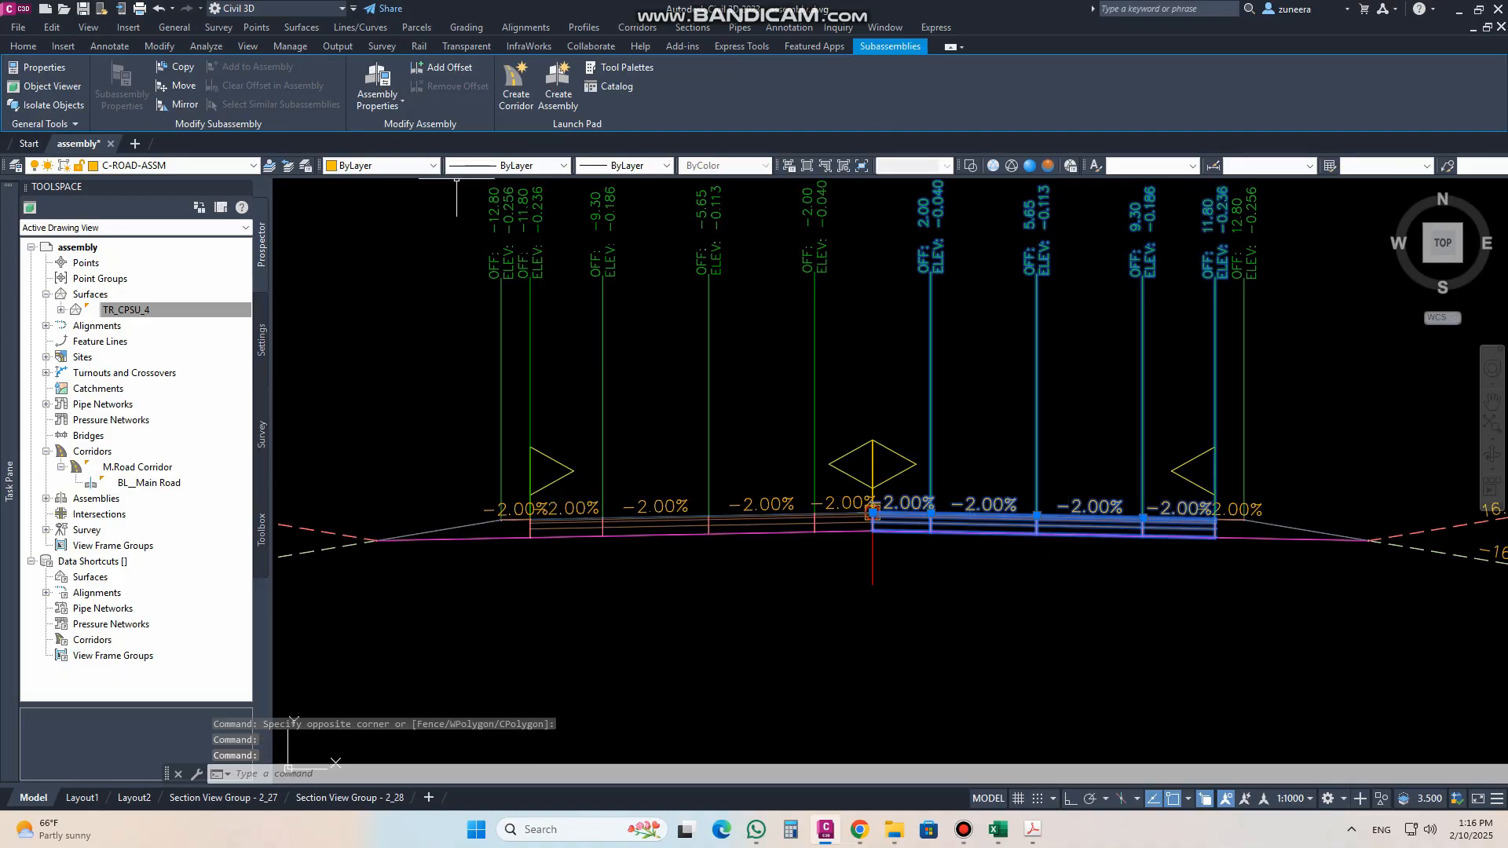
key(ctrl+1)
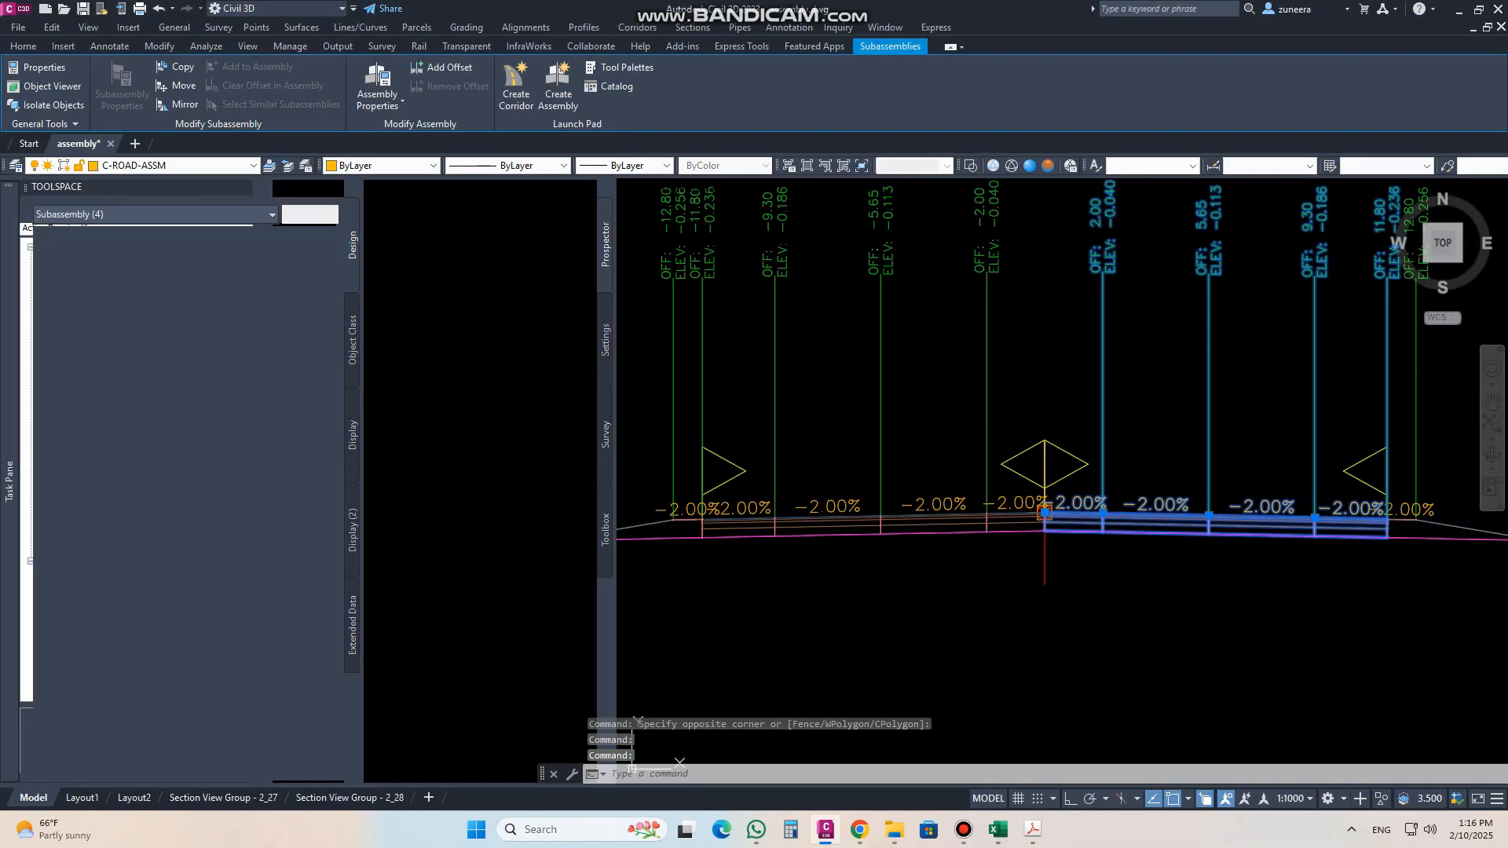
click(221, 653)
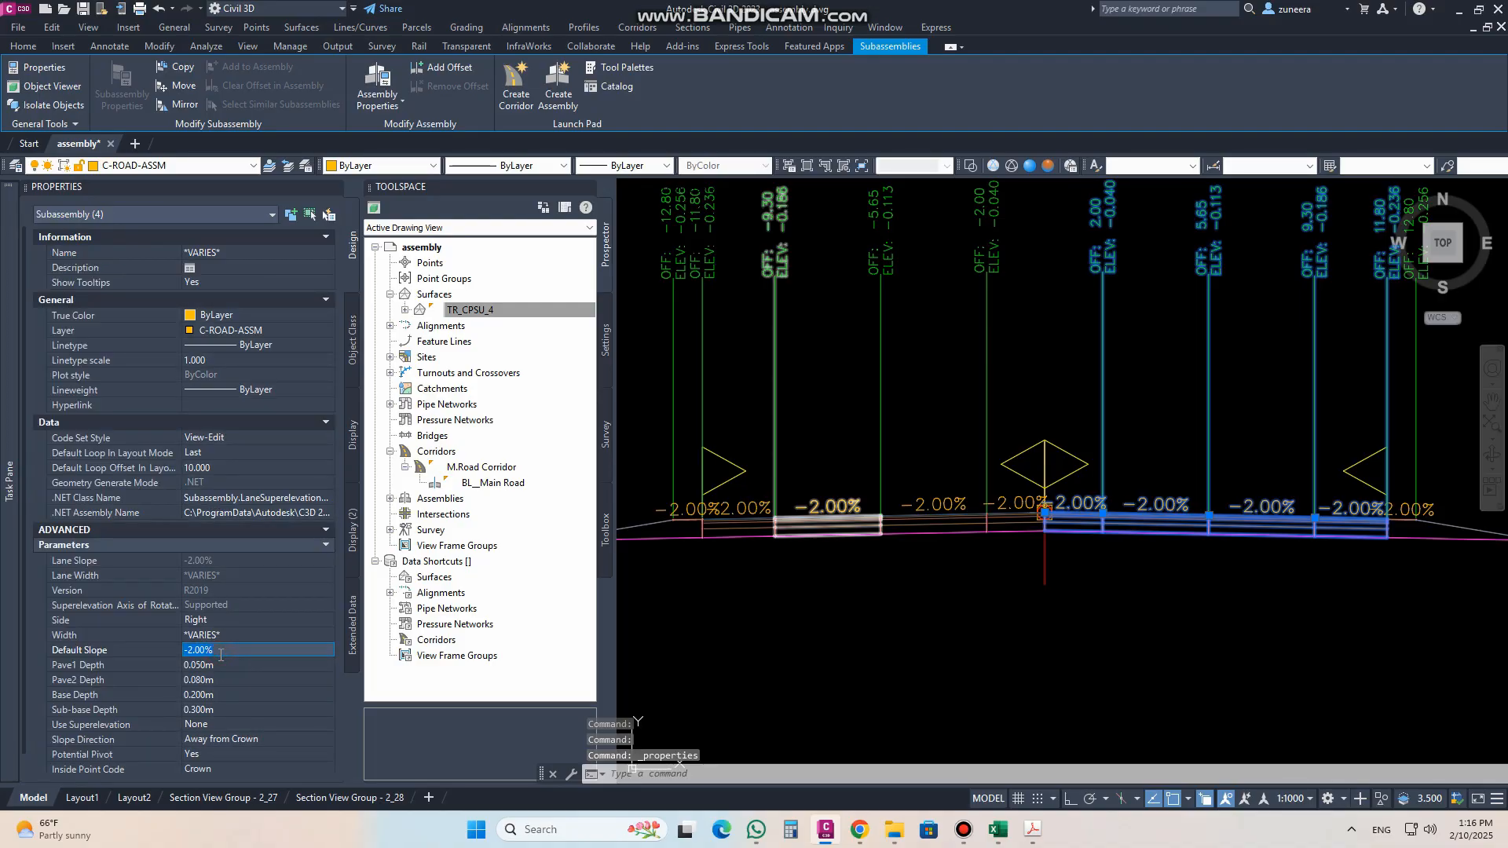
text(-4)
key(Tab)
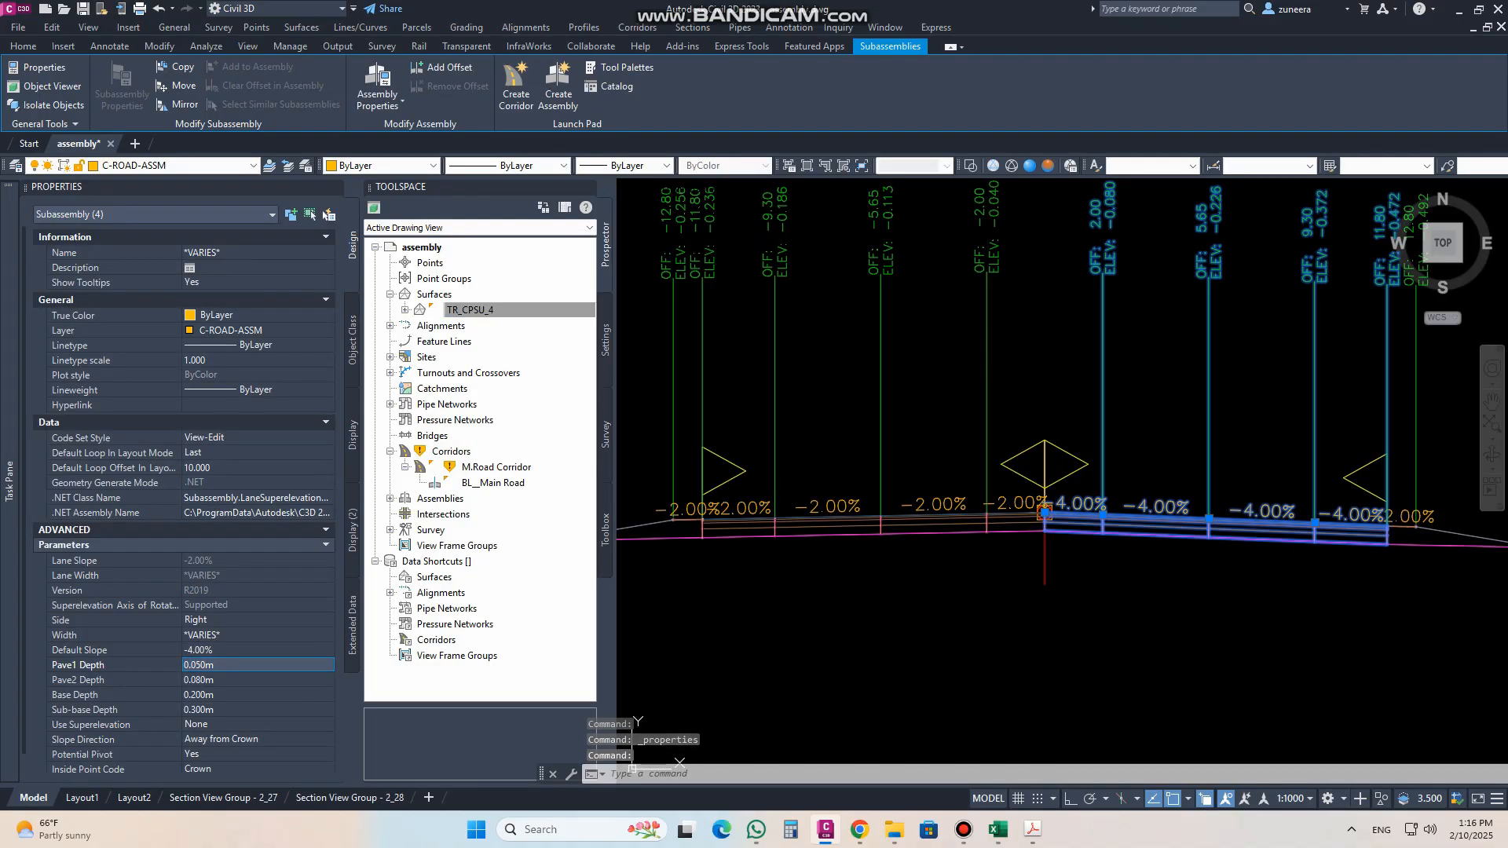
key(Escape)
Step: Set the default slope of the four left-side lane subassemblies in the assembly to 5%
middle_drag(934, 600, 1079, 551)
click(1156, 505)
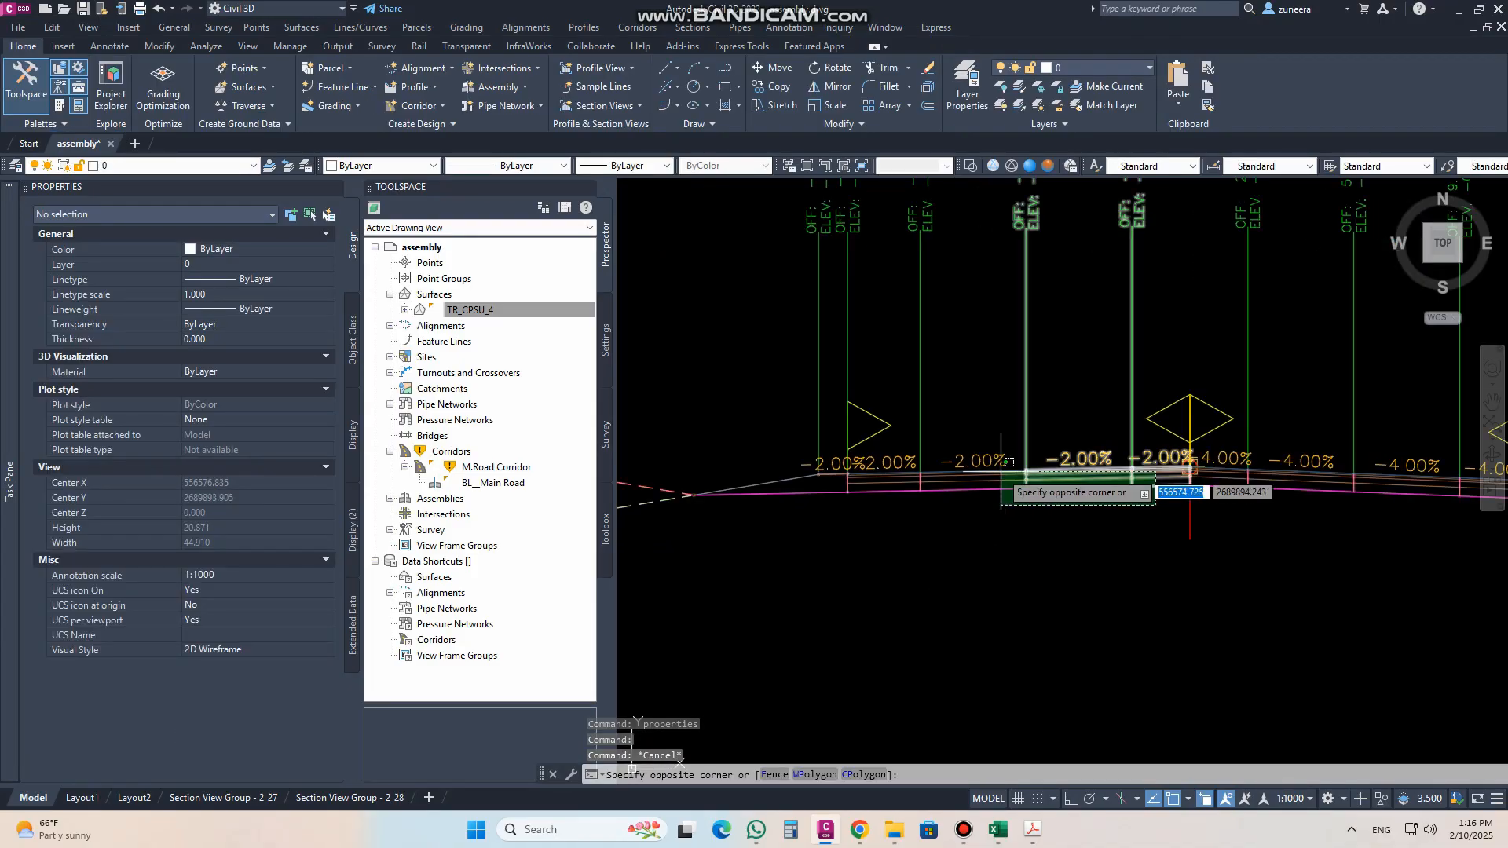
click(889, 477)
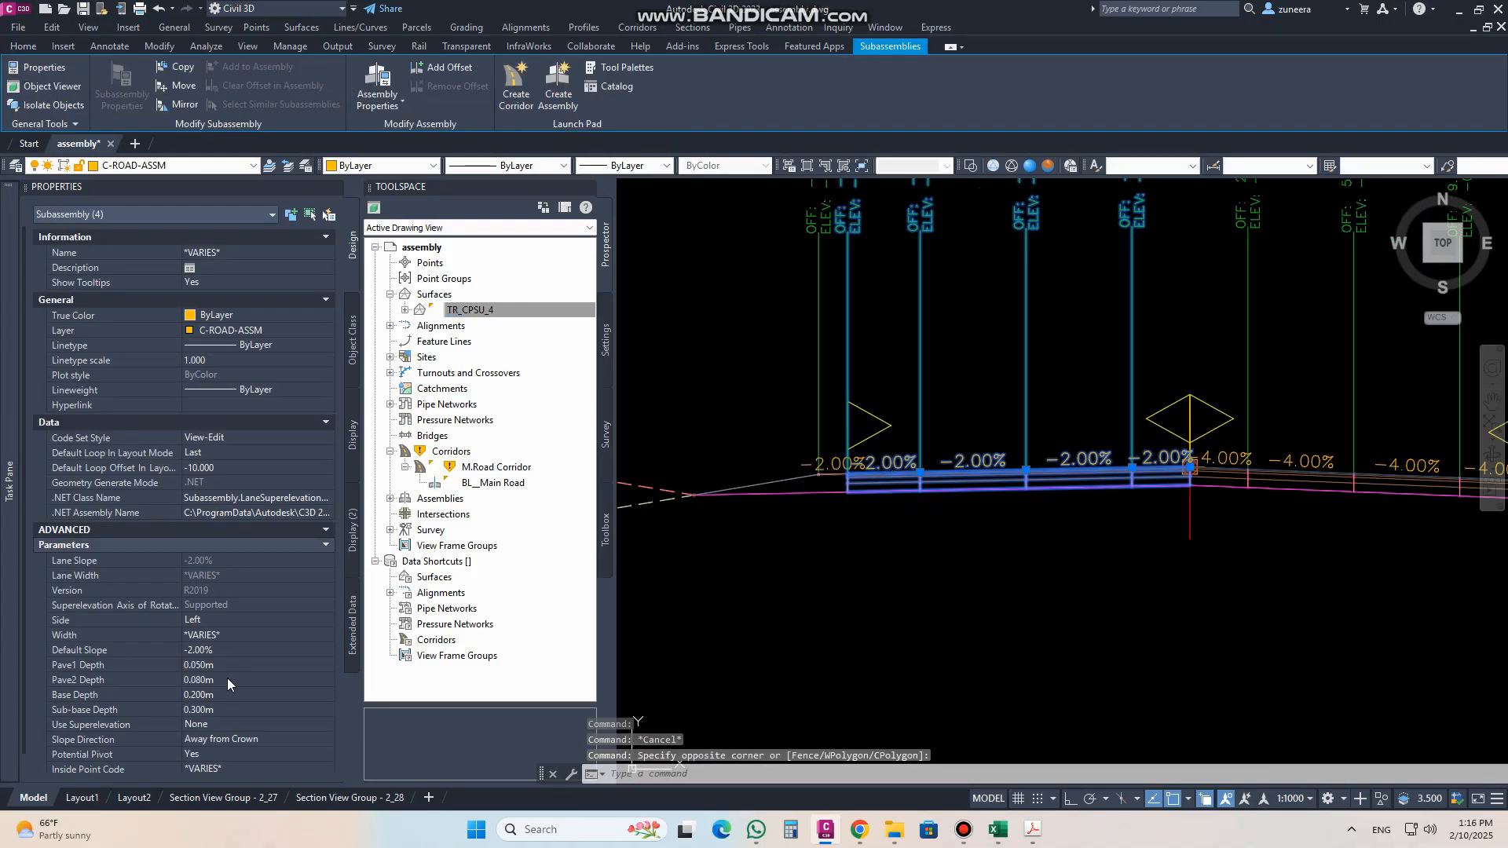
click(217, 652)
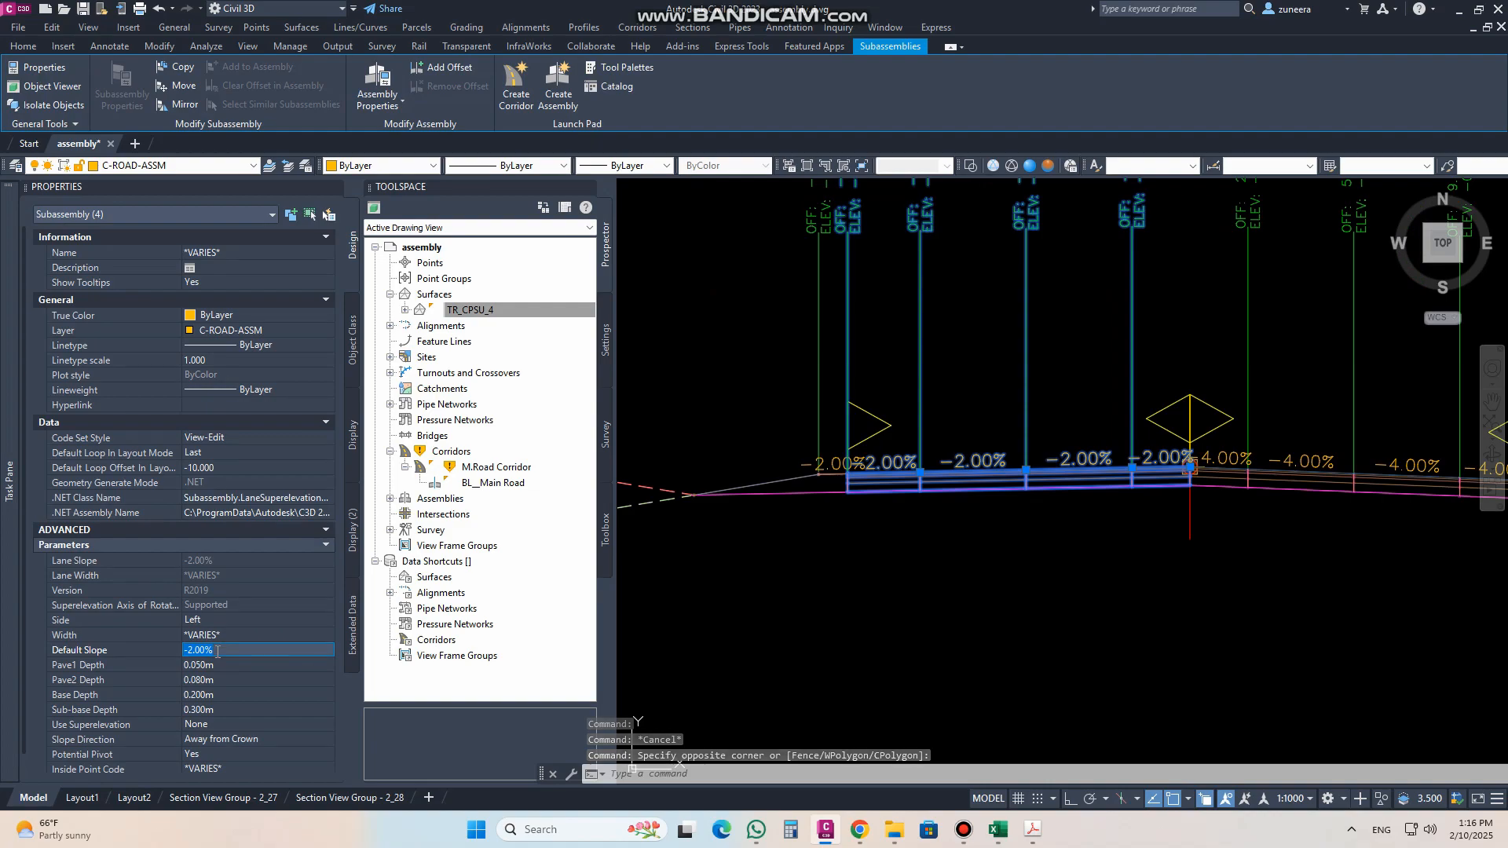
text(5)
key(Tab)
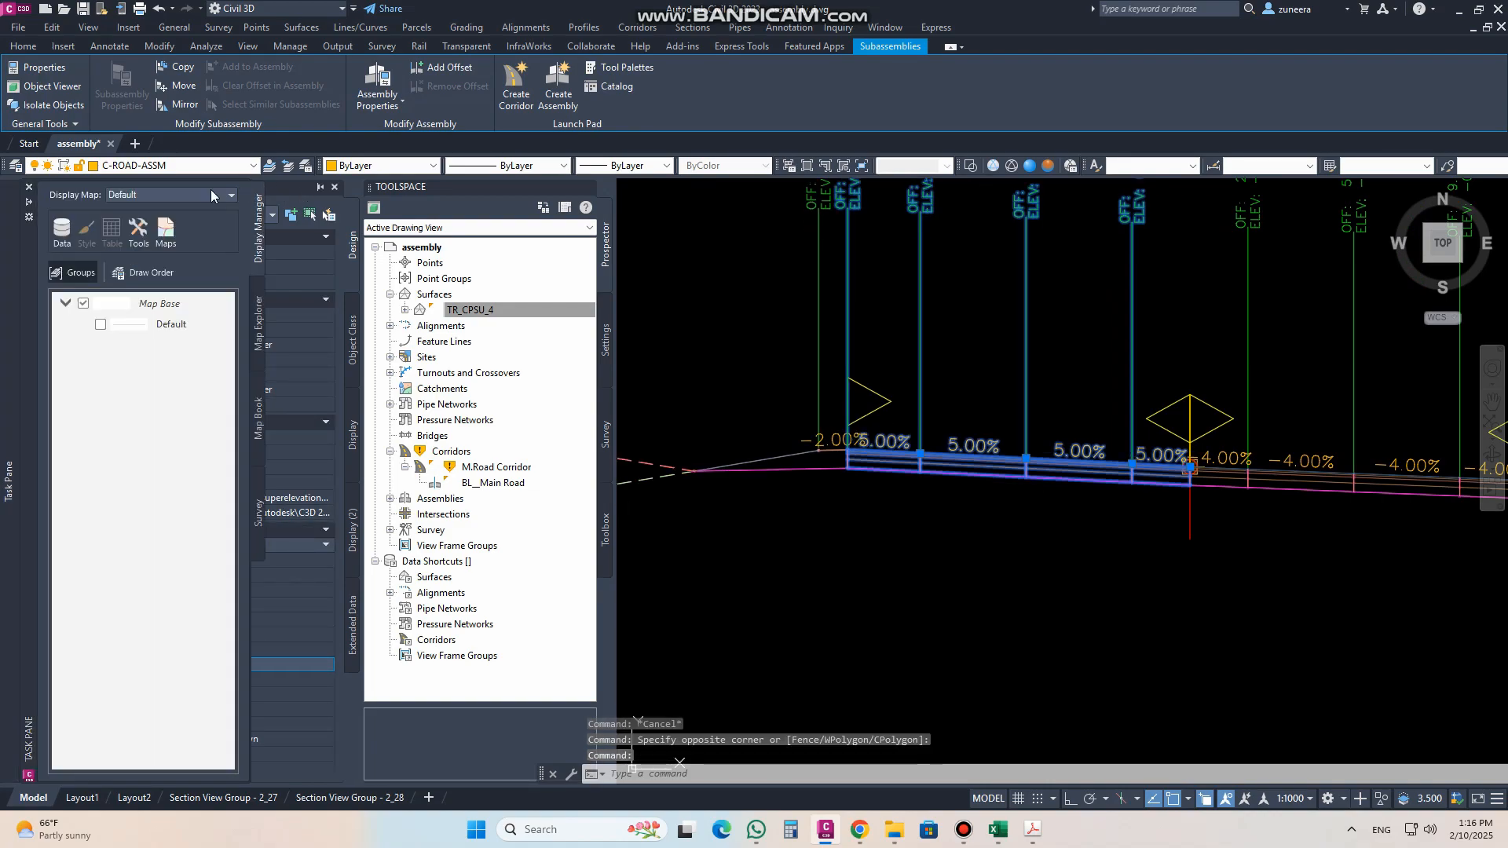
Step: Close the Task Pane and the Properties palette and clear the selection
click(29, 187)
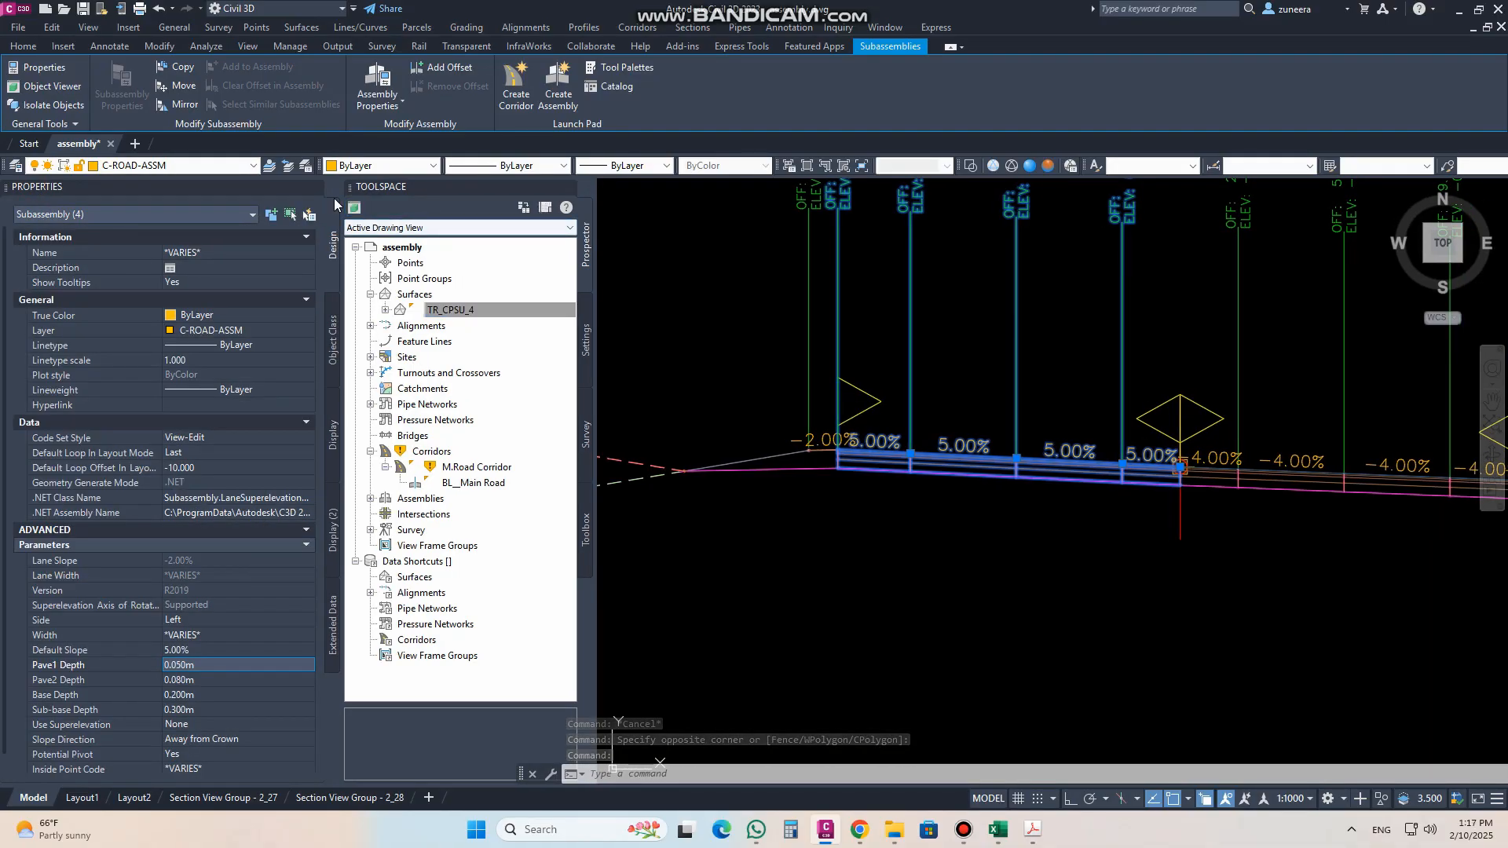
click(315, 188)
scroll(450, 423, down, 2)
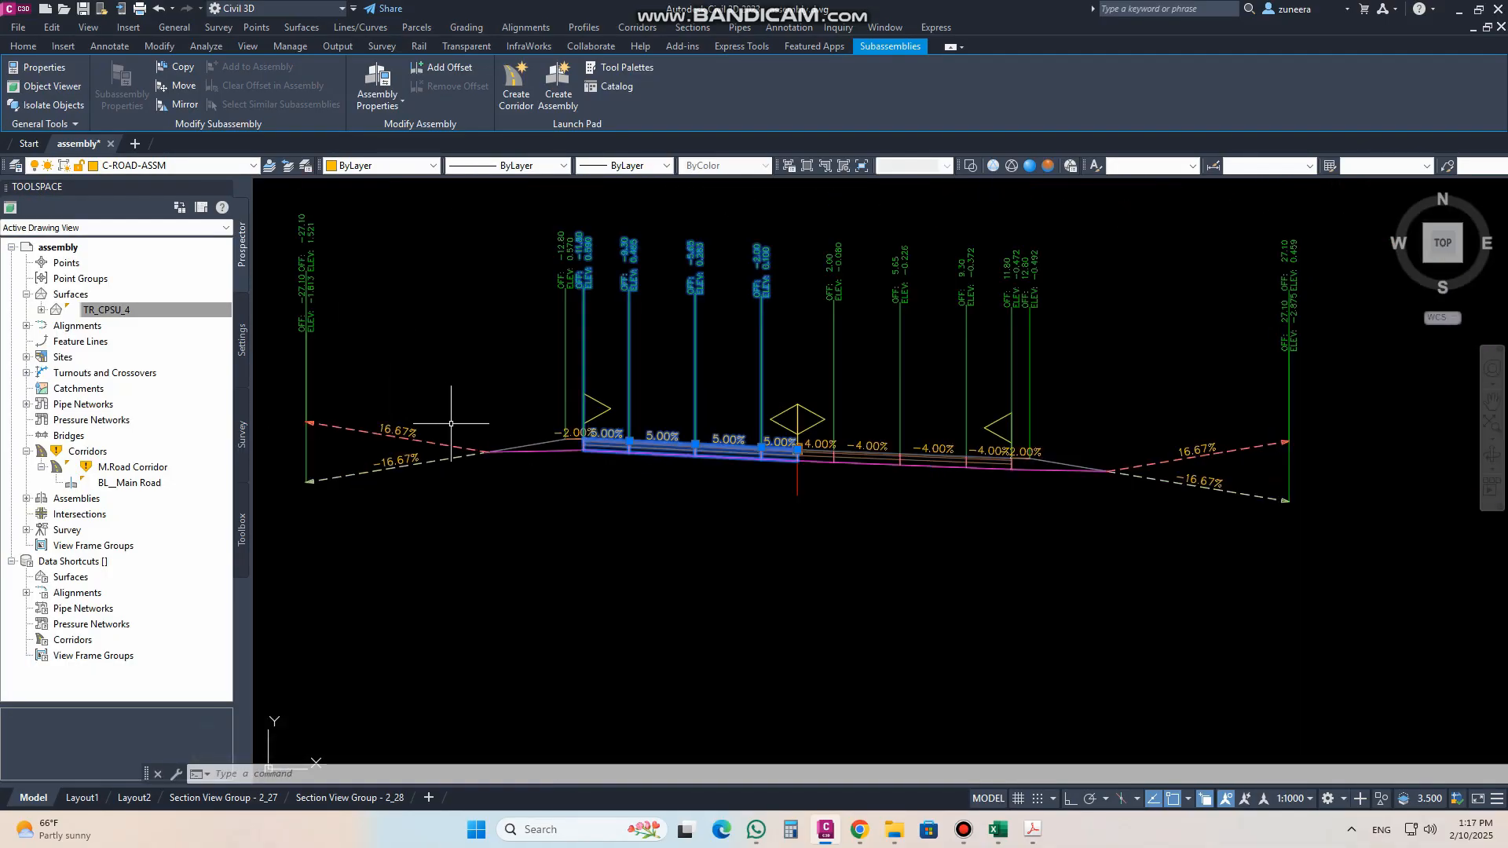
key(Escape)
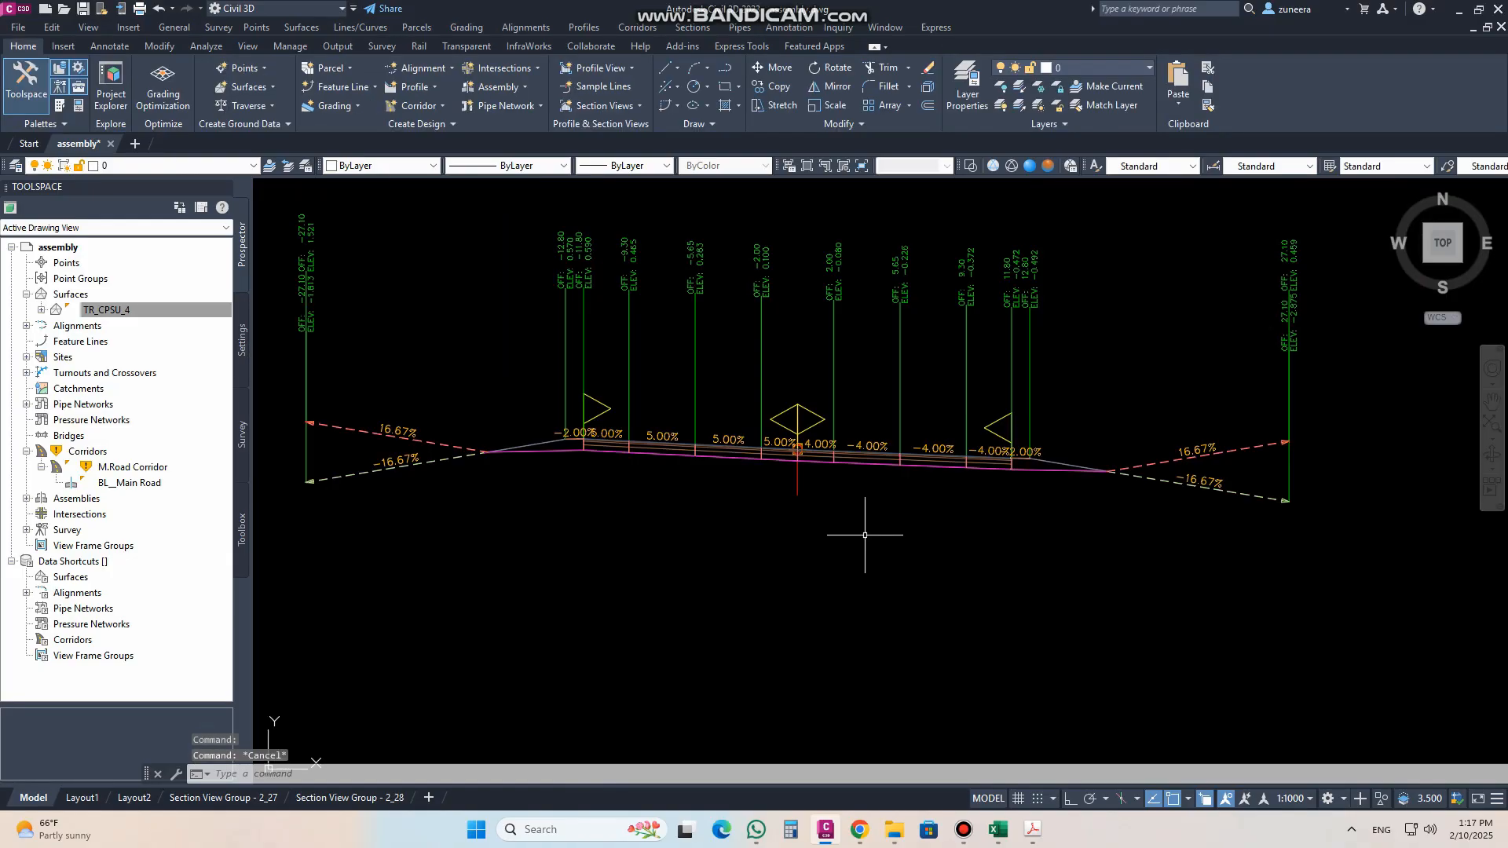
Step: Rebuild all corridors and check the pavement slopes in a section view
scroll(983, 531, down, 2)
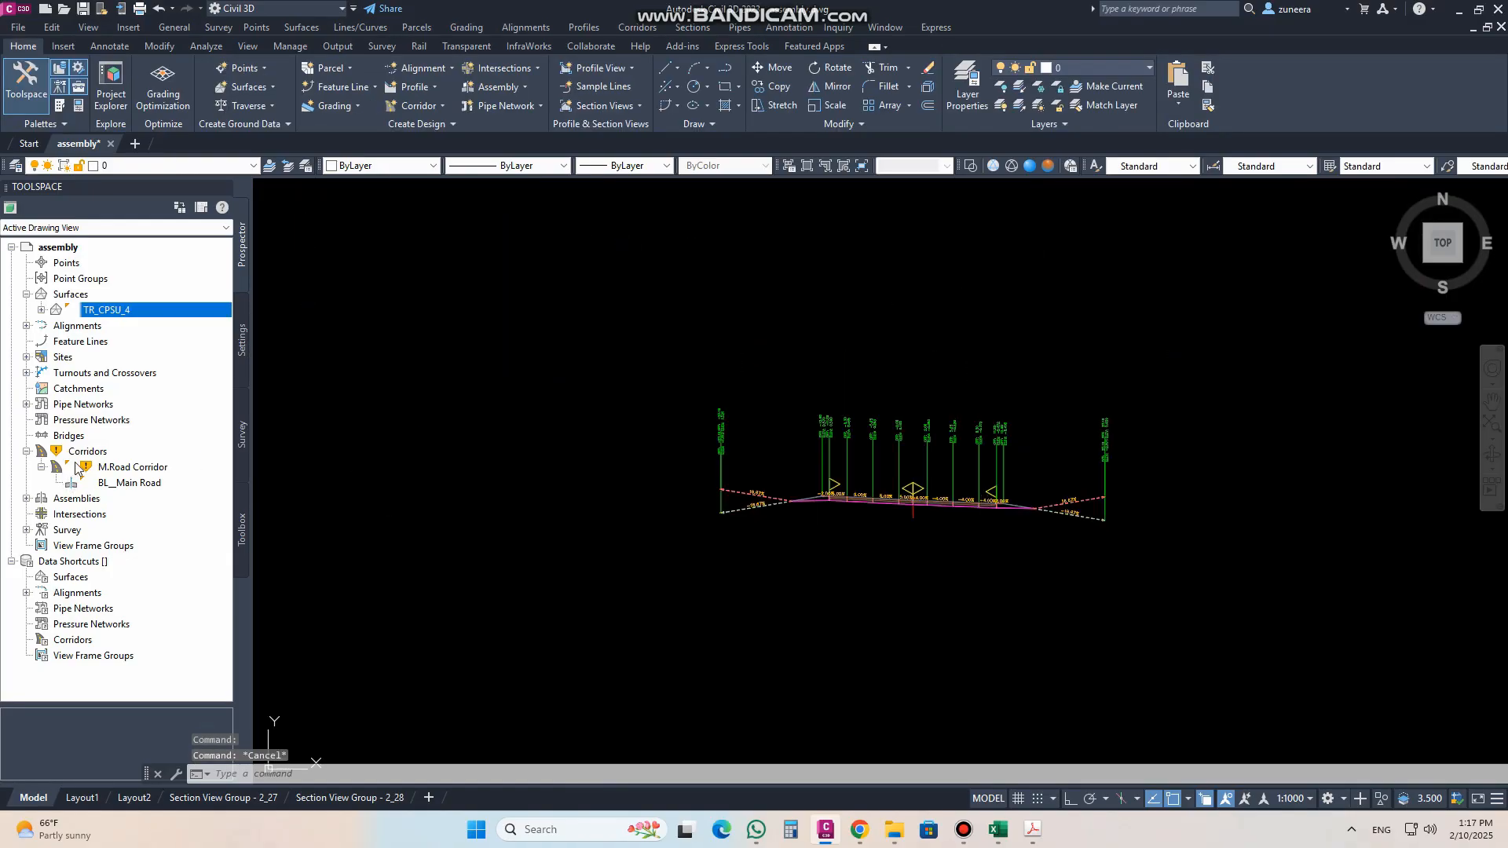
click(87, 451)
right_click(88, 453)
click(141, 489)
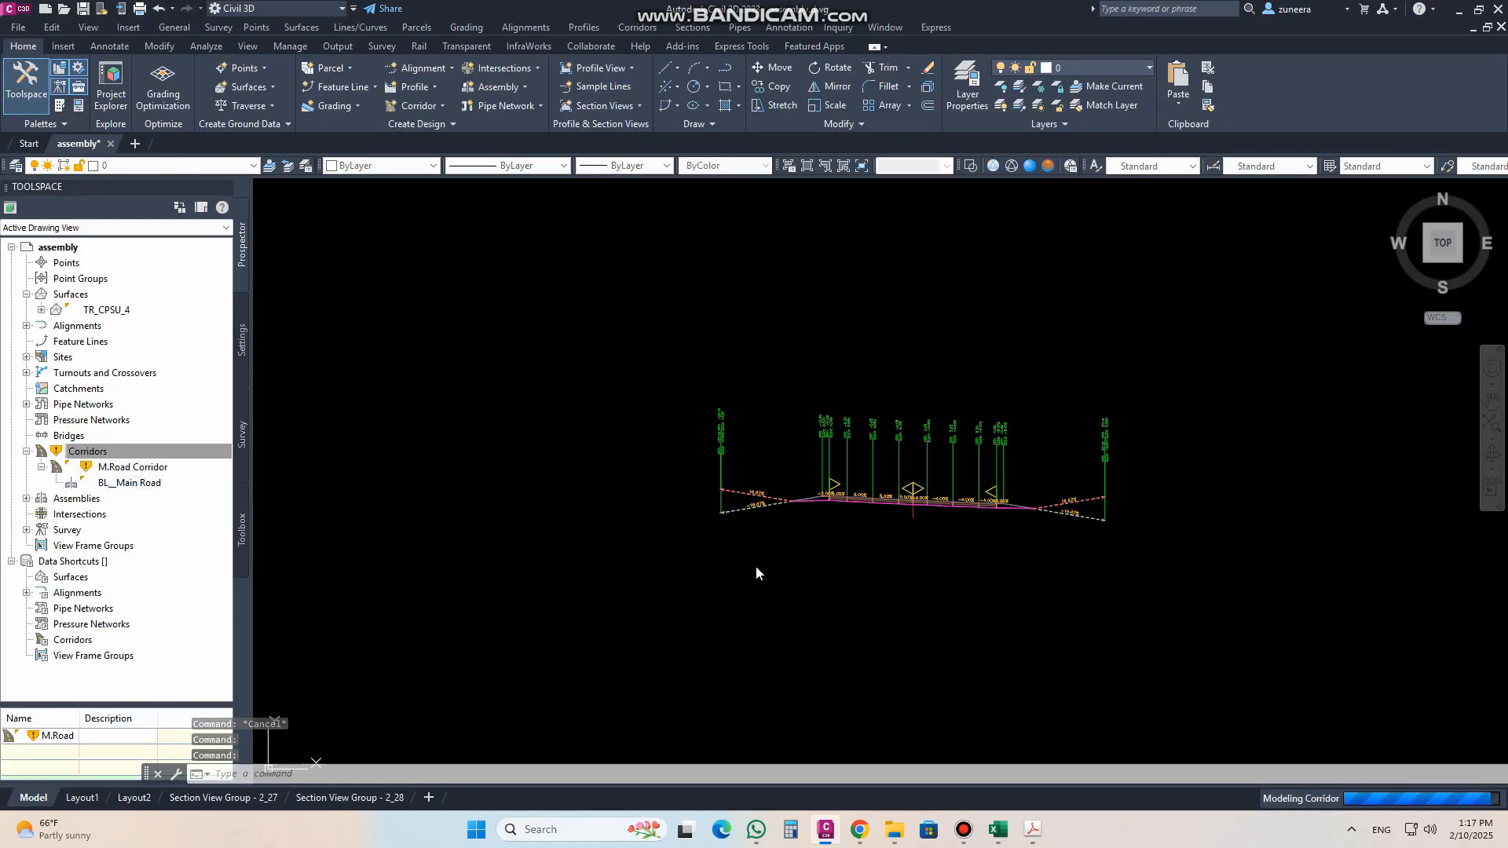
scroll(767, 550, down, 5)
scroll(987, 518, up, 6)
scroll(986, 519, up, 3)
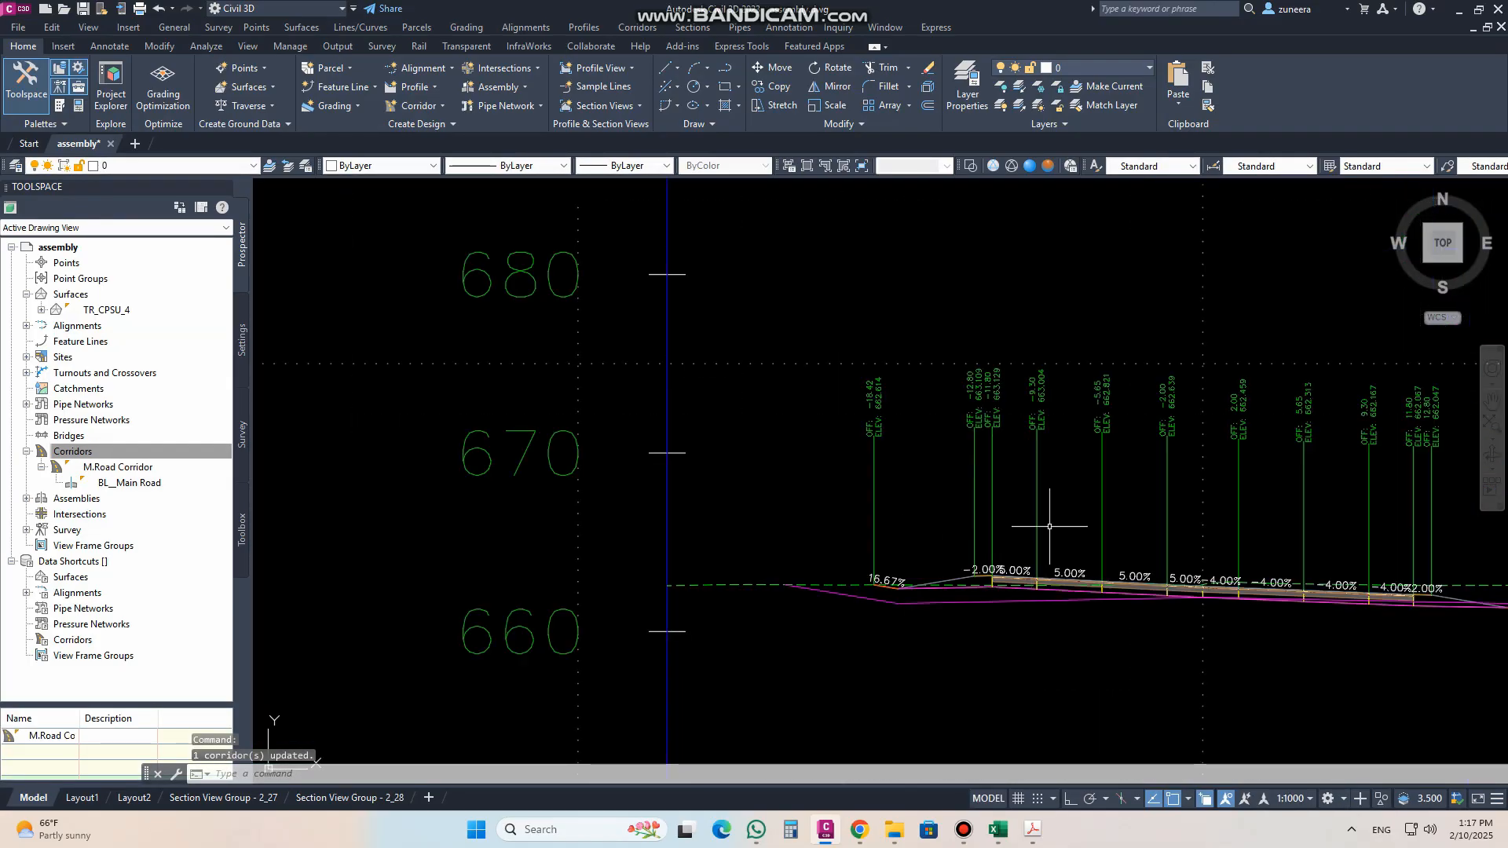
Step: Delete the SURFACE_M.Road Corridor surface in the M.Road Corridor properties and apply the change
scroll(1056, 514, down, 10)
scroll(818, 556, up, 6)
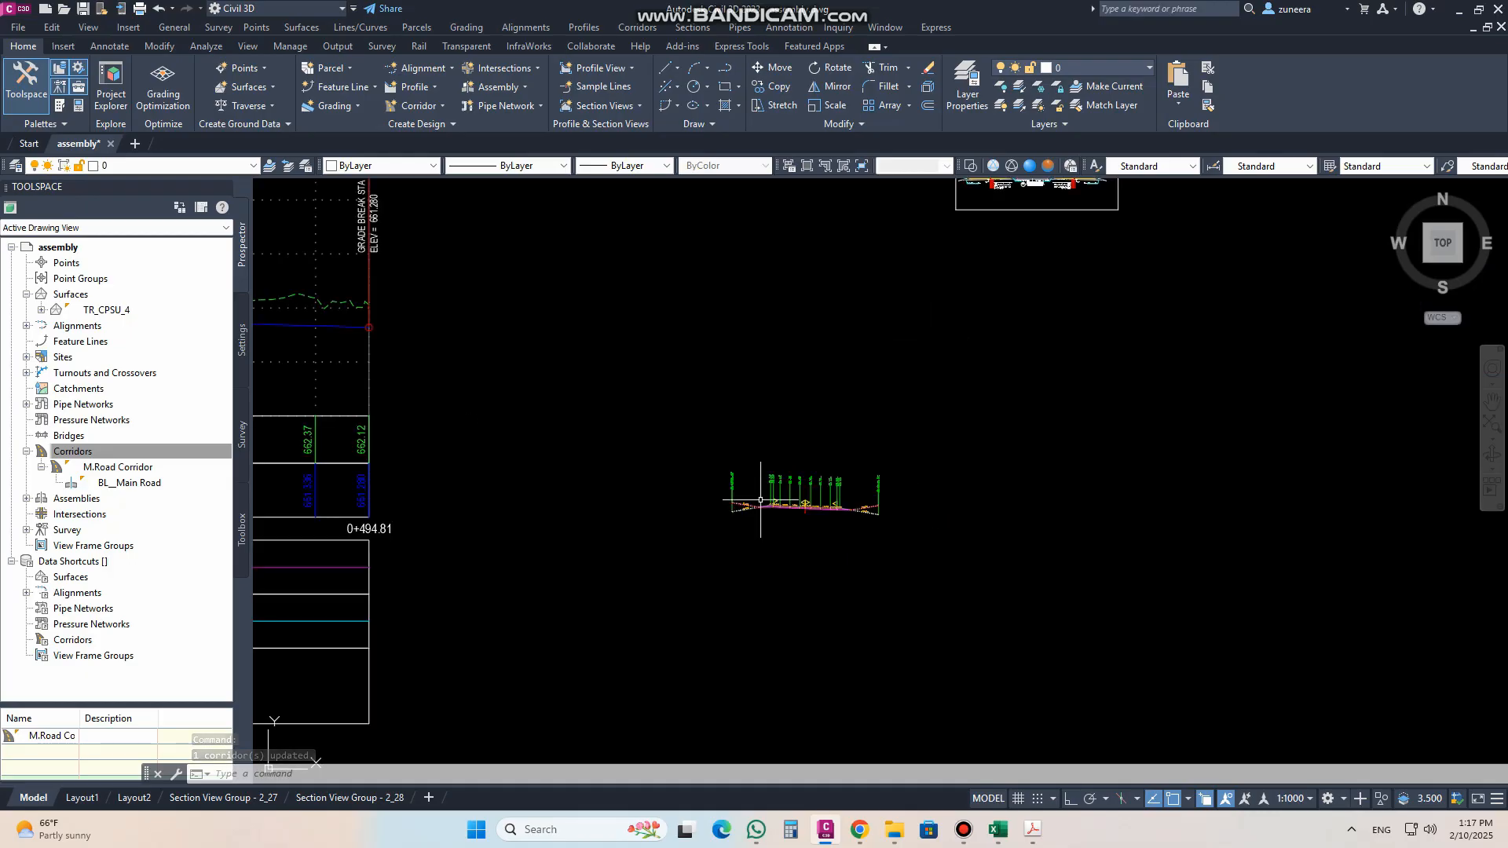
middle_drag(982, 585, 883, 537)
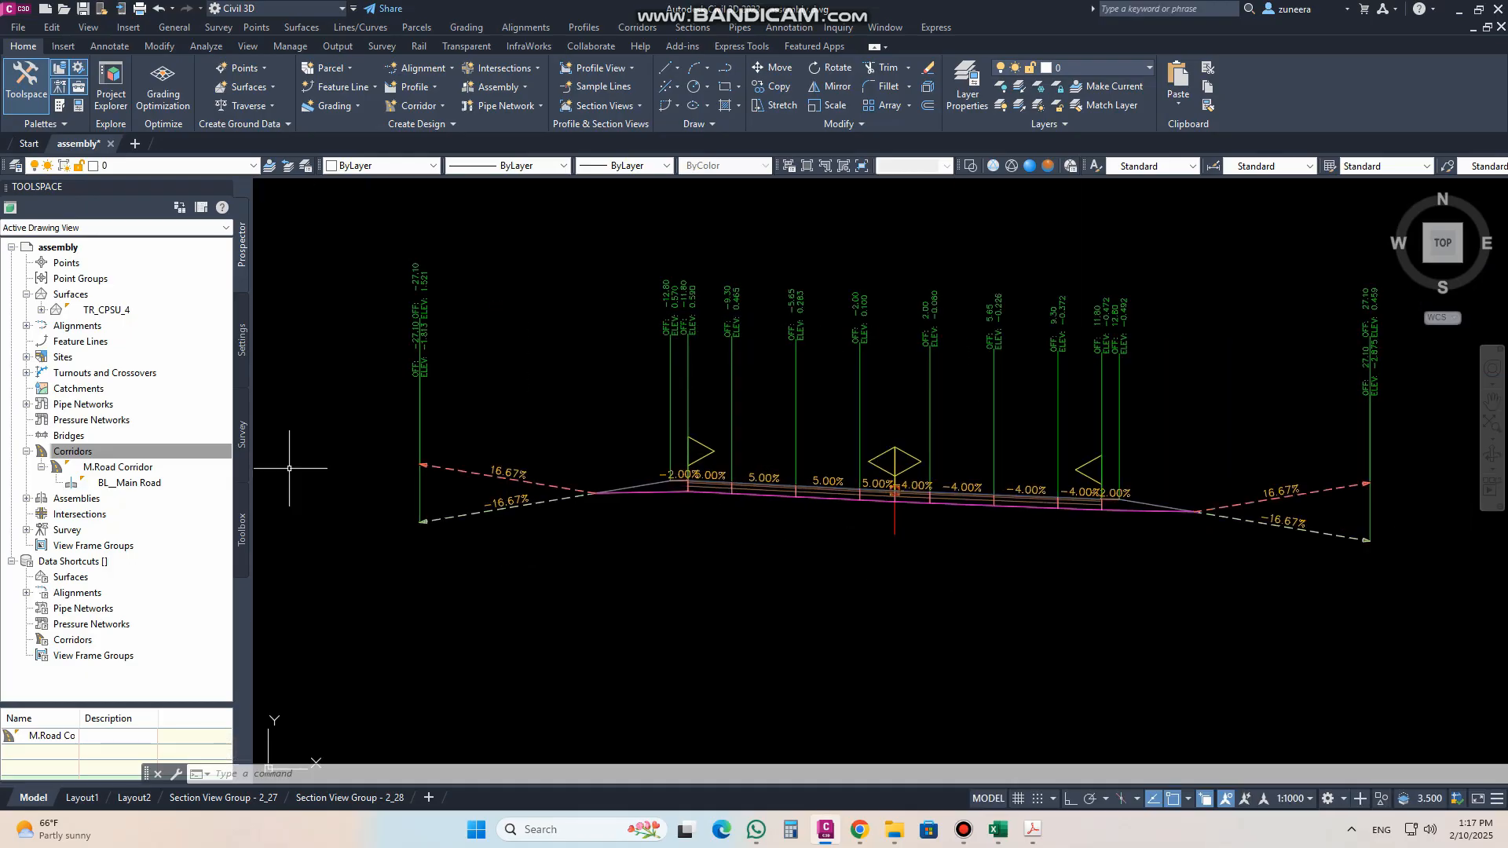
right_click(128, 469)
click(169, 476)
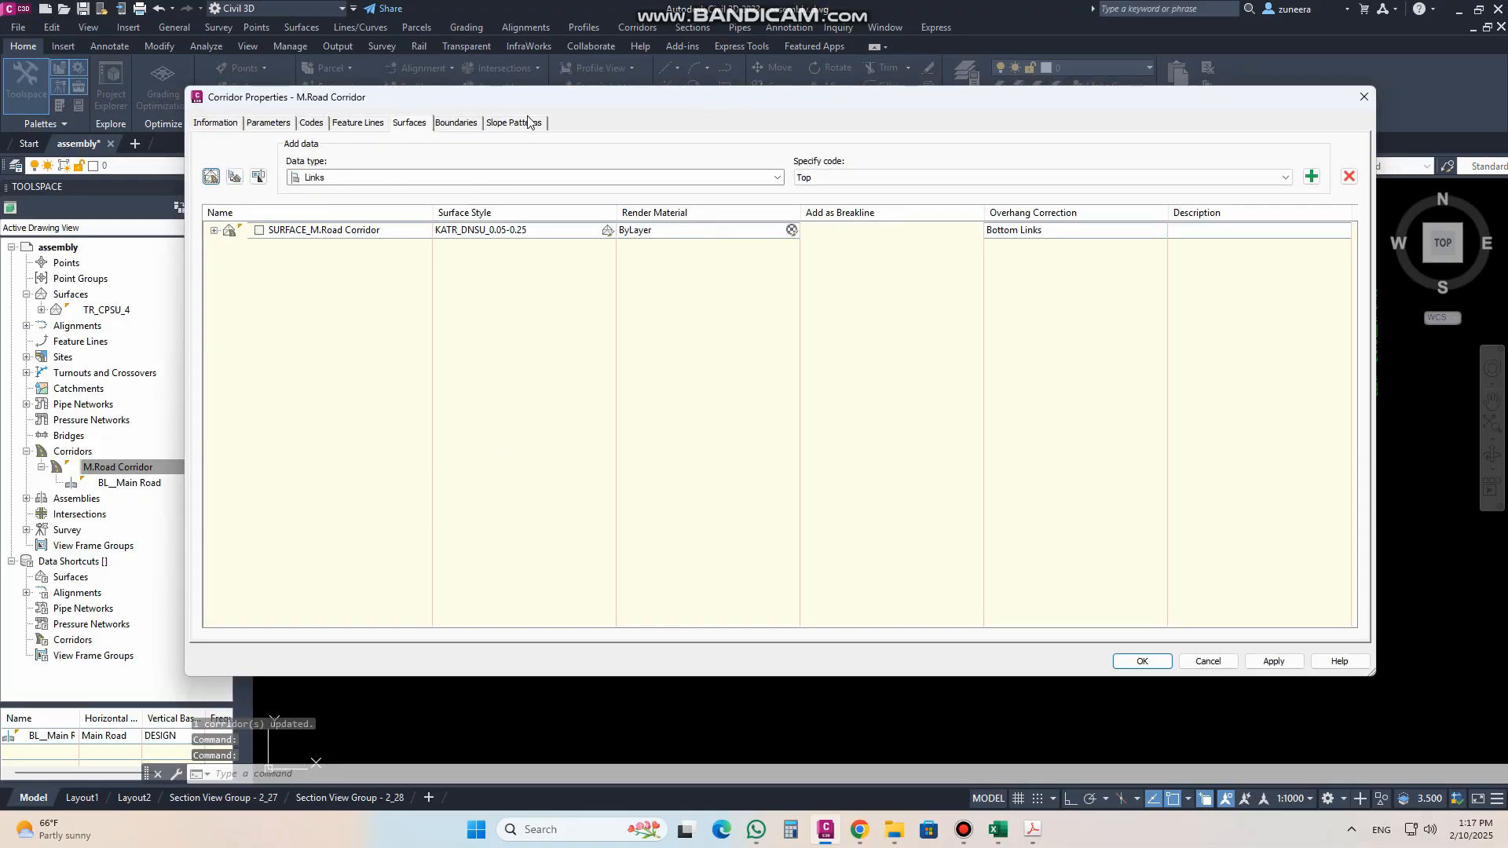
click(260, 230)
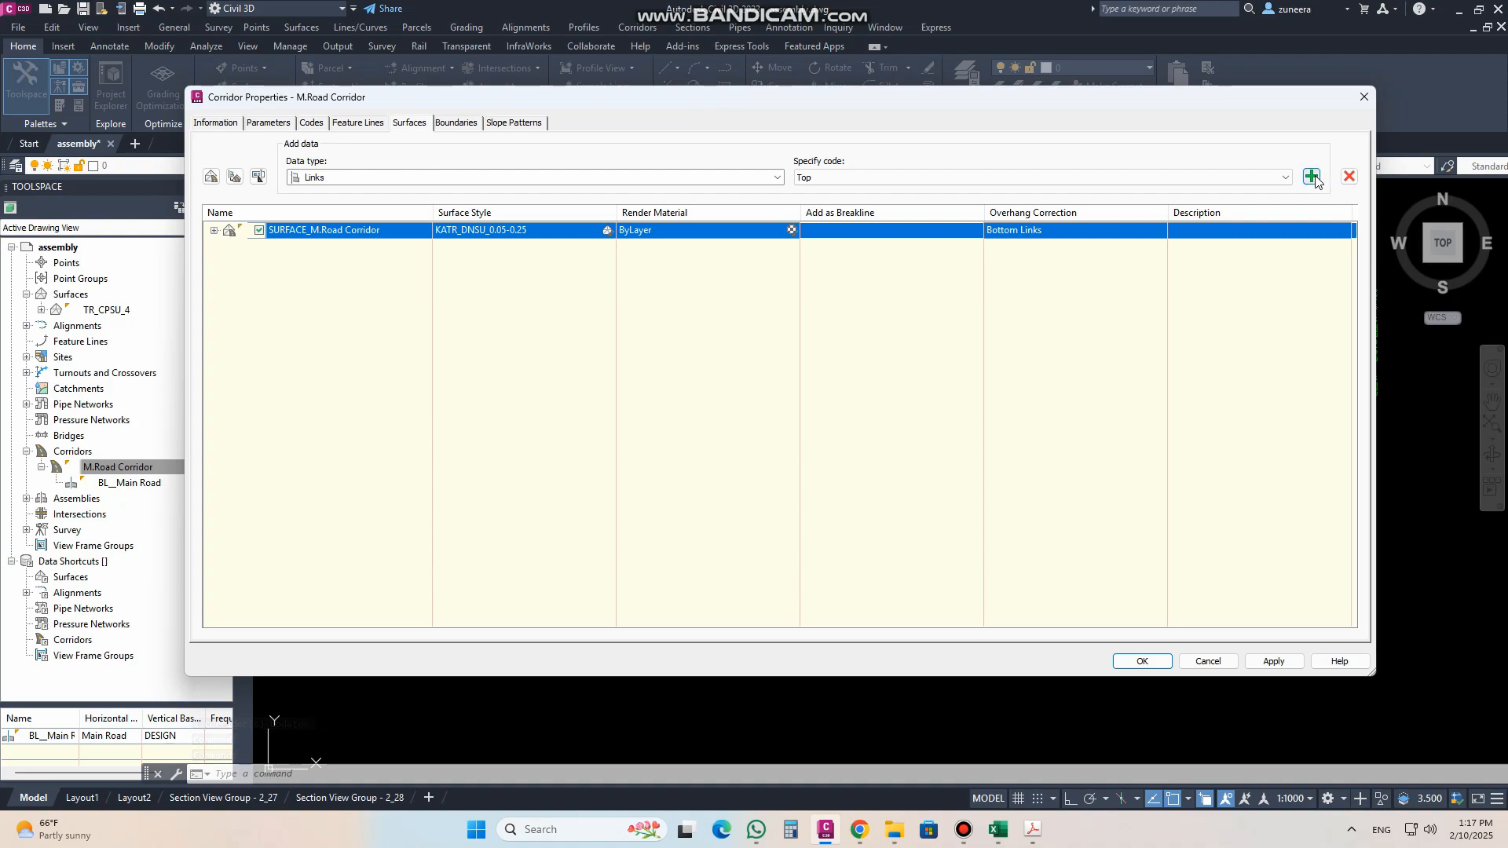
click(1347, 178)
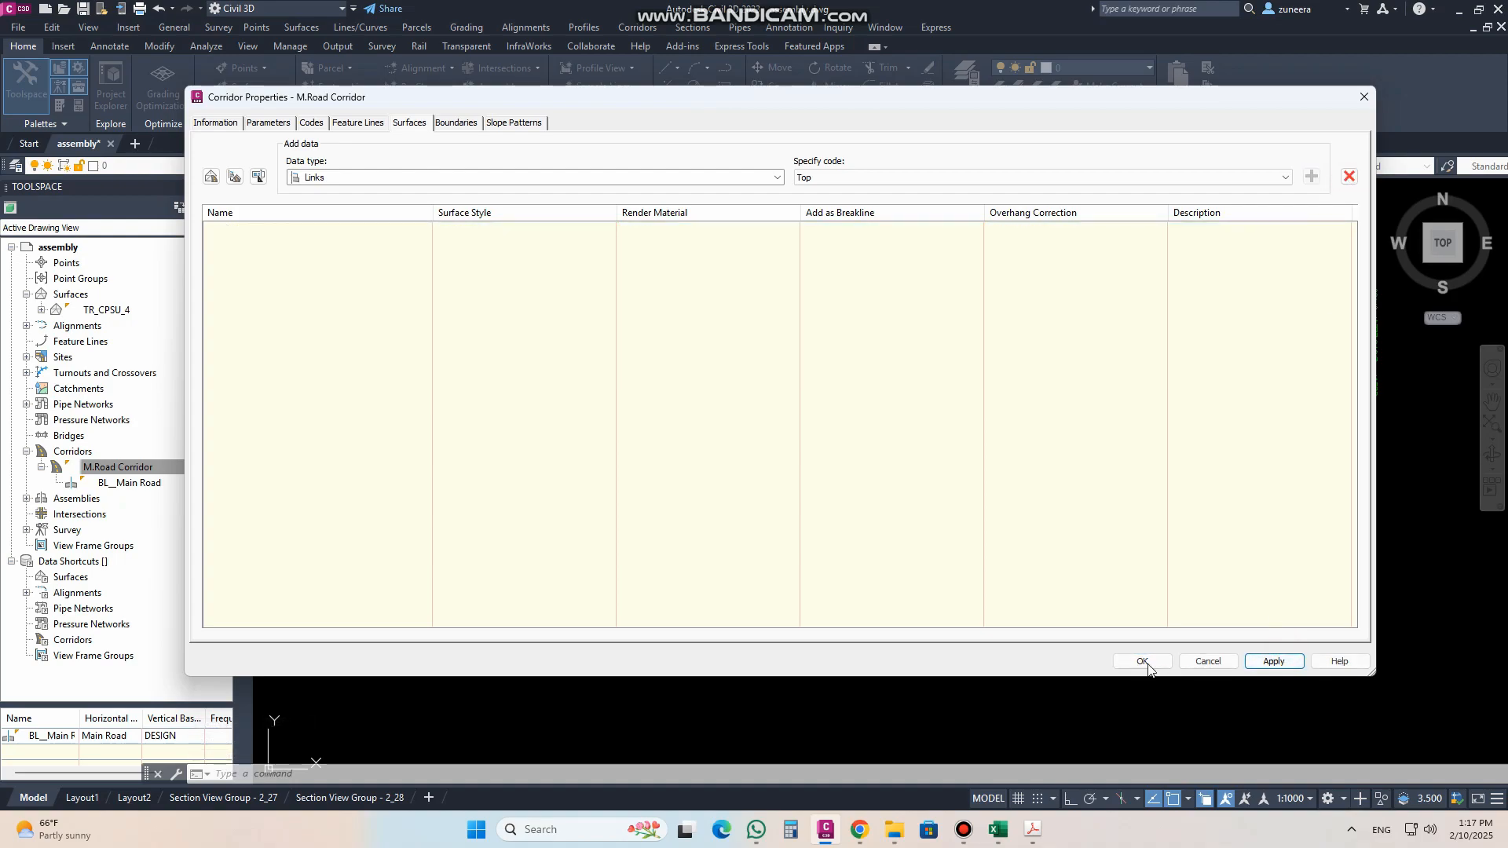
click(1142, 661)
Step: Compare the lane widths and edges in the corridor plan with the offsets and slopes of the assembly
scroll(969, 486, down, 10)
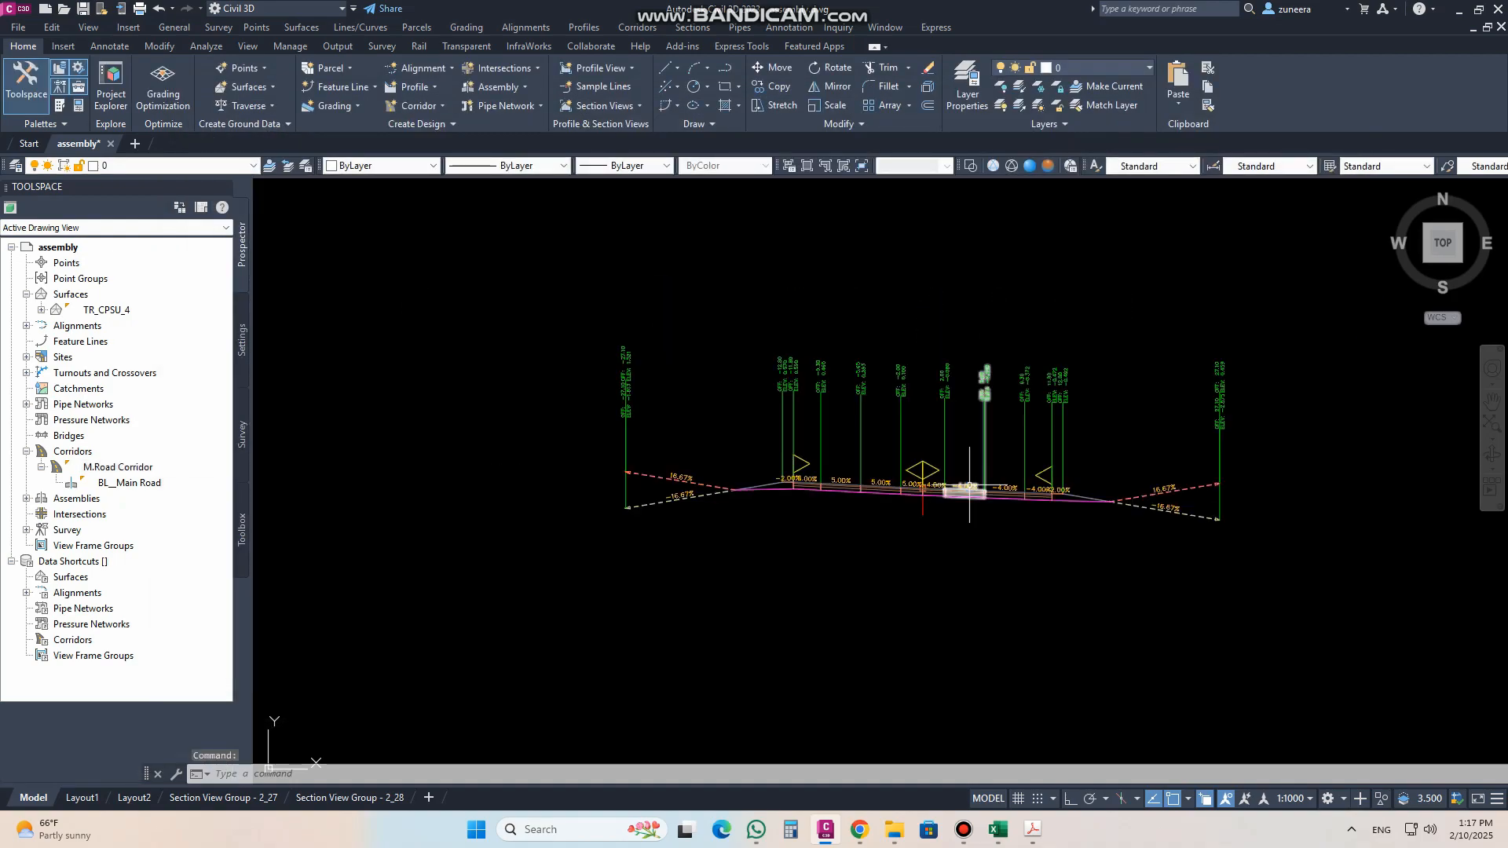
scroll(498, 597, up, 6)
scroll(790, 359, up, 3)
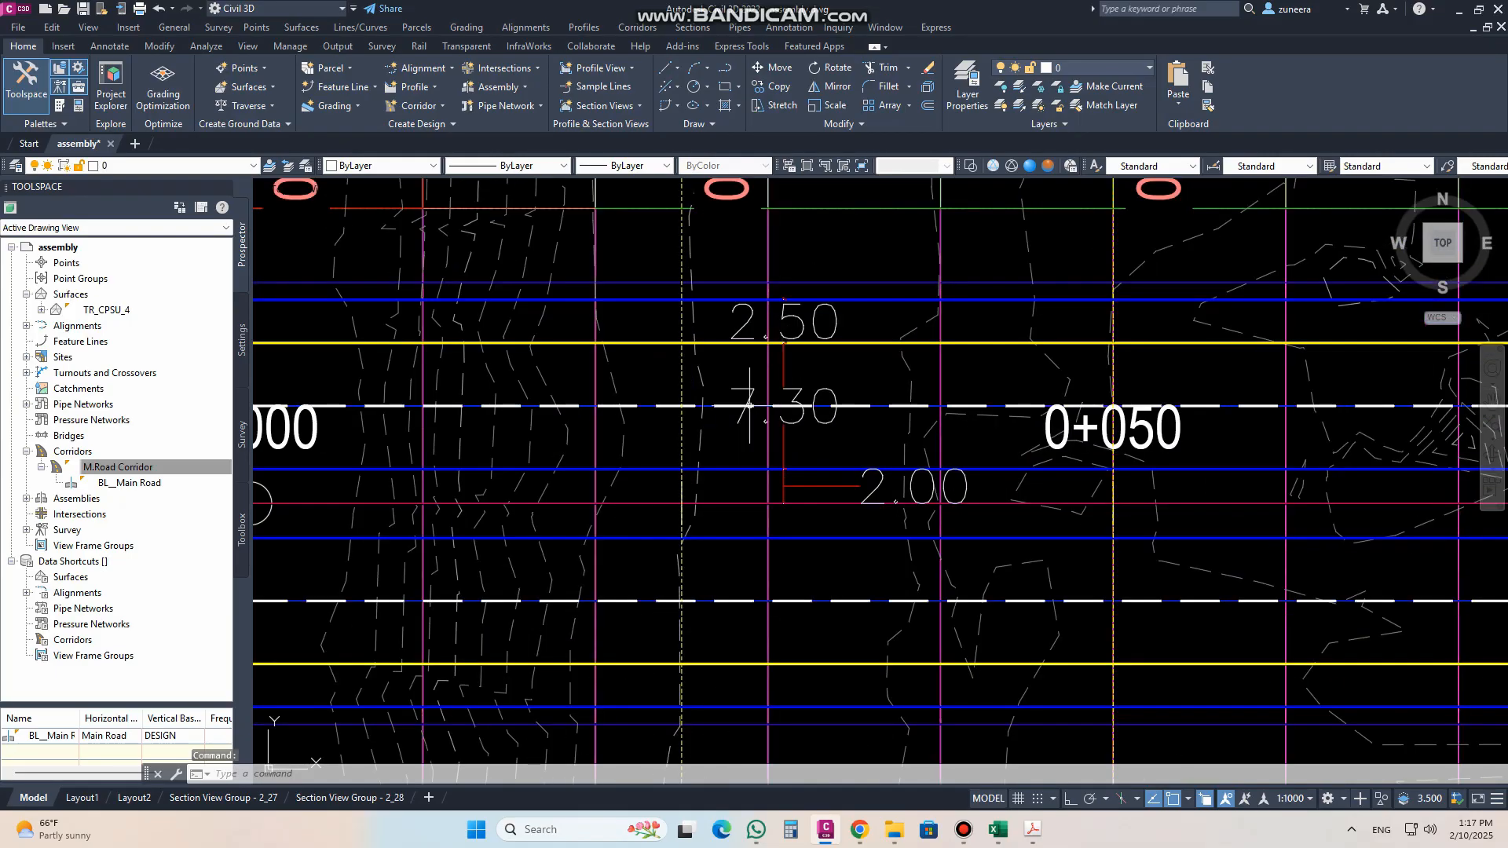
scroll(722, 488, down, 3)
scroll(657, 562, down, 2)
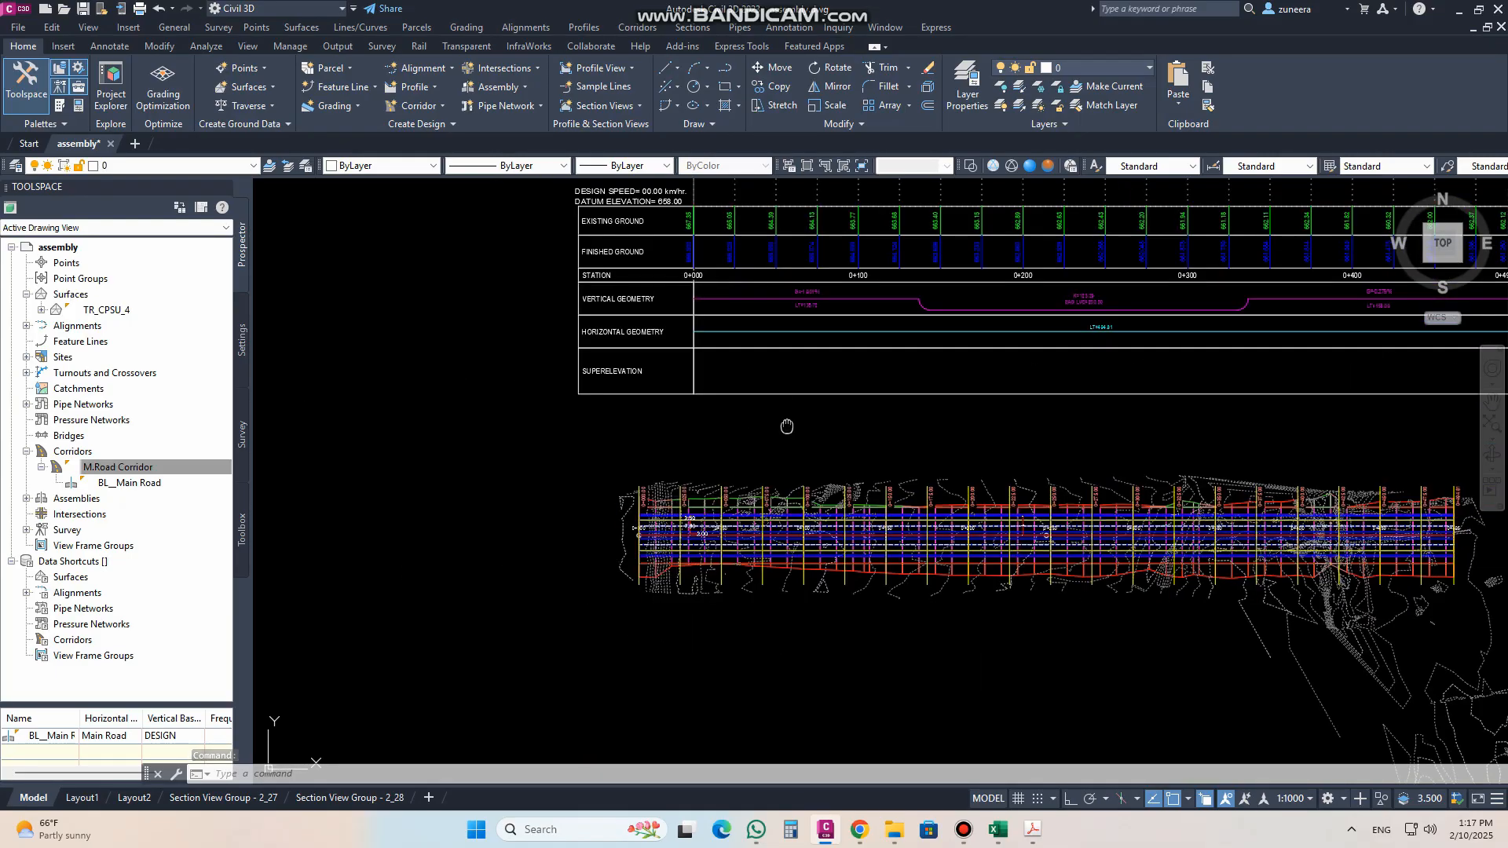
scroll(549, 625, down, 4)
scroll(1041, 485, up, 11)
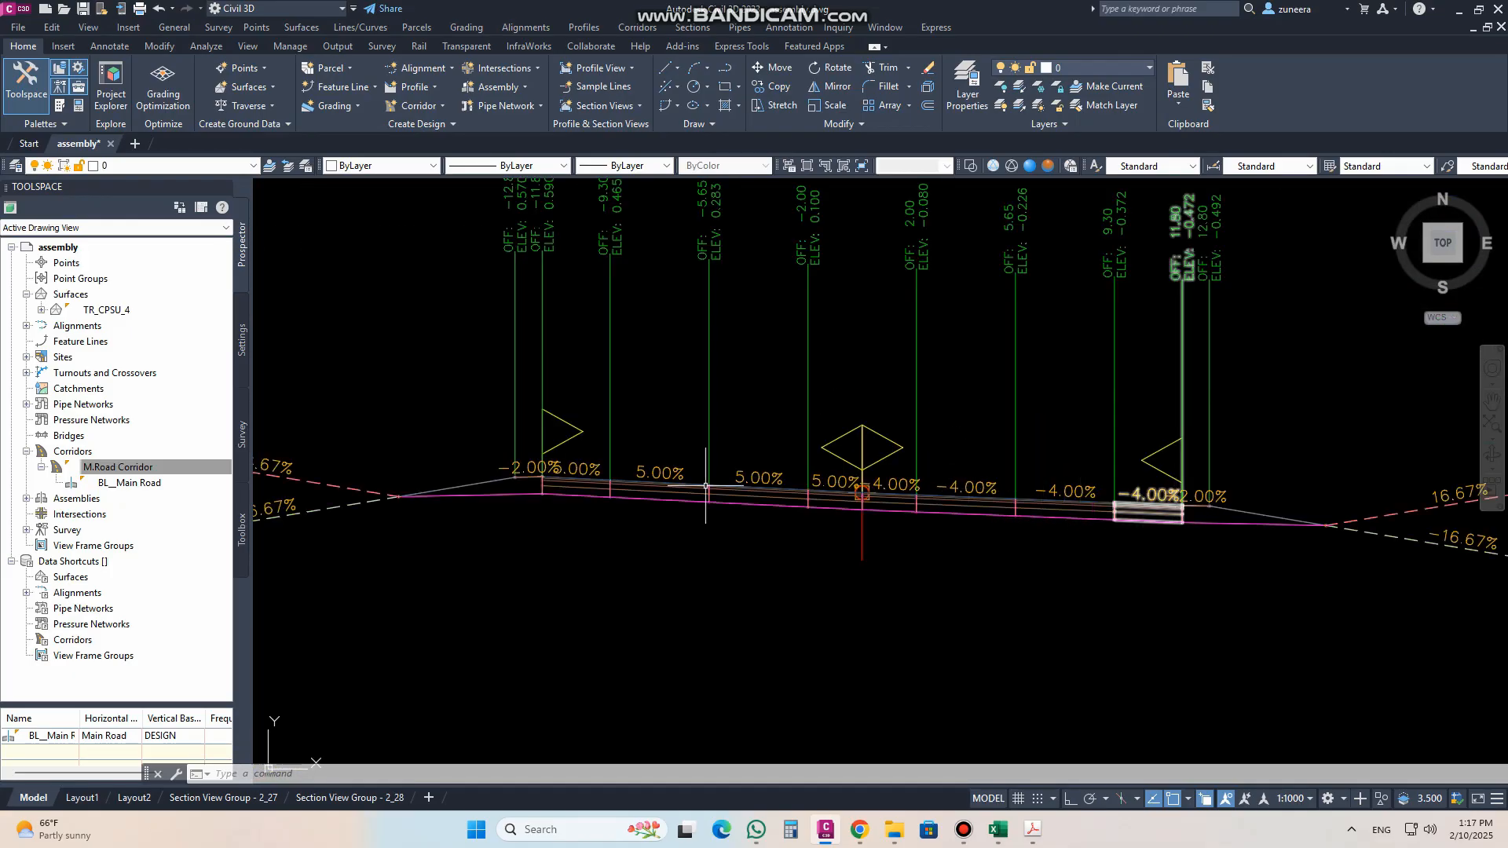
scroll(953, 497, down, 8)
scroll(711, 544, up, 2)
scroll(384, 520, up, 10)
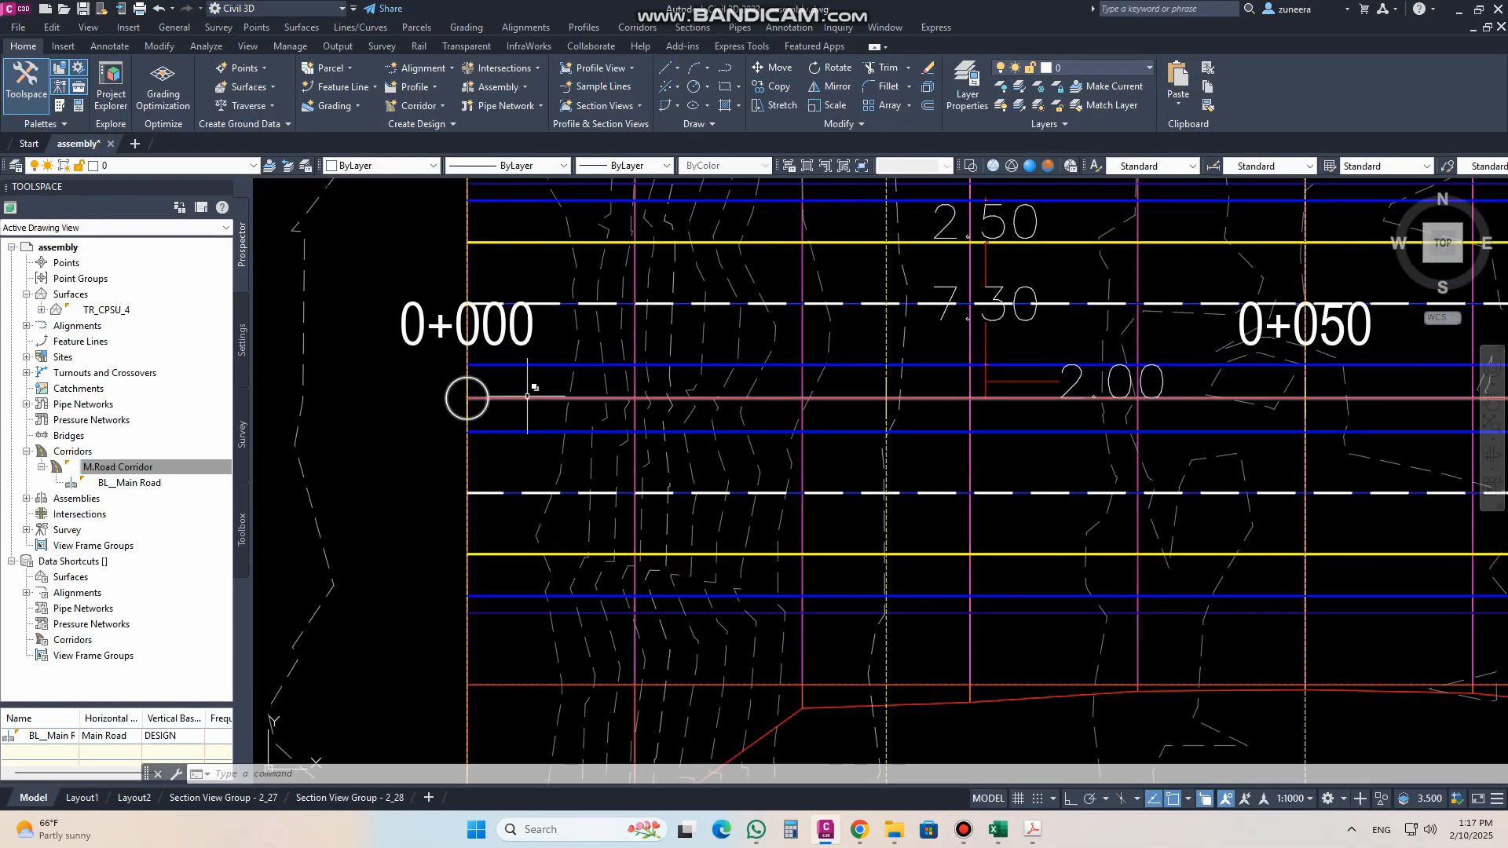
Step: Define offset alignments from the Main Road alignment with one offset on each side at 11.8 m
middle_drag(528, 396, 533, 464)
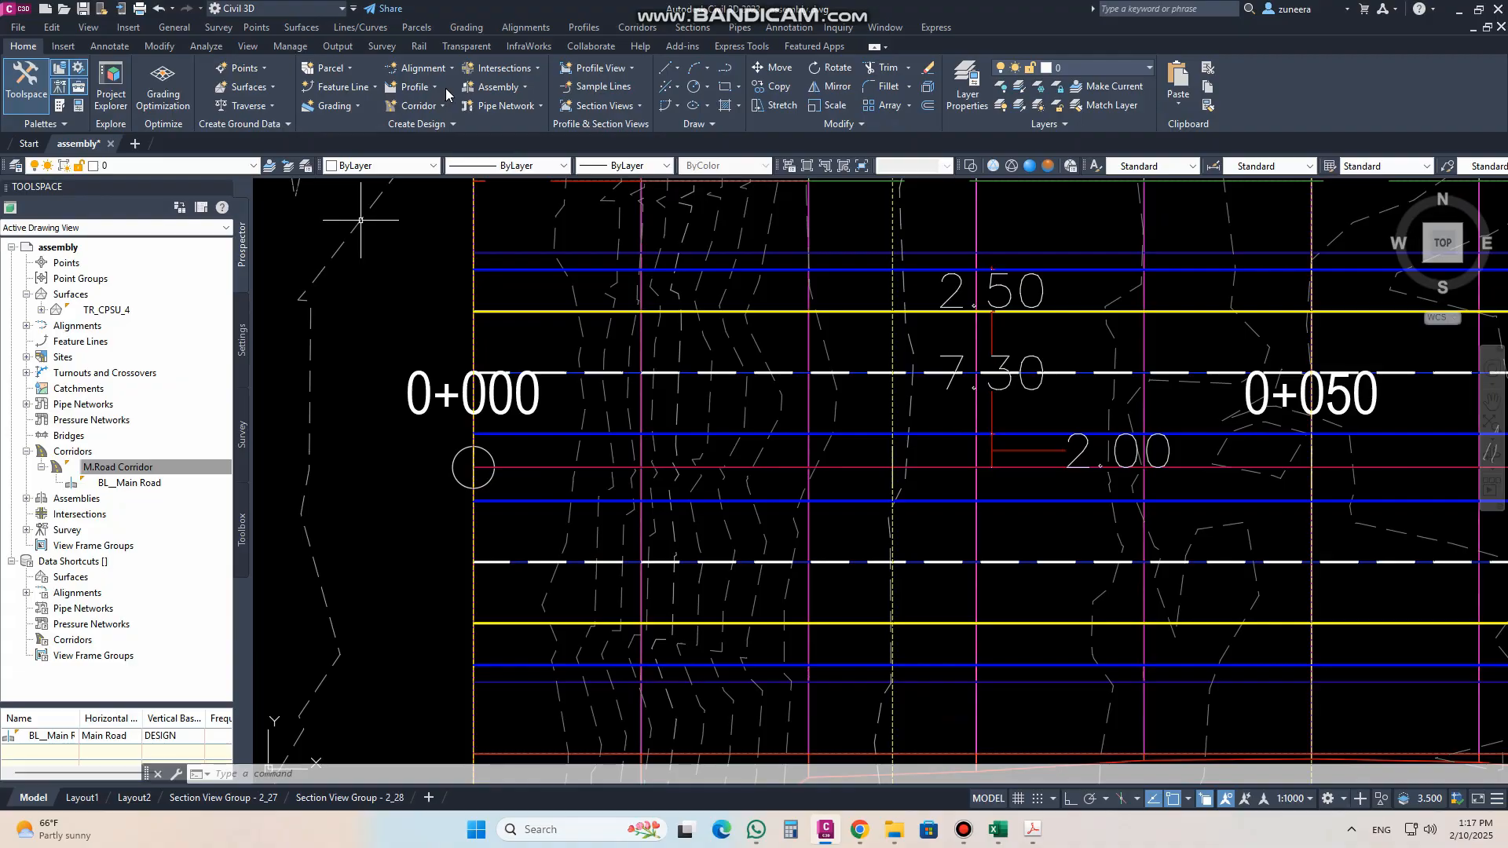
click(424, 68)
click(493, 322)
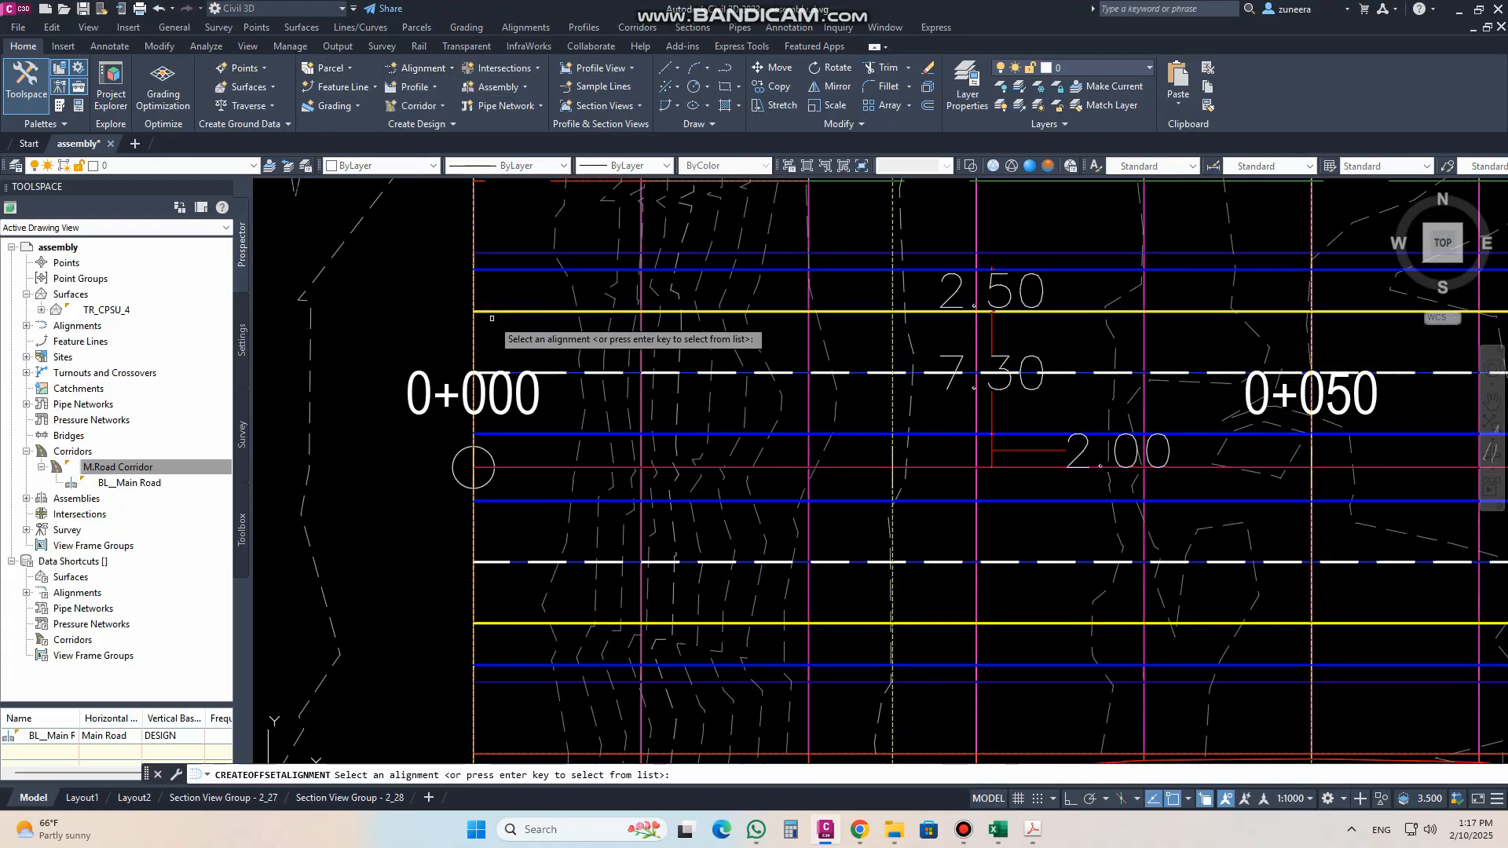
click(531, 467)
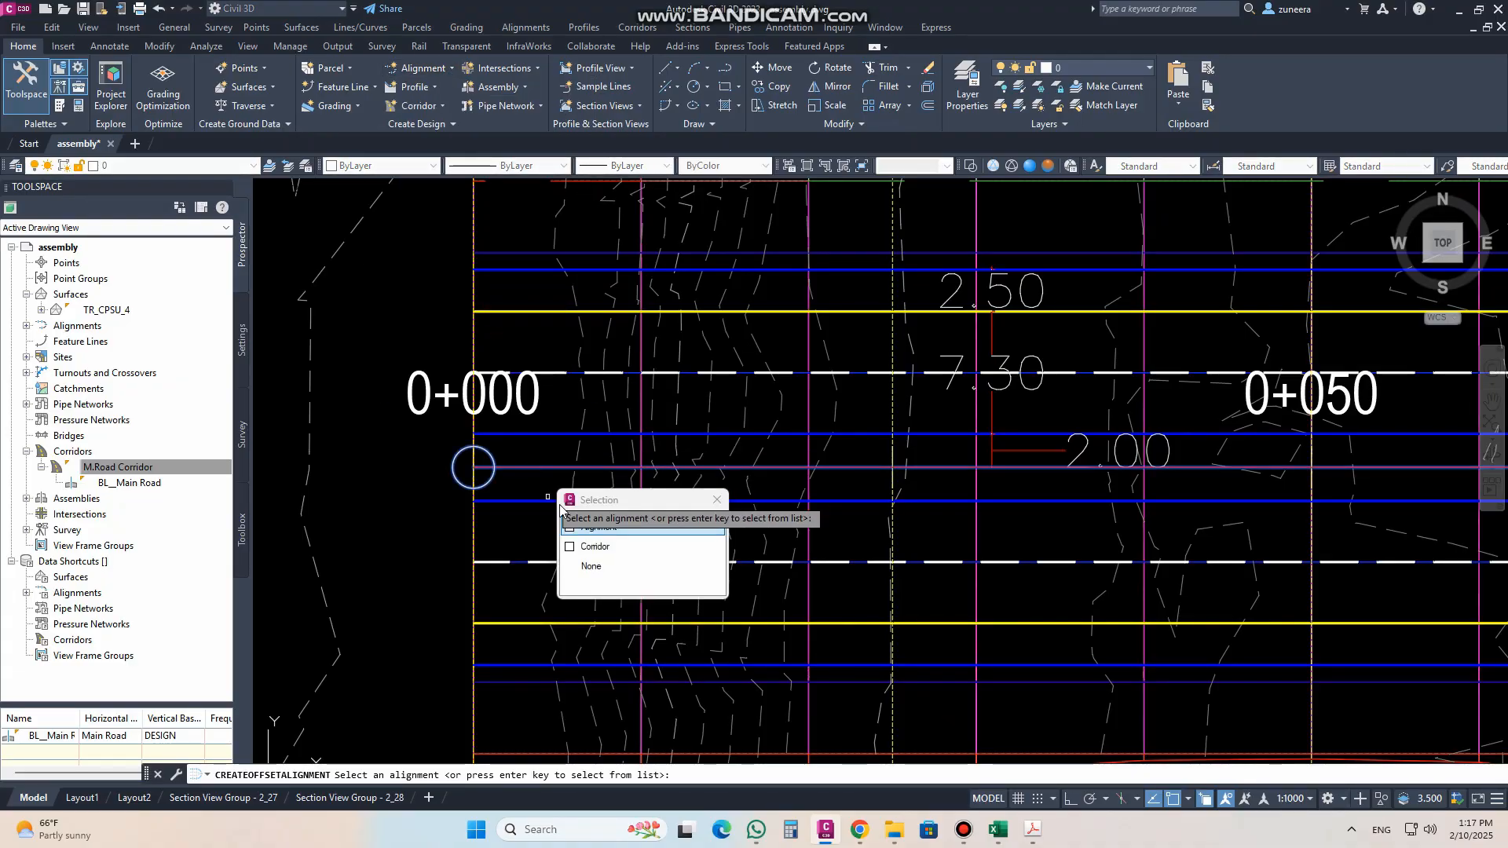
right_click(569, 499)
click(549, 501)
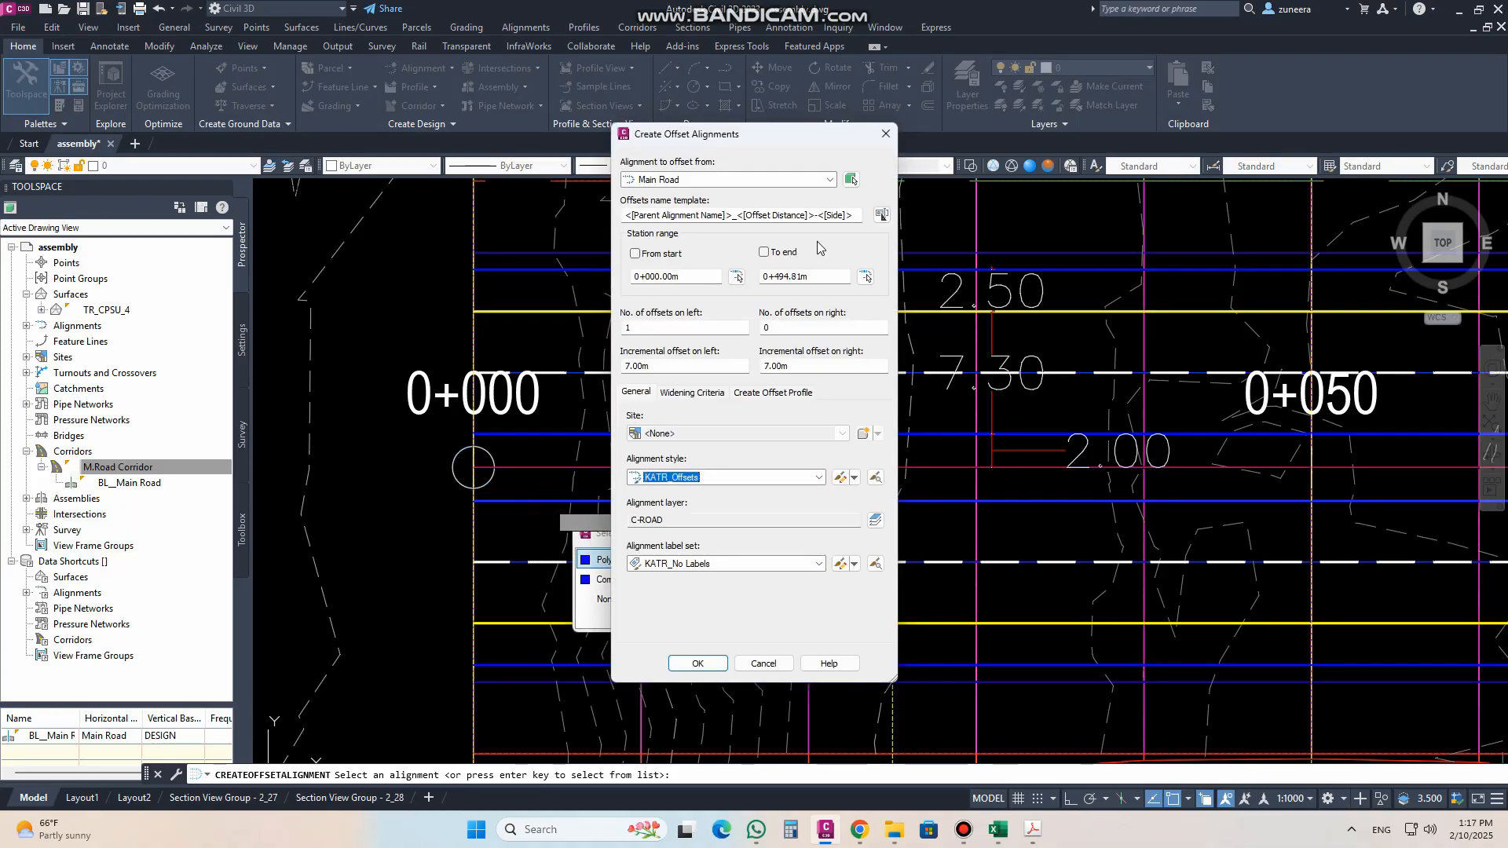
click(682, 328)
key(Tab)
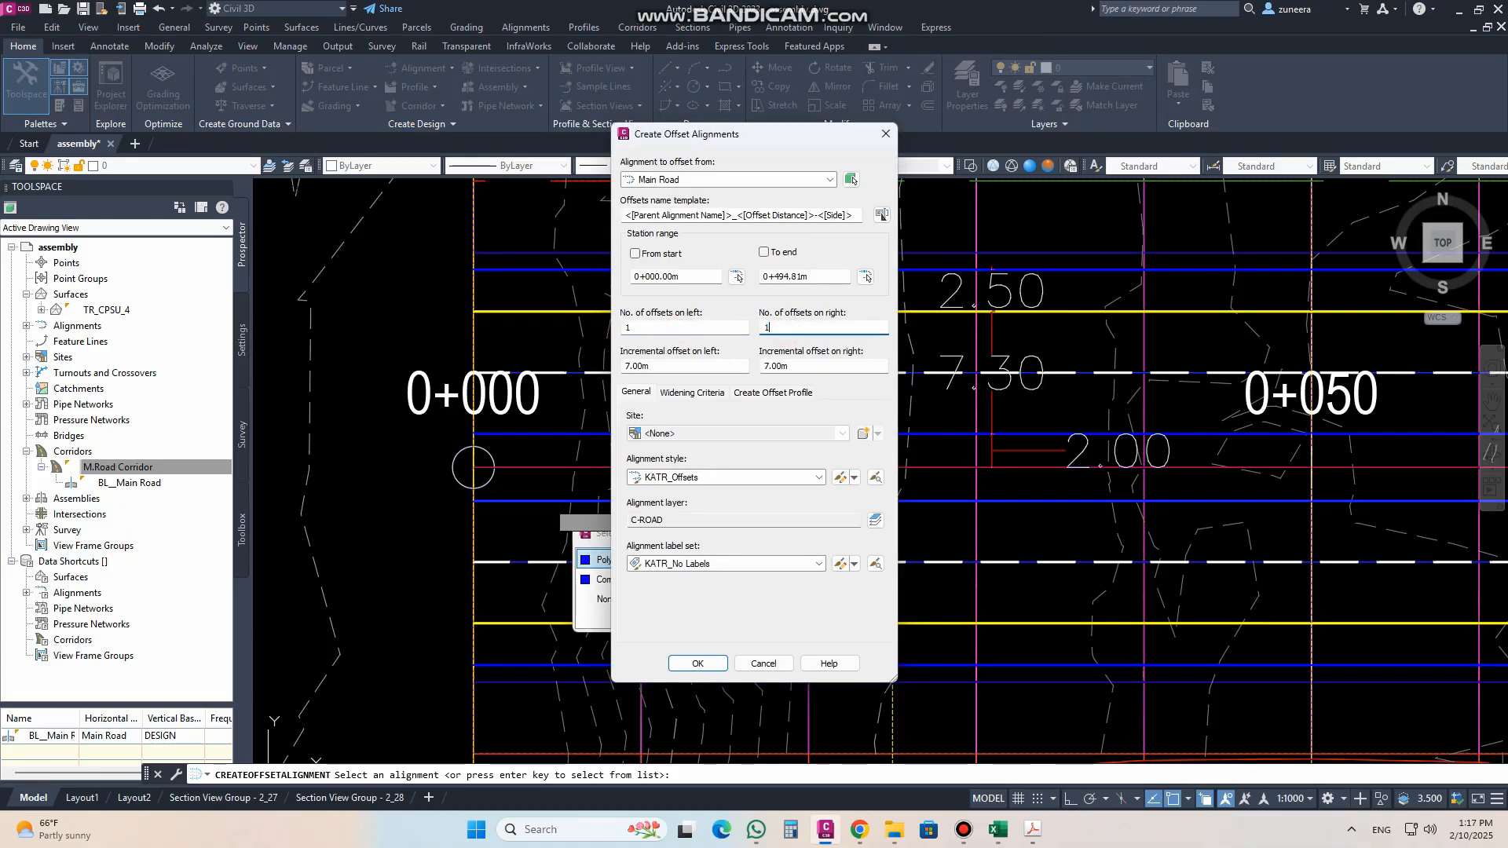
text(1)
key(Tab)
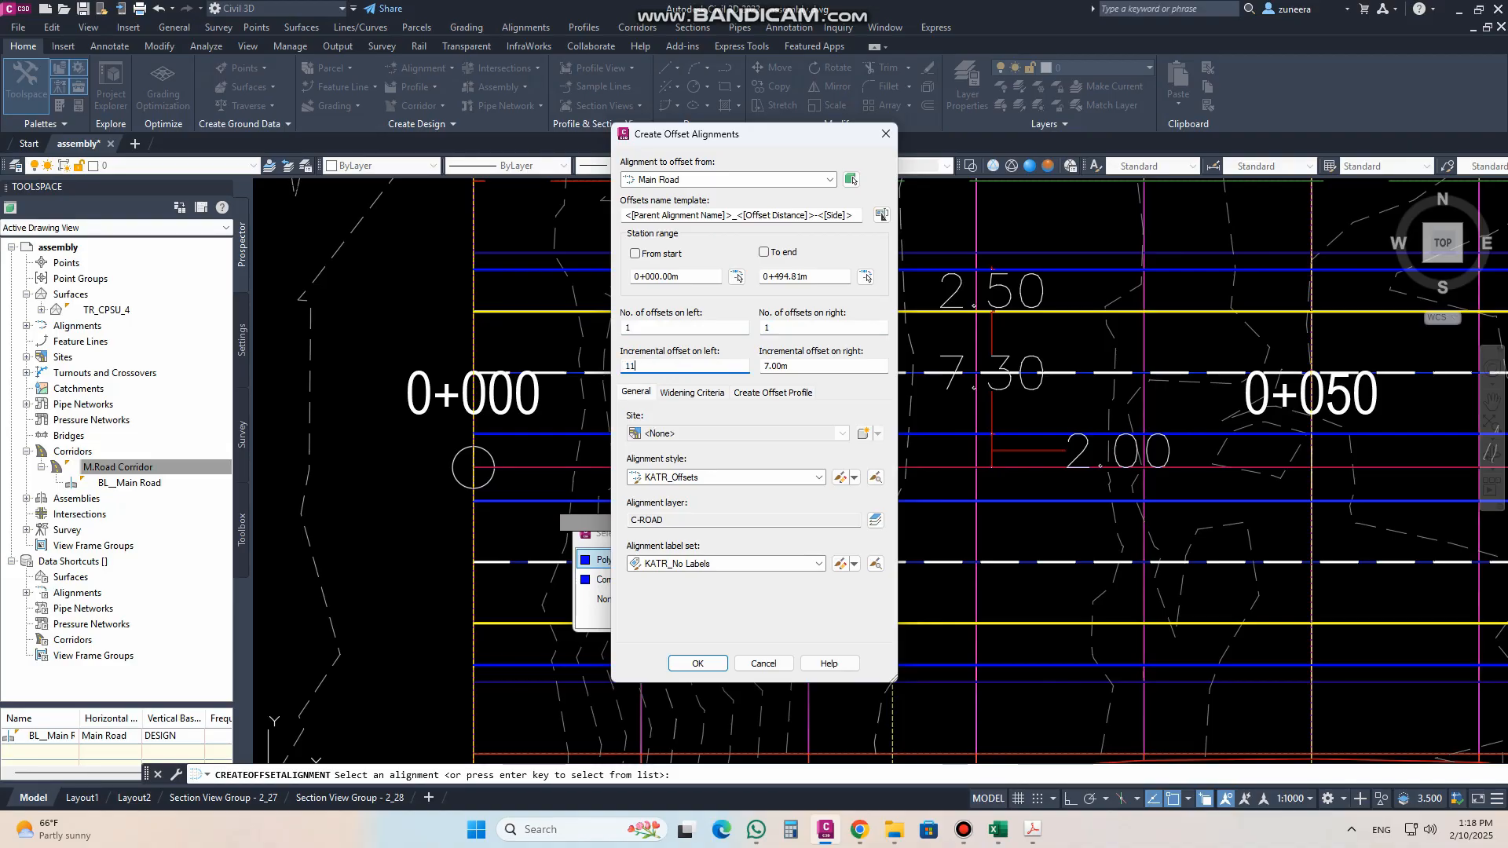
key(Tab)
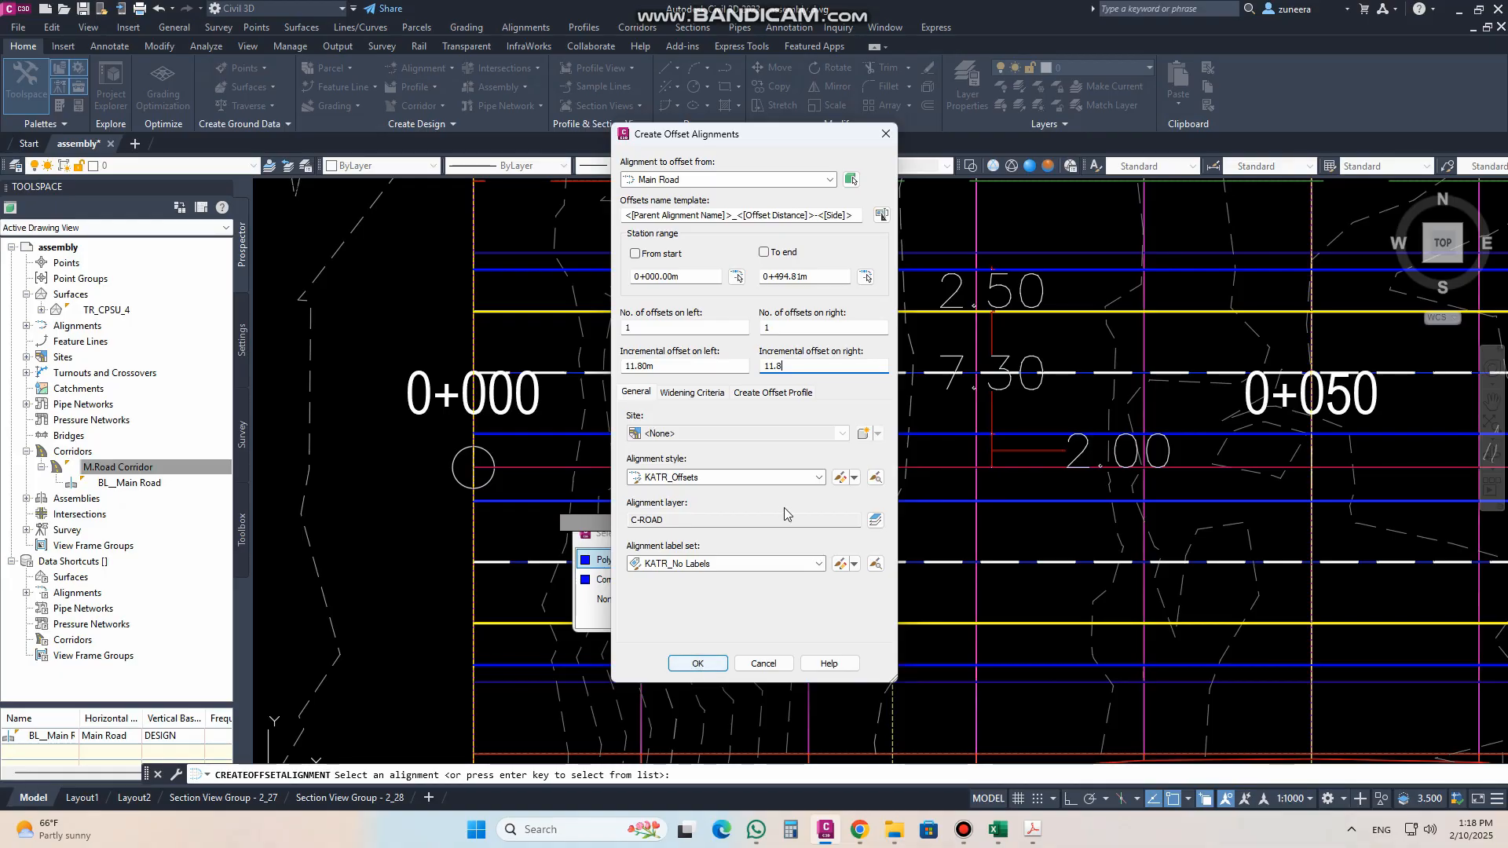
Step: Choose the Offsets alignment style and create the two offset alignments
click(819, 479)
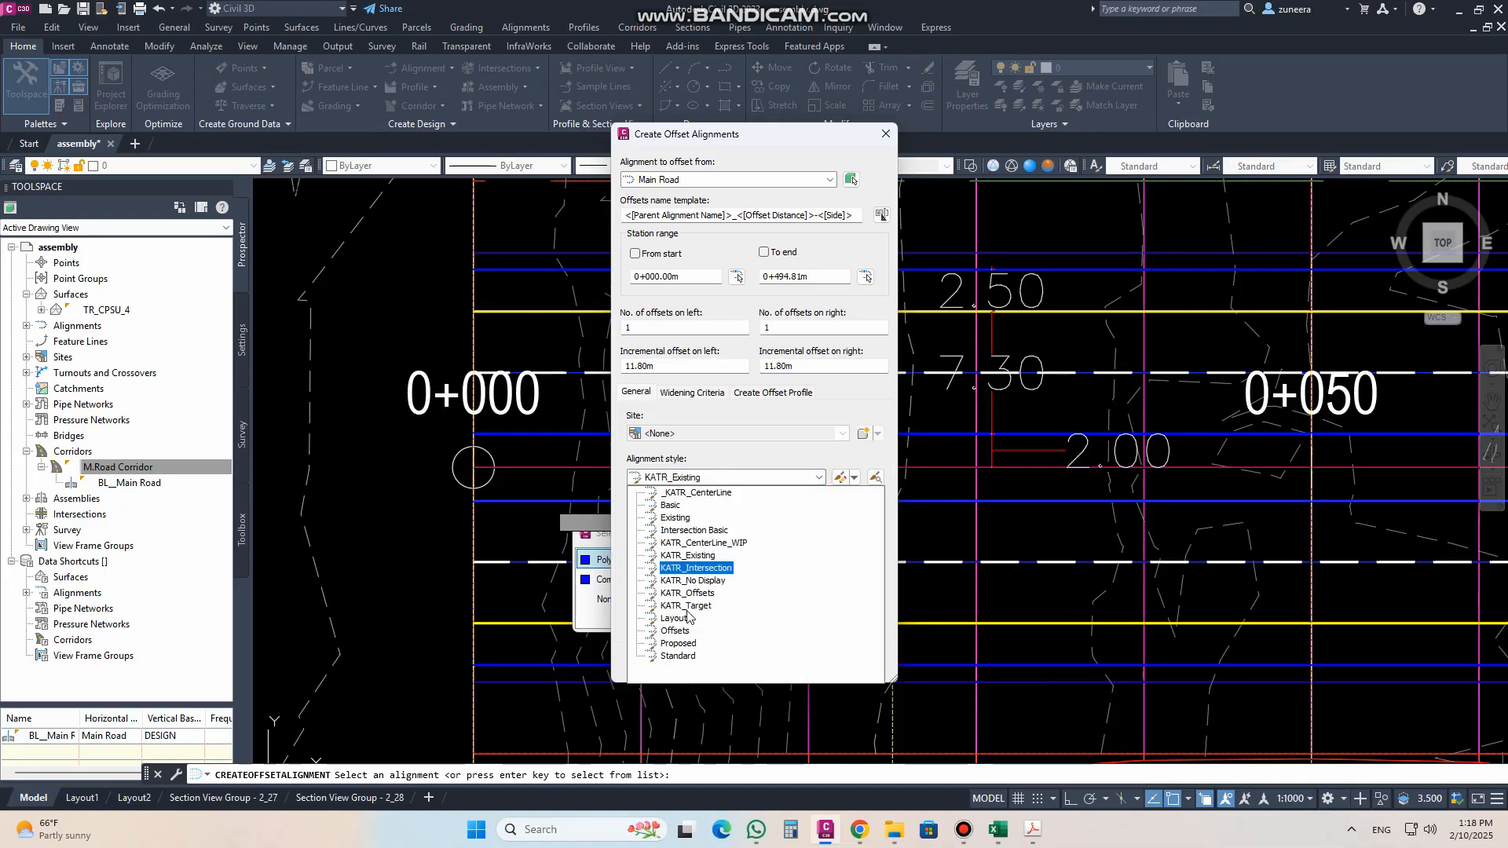
click(676, 631)
click(698, 664)
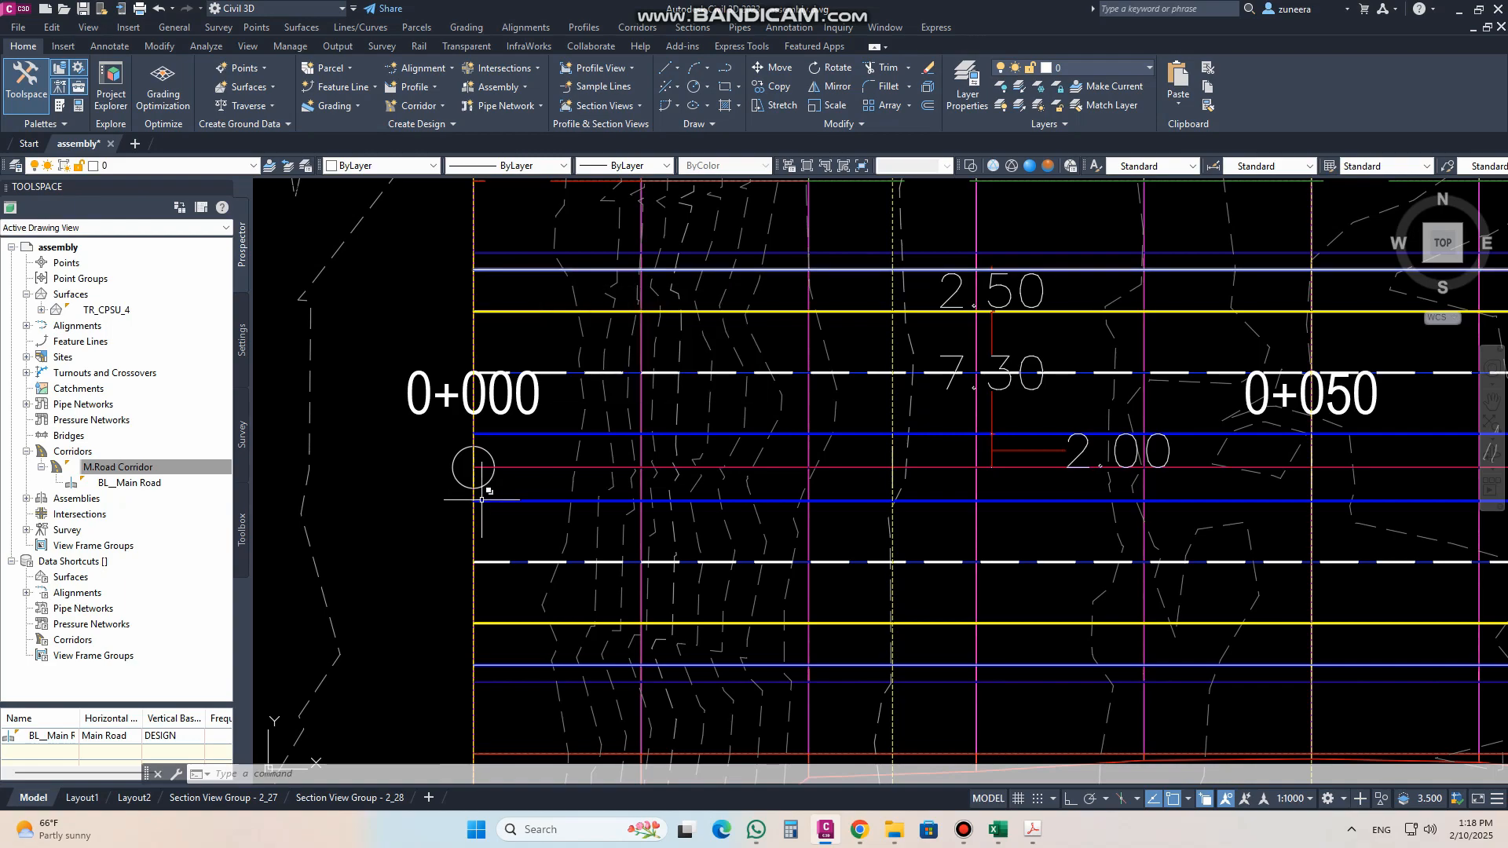
scroll(475, 479, down, 5)
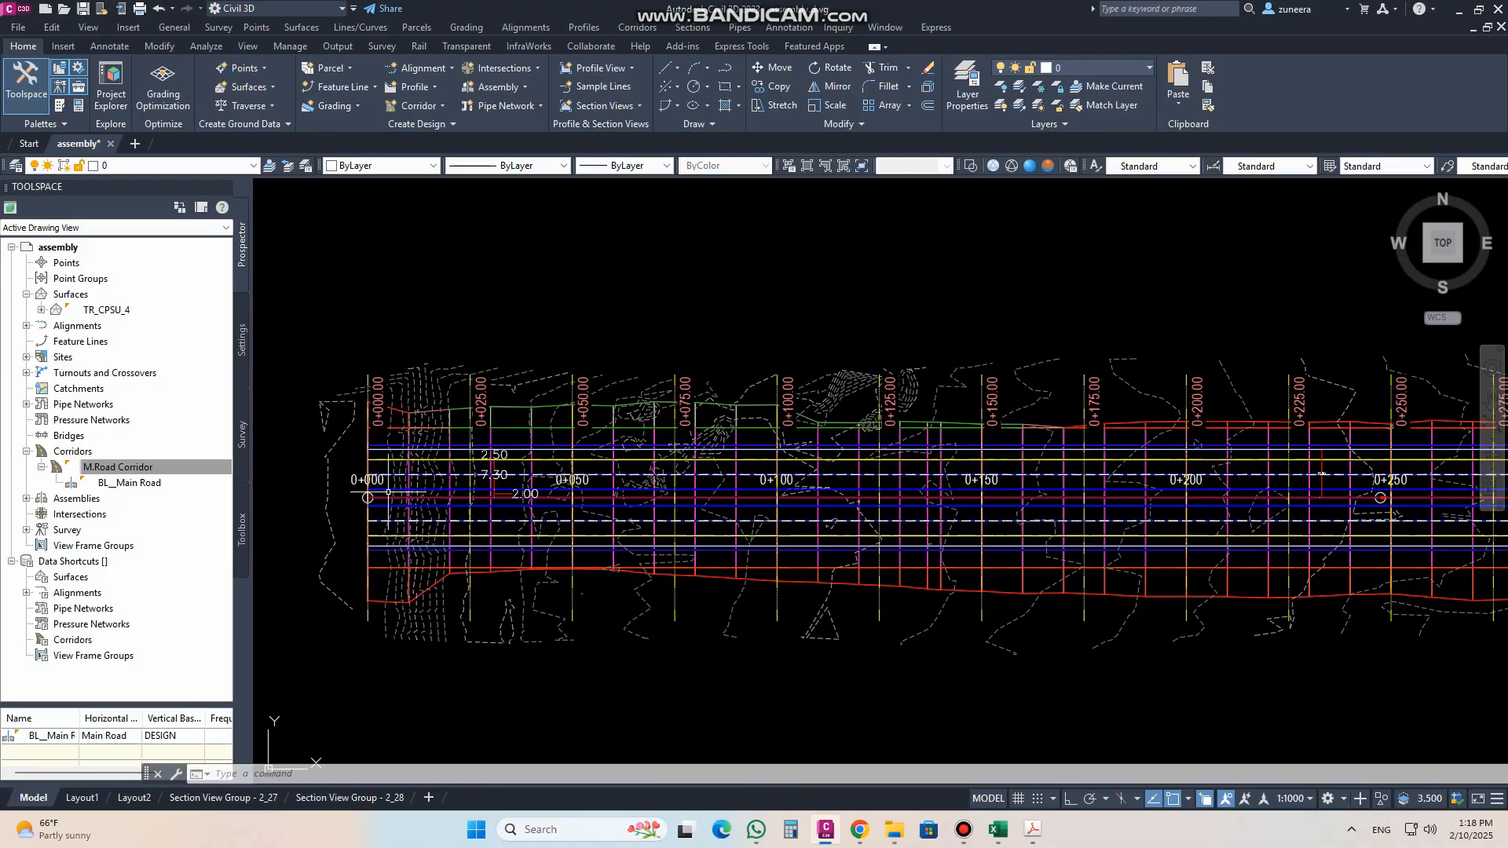
Step: Create a corridor surface for the M.Road Corridor and name it TOP OF CORI
scroll(369, 576, up, 5)
scroll(424, 544, down, 3)
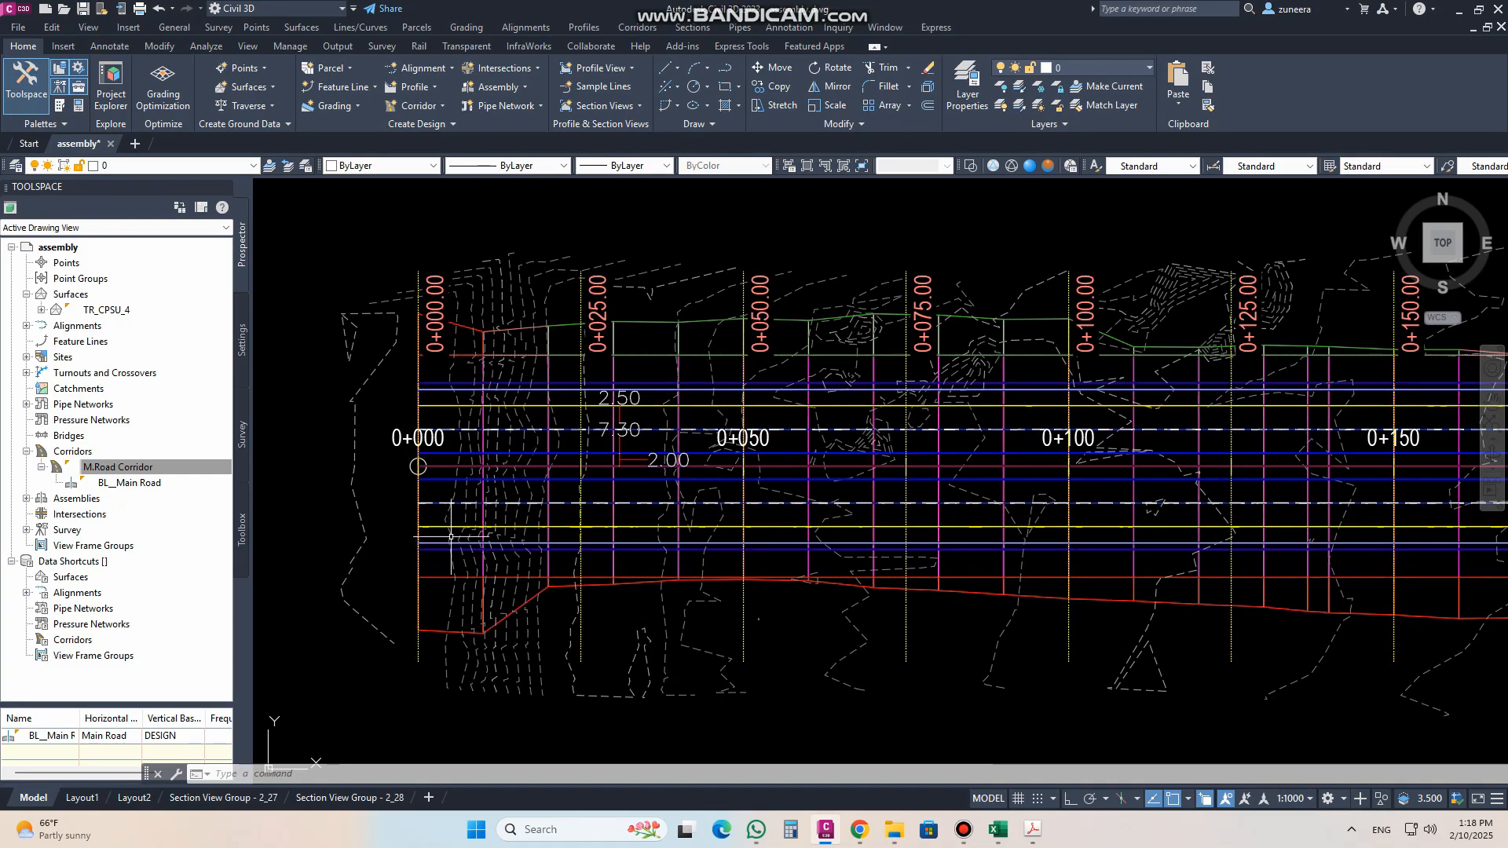
mouse_move(454, 573)
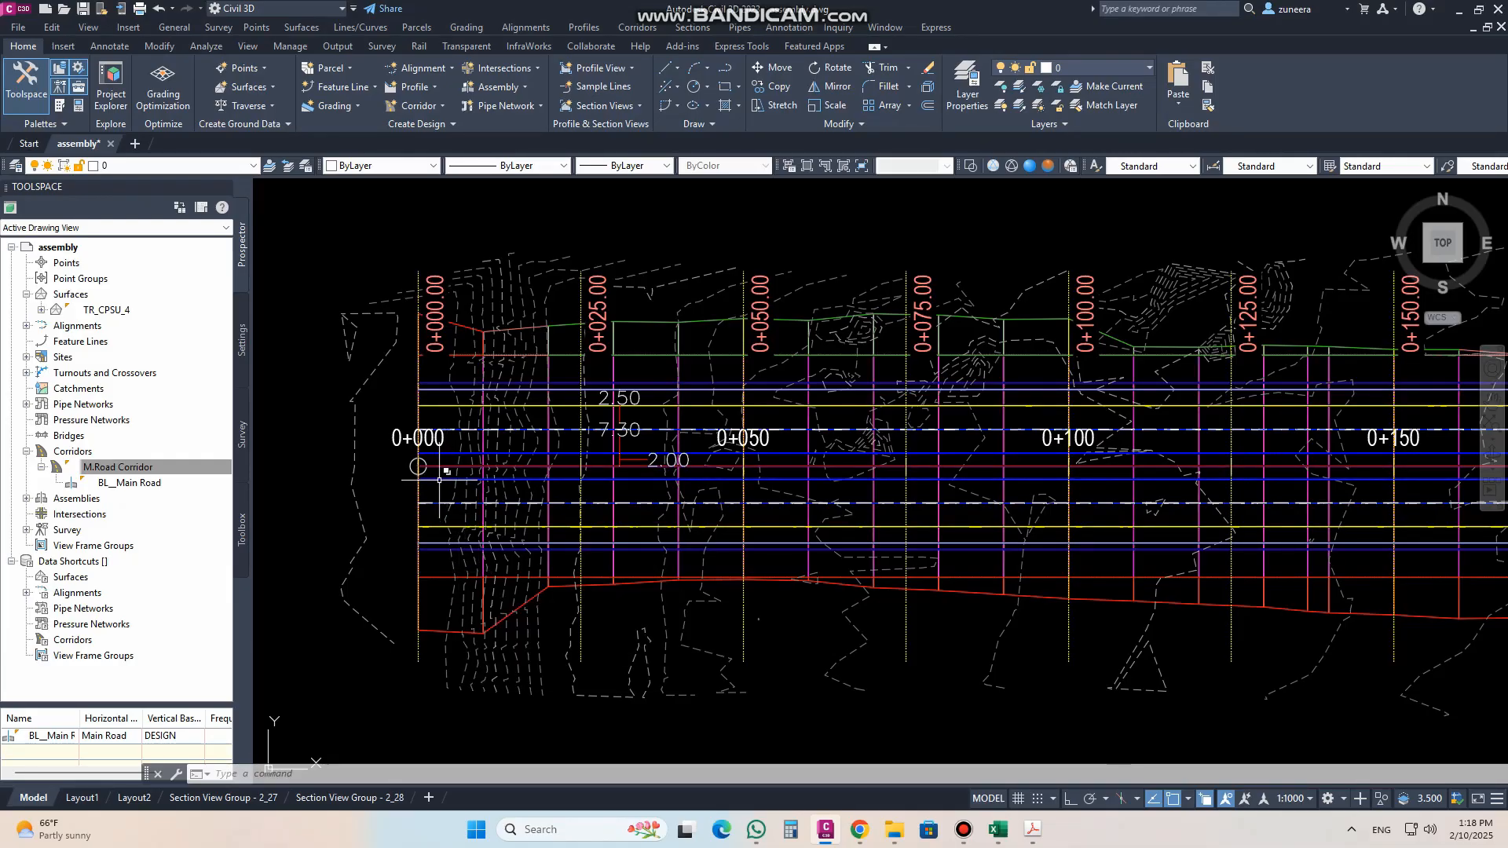
click(440, 630)
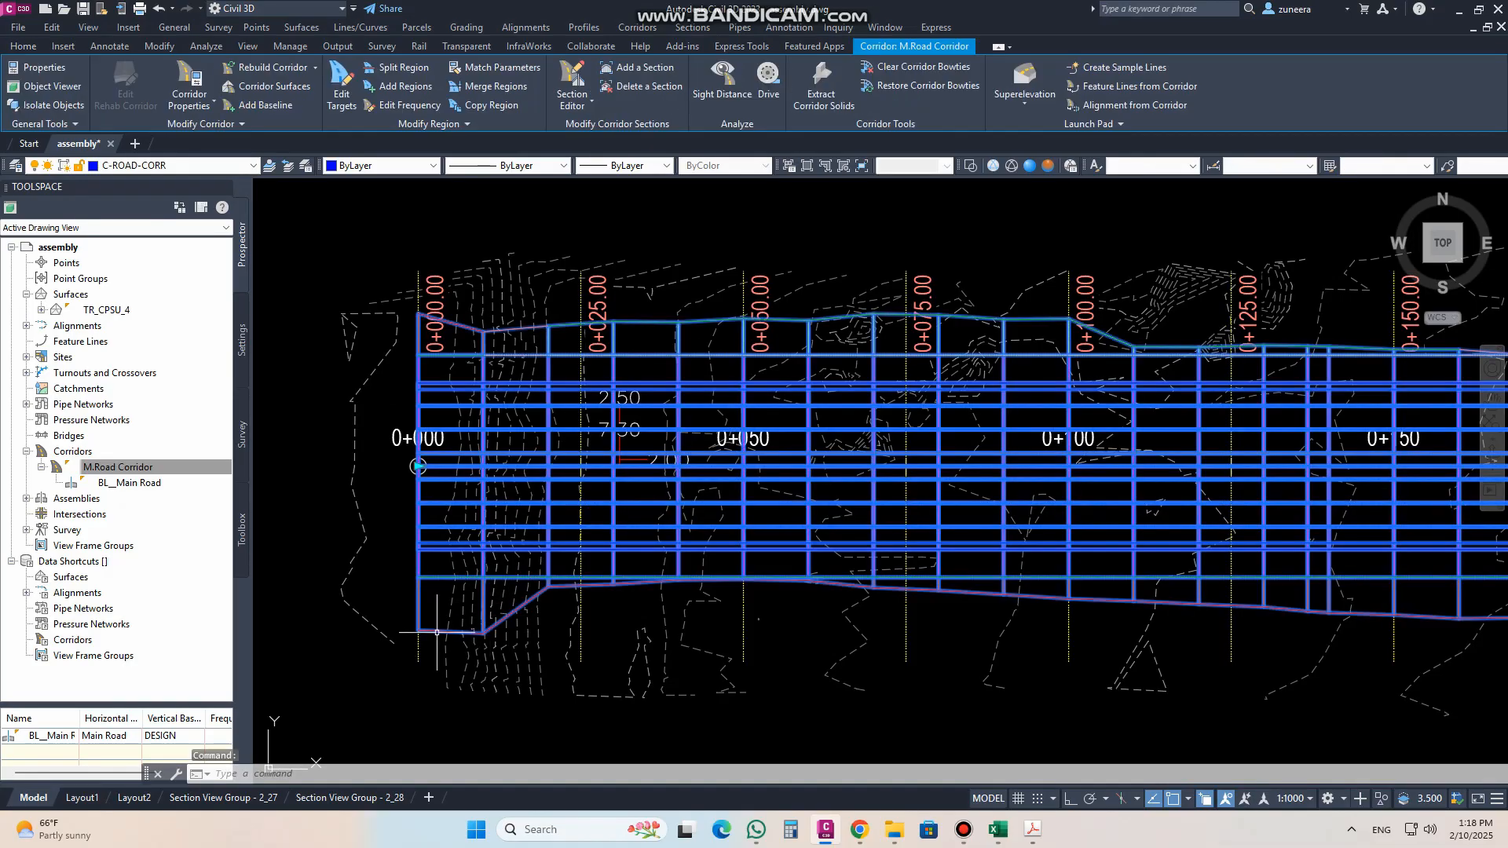
click(271, 87)
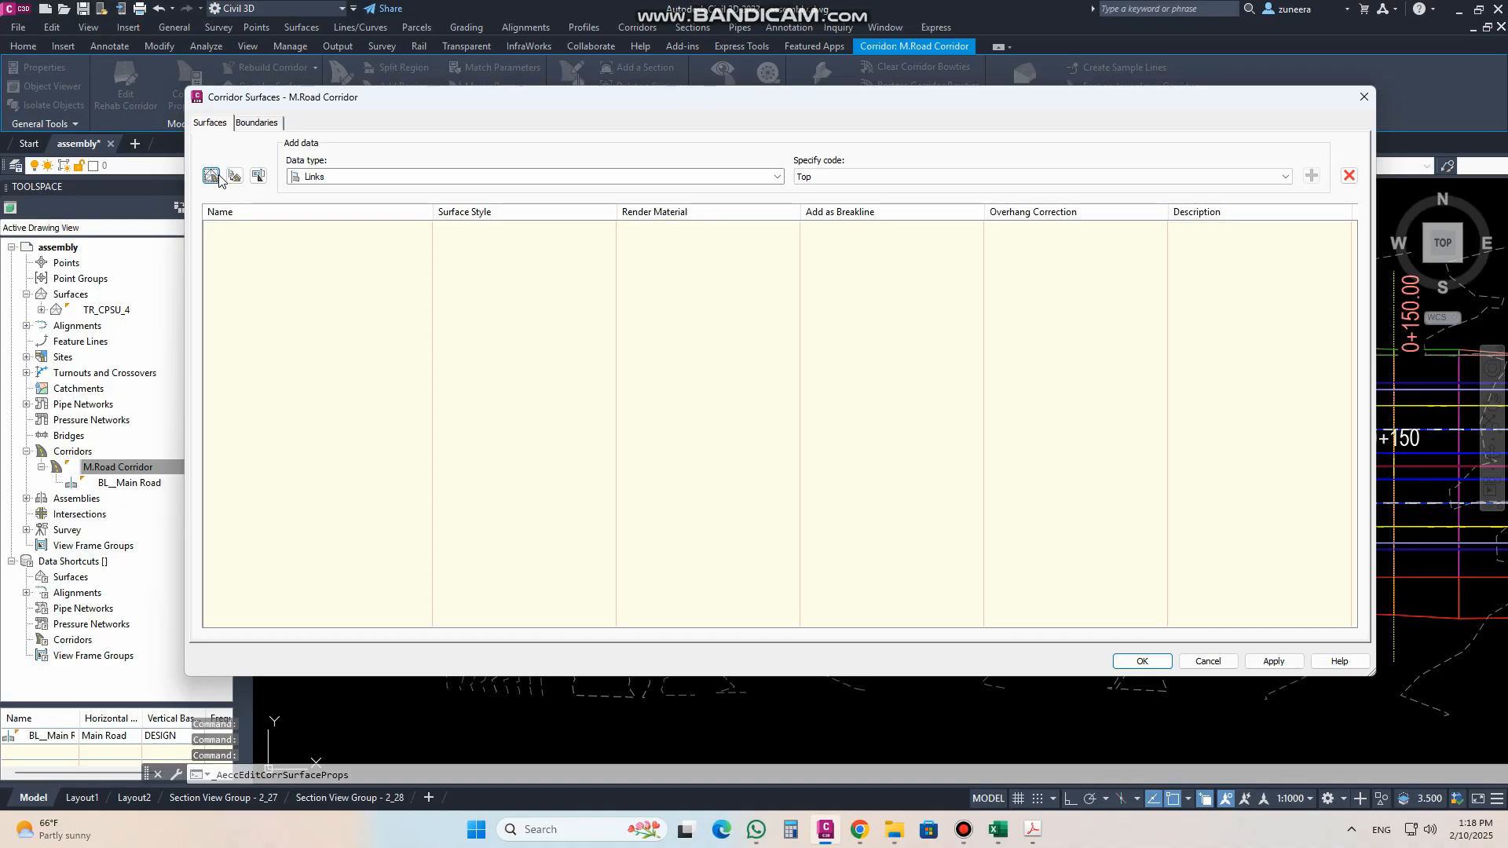
click(211, 176)
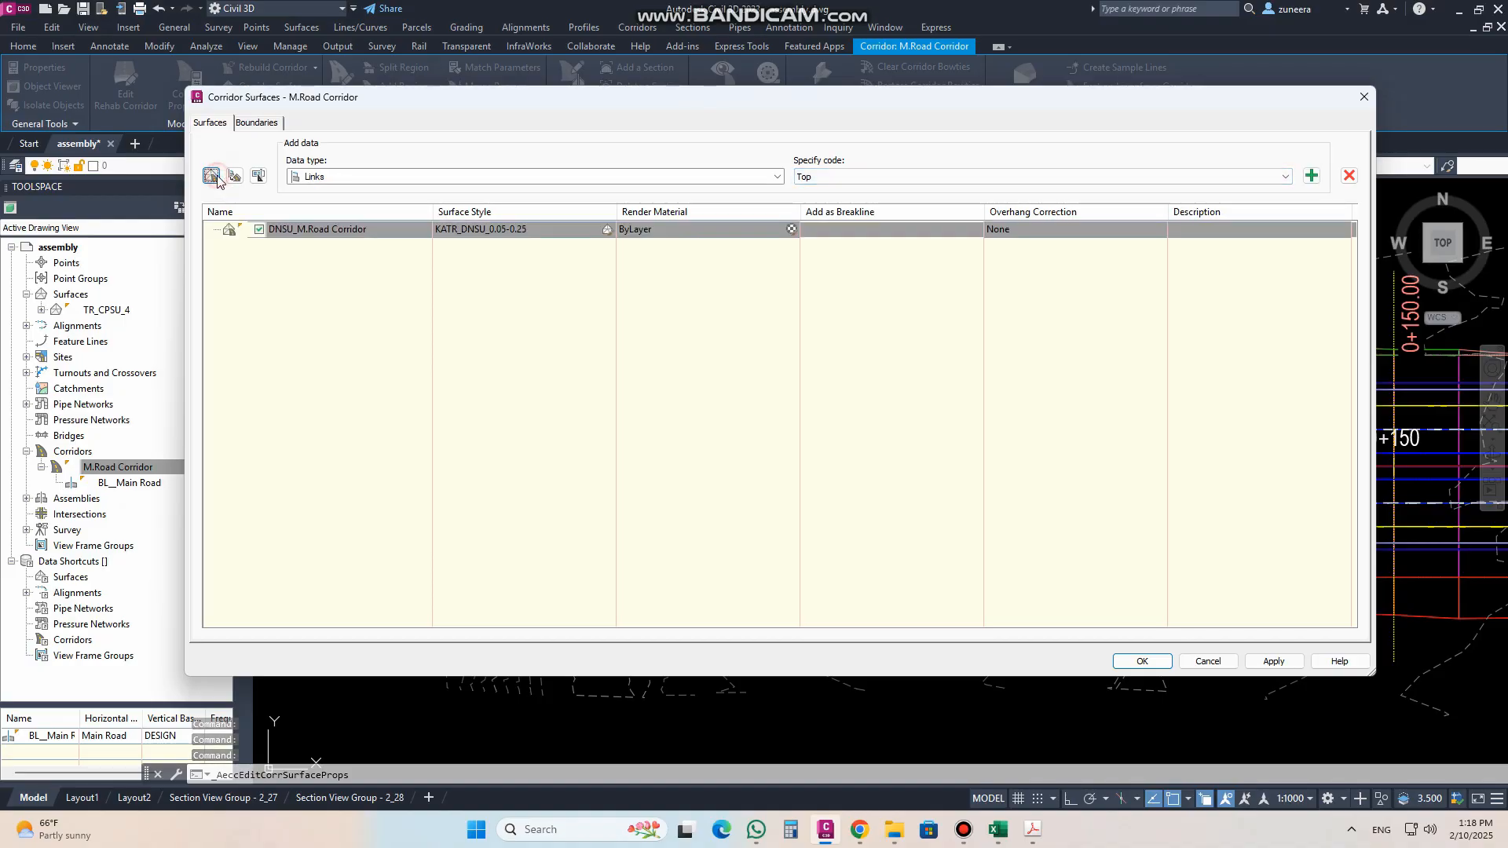
click(352, 230)
text(T)
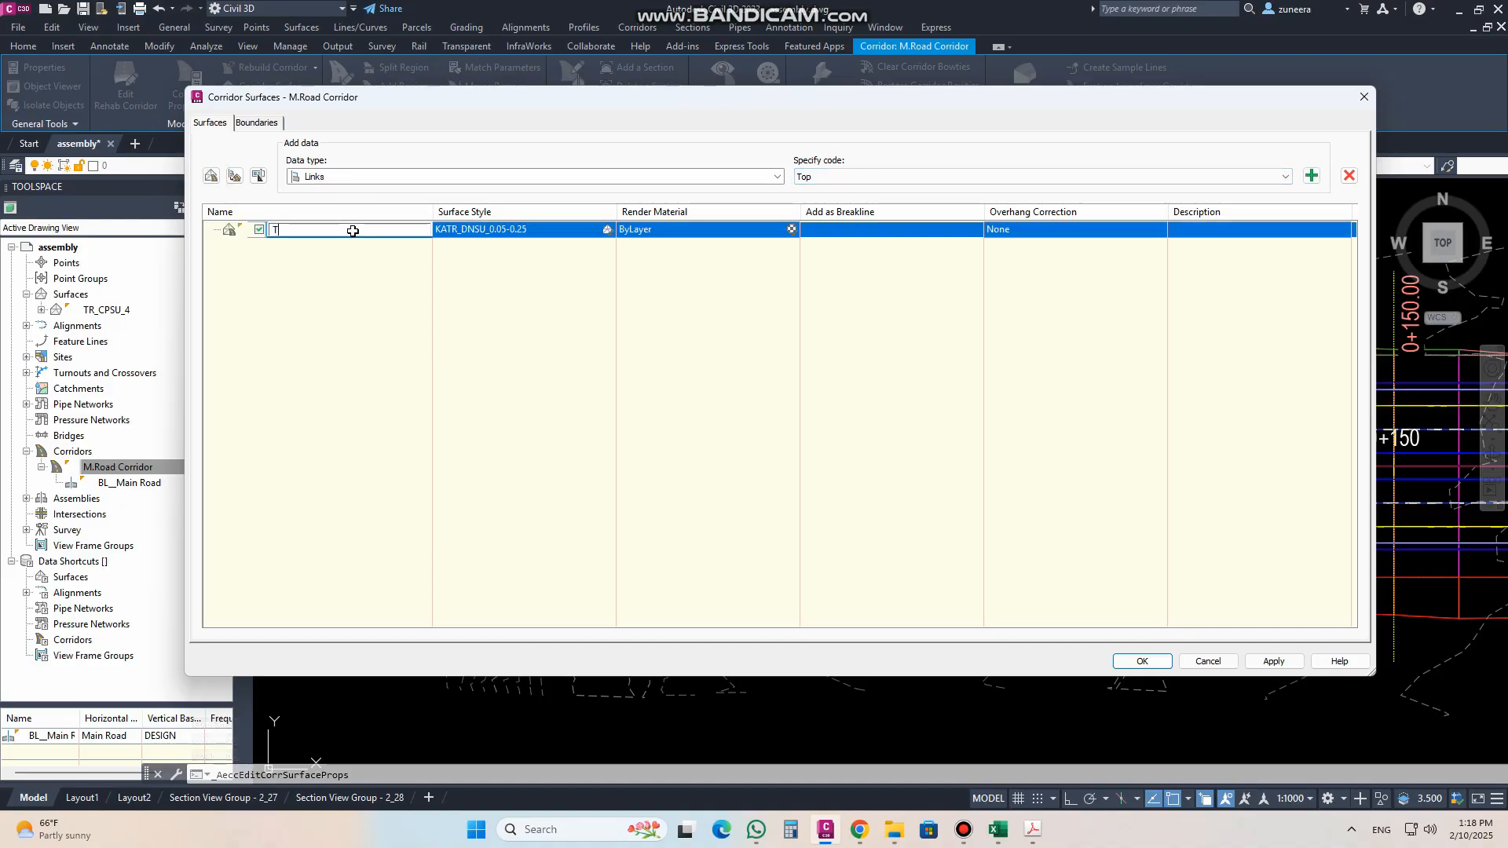
text(OP OF CORI)
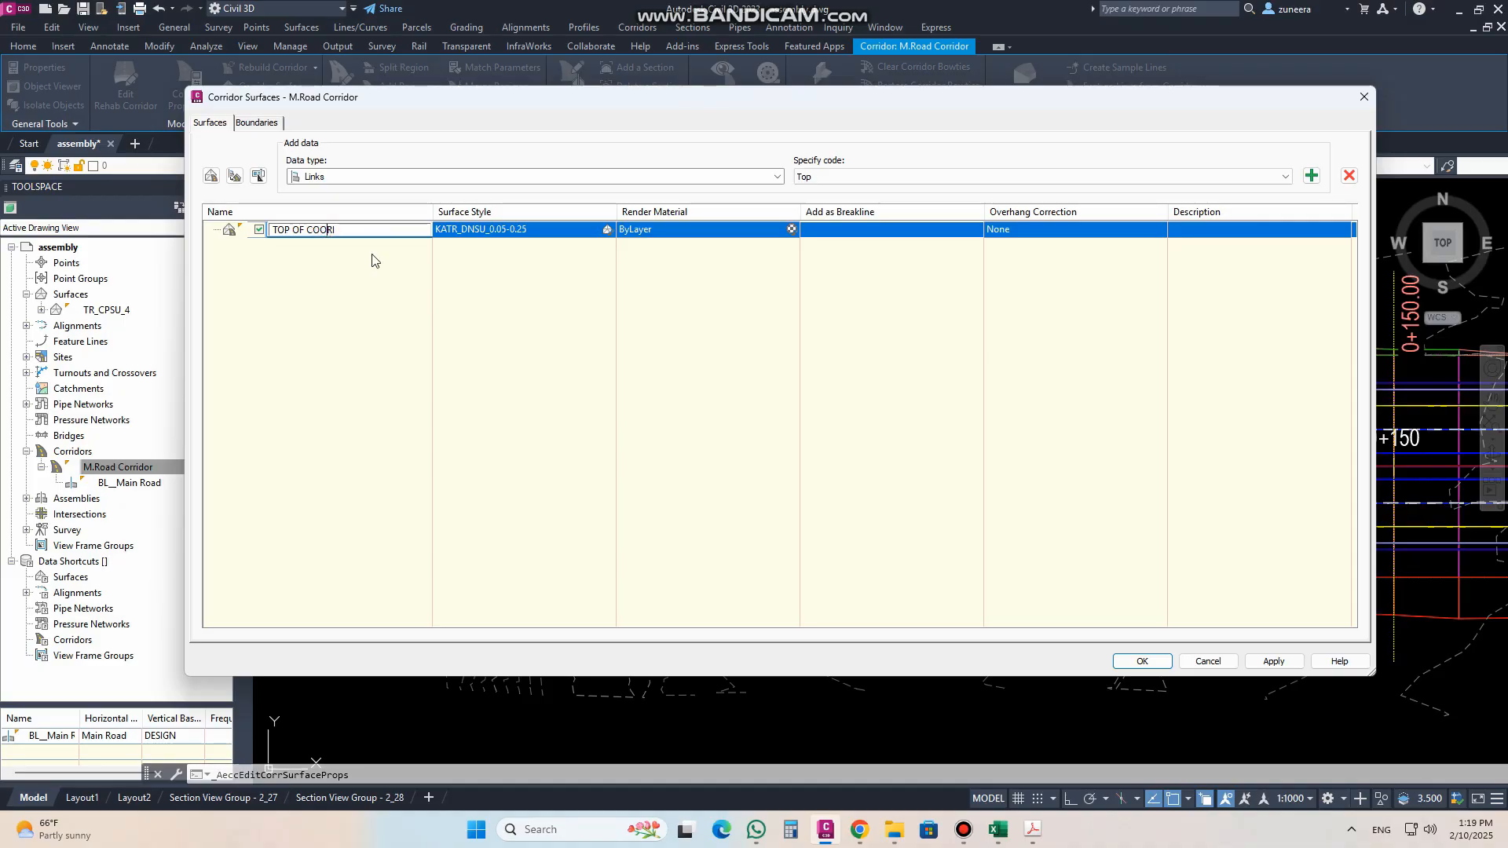
Step: Set the TOP OF CORI surface's overhang correction to Top Links and add the Top link code as breaklines
click(1033, 228)
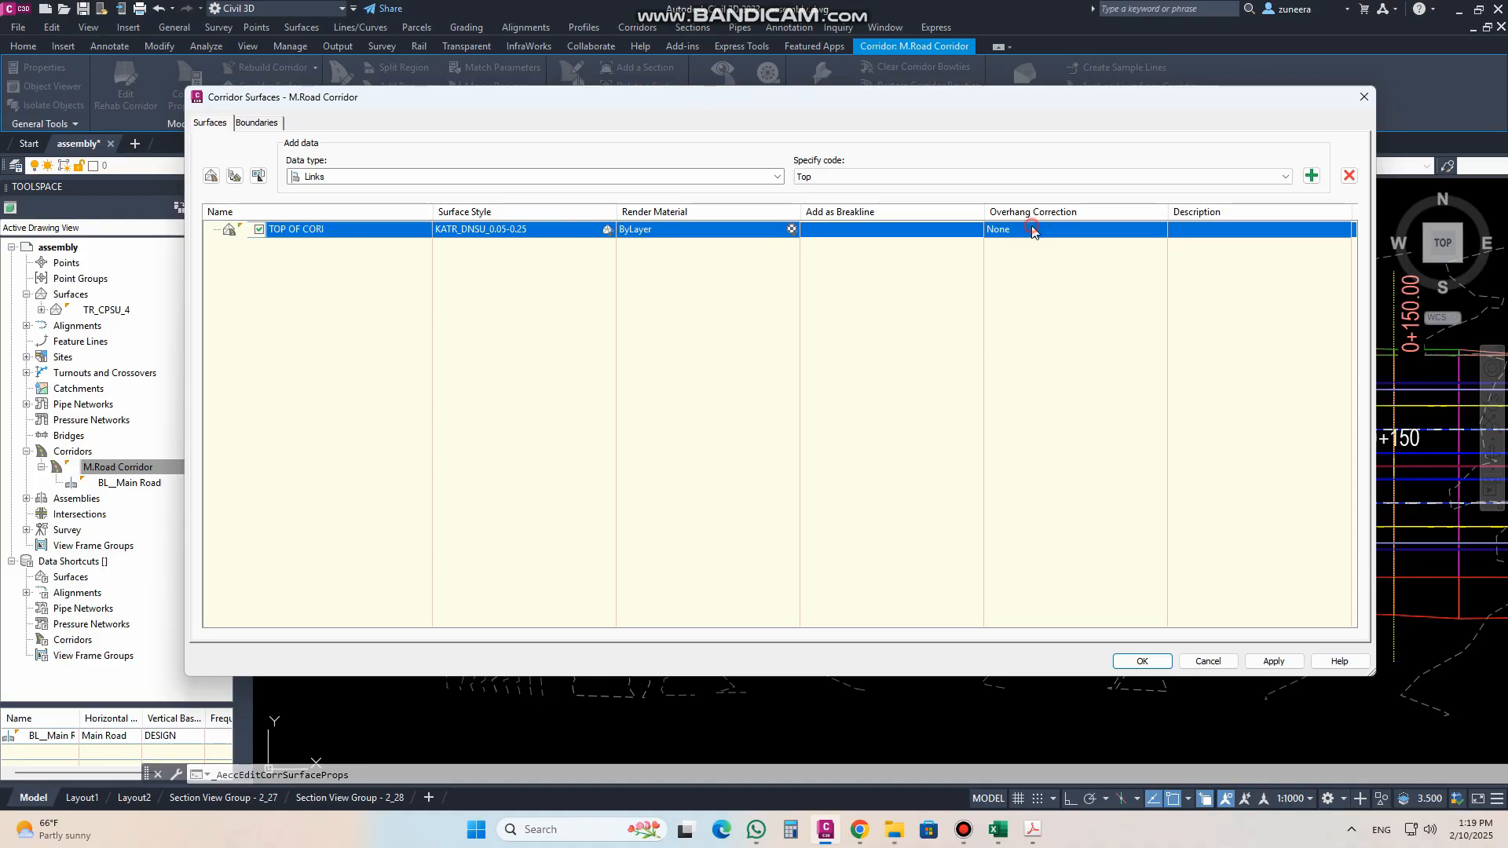
click(1031, 252)
click(1311, 176)
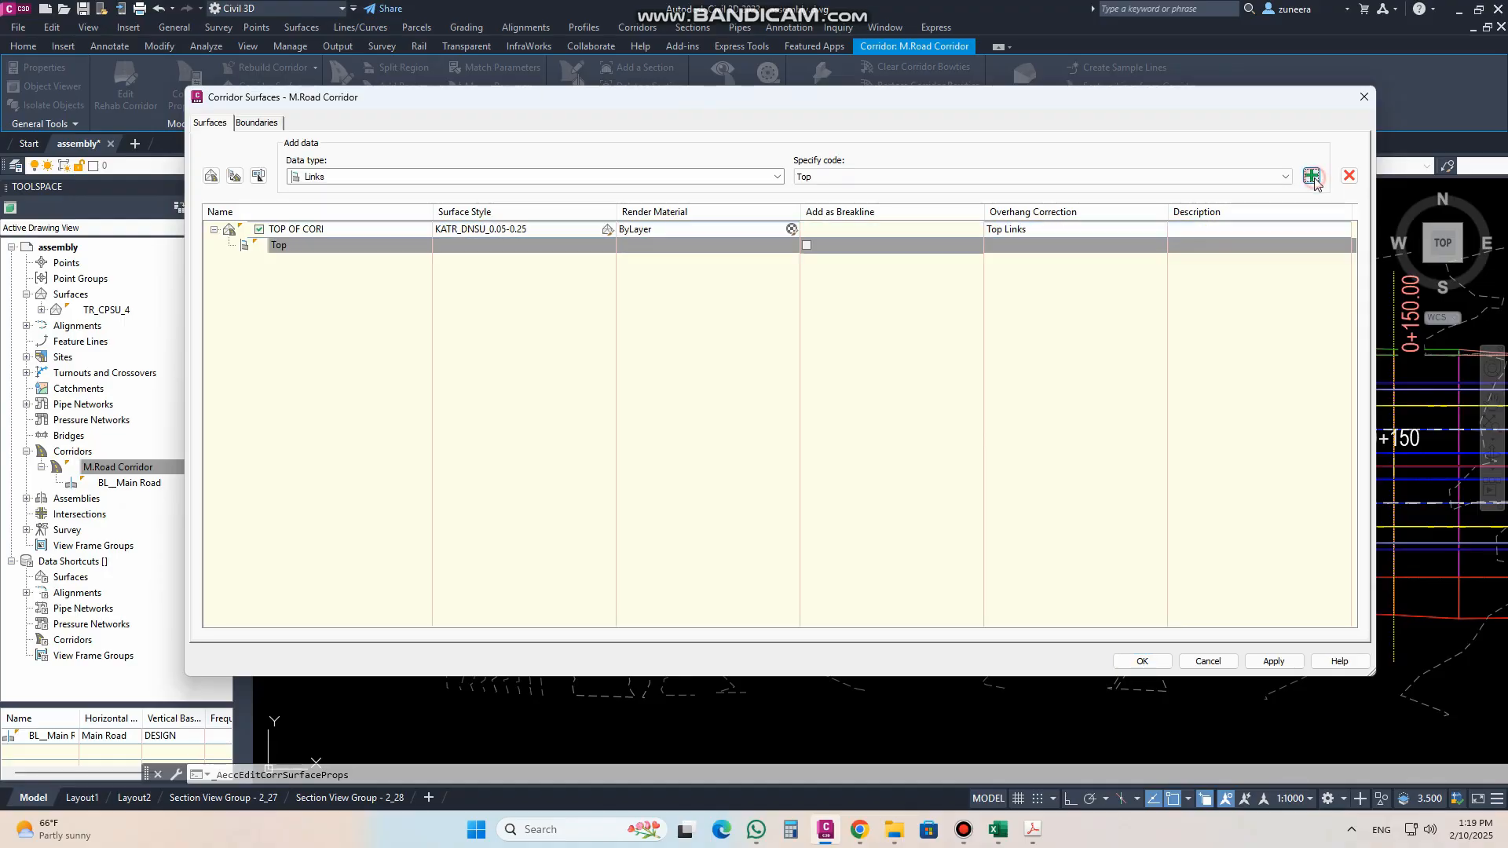
click(816, 242)
Step: Add a Corridor Shrinkwrap outside boundary to the TOP OF CORI surface and apply the corridor surface settings
click(256, 122)
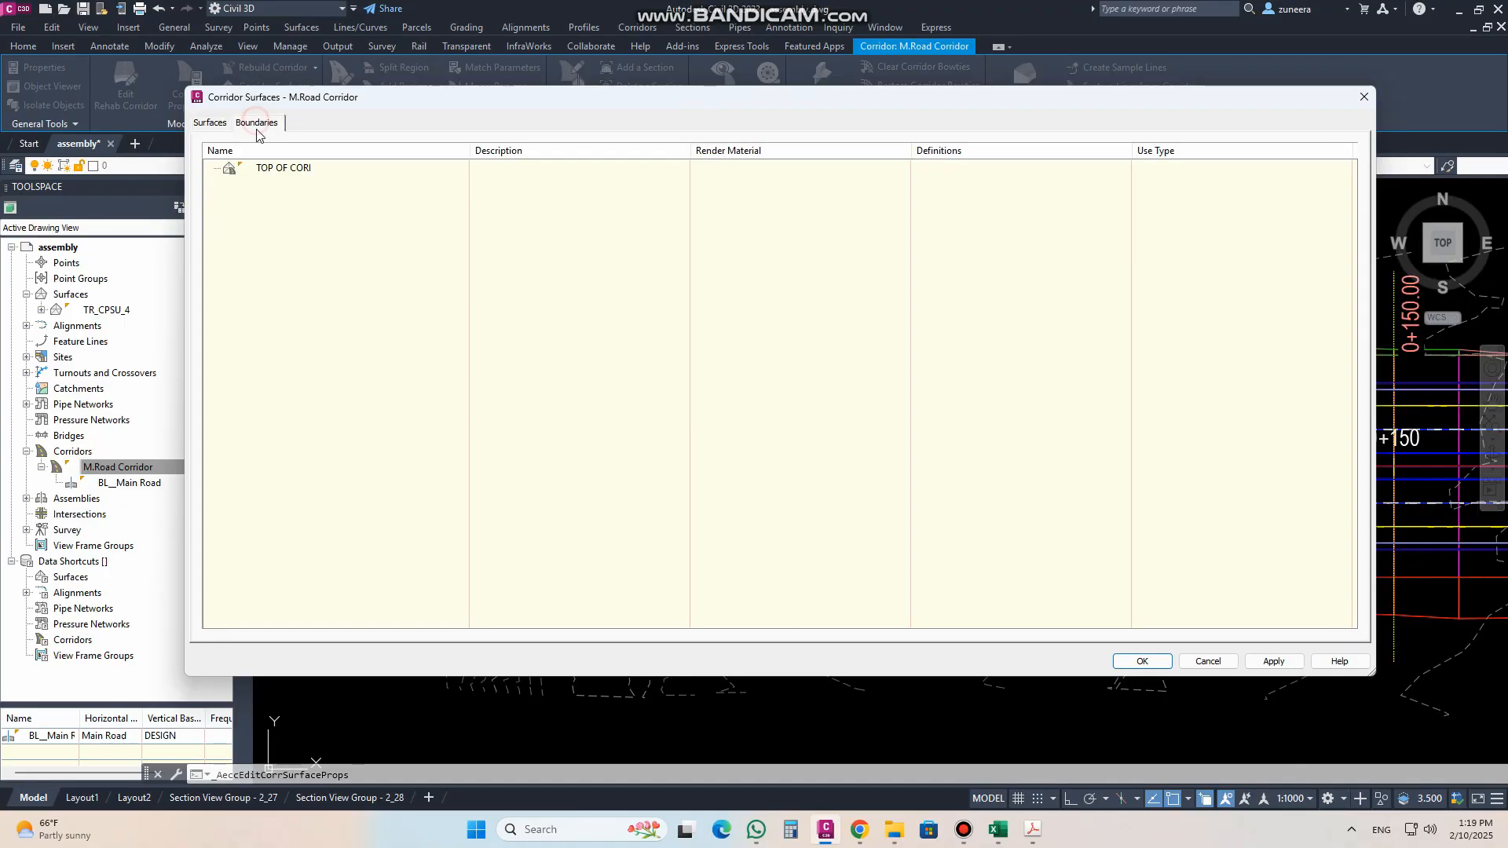
click(269, 167)
right_click(269, 168)
click(292, 177)
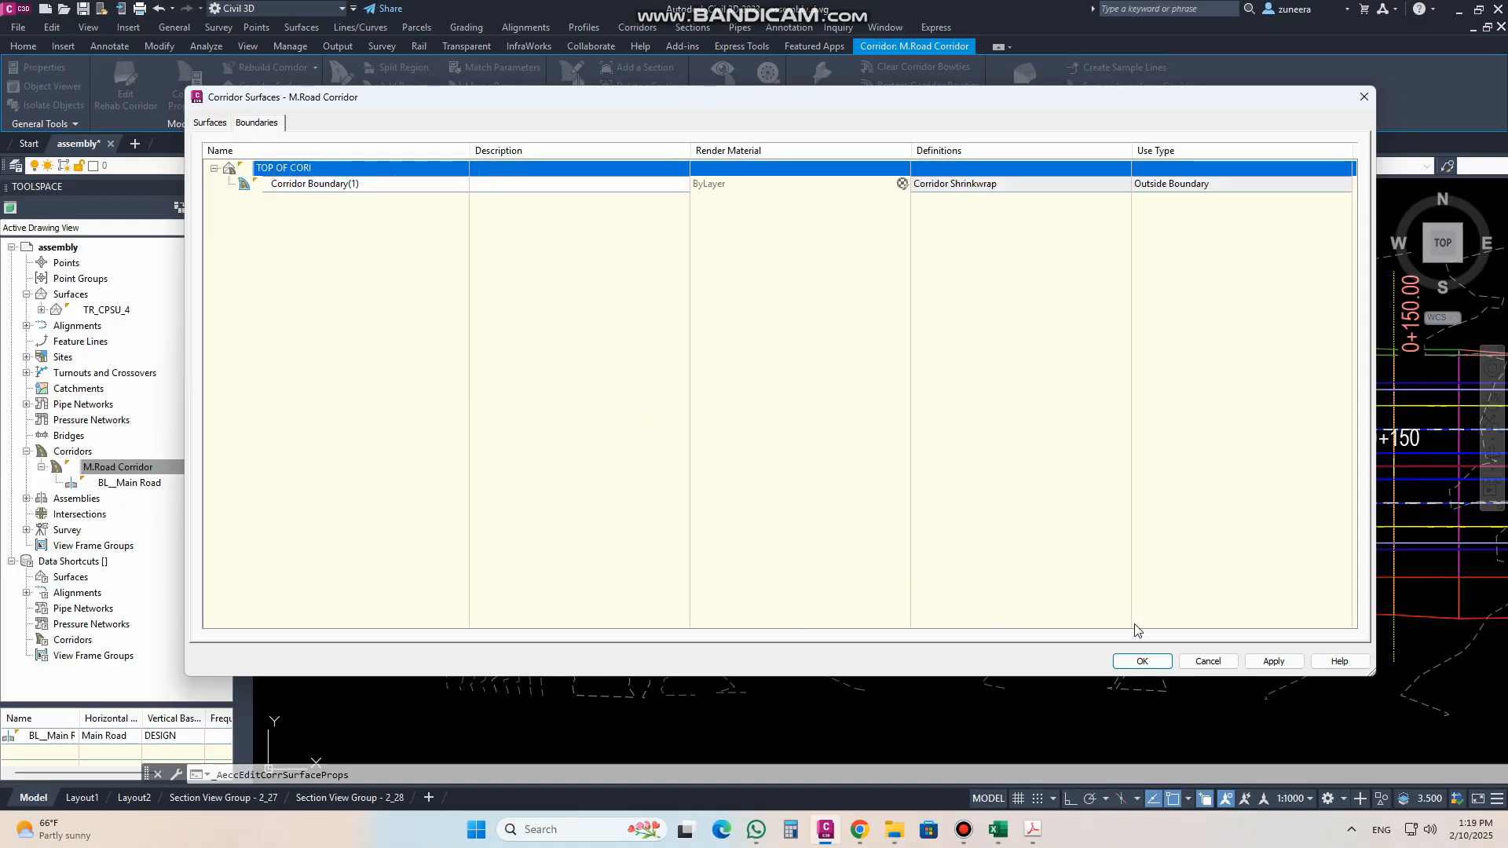
click(1272, 661)
click(1143, 661)
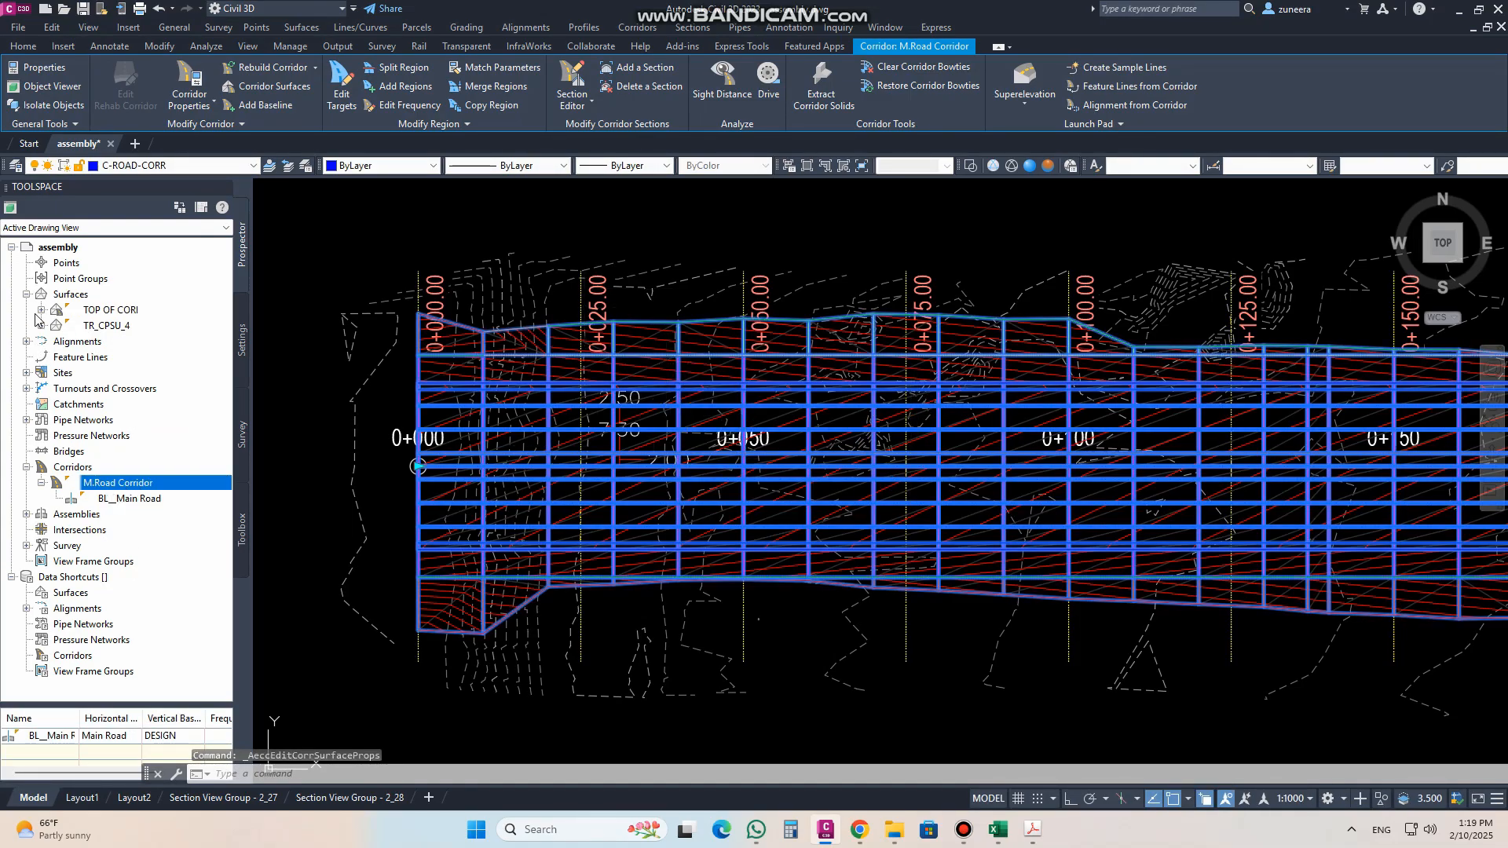
Step: Change the TOP OF CORI surface style to _KATR_No Display and deselect the corridor
click(96, 314)
right_click(95, 314)
click(167, 588)
click(305, 314)
scroll(214, 334, up, 5)
click(214, 333)
click(546, 613)
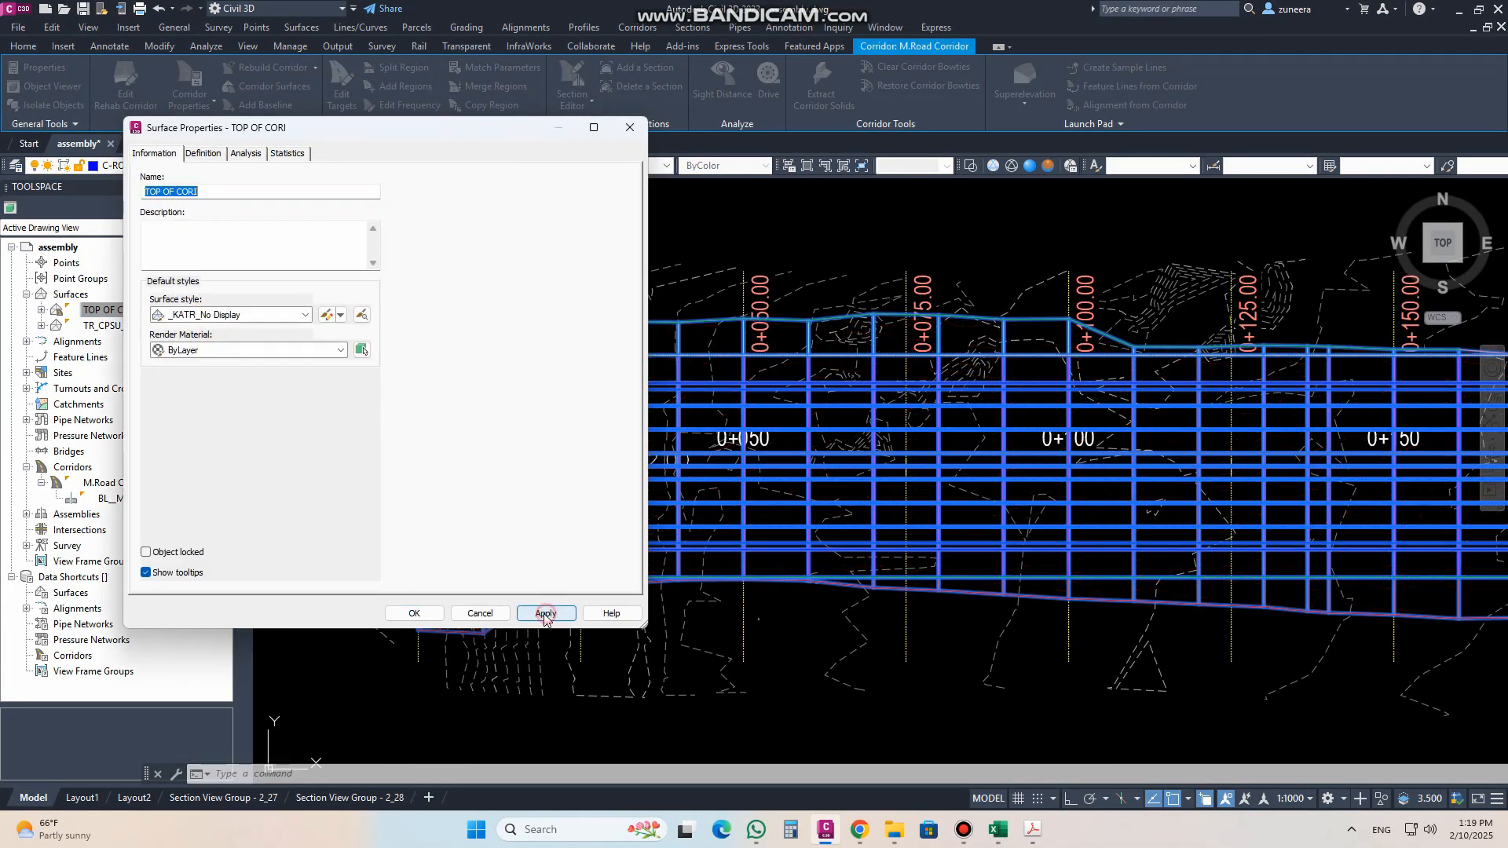
click(413, 613)
scroll(696, 518, down, 5)
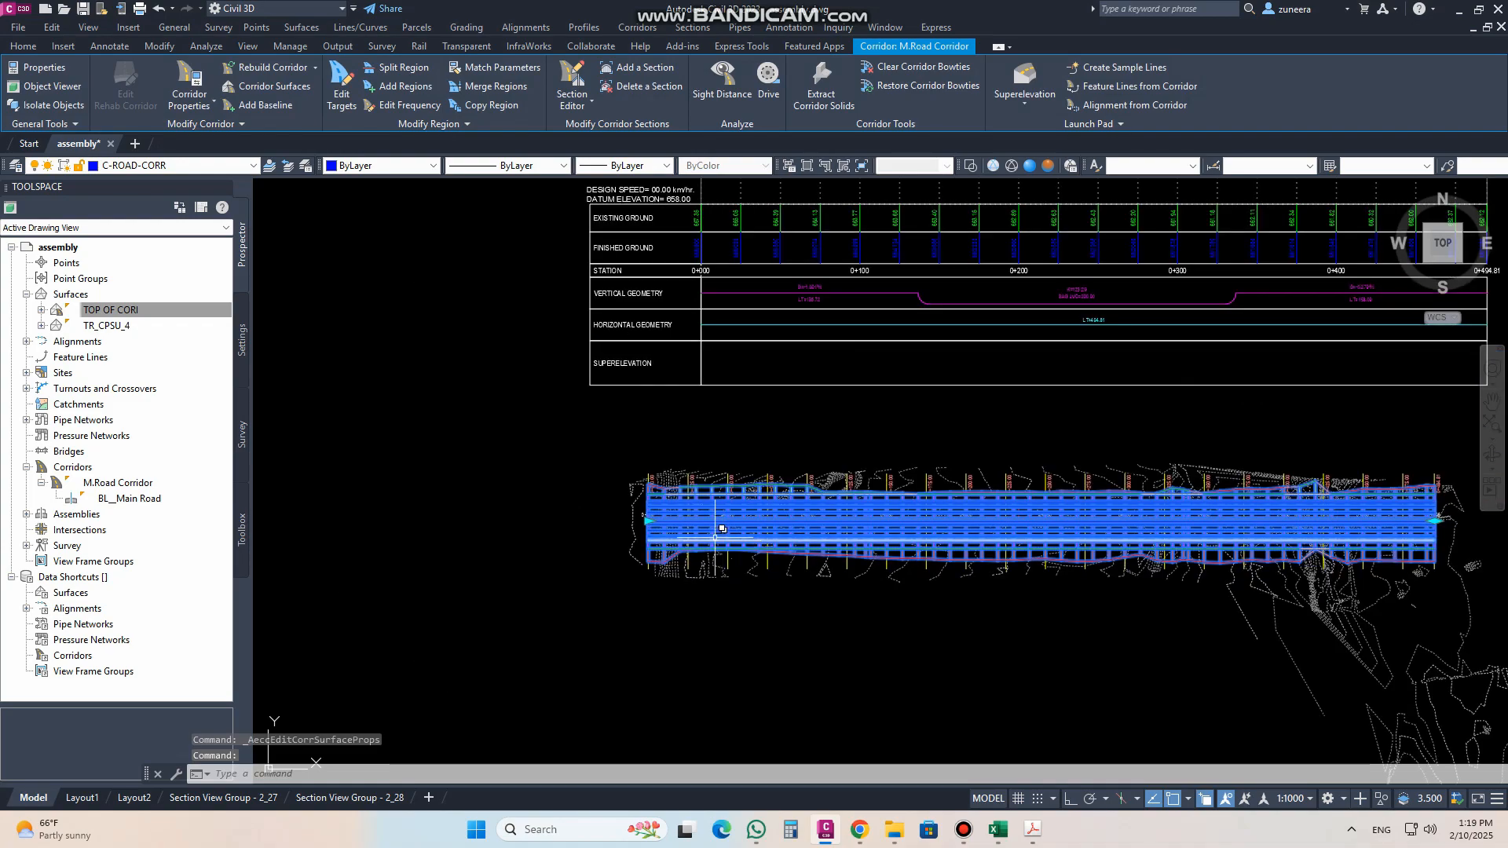
scroll(715, 521, up, 3)
key(Escape)
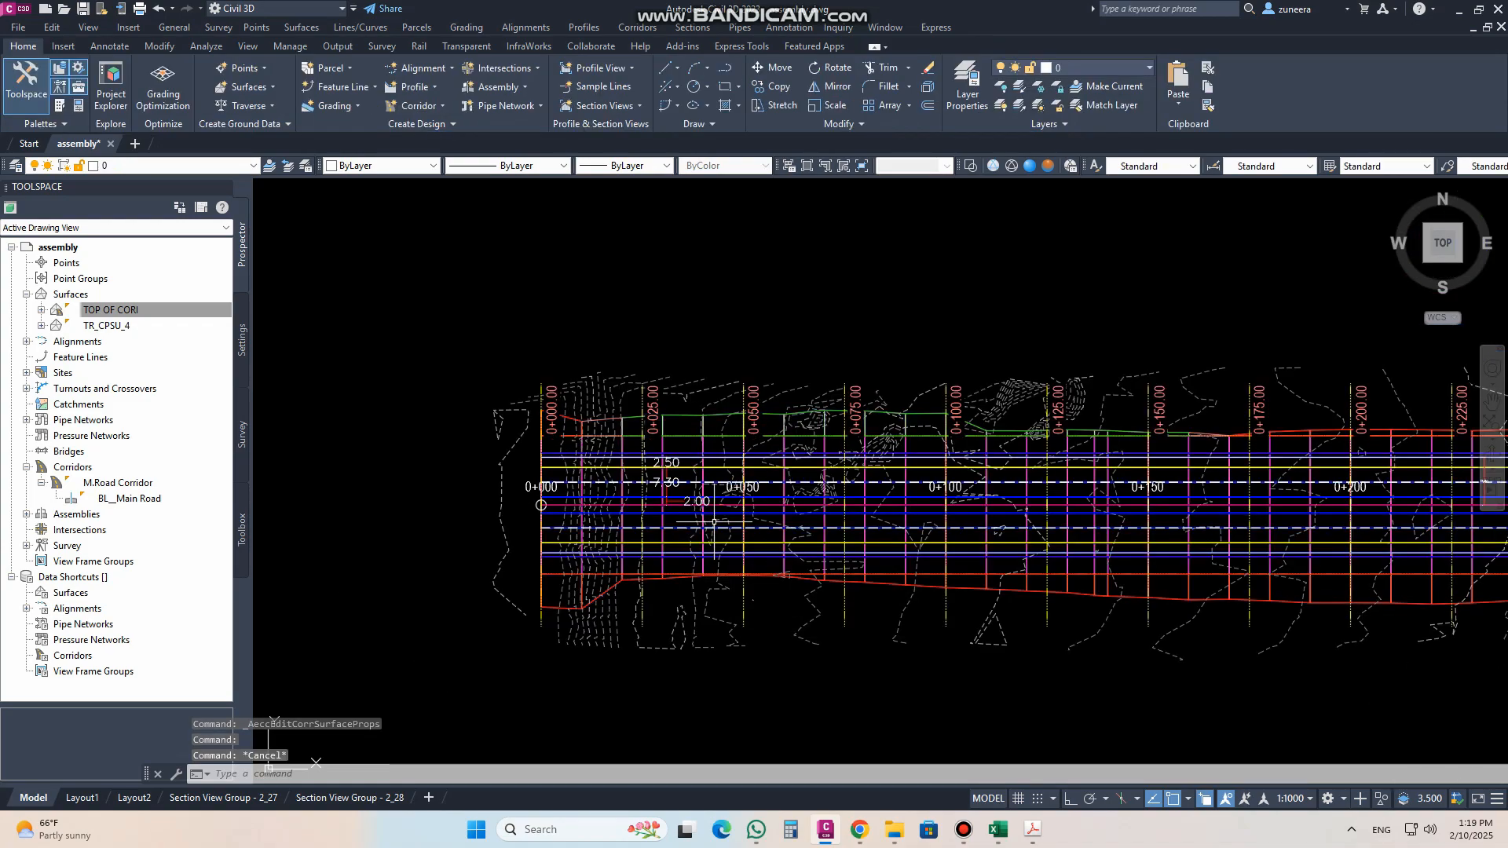
Step: Sample the TOP OF CORI surface along the Main Road_11.800-Right offset alignment for a surface profile
scroll(706, 516, down, 2)
scroll(691, 515, up, 1)
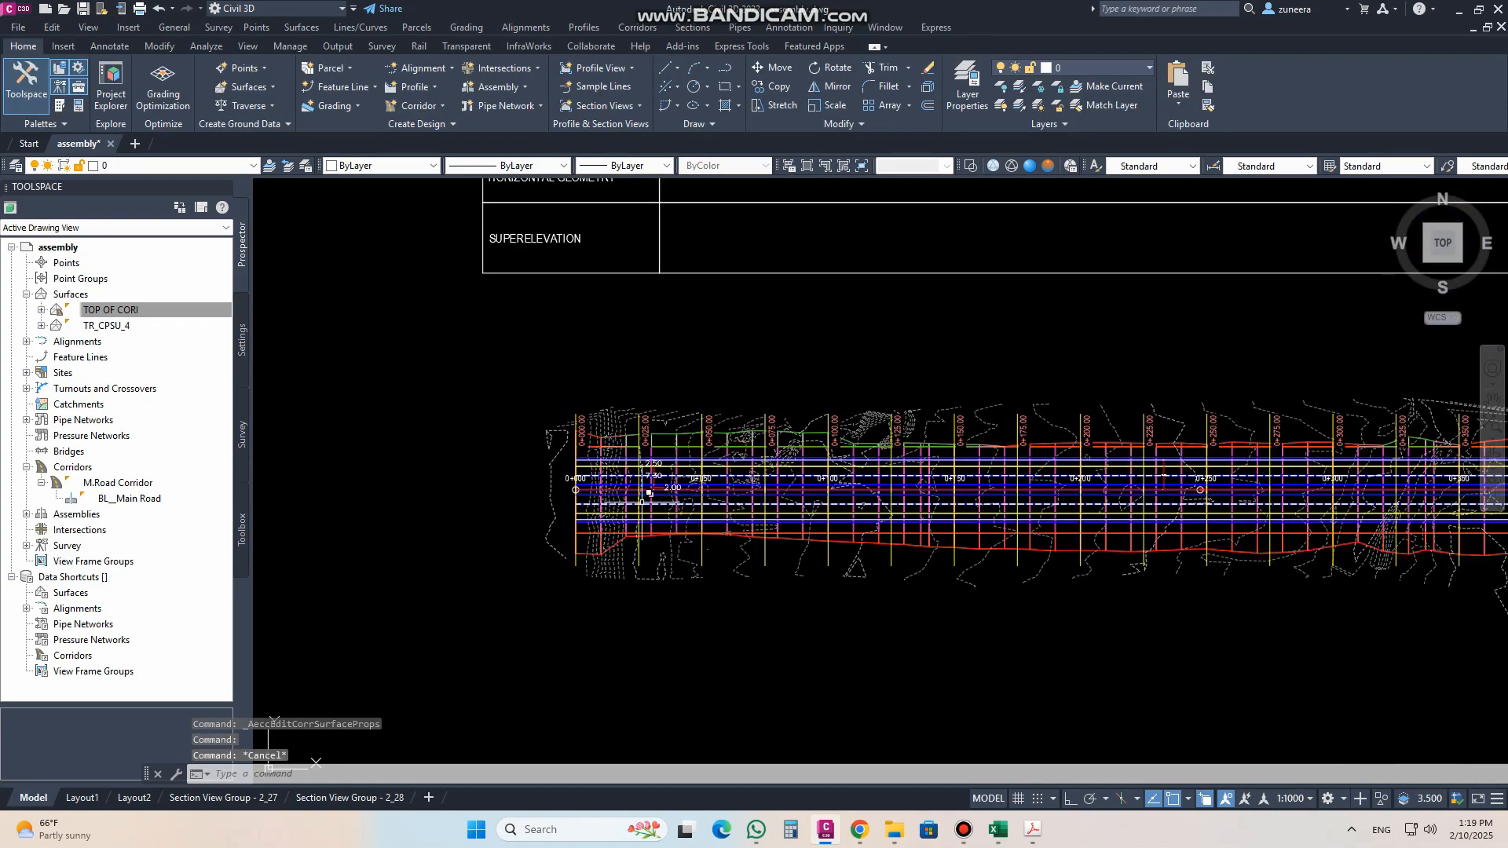
scroll(667, 512, down, 5)
middle_drag(659, 565, 657, 617)
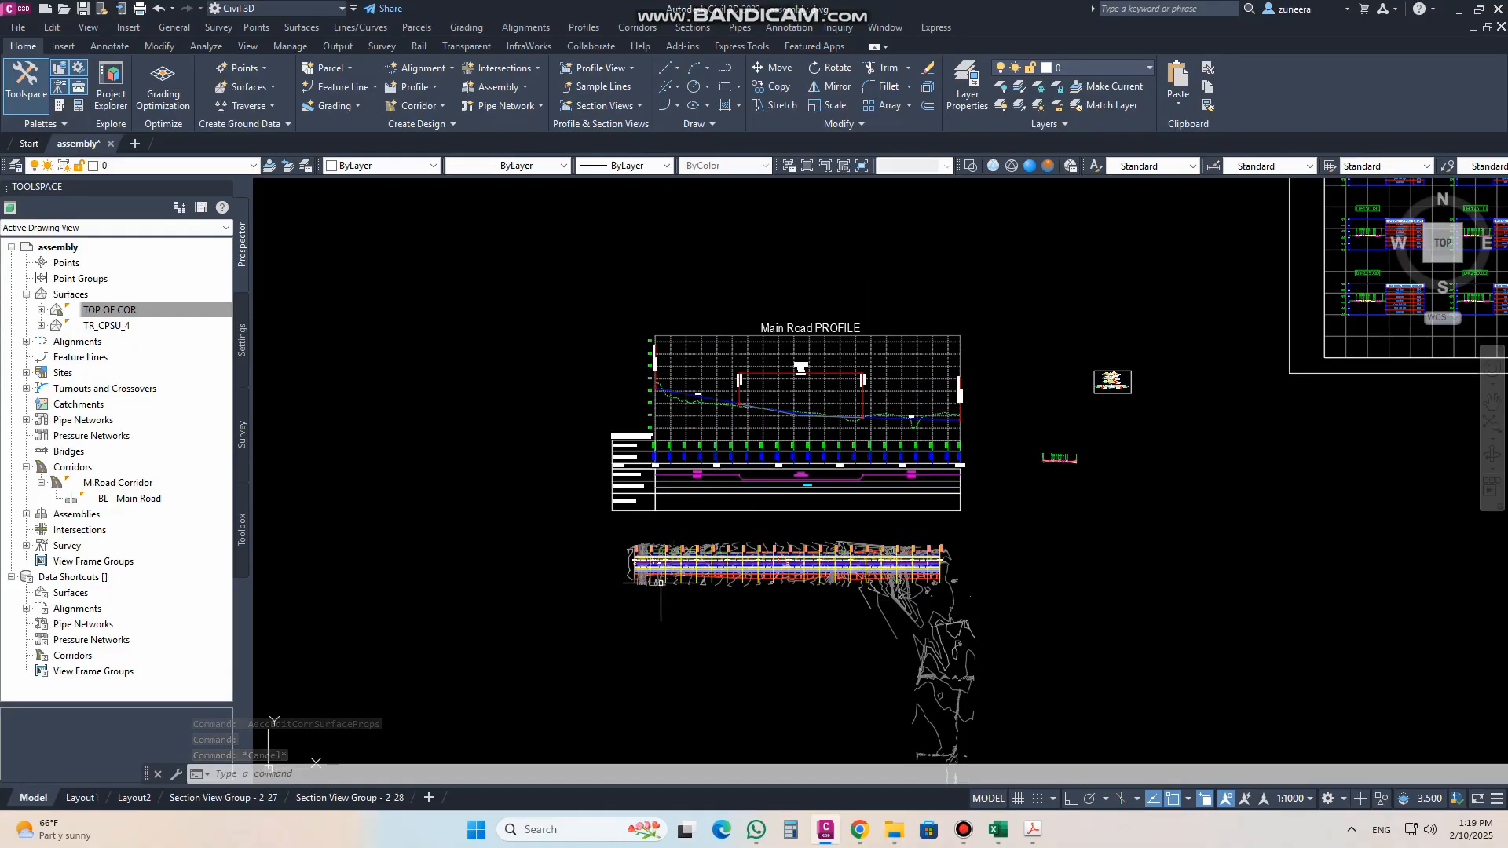
scroll(661, 581, up, 4)
scroll(524, 520, up, 3)
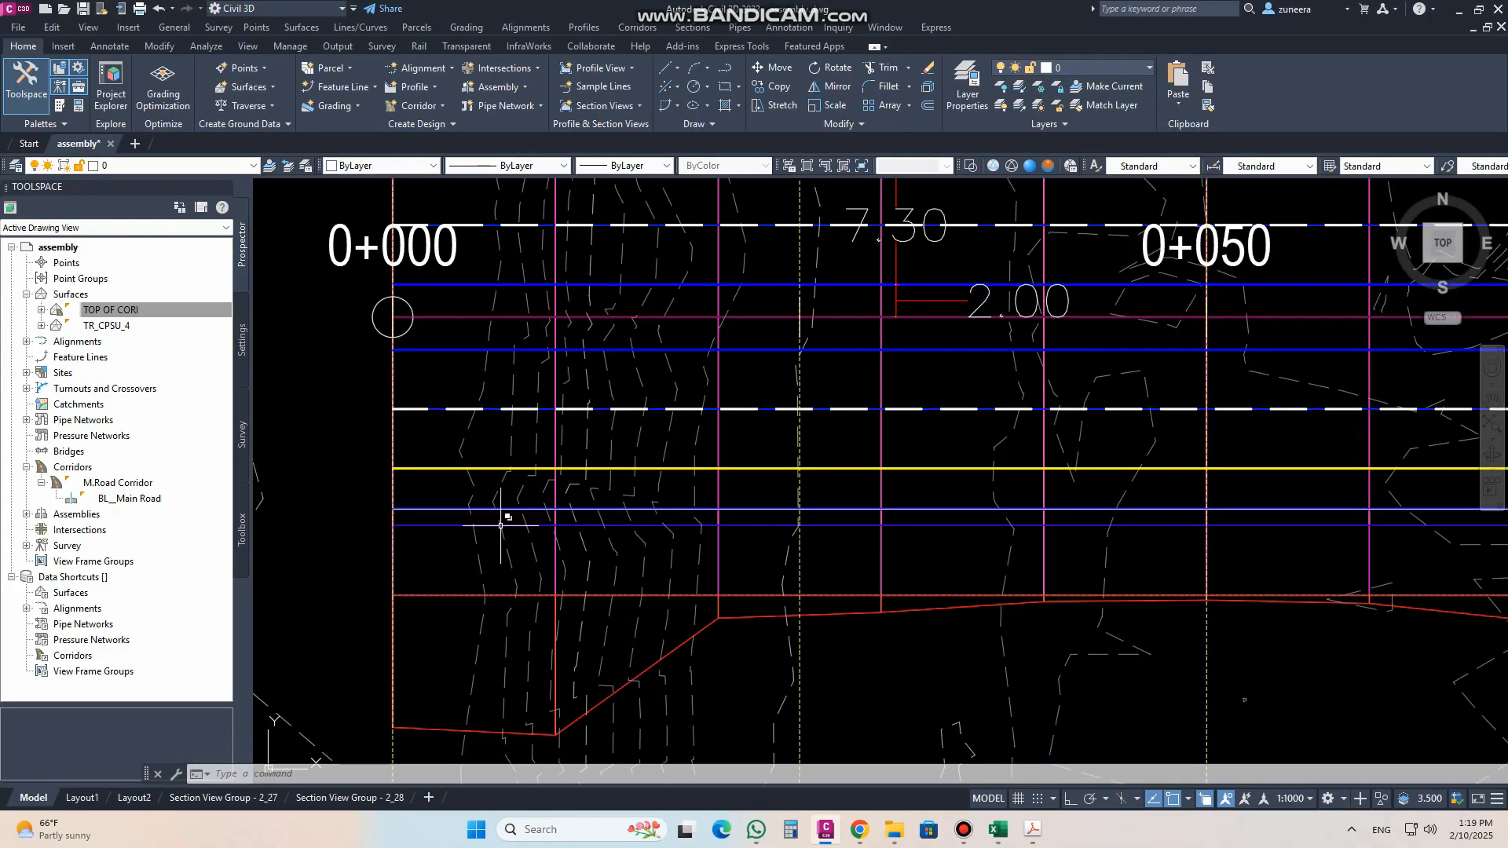
click(437, 509)
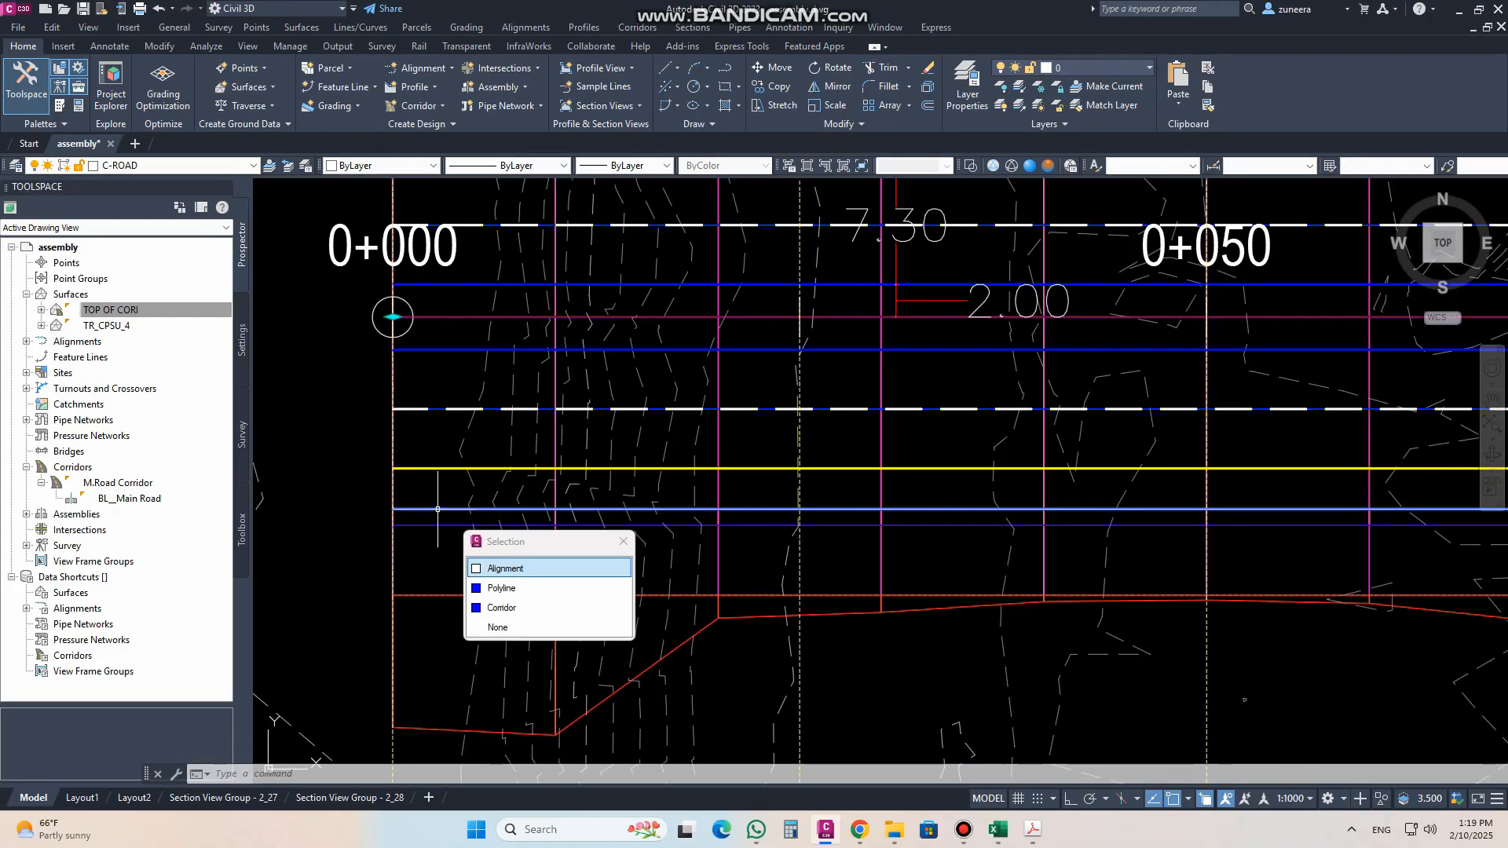
click(502, 567)
scroll(411, 540, down, 5)
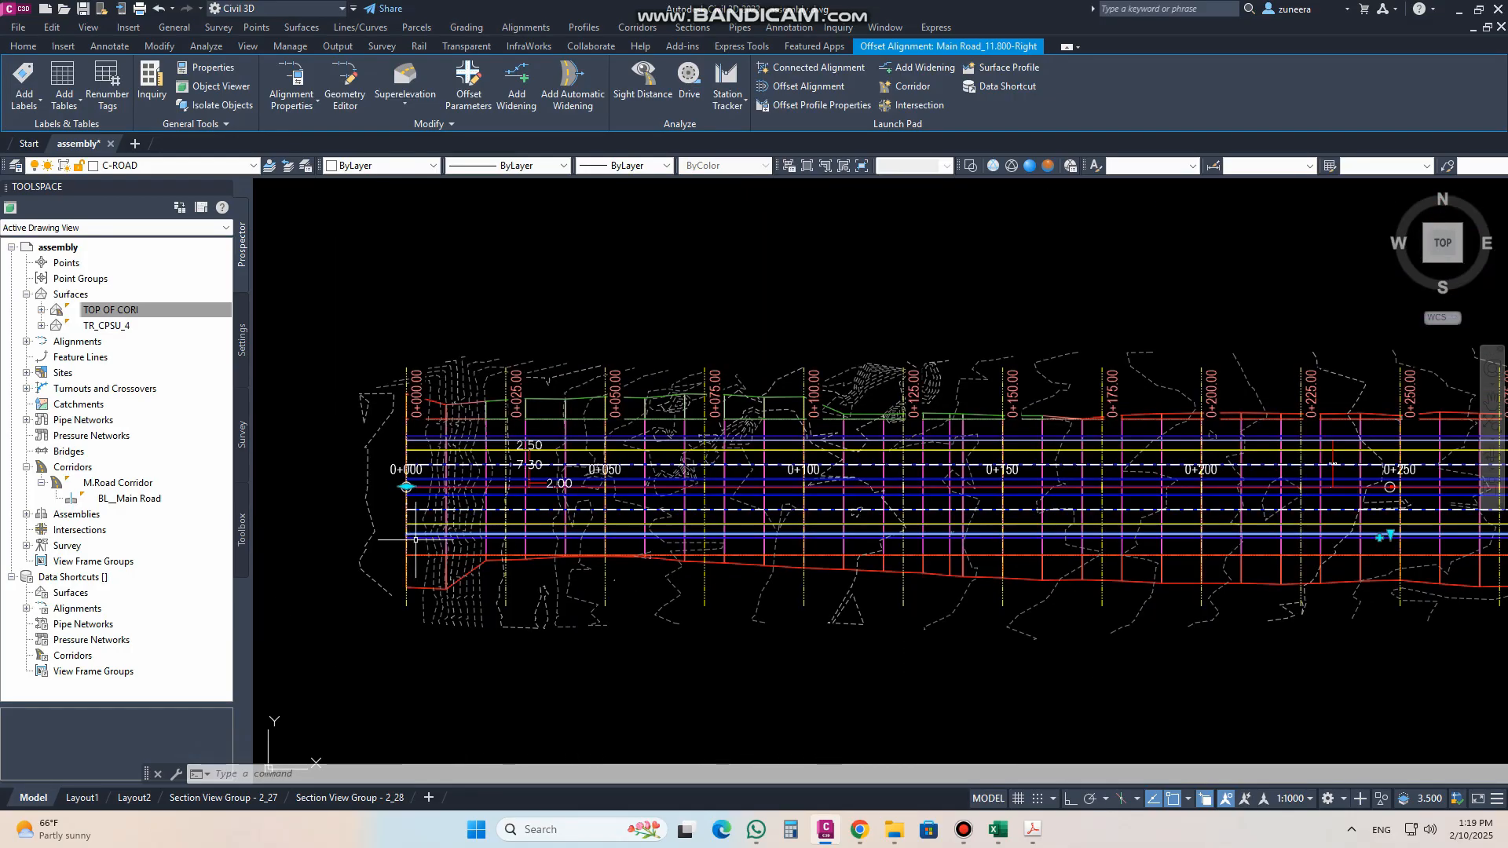
click(1008, 69)
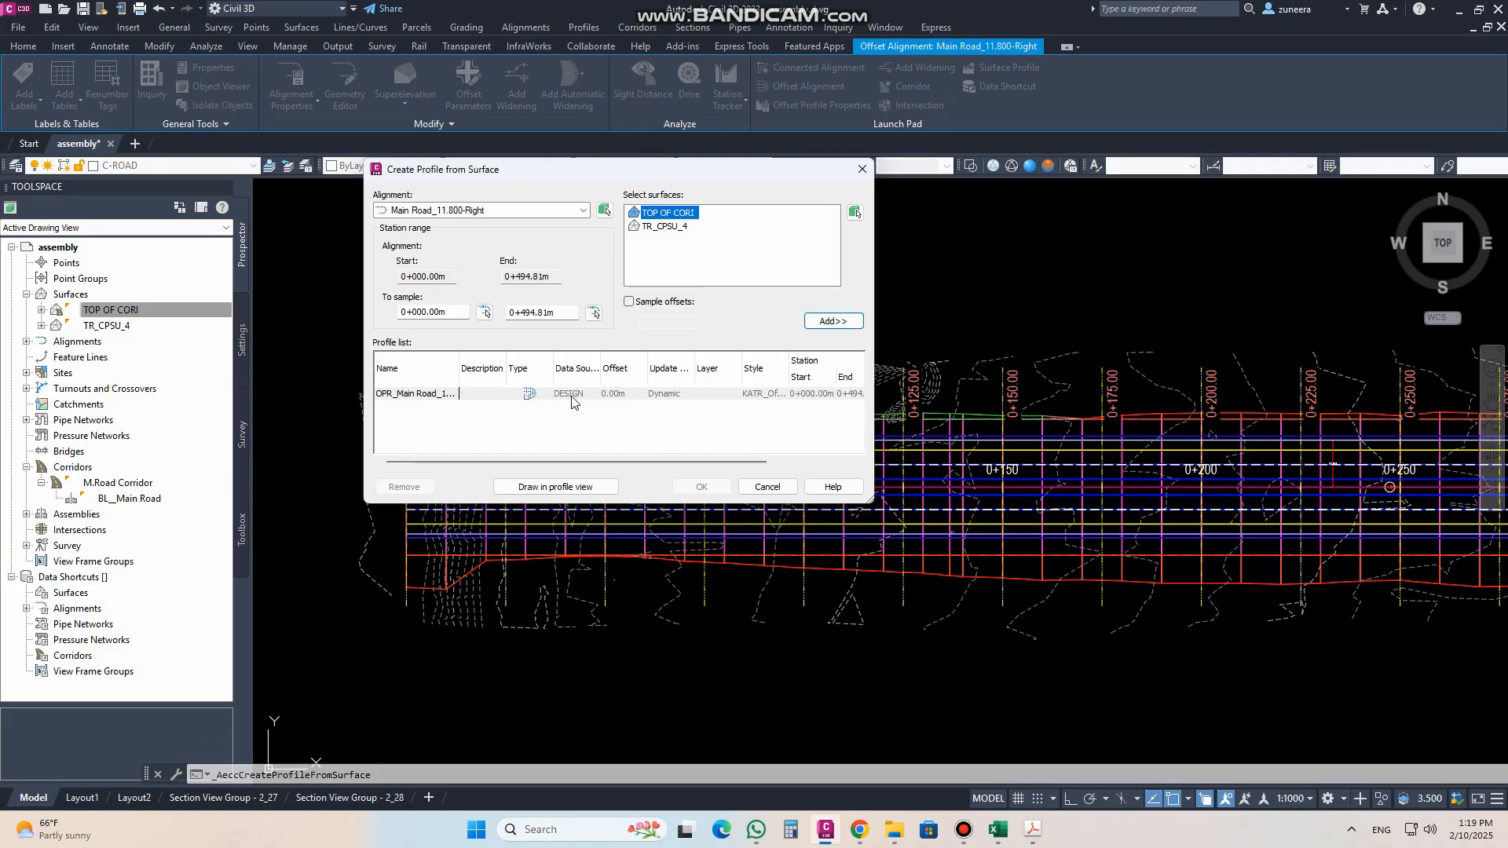
click(832, 322)
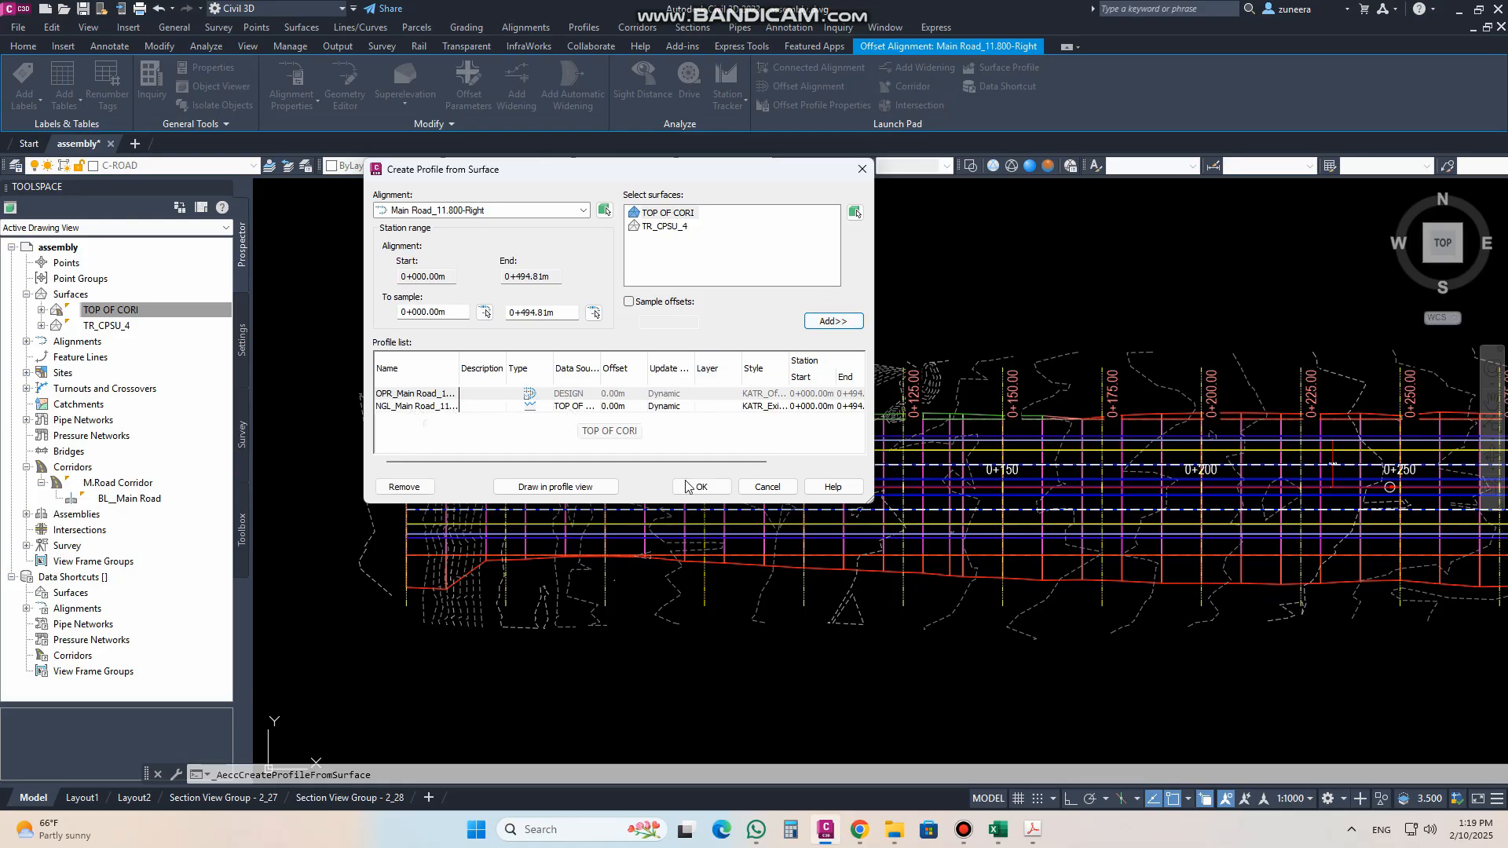
Step: Draw the profile view for the Main Road_11.800-Right alignment in the empty area east of the corridor plan
click(555, 487)
click(701, 567)
click(716, 570)
click(717, 570)
click(716, 570)
click(716, 570)
click(785, 567)
scroll(830, 504, down, 5)
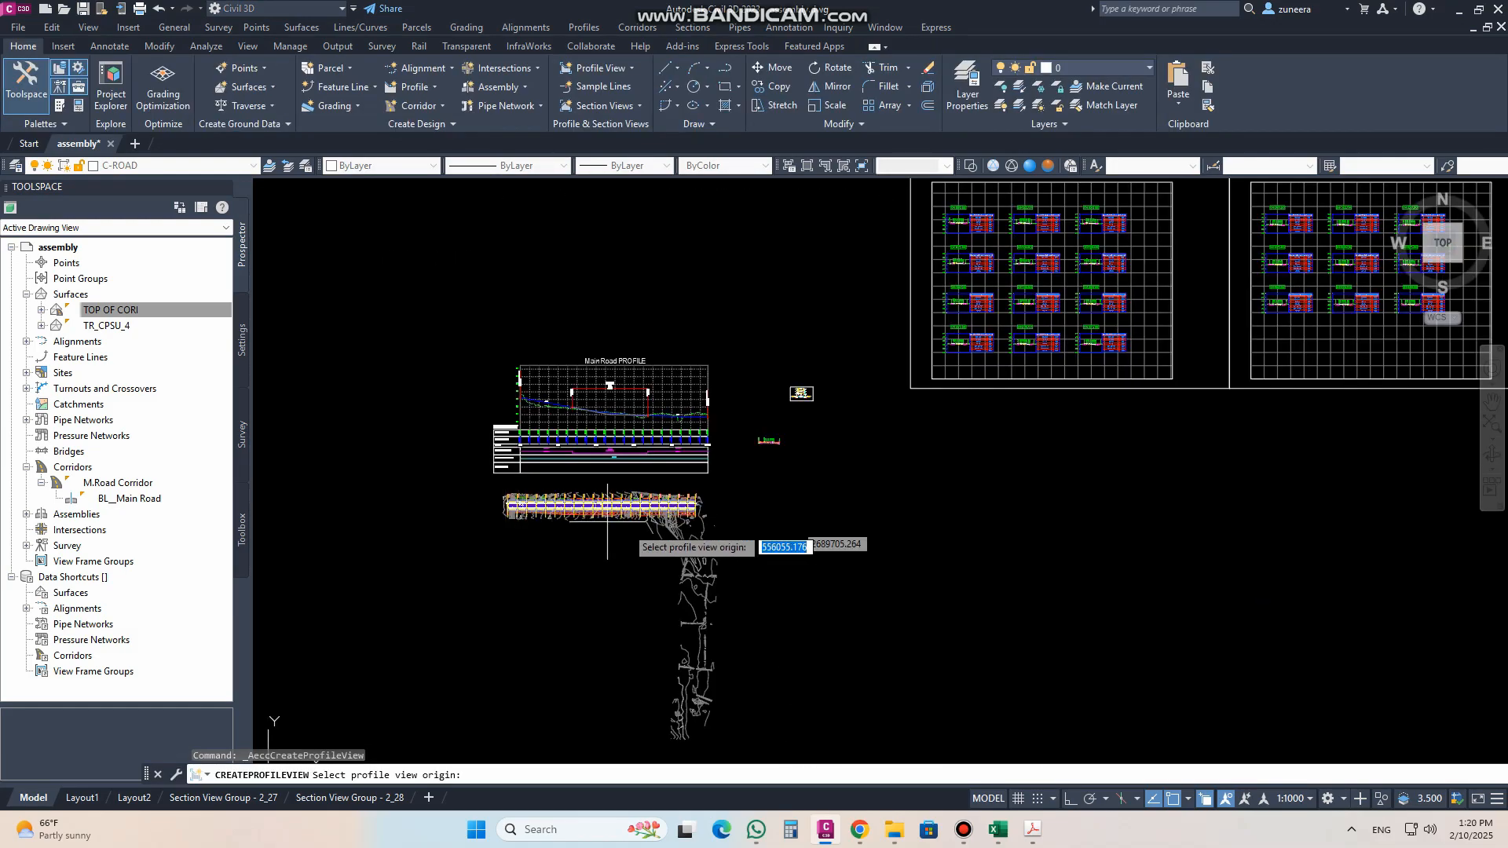
click(829, 503)
Step: Compare the two profiles in the Main Road_11.800-Right profile view and set its elevation range to automatic height
scroll(829, 440, up, 6)
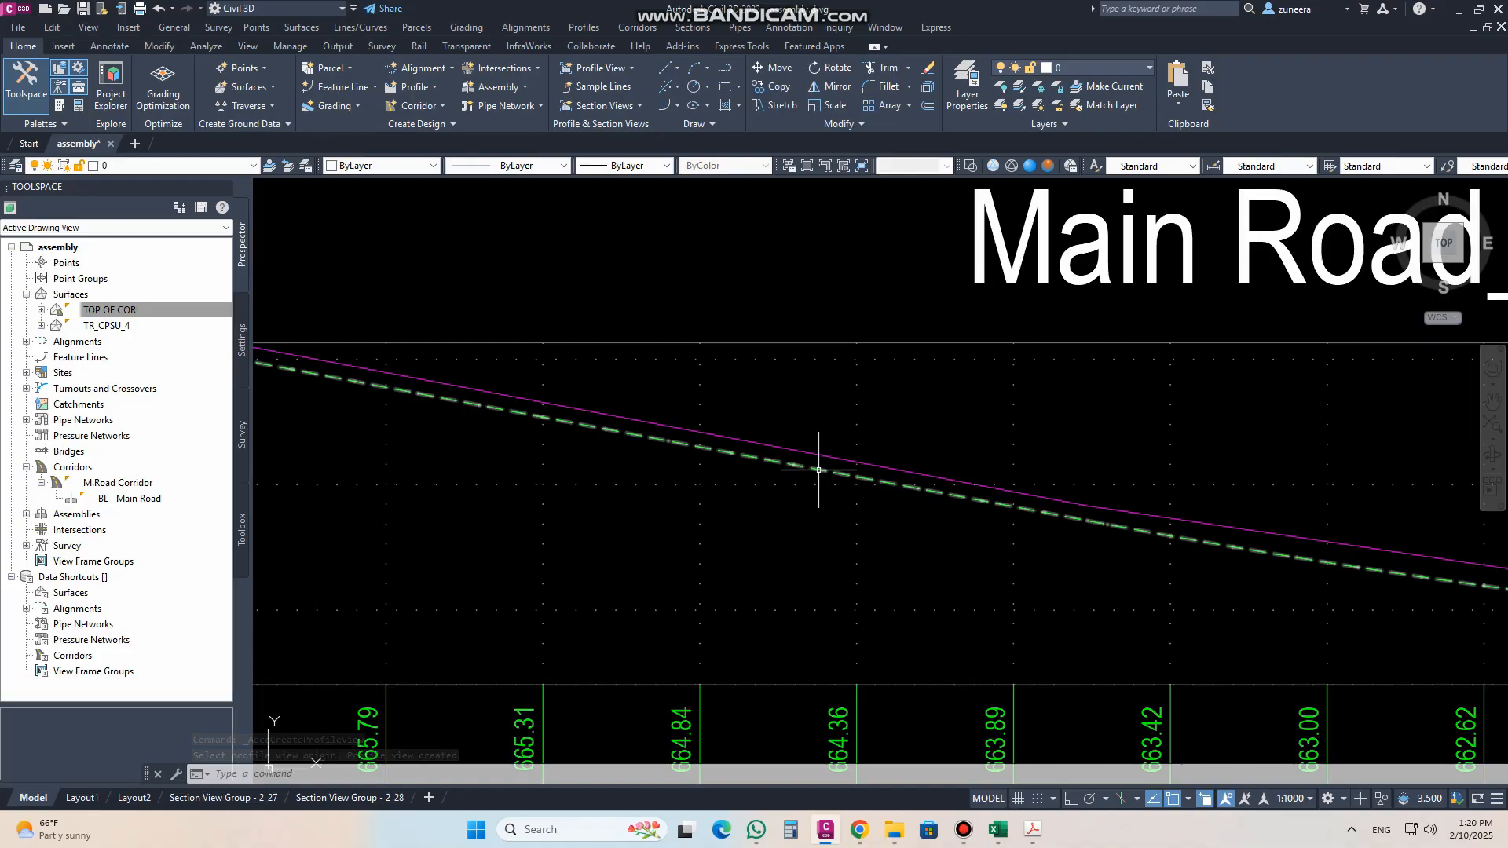
mouse_move(819, 470)
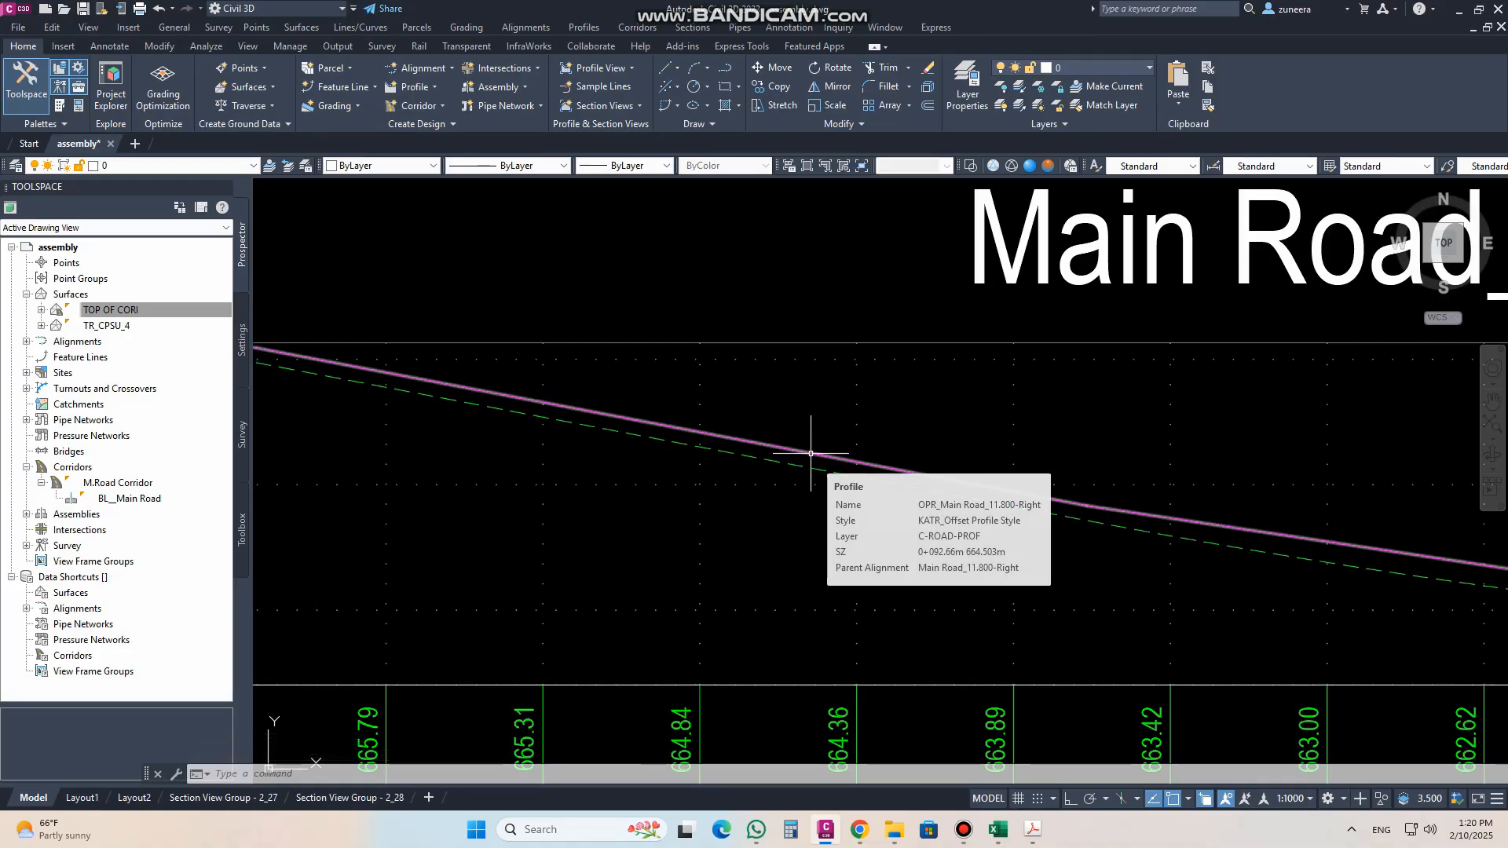
scroll(816, 459, down, 6)
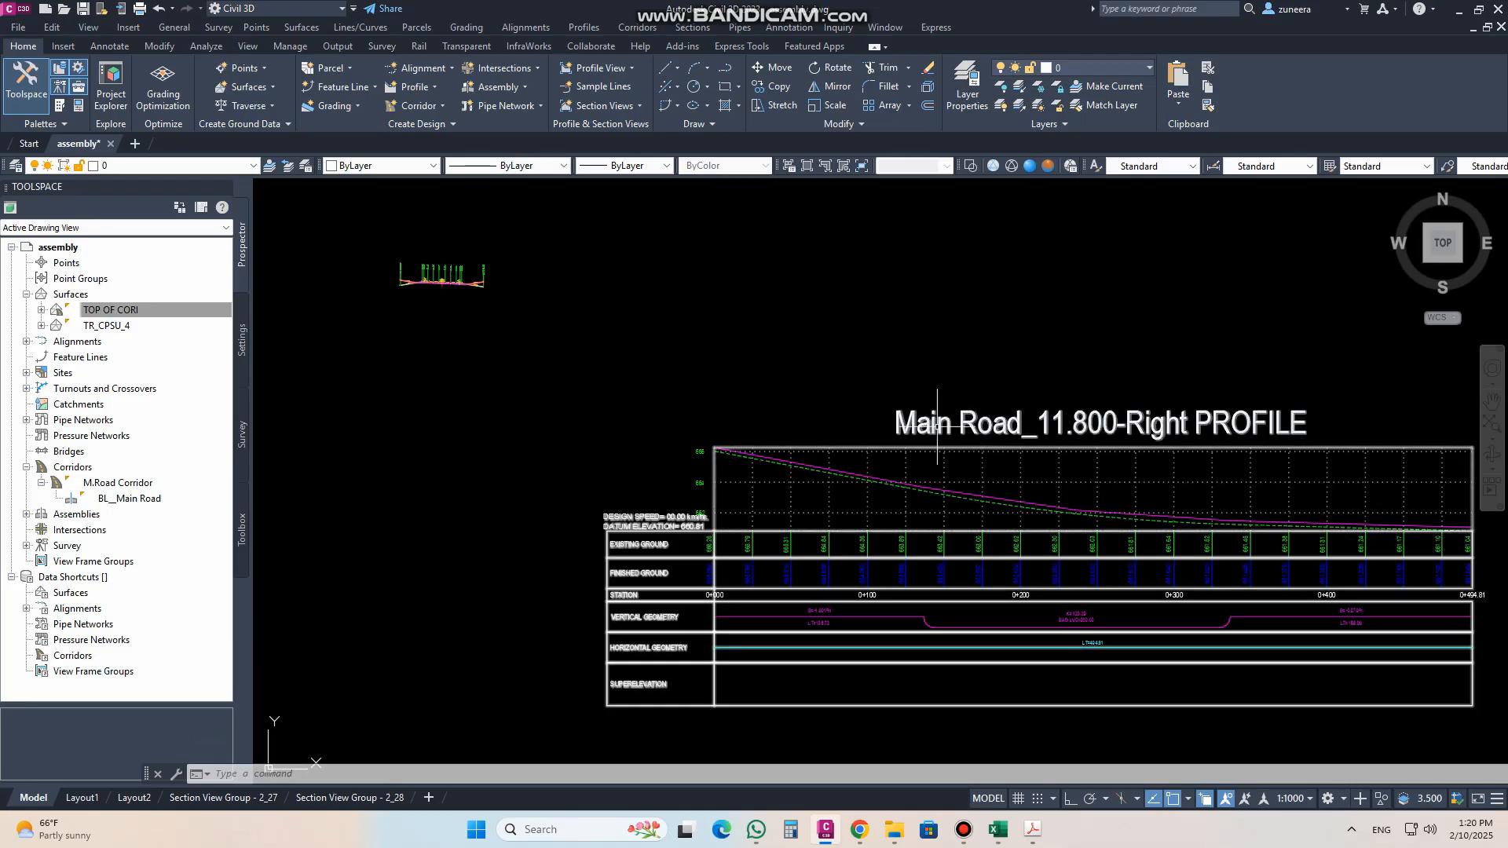
middle_drag(942, 424, 710, 367)
scroll(831, 406, down, 4)
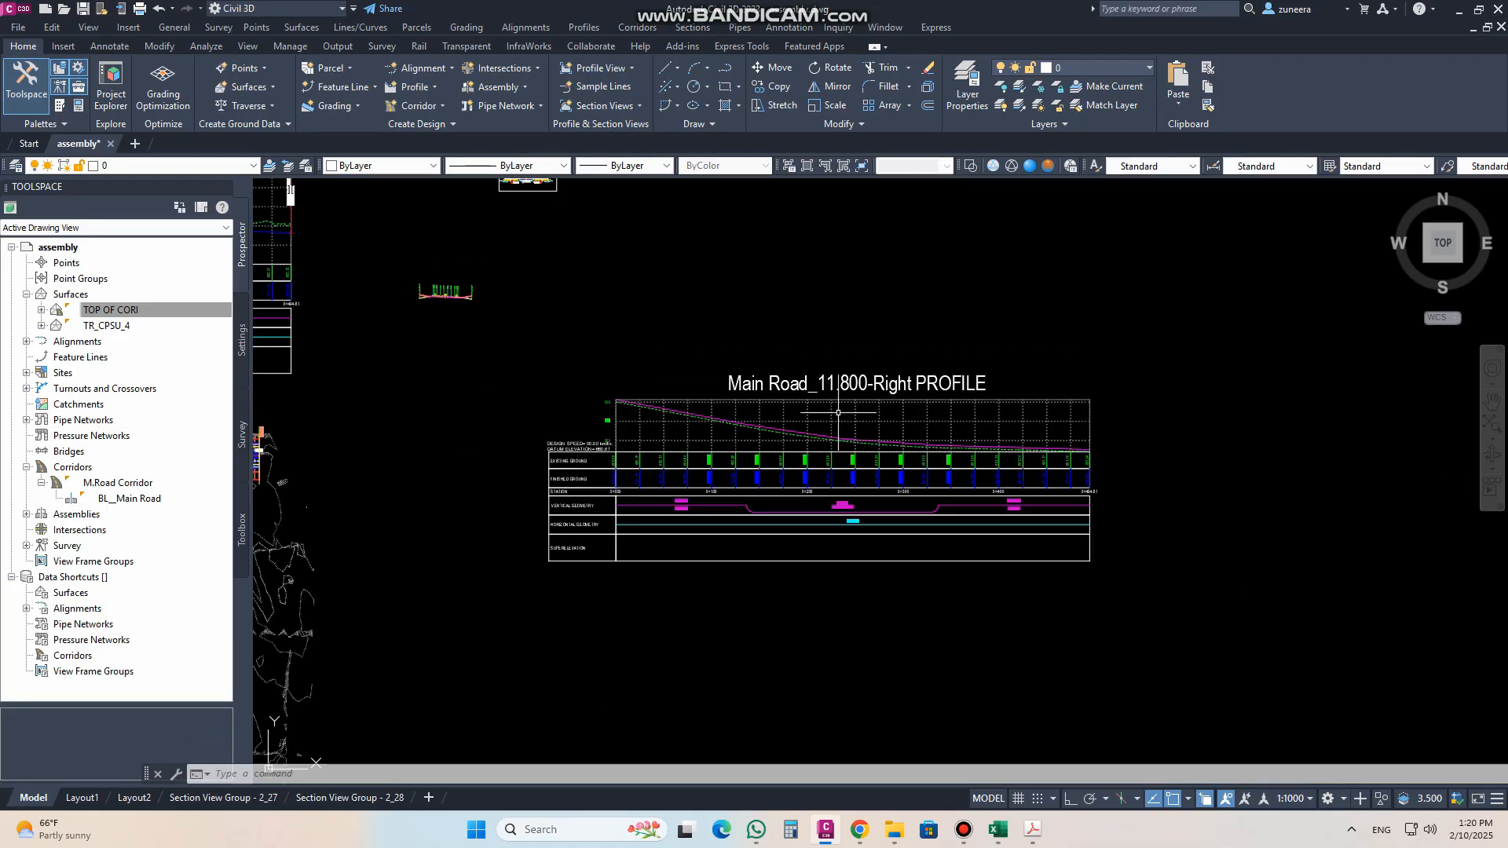
scroll(817, 413, up, 4)
click(758, 399)
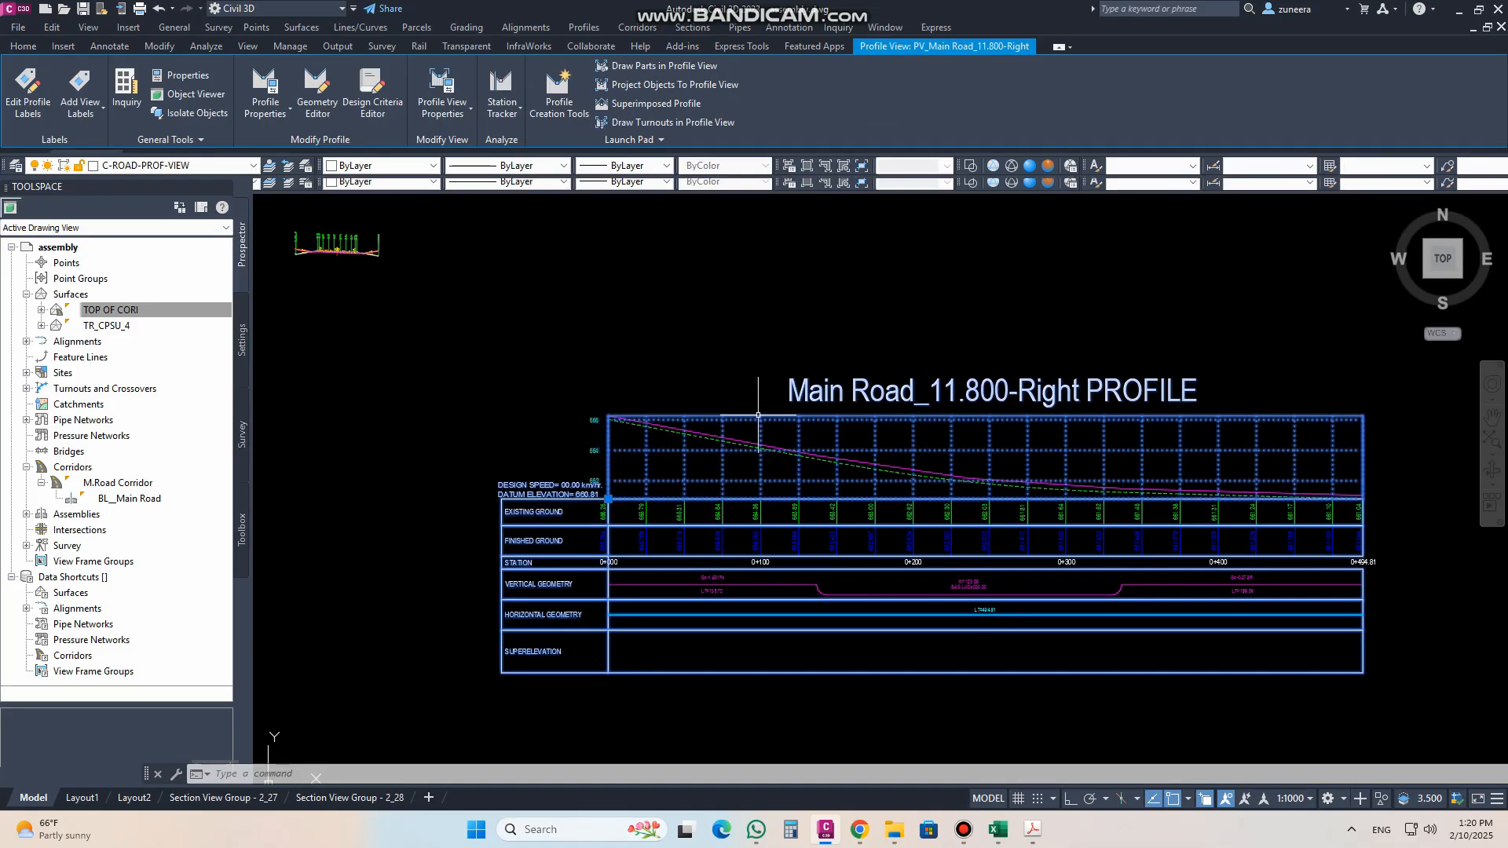
right_click(759, 401)
click(836, 557)
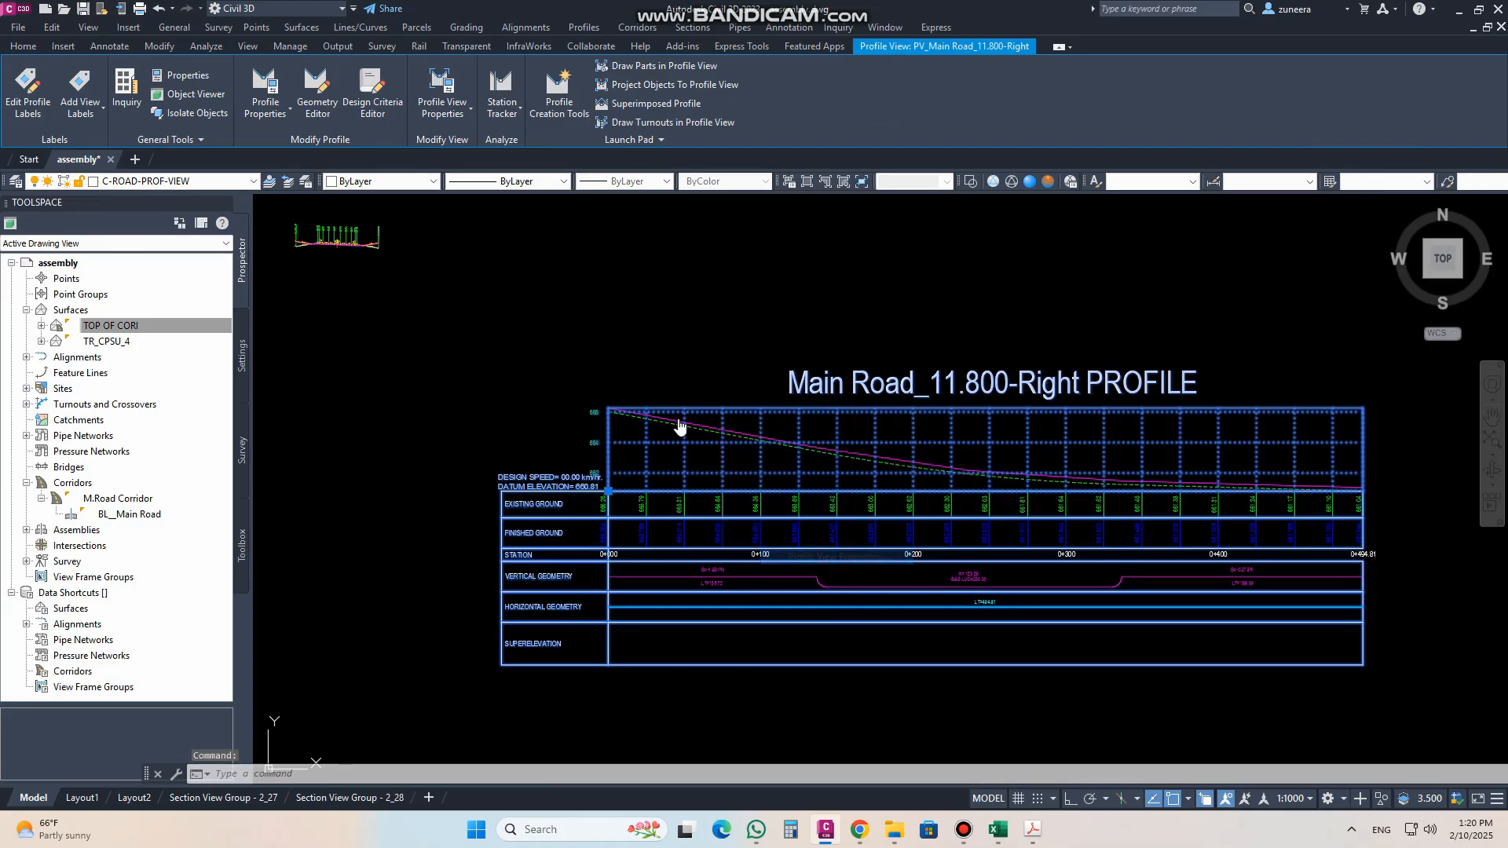
click(227, 290)
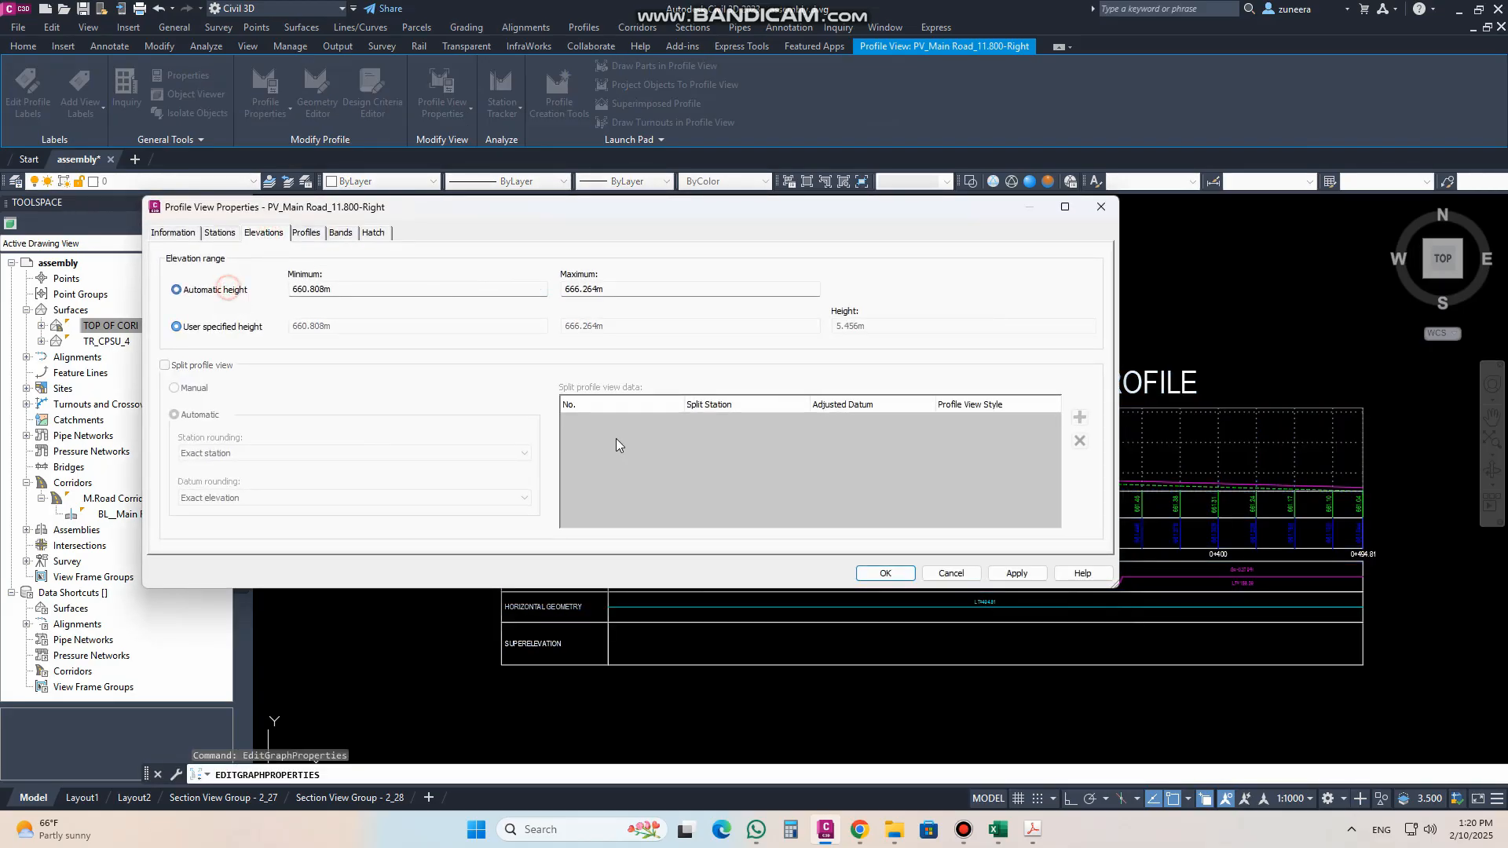
click(1024, 579)
click(885, 575)
Step: Sample the TOP OF CORI surface along the Main Road_11.800-Left offset alignment for a surface profile
scroll(883, 550, down, 2)
scroll(919, 523, down, 2)
middle_drag(745, 437, 855, 427)
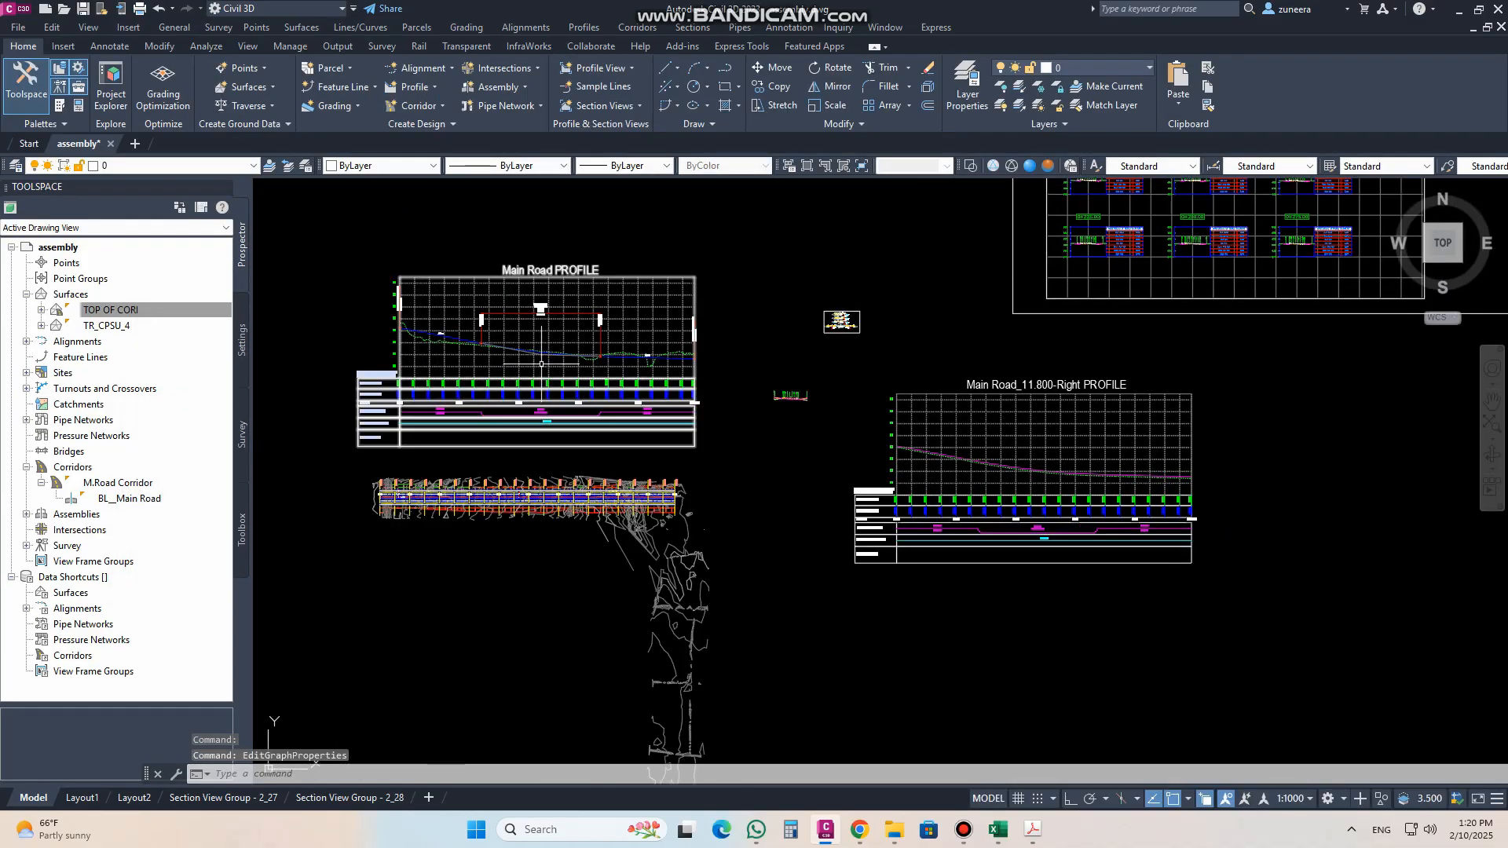
scroll(407, 498, up, 6)
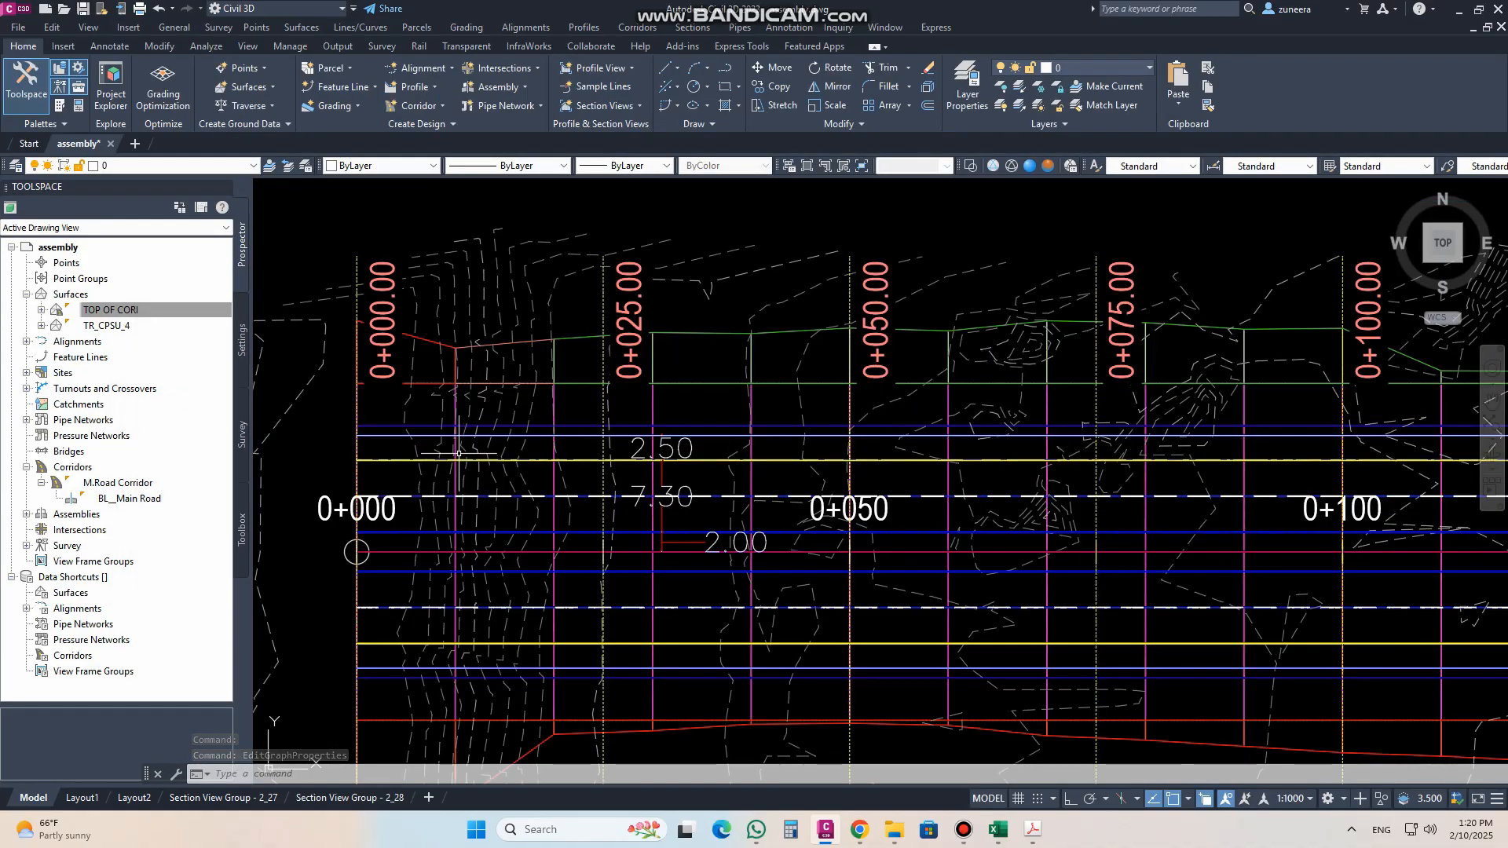
click(427, 434)
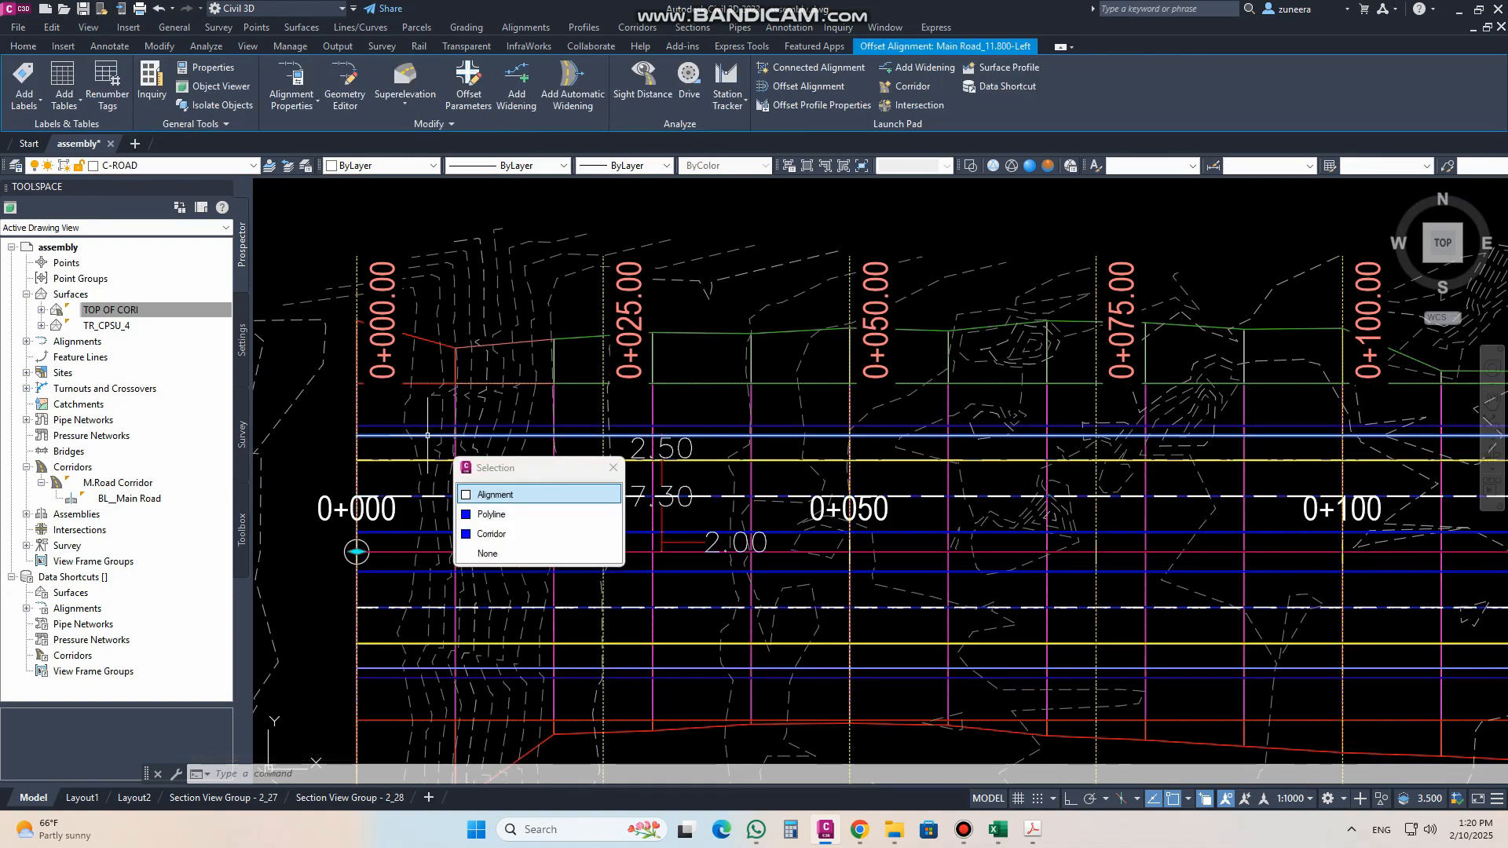
click(497, 495)
click(1003, 71)
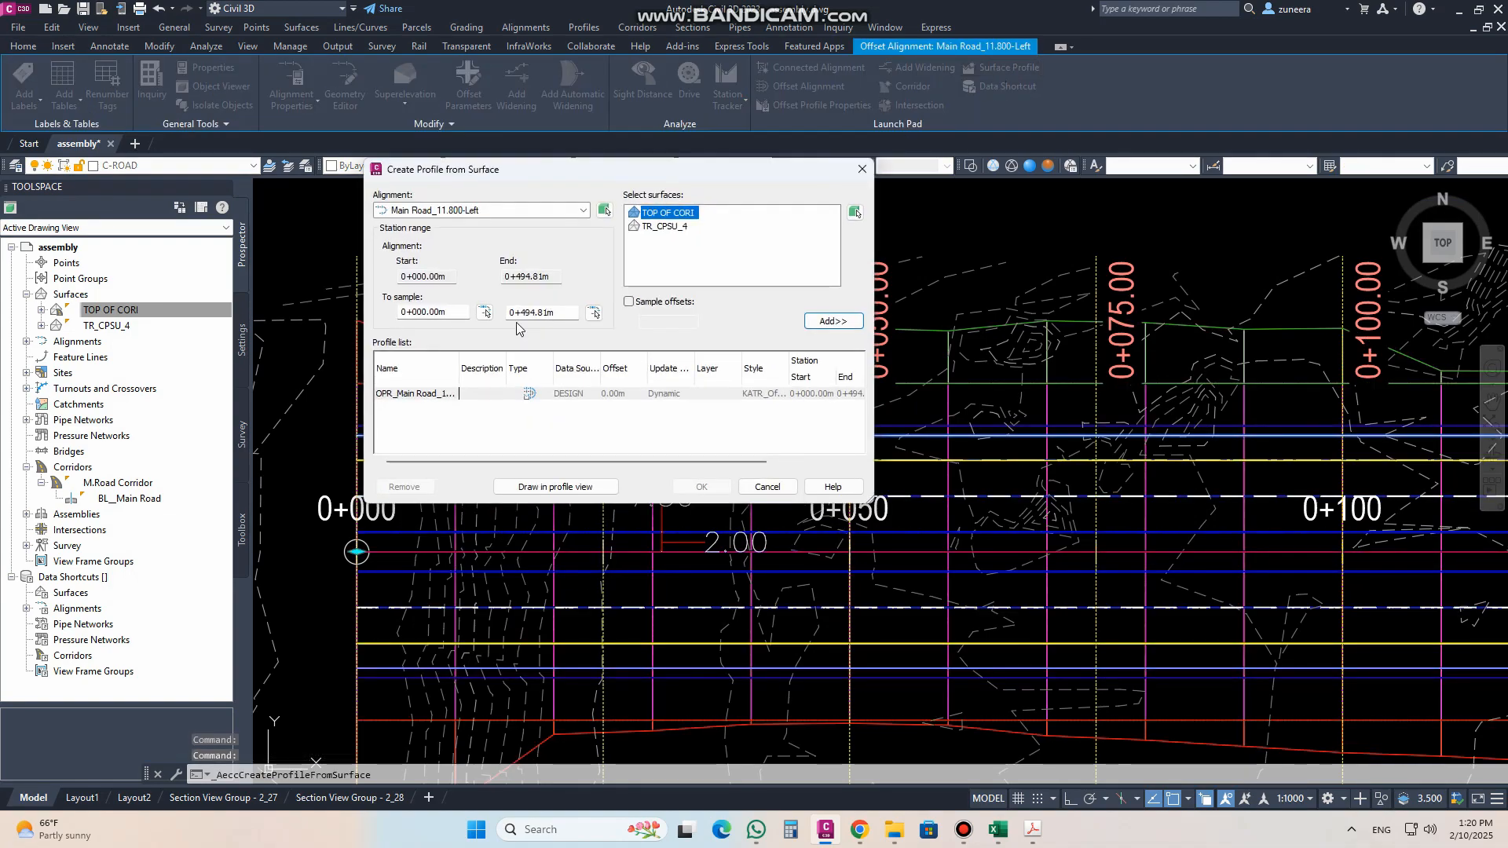
click(832, 320)
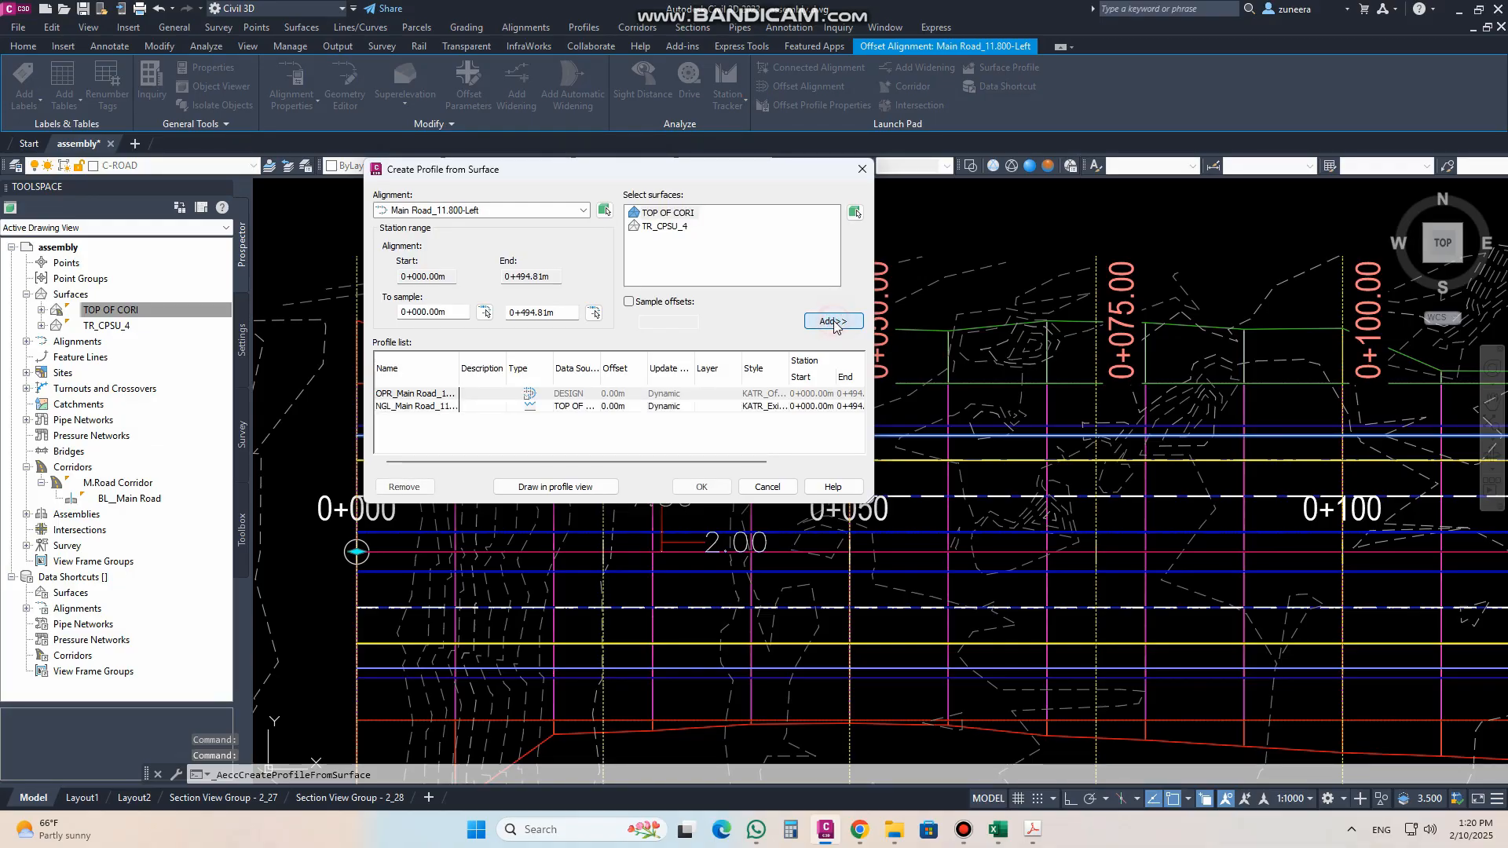
Step: Draw the profile view for the Main Road_11.800-Left alignment in the empty area south of the Main Road_11.800-Right profile view
click(555, 487)
click(719, 567)
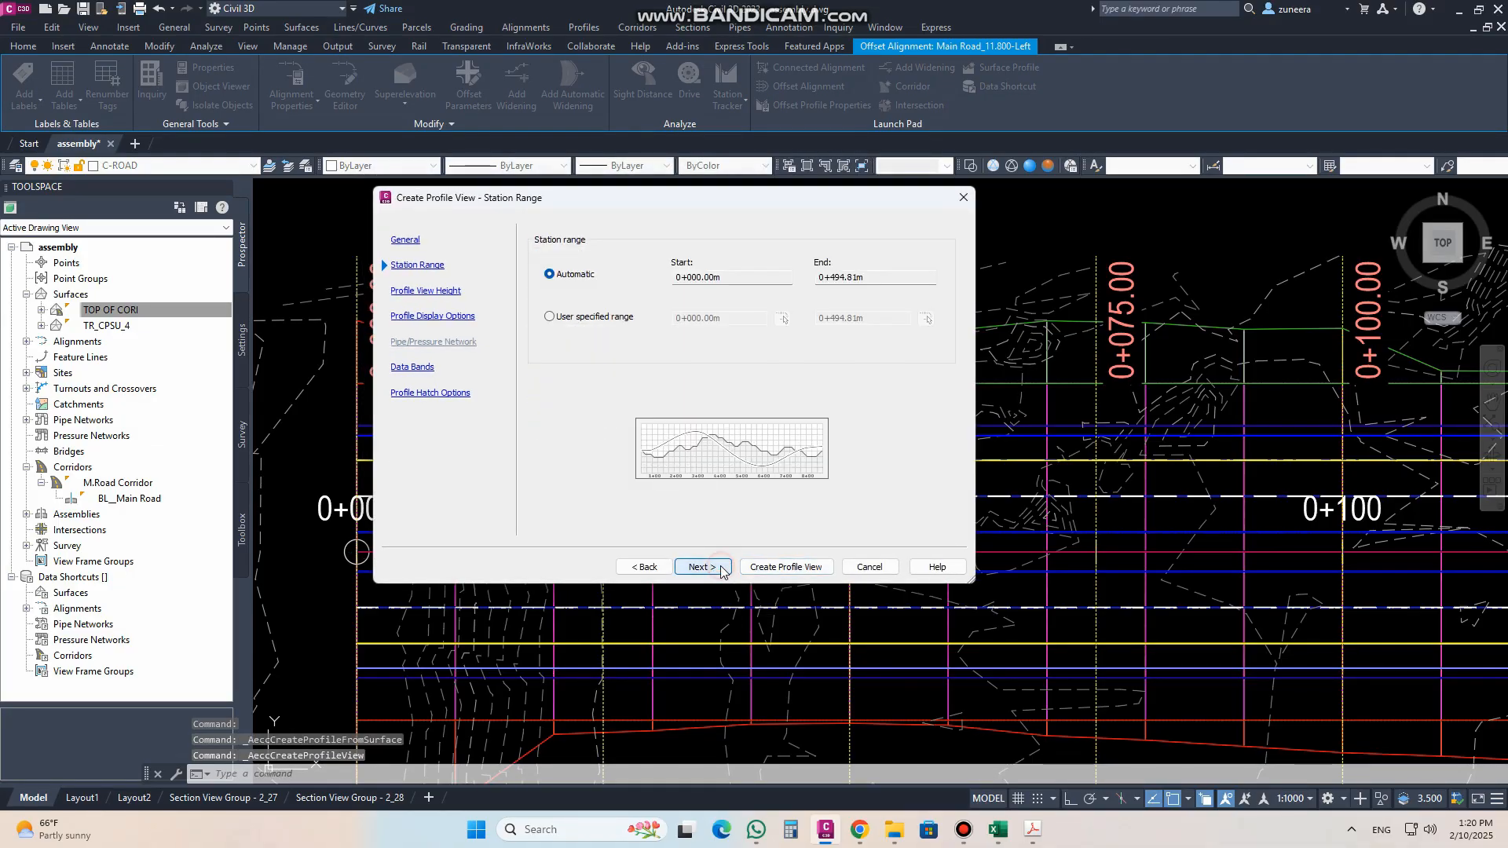
click(719, 567)
click(719, 567)
click(719, 567)
click(718, 567)
click(719, 567)
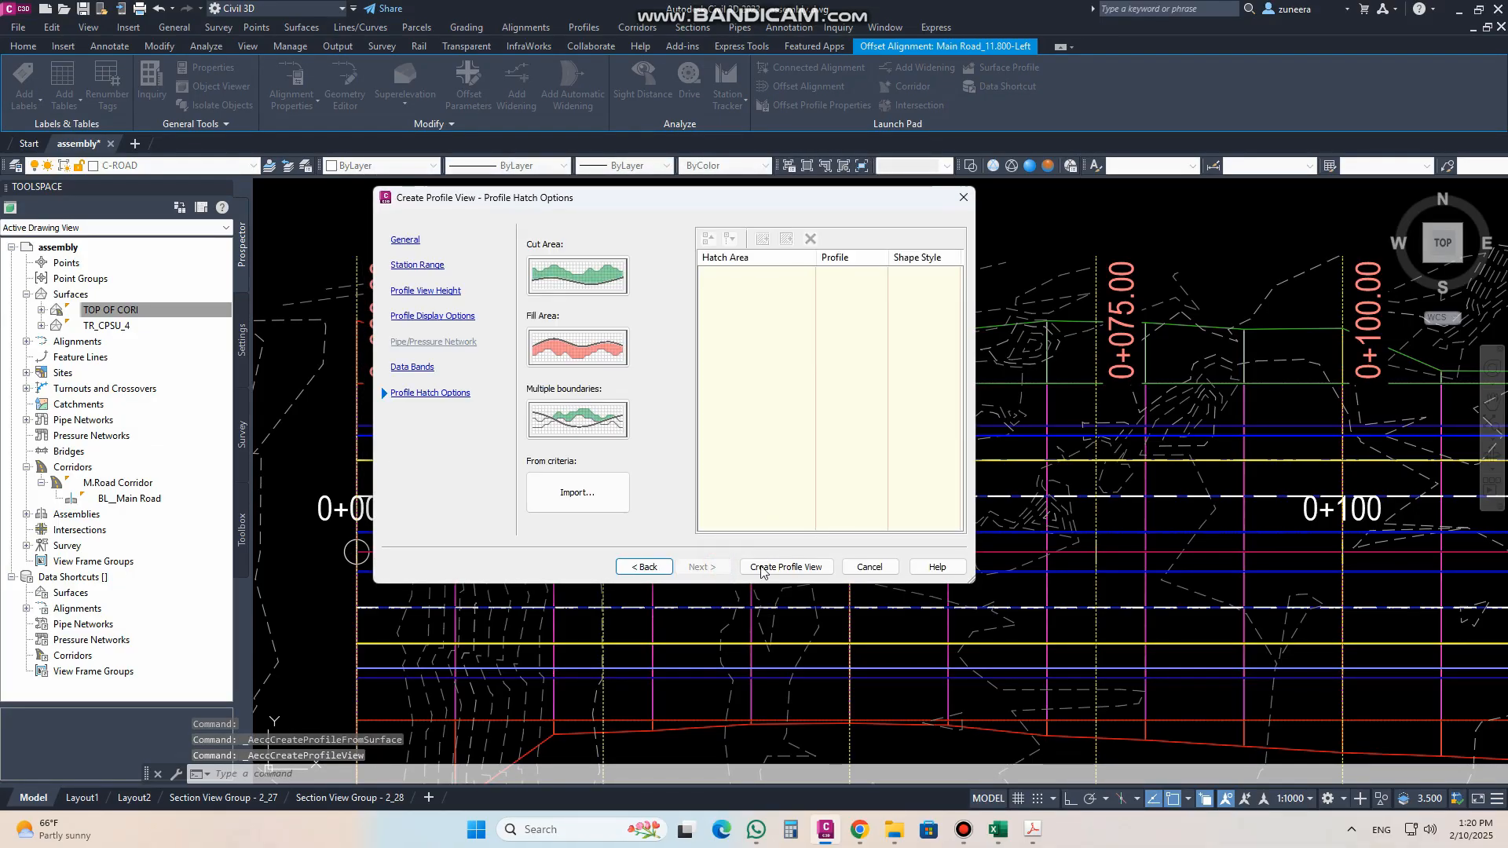
click(786, 567)
scroll(559, 454, down, 8)
scroll(552, 424, down, 6)
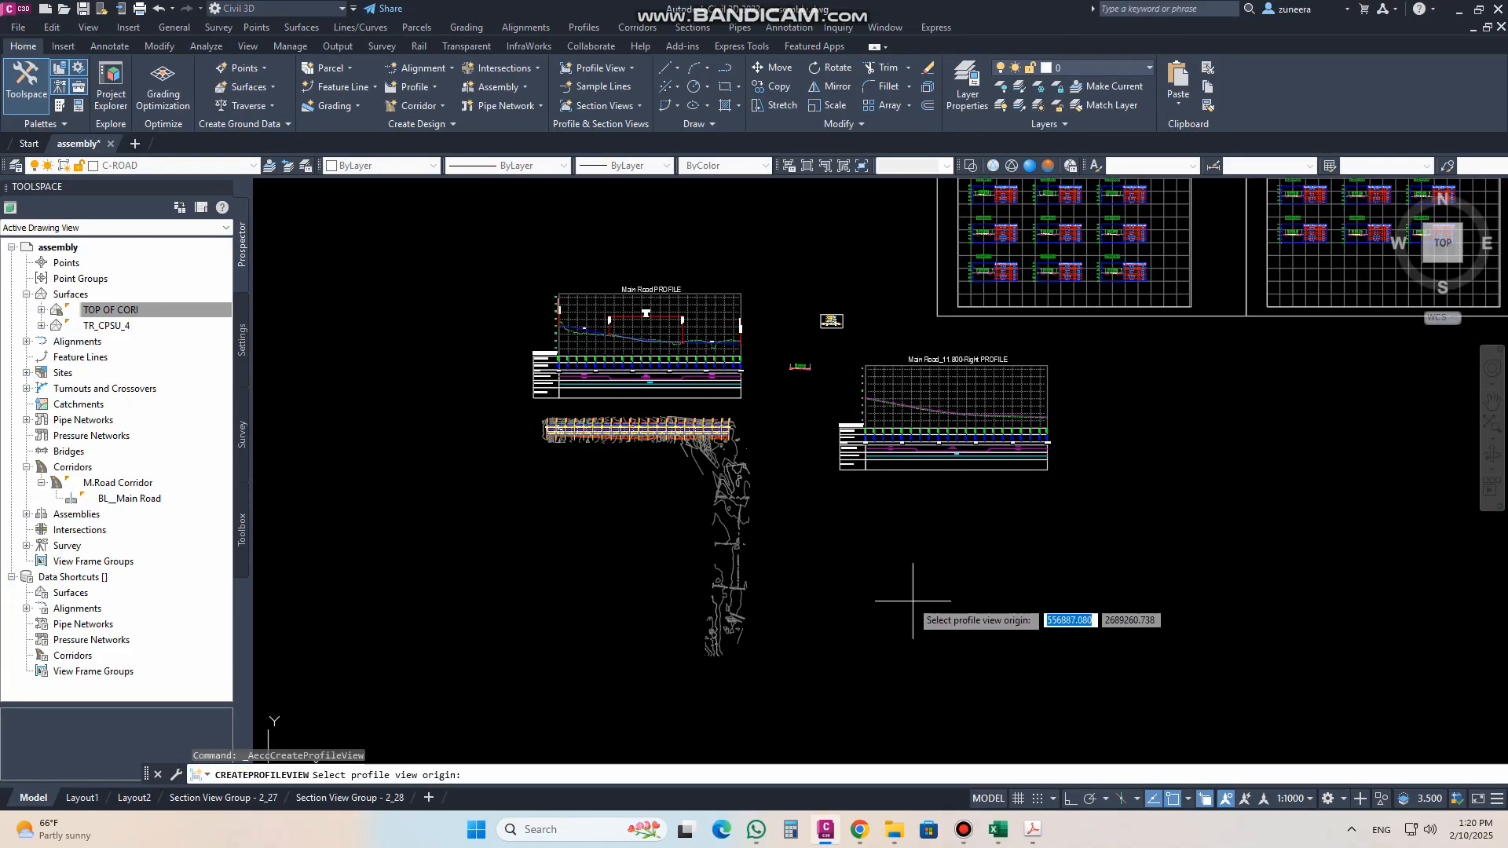
middle_drag(912, 605, 871, 486)
click(799, 497)
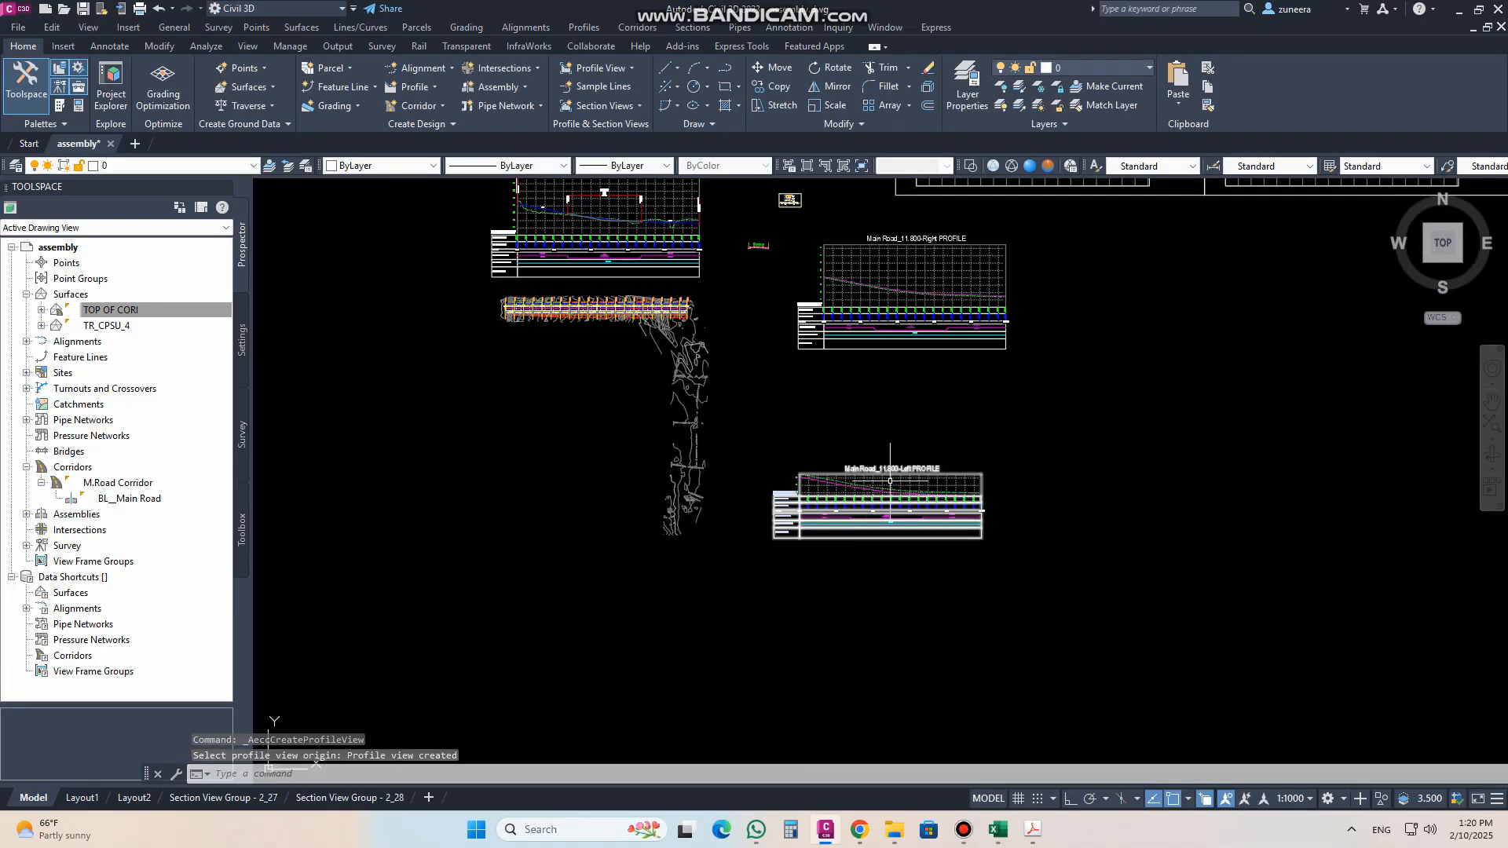
Step: Set the elevation range of the Main Road_11.800-Left profile view to automatic height
scroll(898, 488, up, 8)
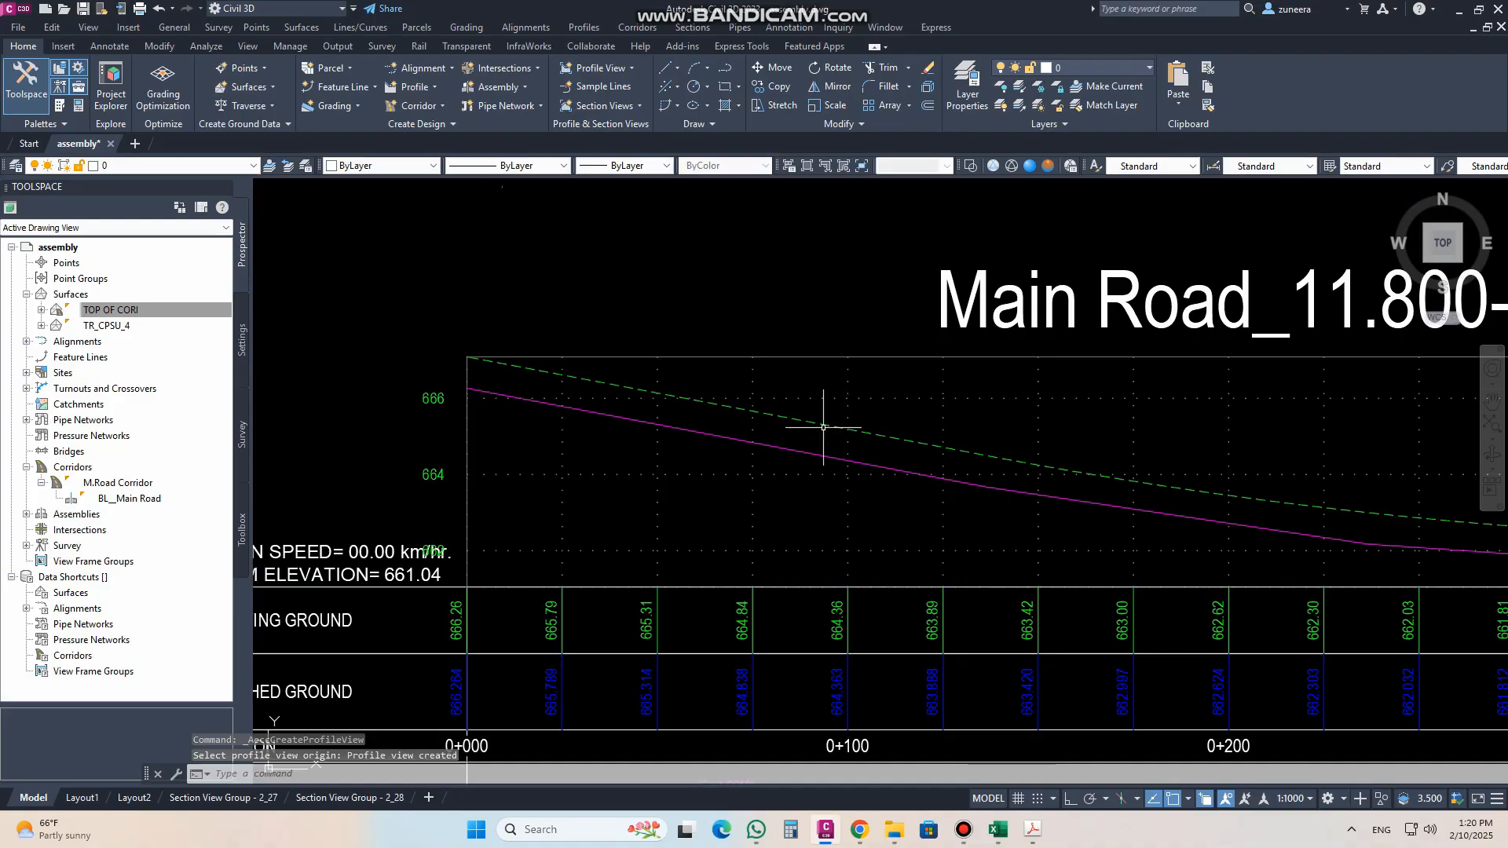
click(789, 361)
right_click(785, 361)
click(846, 515)
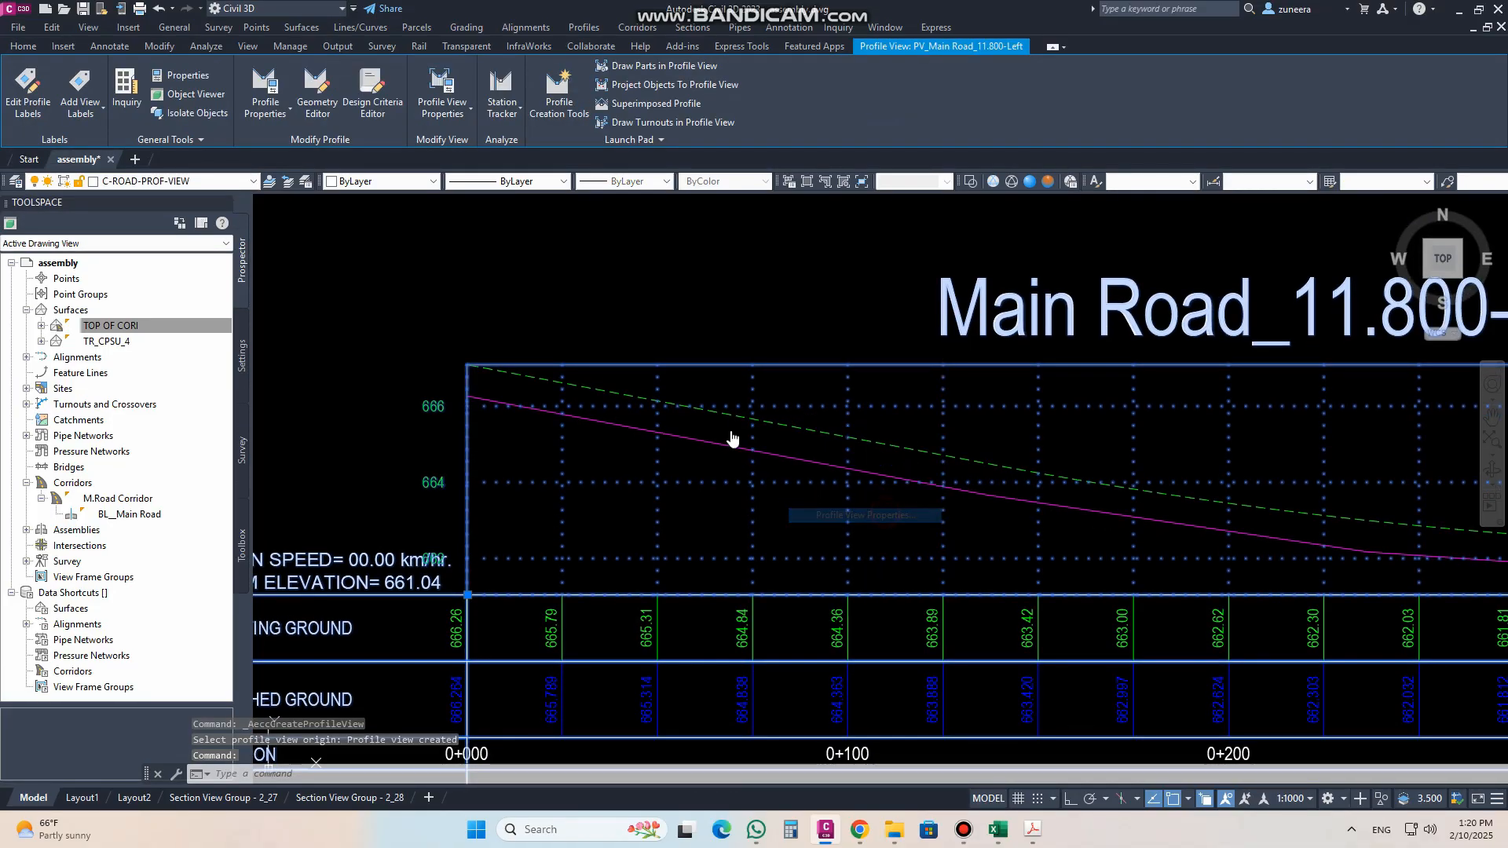
click(268, 235)
click(227, 290)
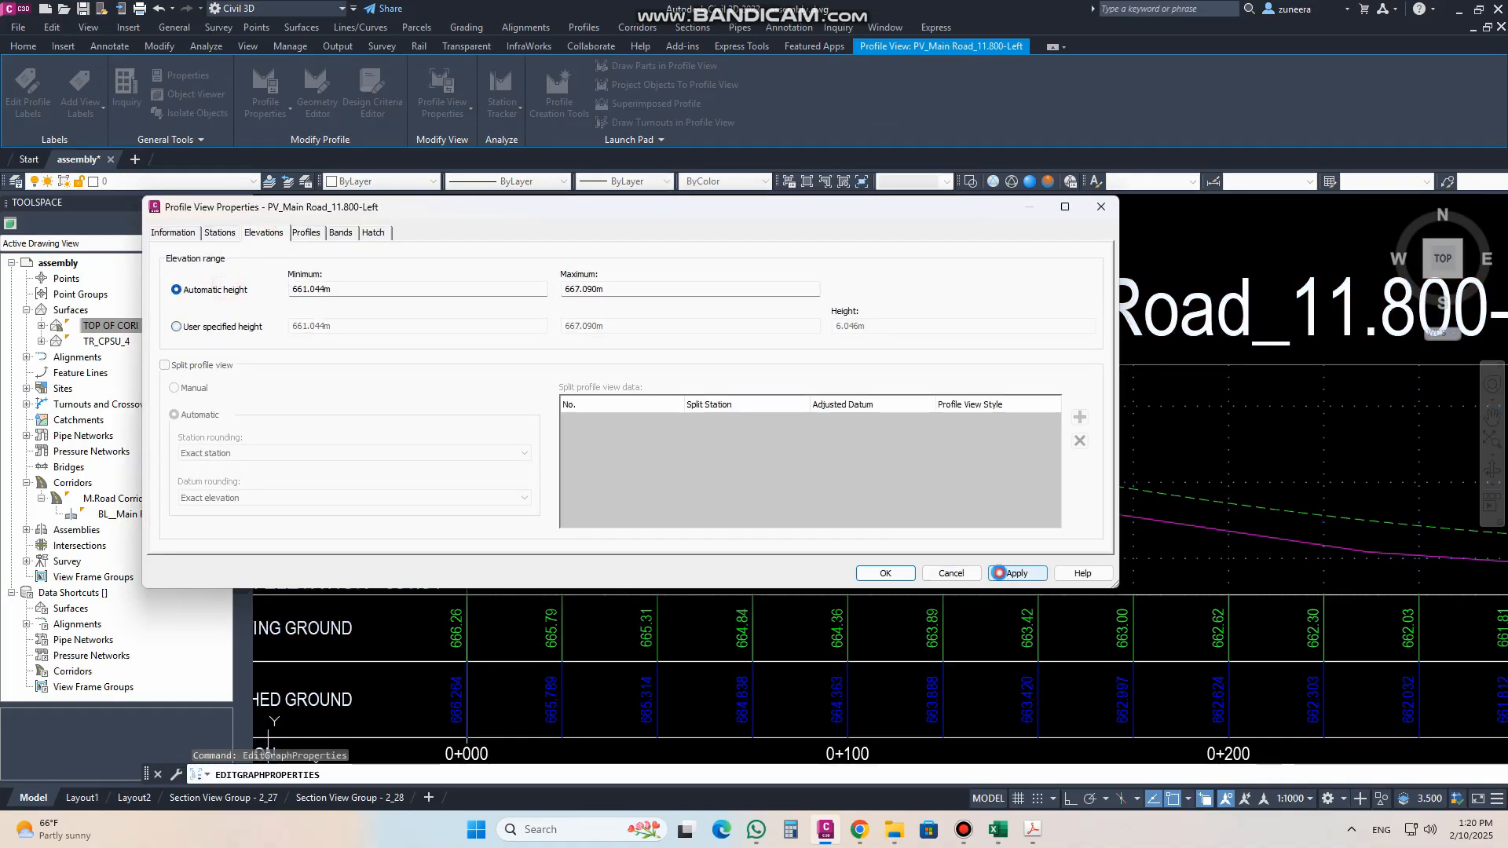
click(885, 572)
scroll(746, 515, down, 10)
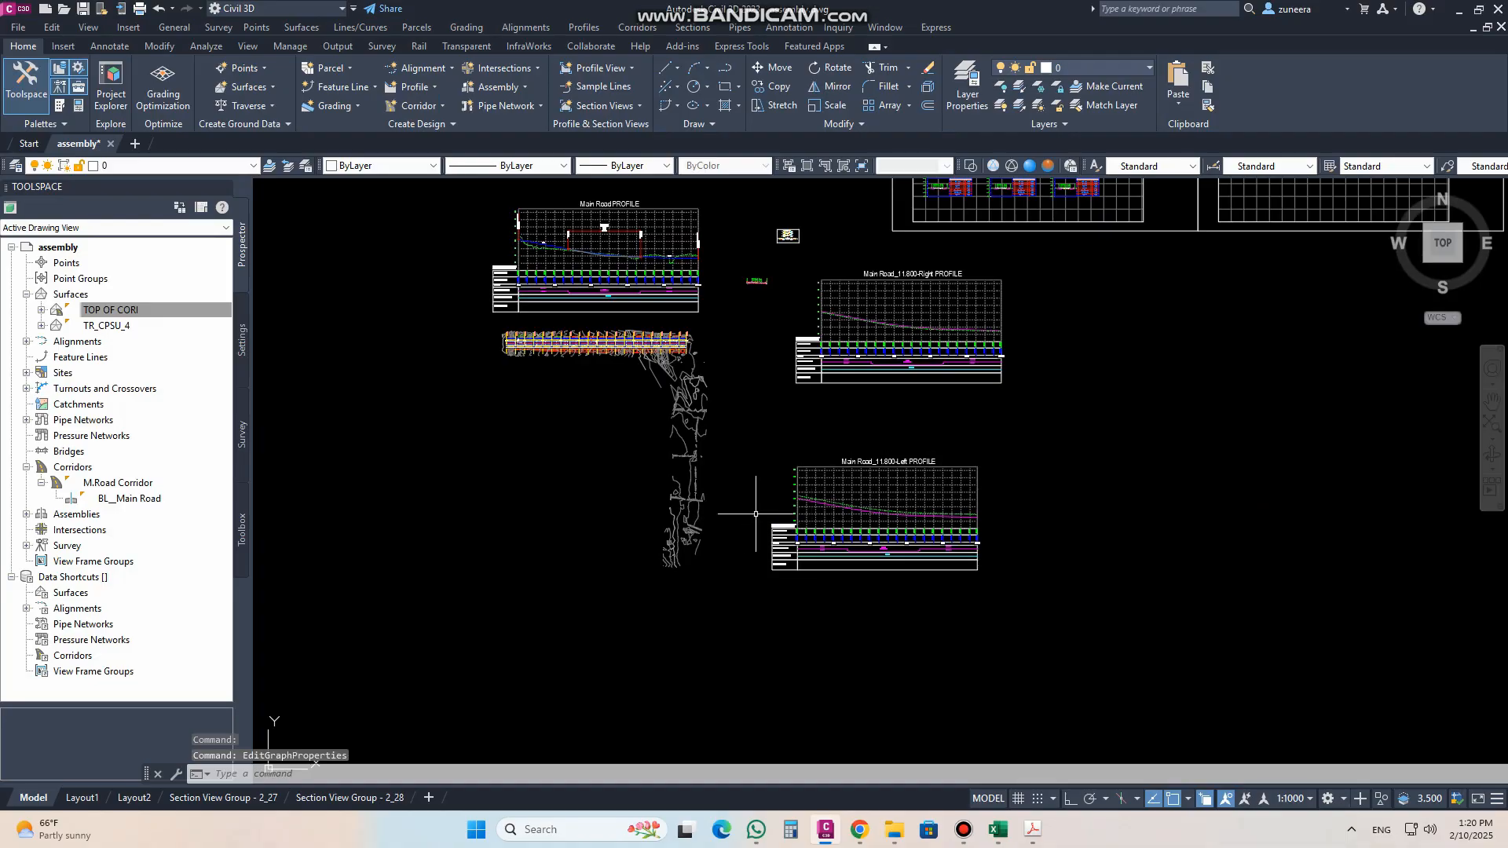
key(Escape)
Step: Choose the dashed surface profile of Main Road_11.800-Right as the superimpose source and the Main Road profile view as its destination
middle_drag(790, 450, 865, 572)
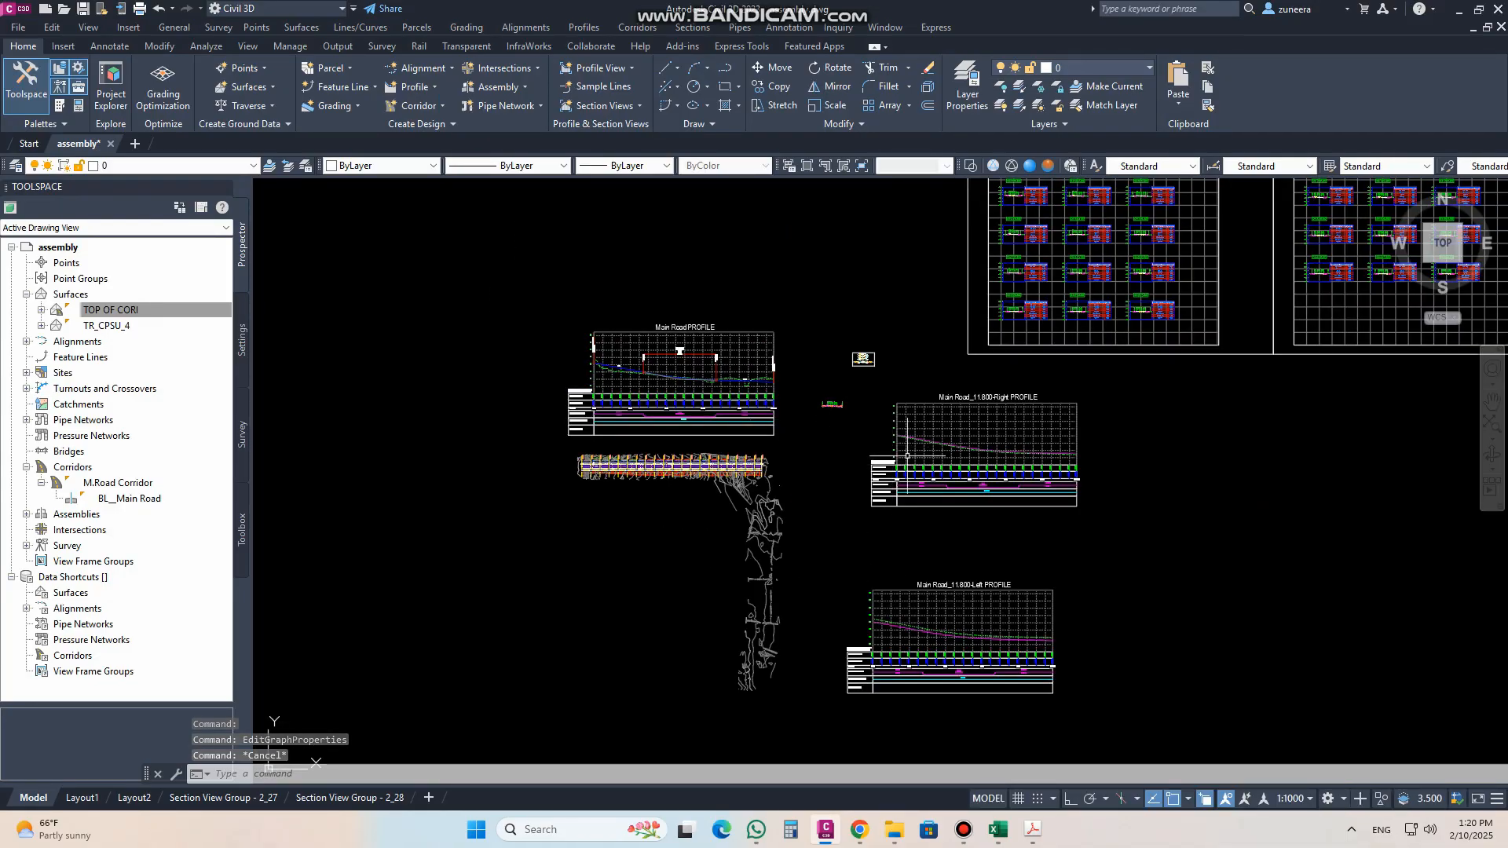
scroll(739, 344, up, 4)
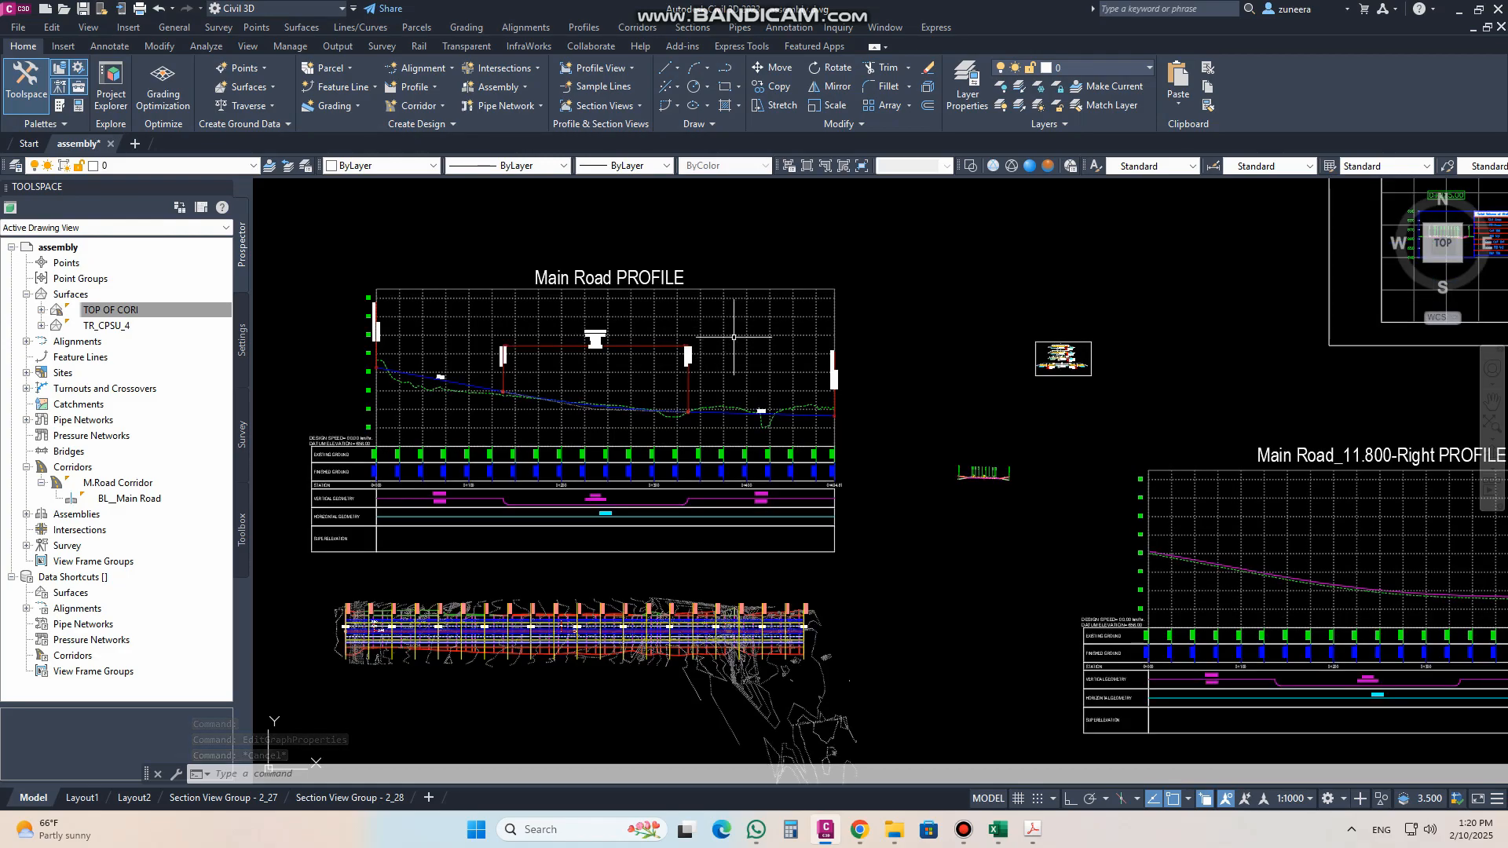
click(733, 337)
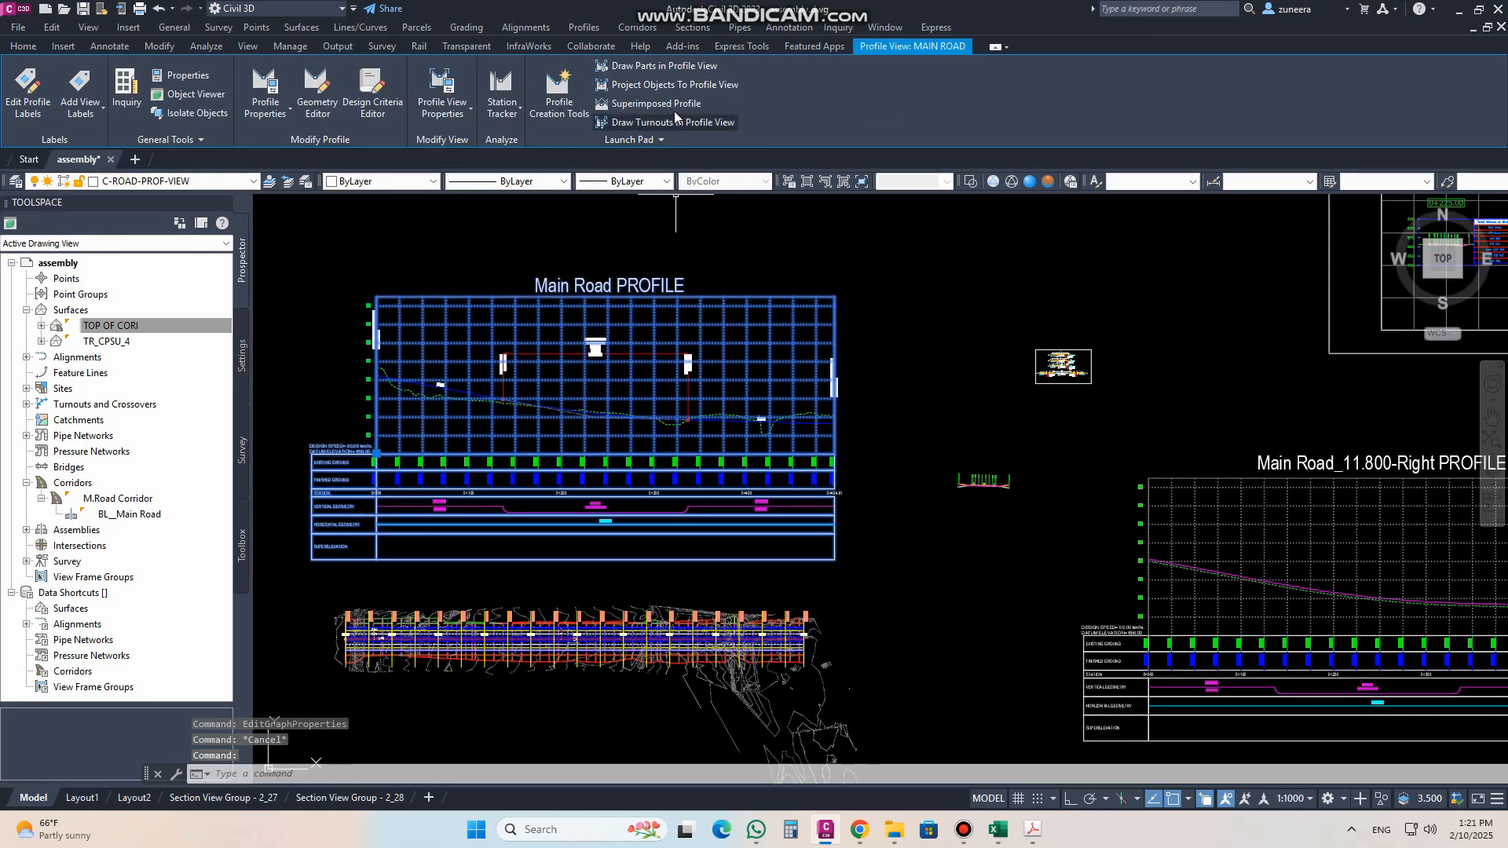
click(658, 104)
scroll(1248, 590, up, 5)
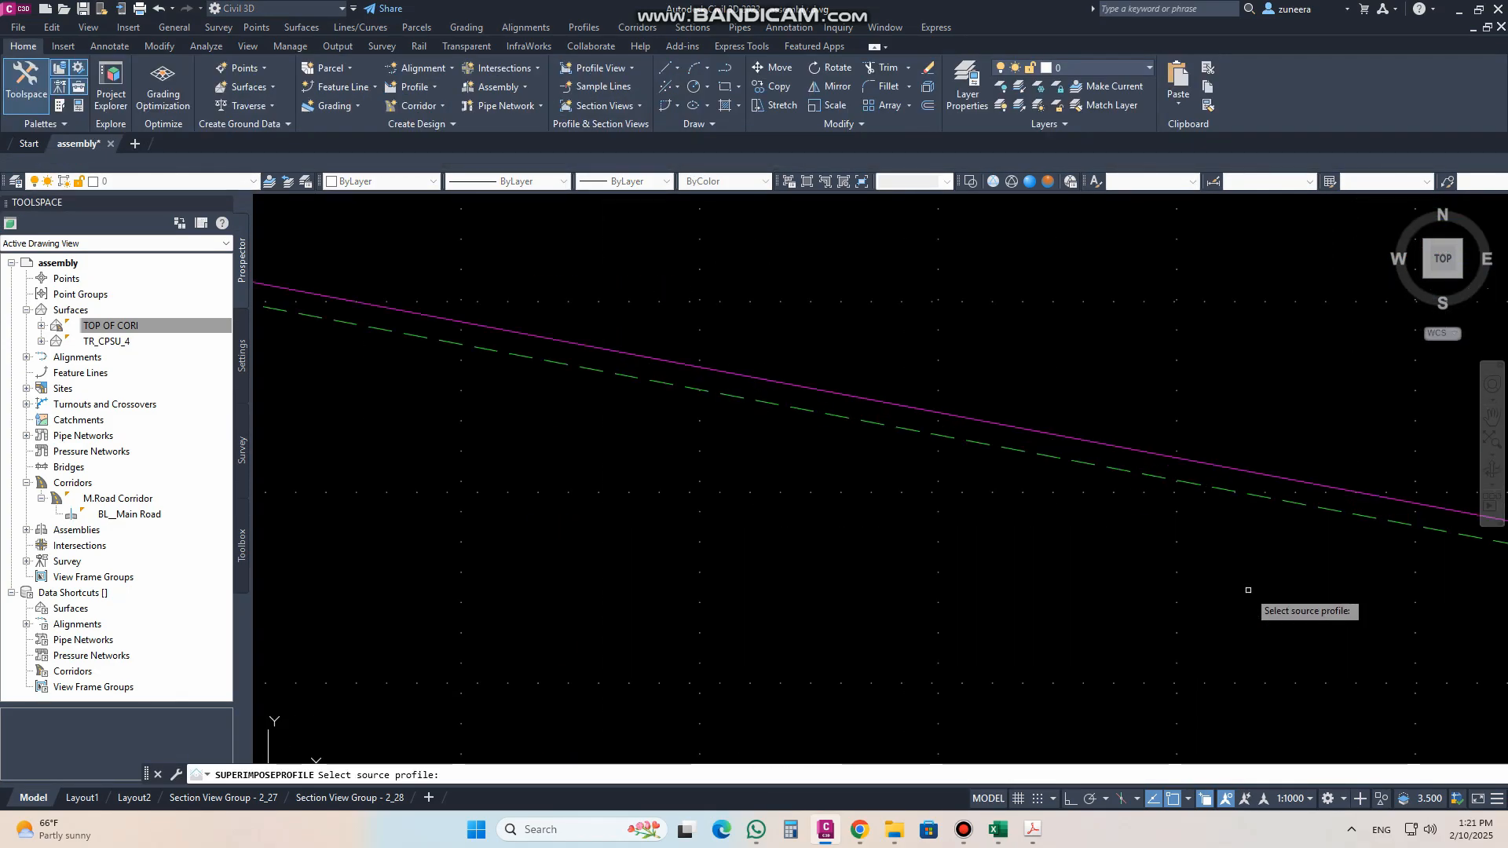
click(1040, 454)
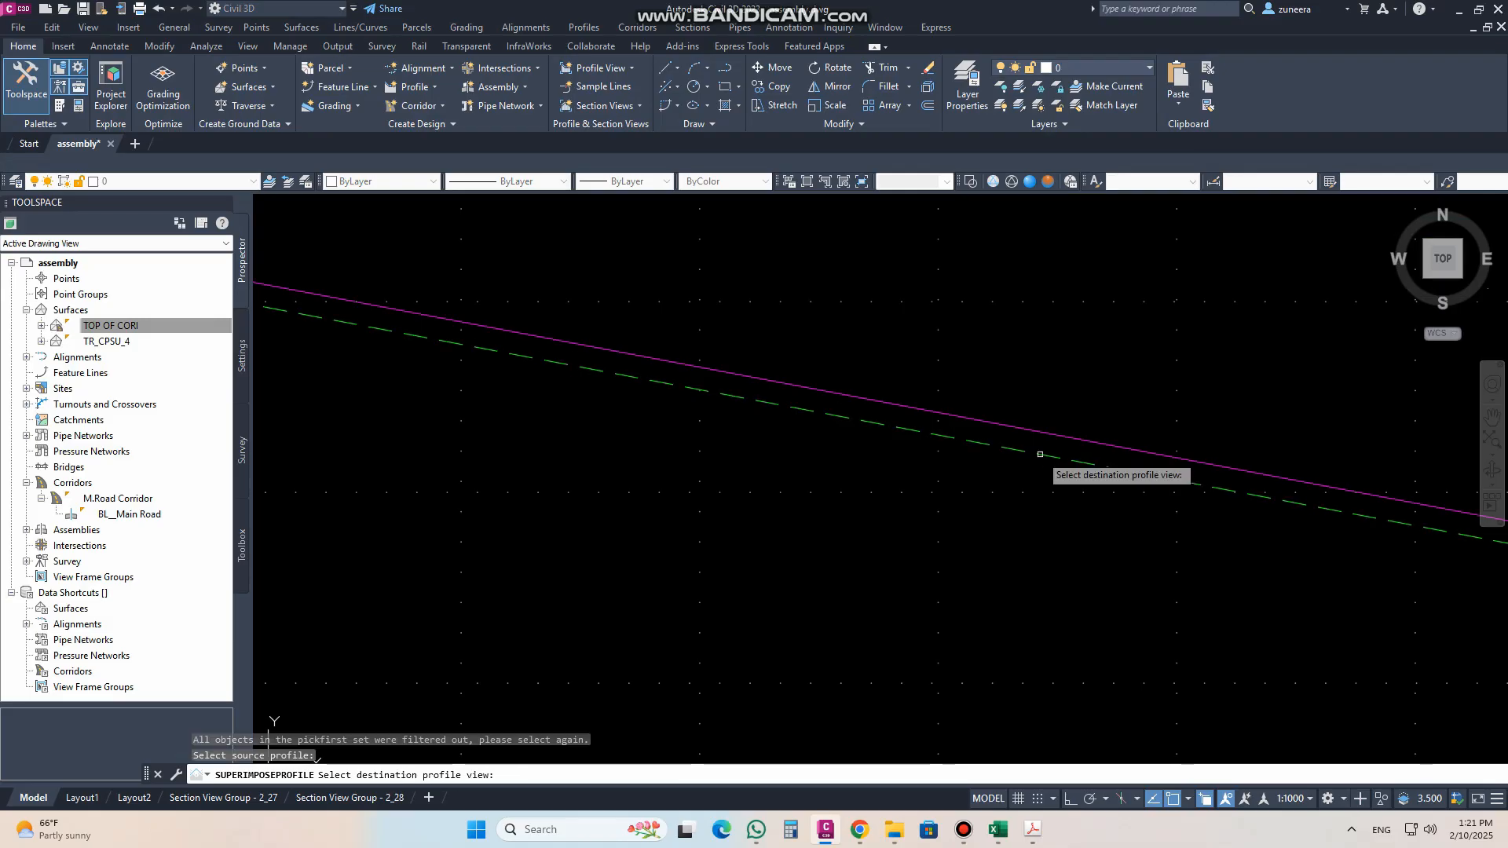
scroll(1063, 518, down, 5)
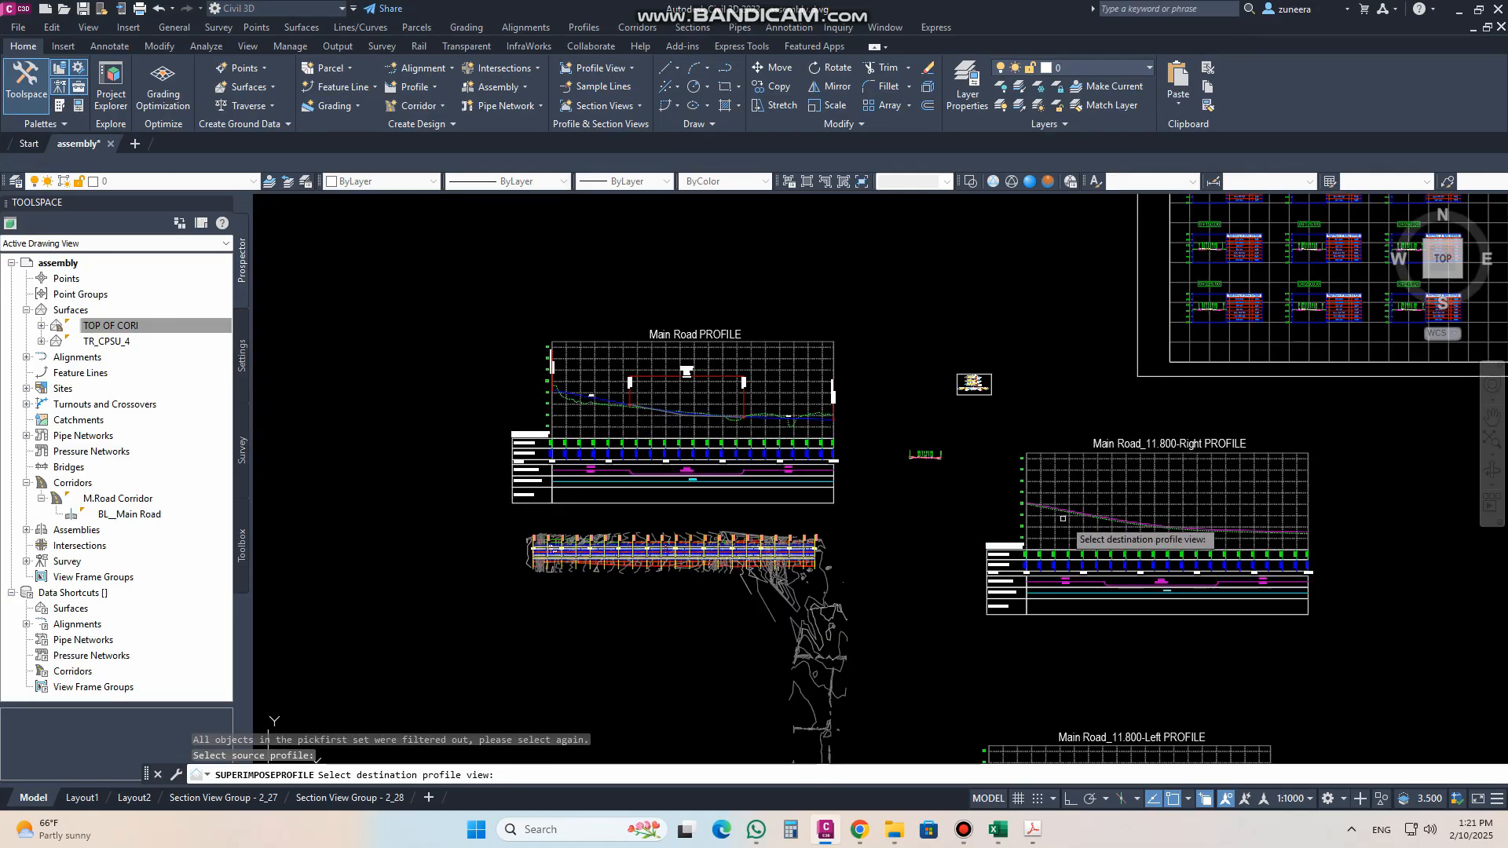
click(762, 389)
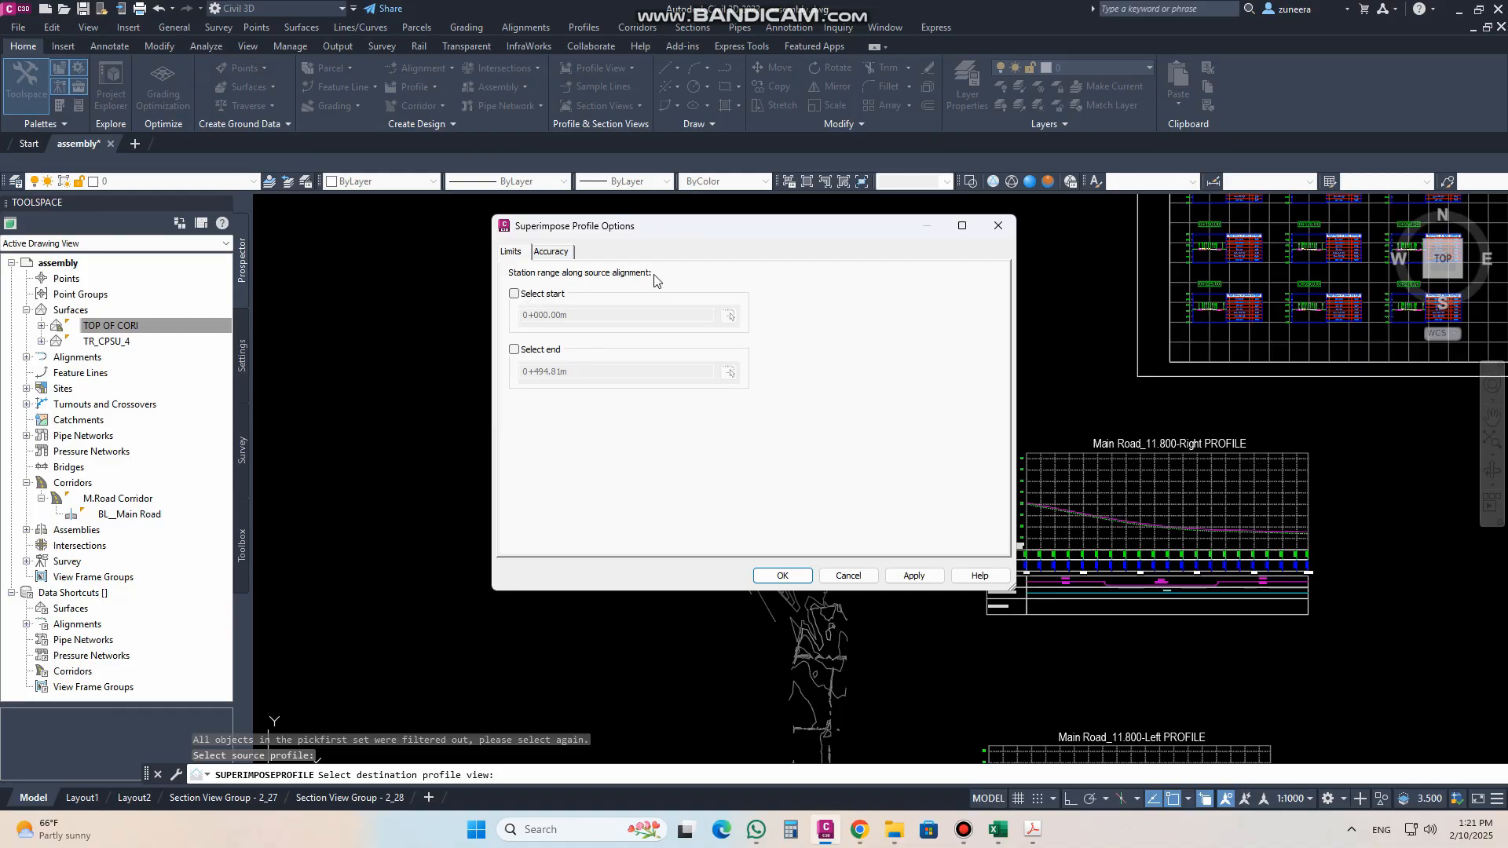
Step: Try out the start and end station limits and review the accuracy options for the superimposed profile
click(514, 295)
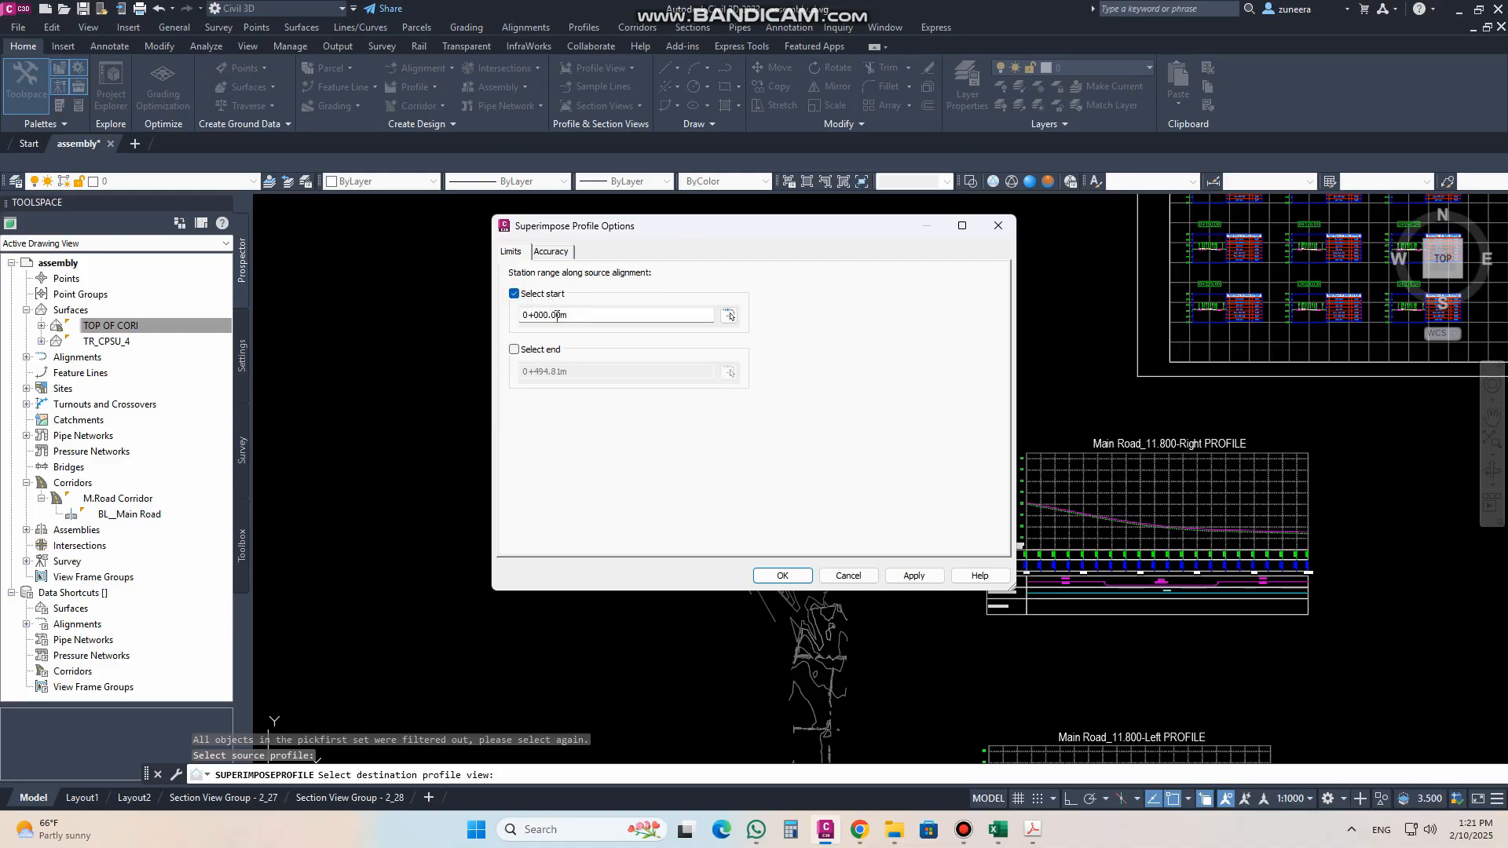
click(515, 294)
click(514, 349)
click(514, 349)
click(553, 252)
click(512, 252)
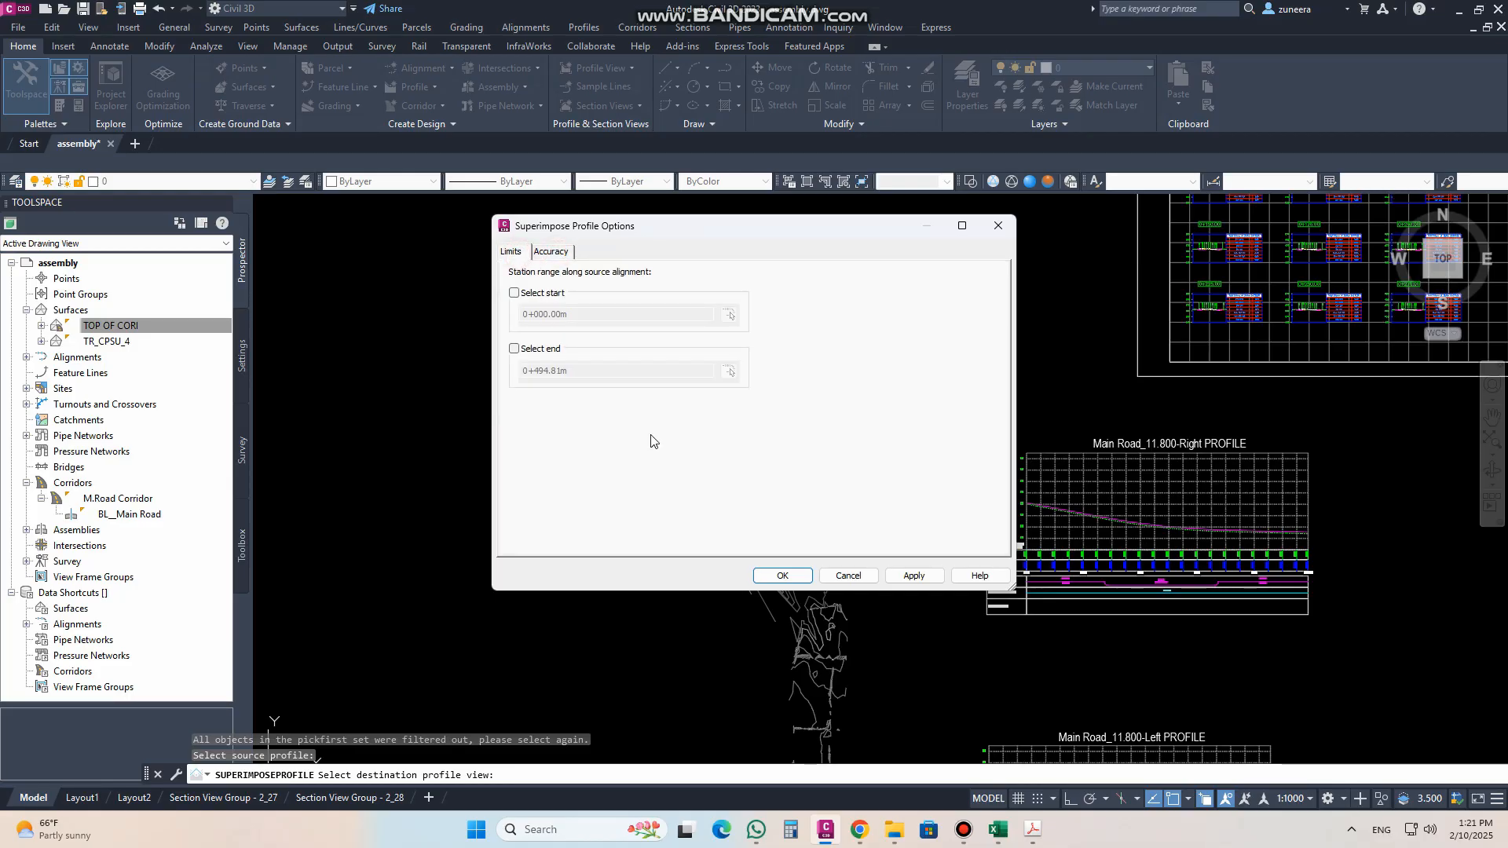
Step: Superimpose the right-edge profile over its full station range and inspect it in the Main Road profile view
click(768, 577)
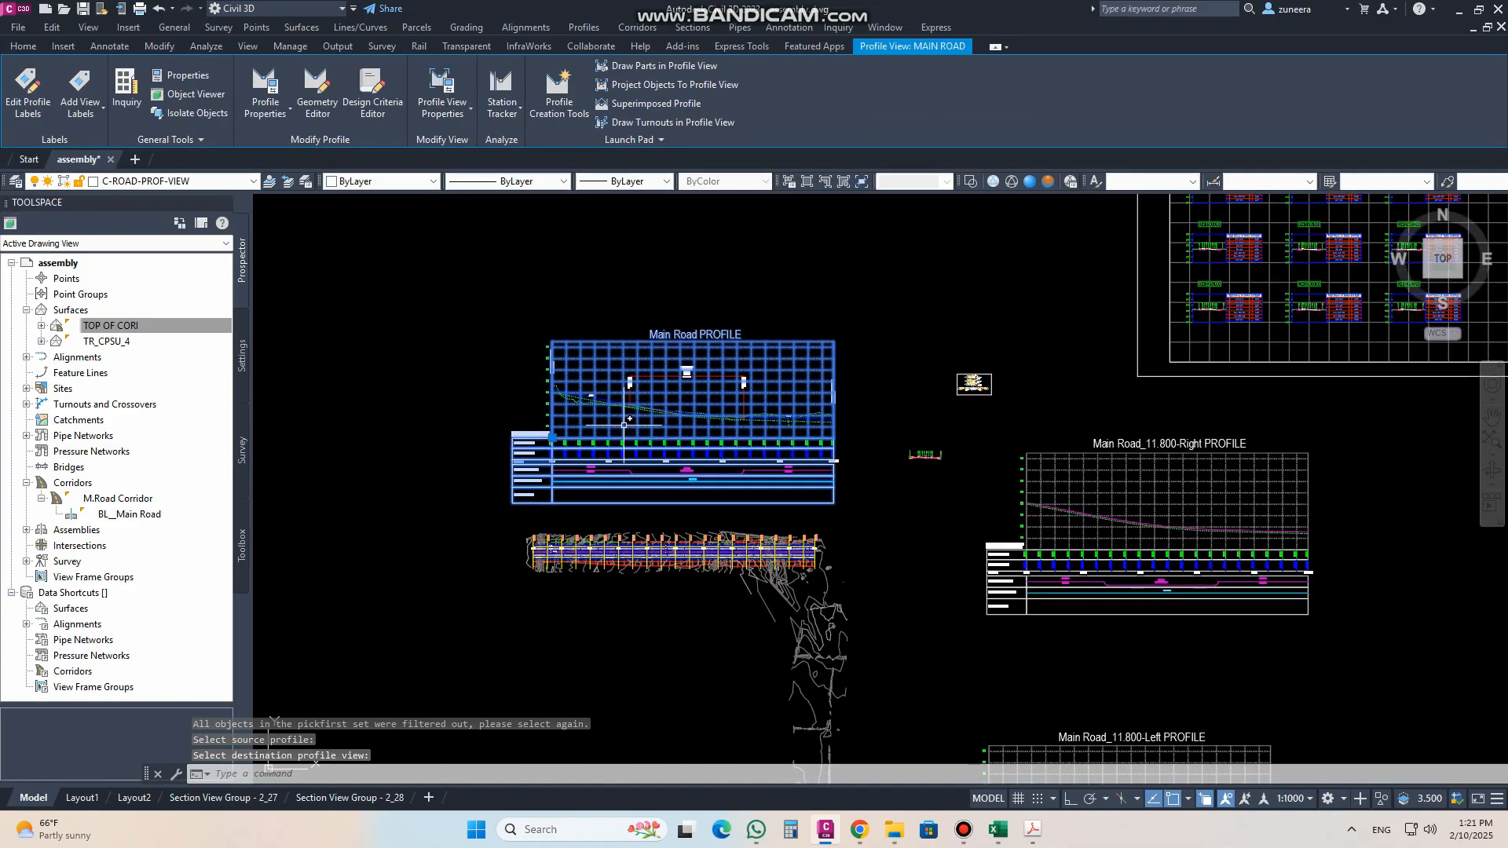
scroll(625, 420, up, 3)
scroll(457, 318, up, 2)
middle_drag(535, 413, 748, 442)
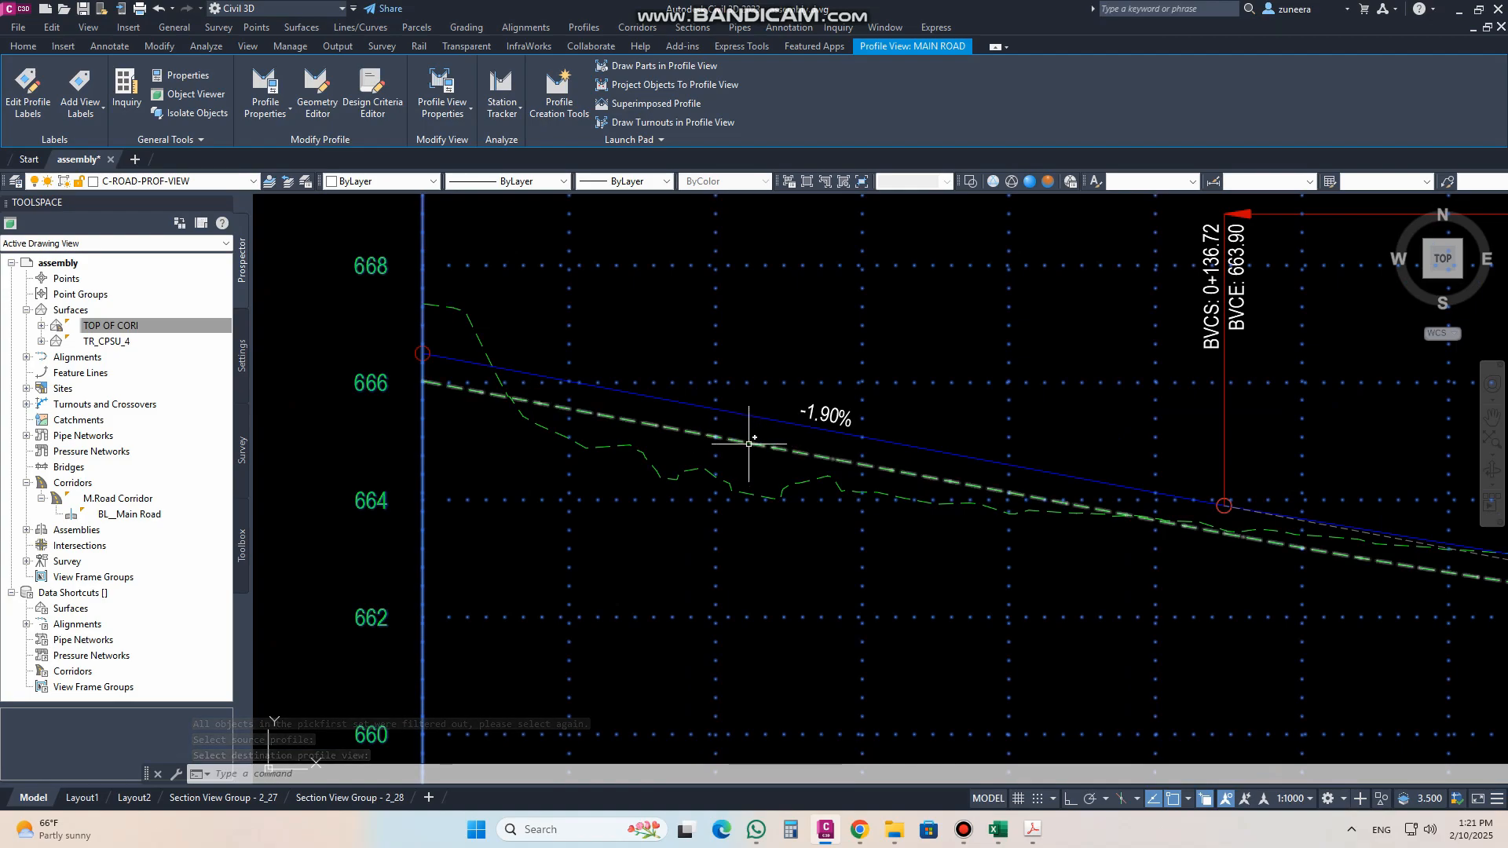
scroll(623, 427, down, 6)
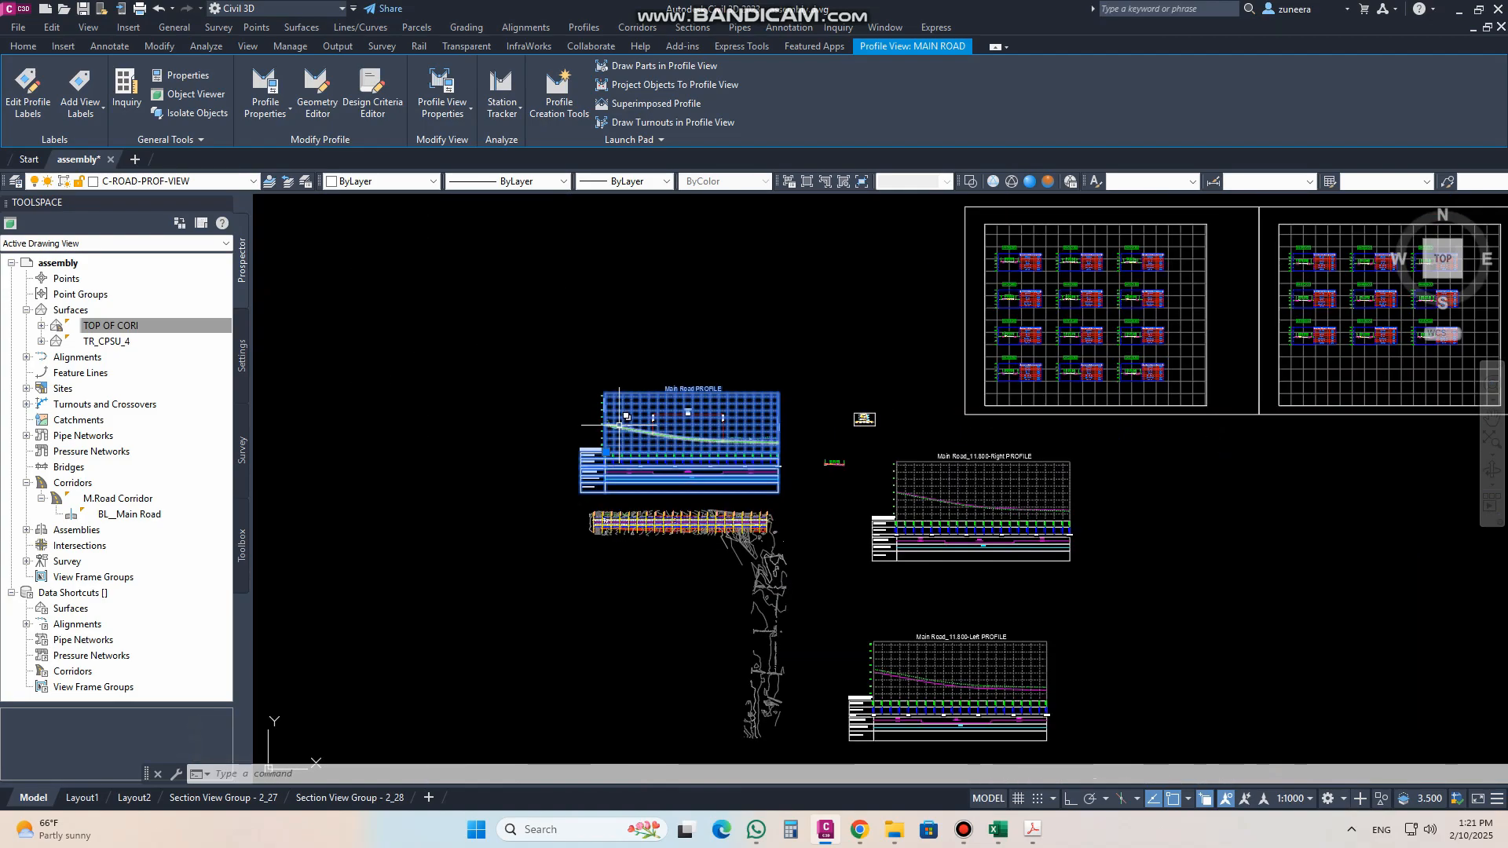
key(Escape)
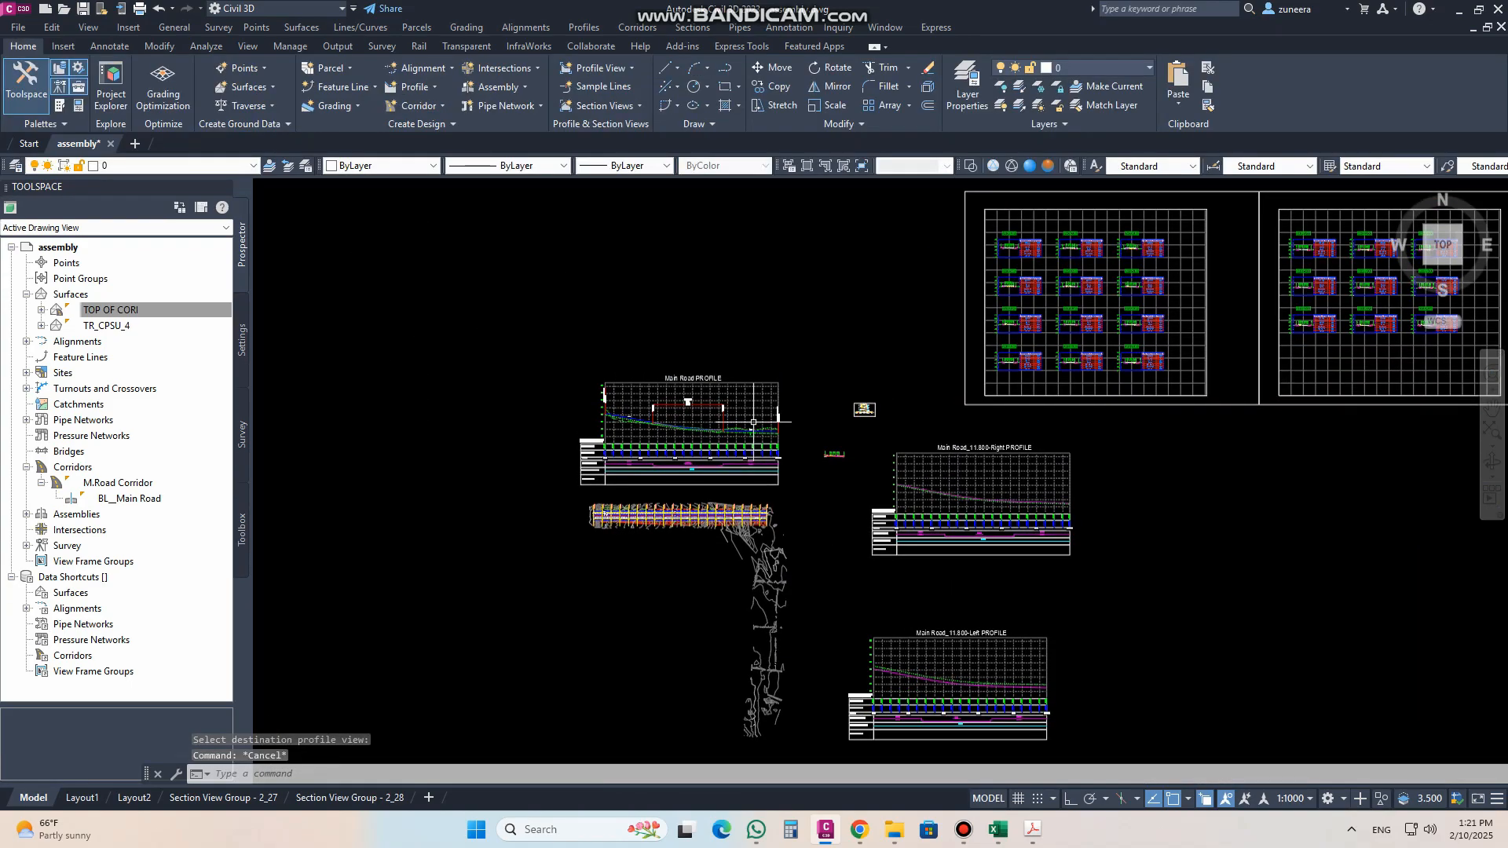
Step: Superimpose the dashed surface profile of Main Road_11.800-Left onto the Main Road profile view over its full station range
scroll(780, 441, up, 4)
click(741, 381)
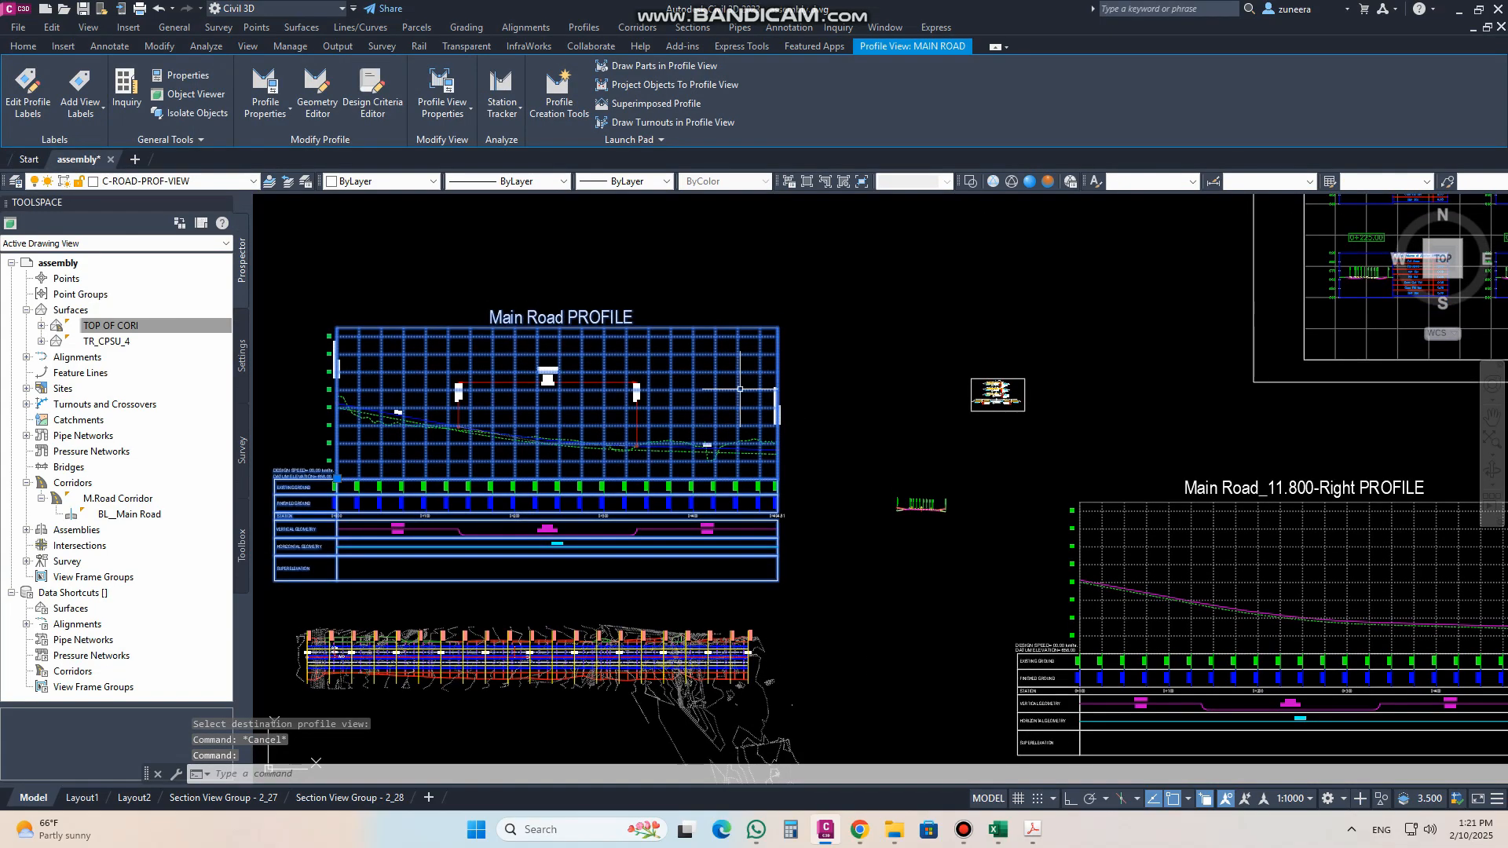
click(662, 103)
scroll(809, 402, down, 4)
scroll(926, 638, up, 6)
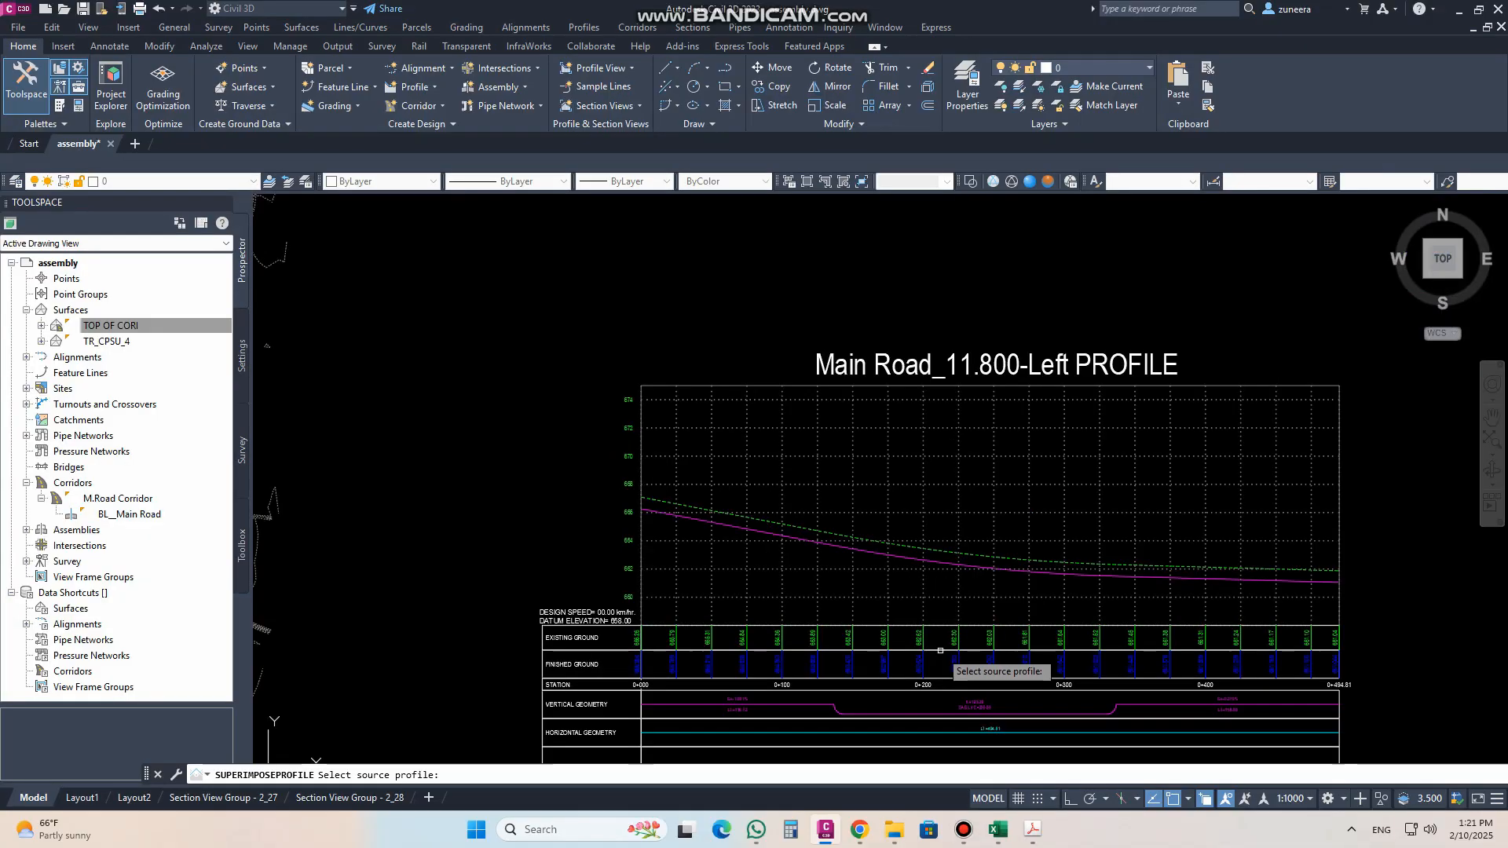
click(826, 535)
scroll(1042, 667, down, 6)
scroll(1041, 666, down, 2)
scroll(896, 506, up, 8)
click(896, 506)
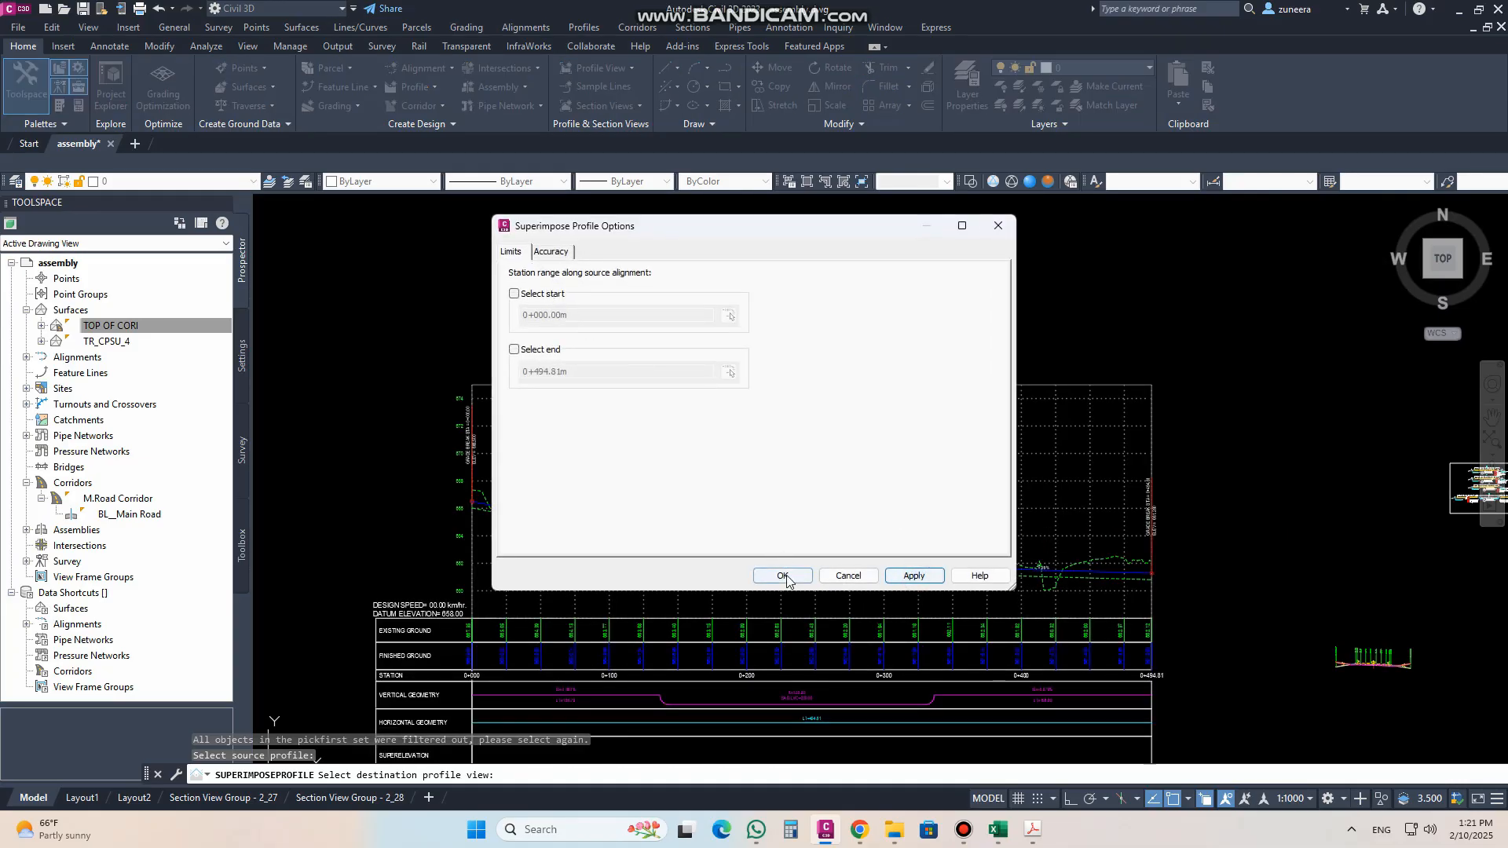
click(782, 576)
scroll(534, 526, up, 6)
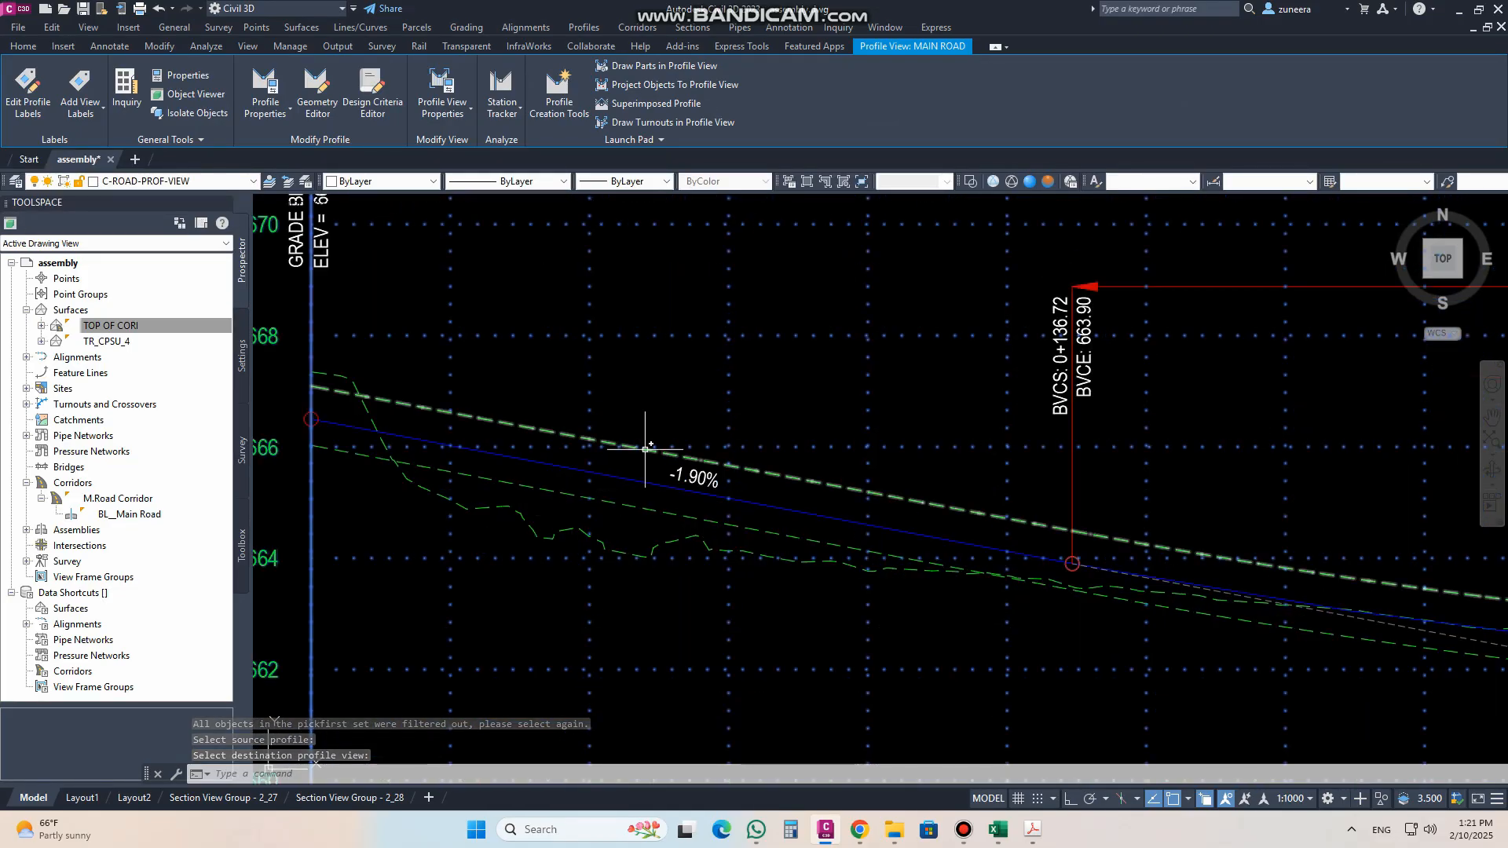
Step: Check the properties of the superimposed left-edge profile in the Main Road profile view
click(536, 419)
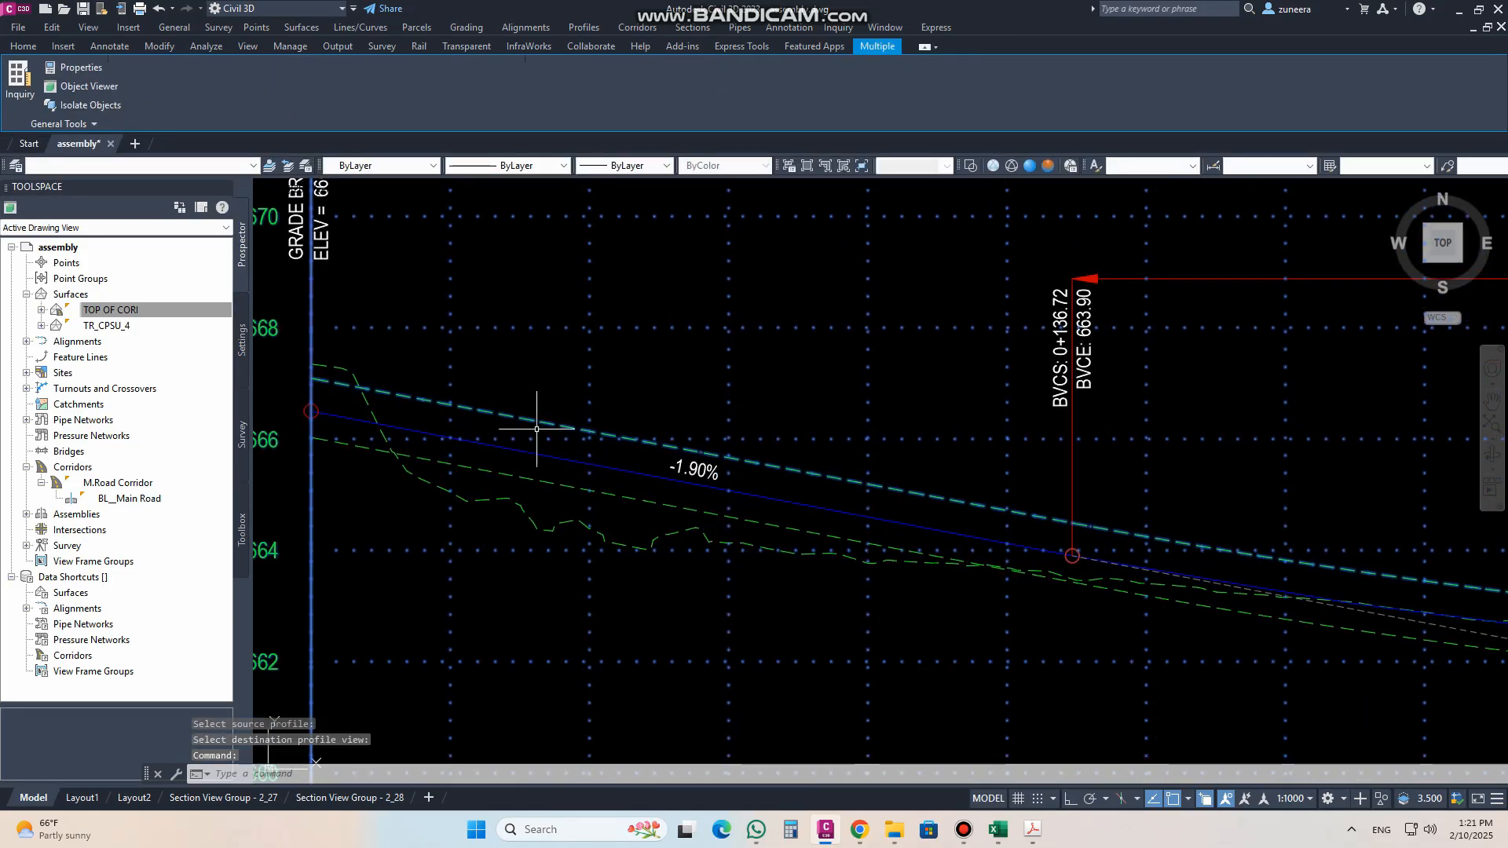
key(ctrl+1)
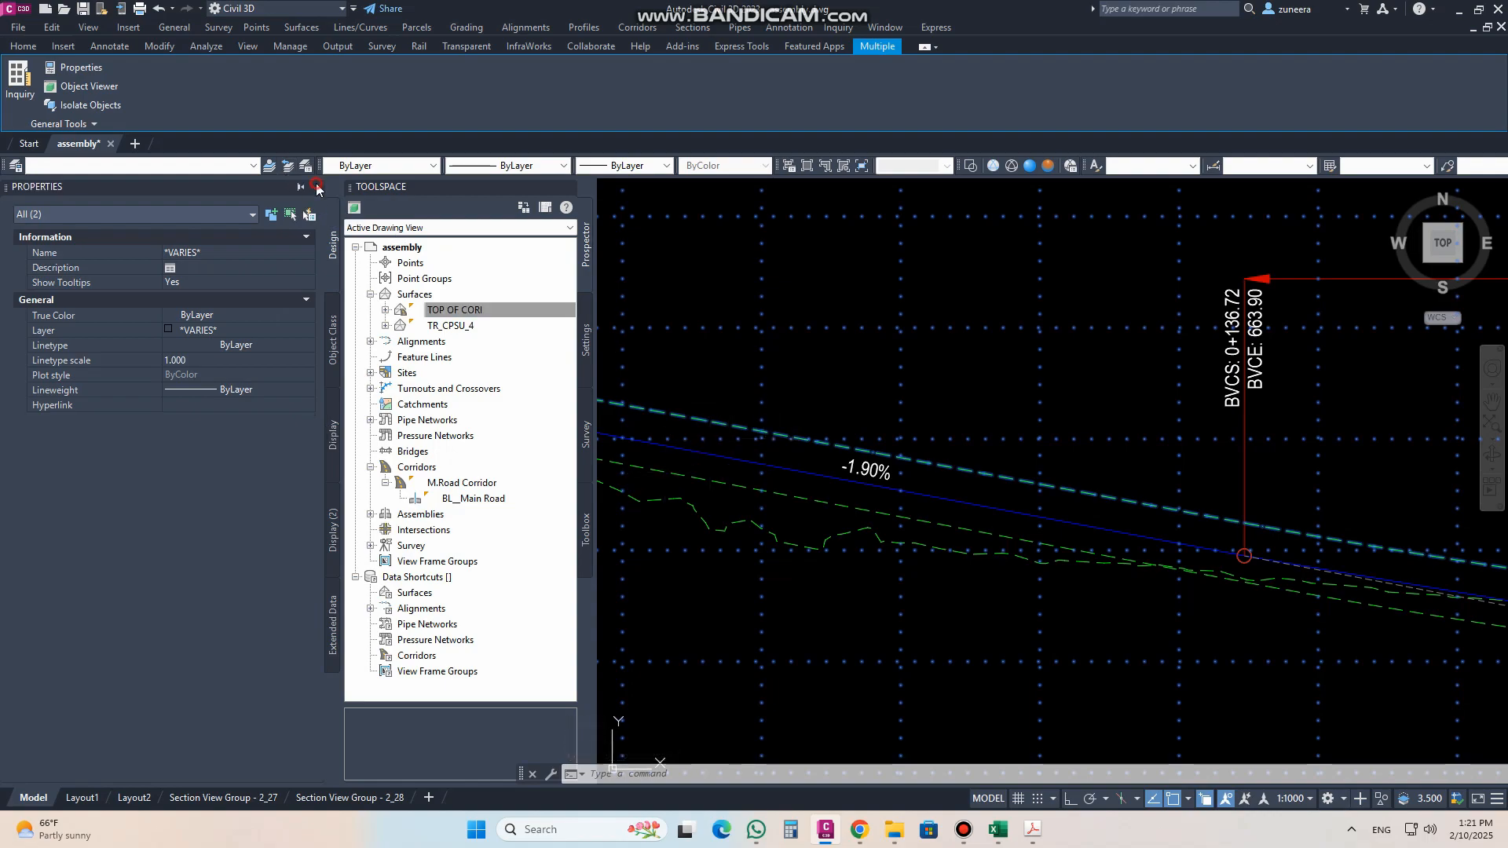
click(316, 186)
right_click(527, 418)
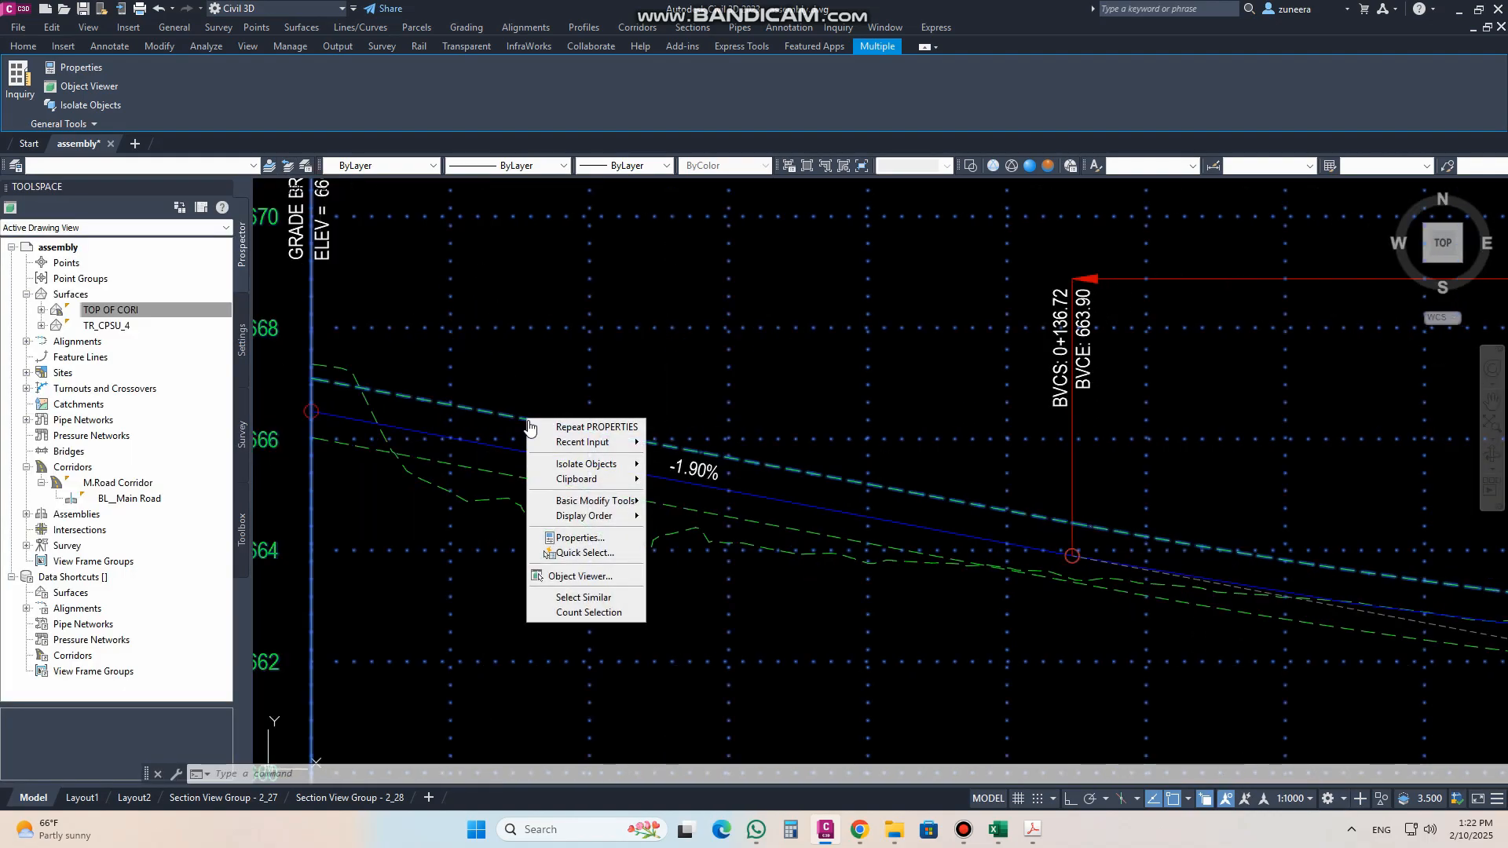
key(Escape)
key(Escape)
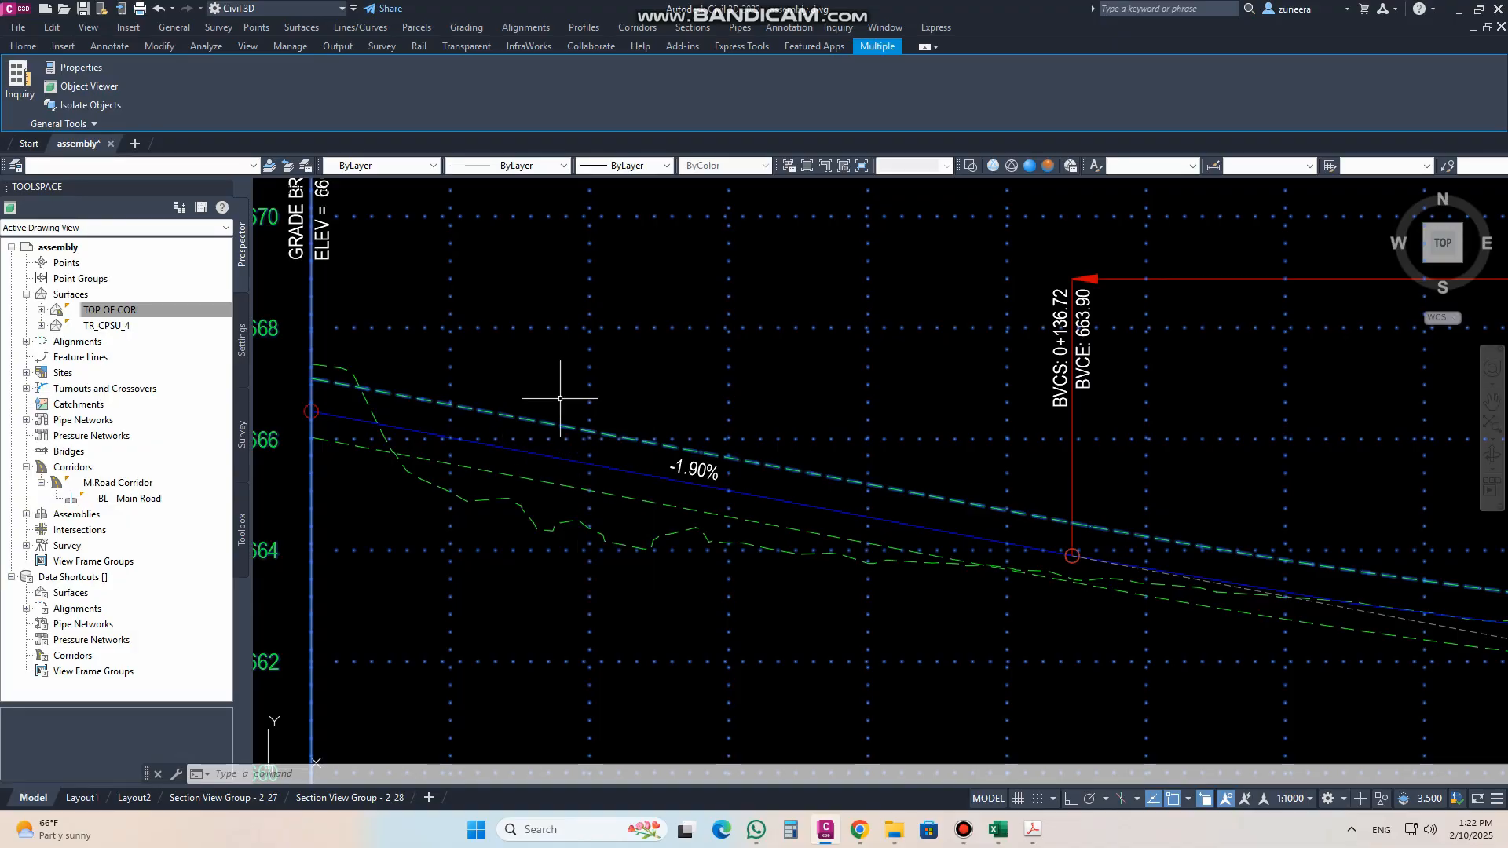
click(486, 411)
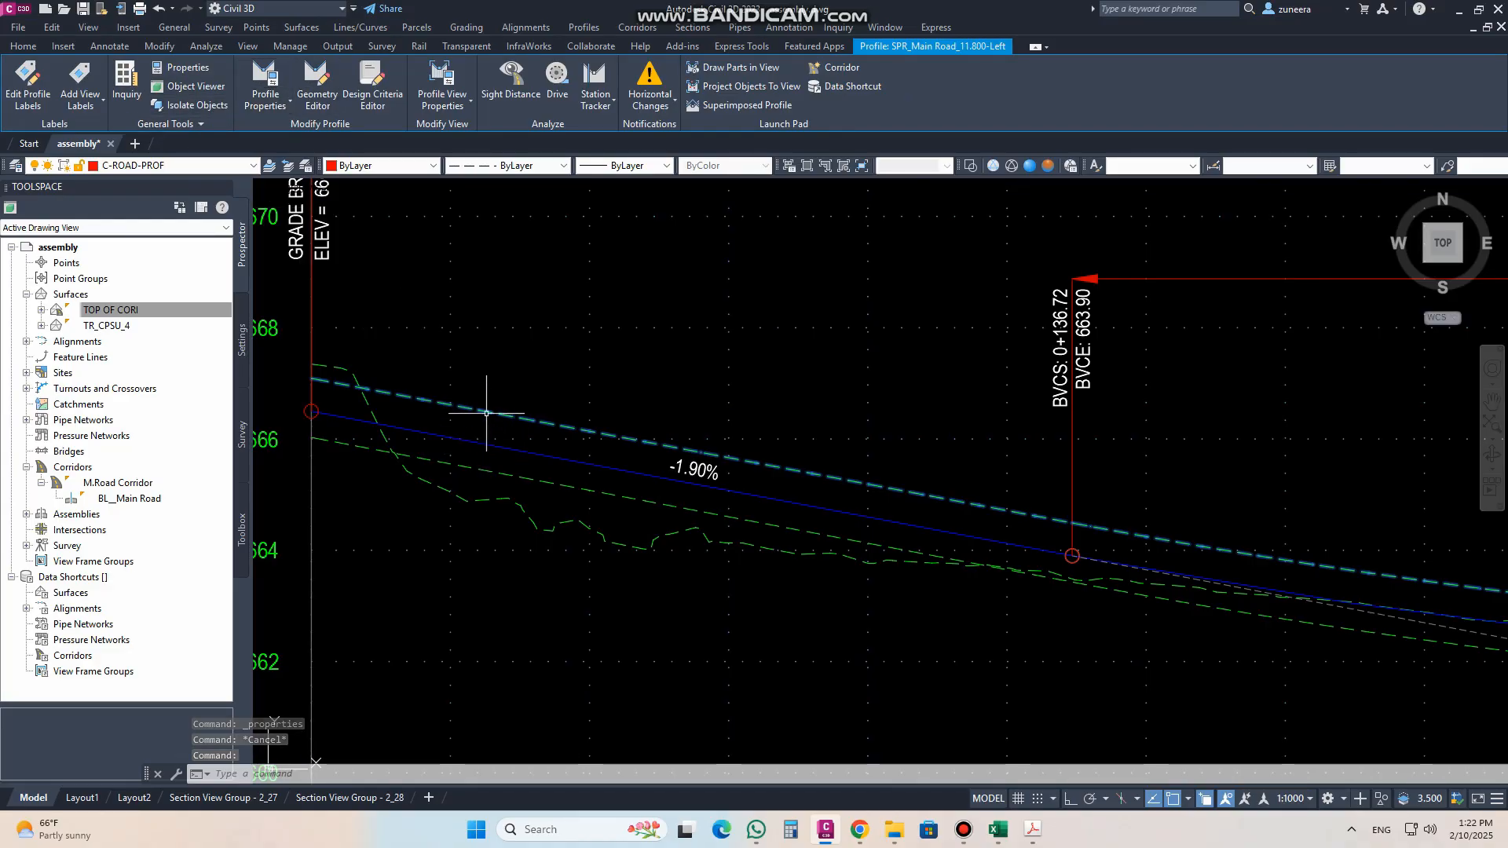
right_click(486, 413)
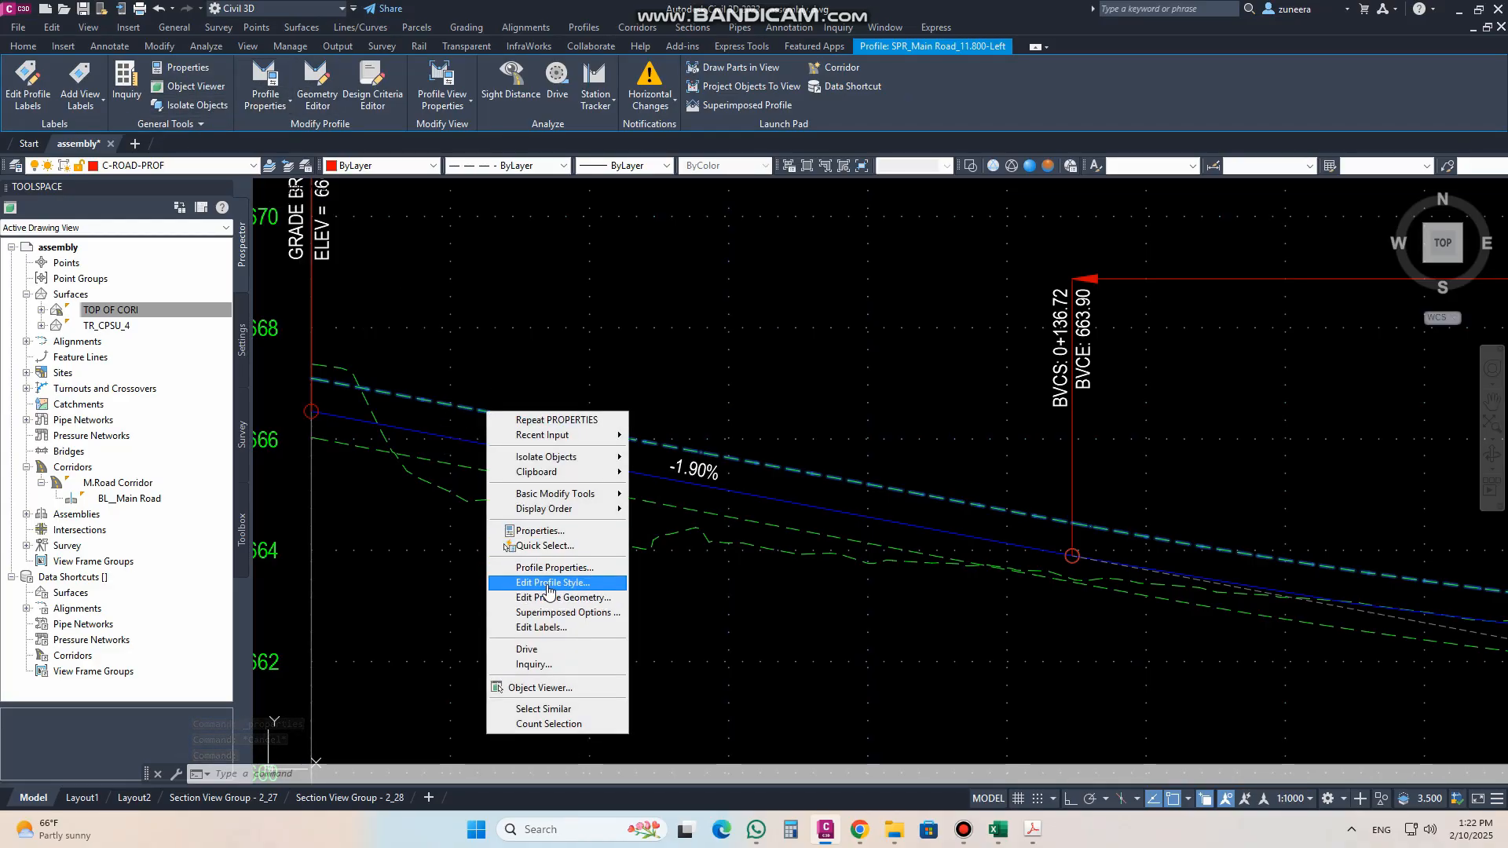
click(770, 386)
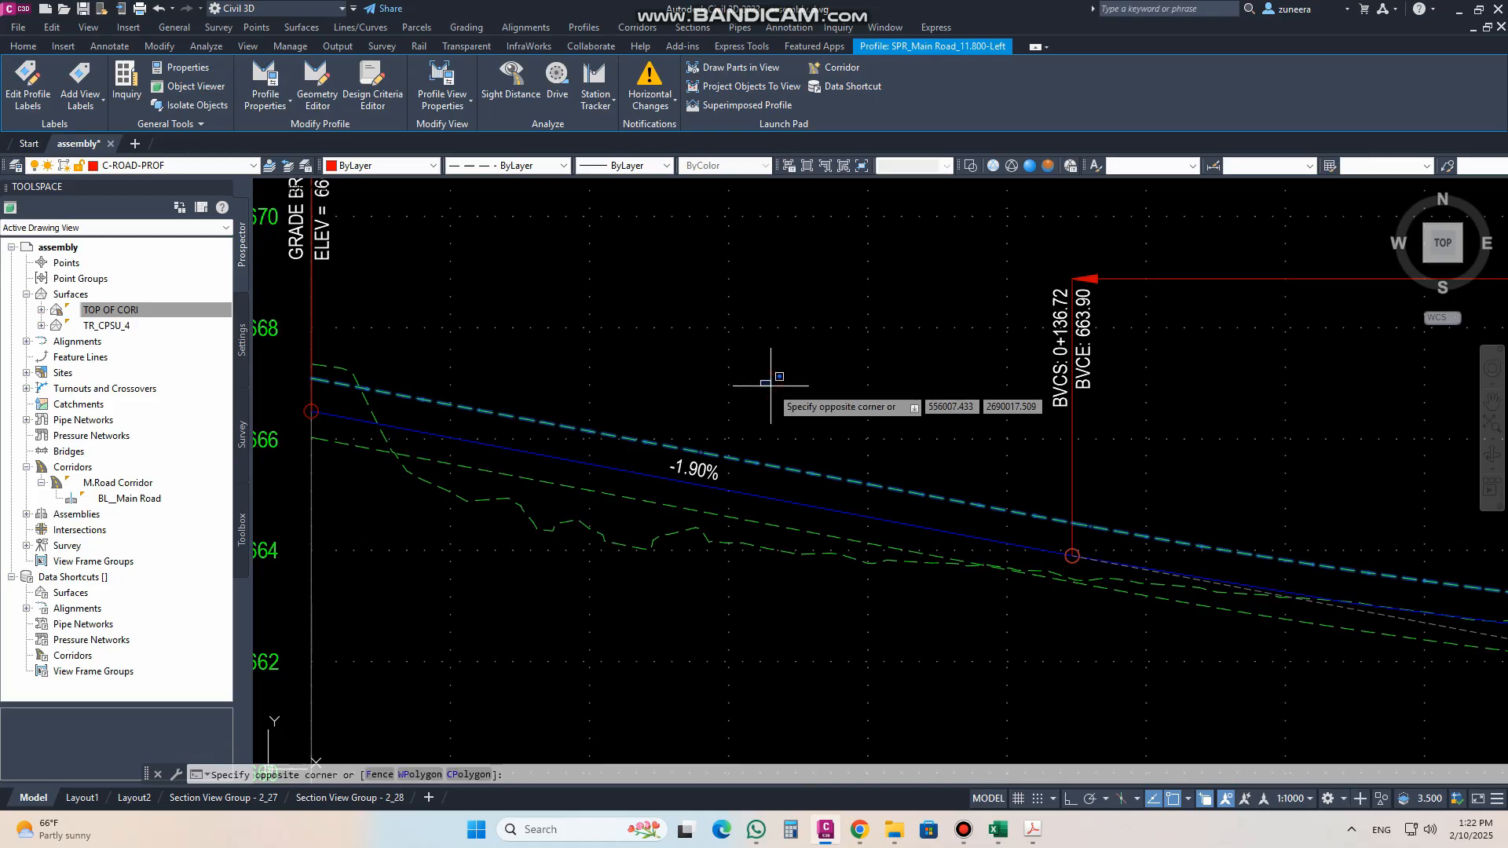
key(Escape)
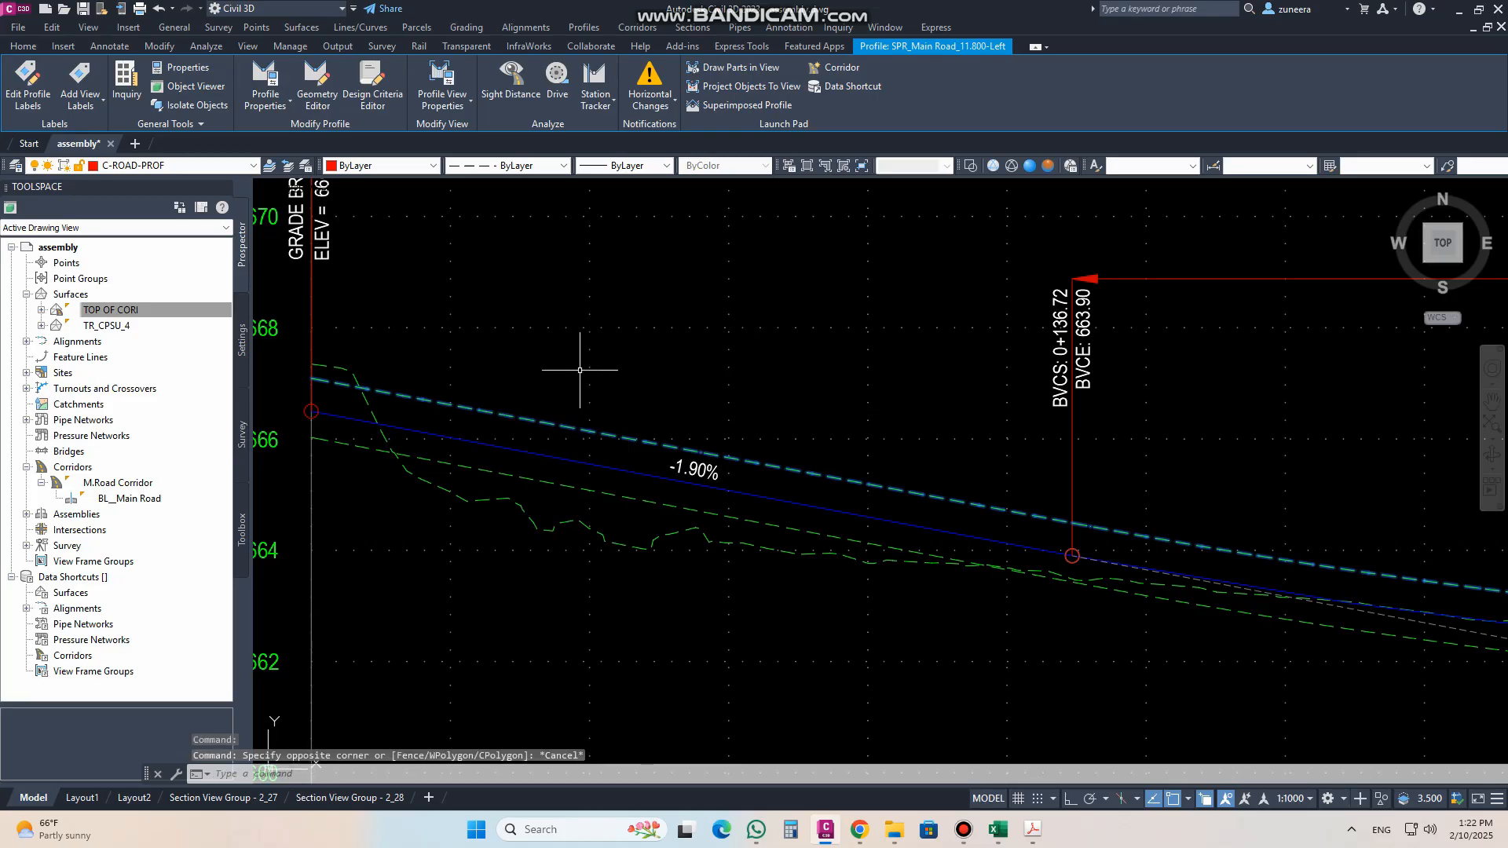
key(Escape)
scroll(530, 419, down, 10)
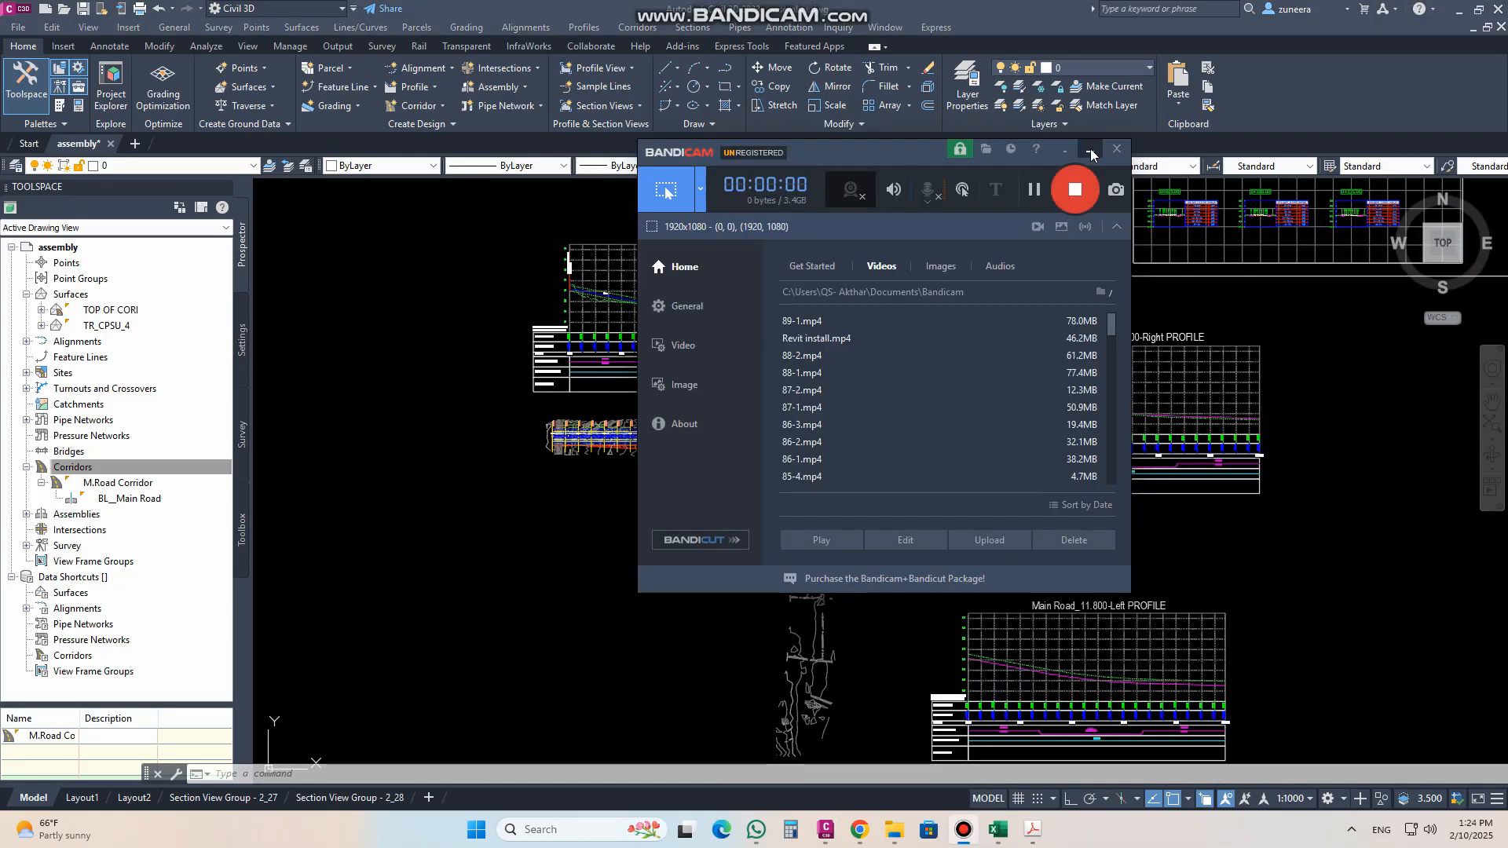
click(1090, 151)
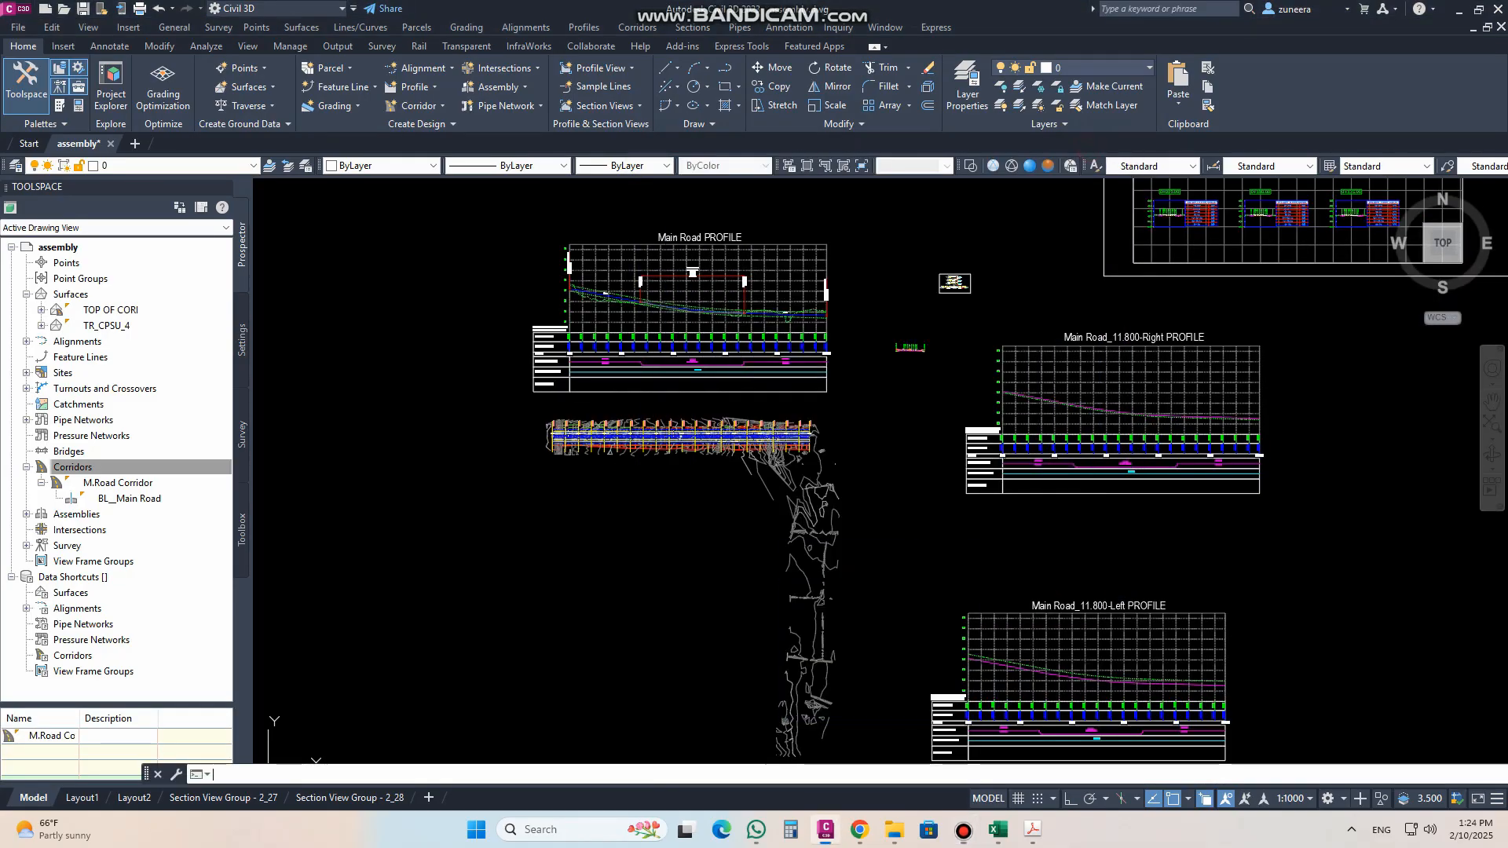
Step: Lower the middle PVI of the Main Road design profile to about elevation 659.8 m near station 0+234
scroll(656, 258, up, 5)
scroll(770, 404, up, 6)
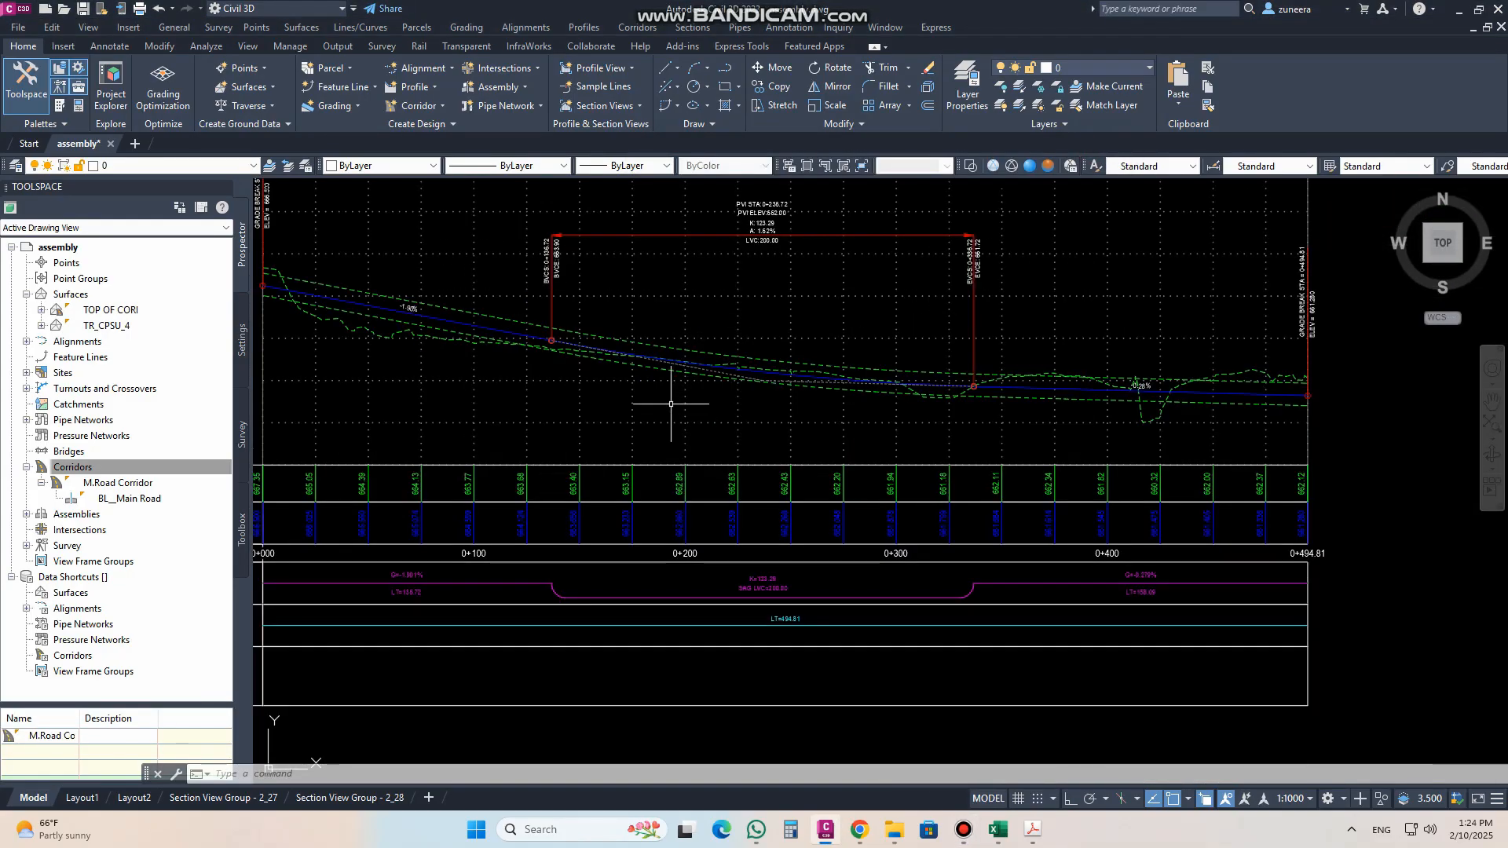
click(910, 325)
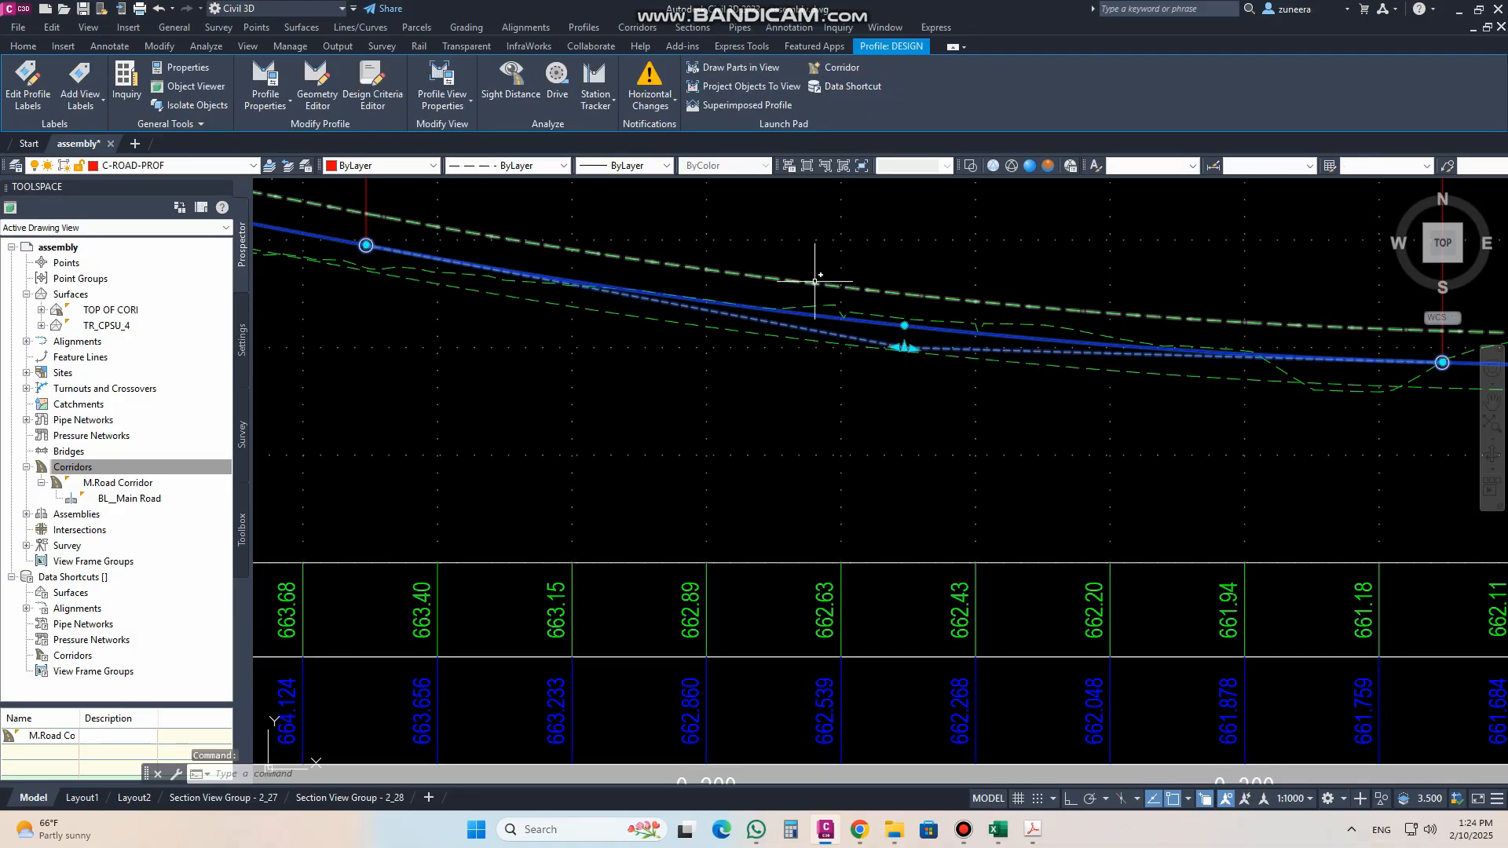
click(904, 348)
click(889, 466)
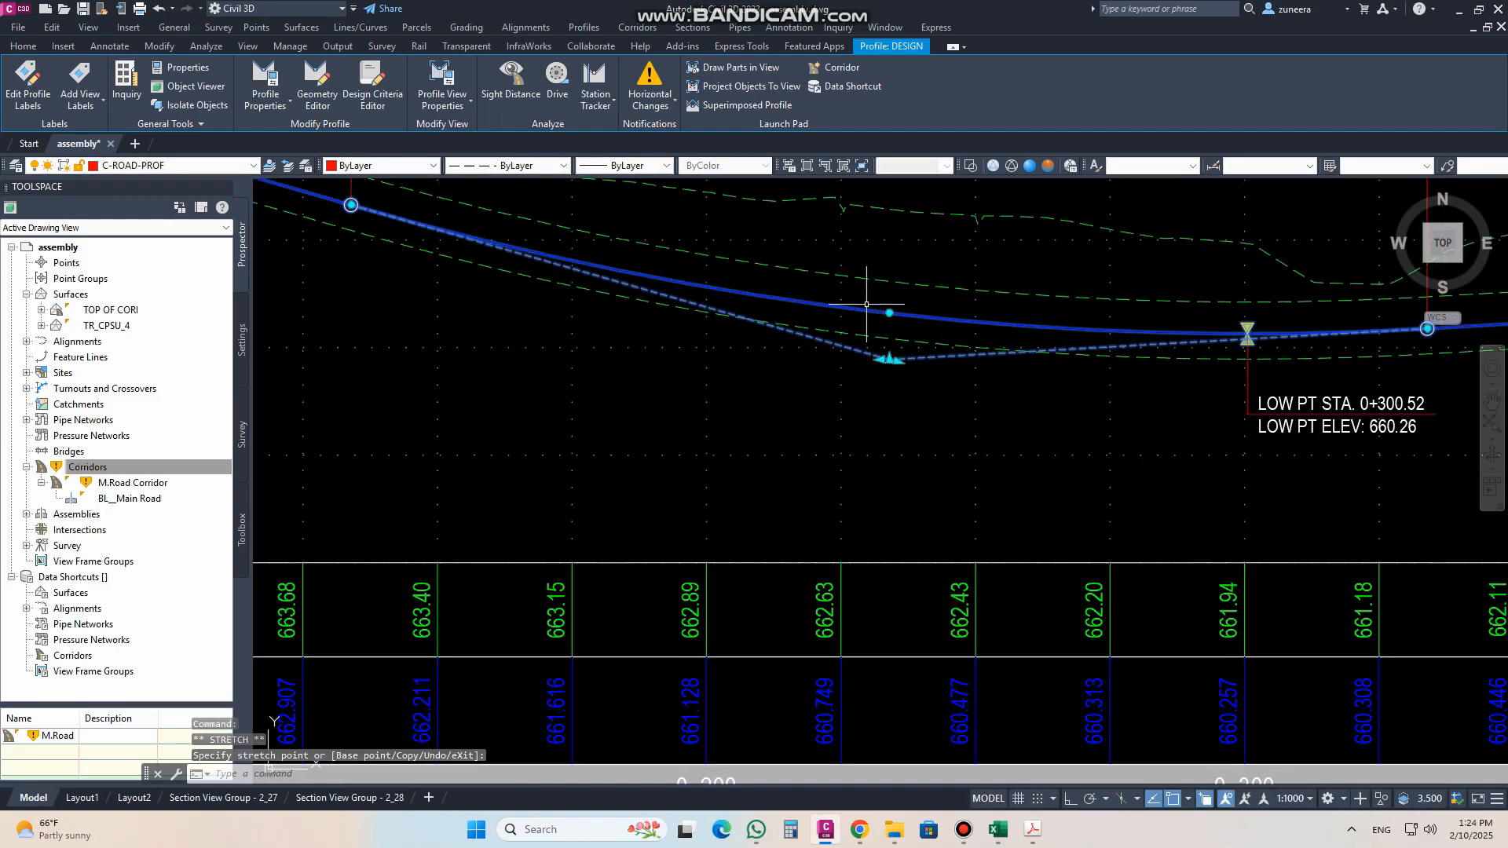
scroll(860, 373, down, 4)
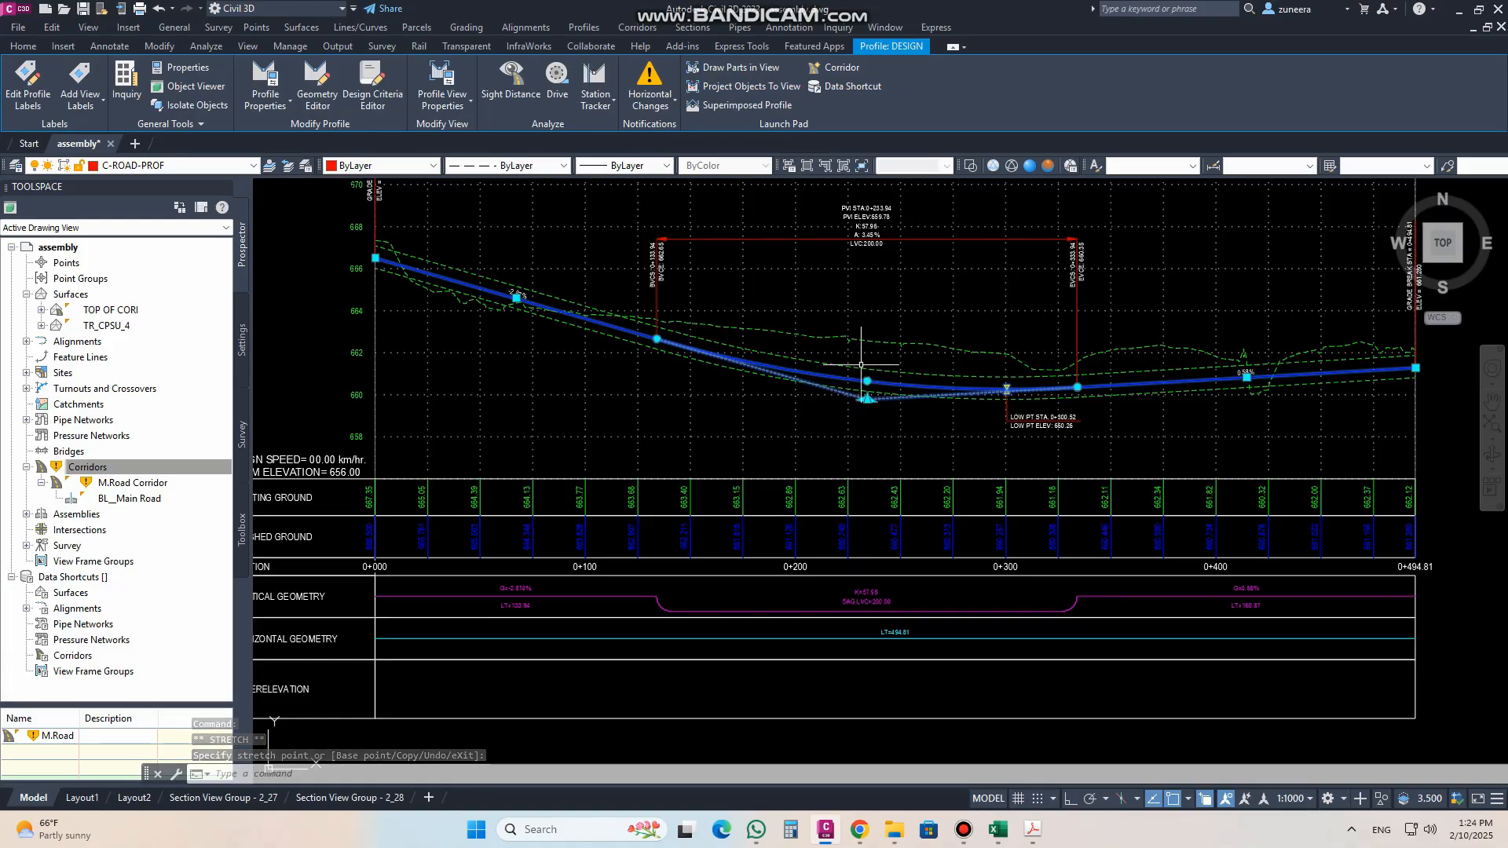
key(Escape)
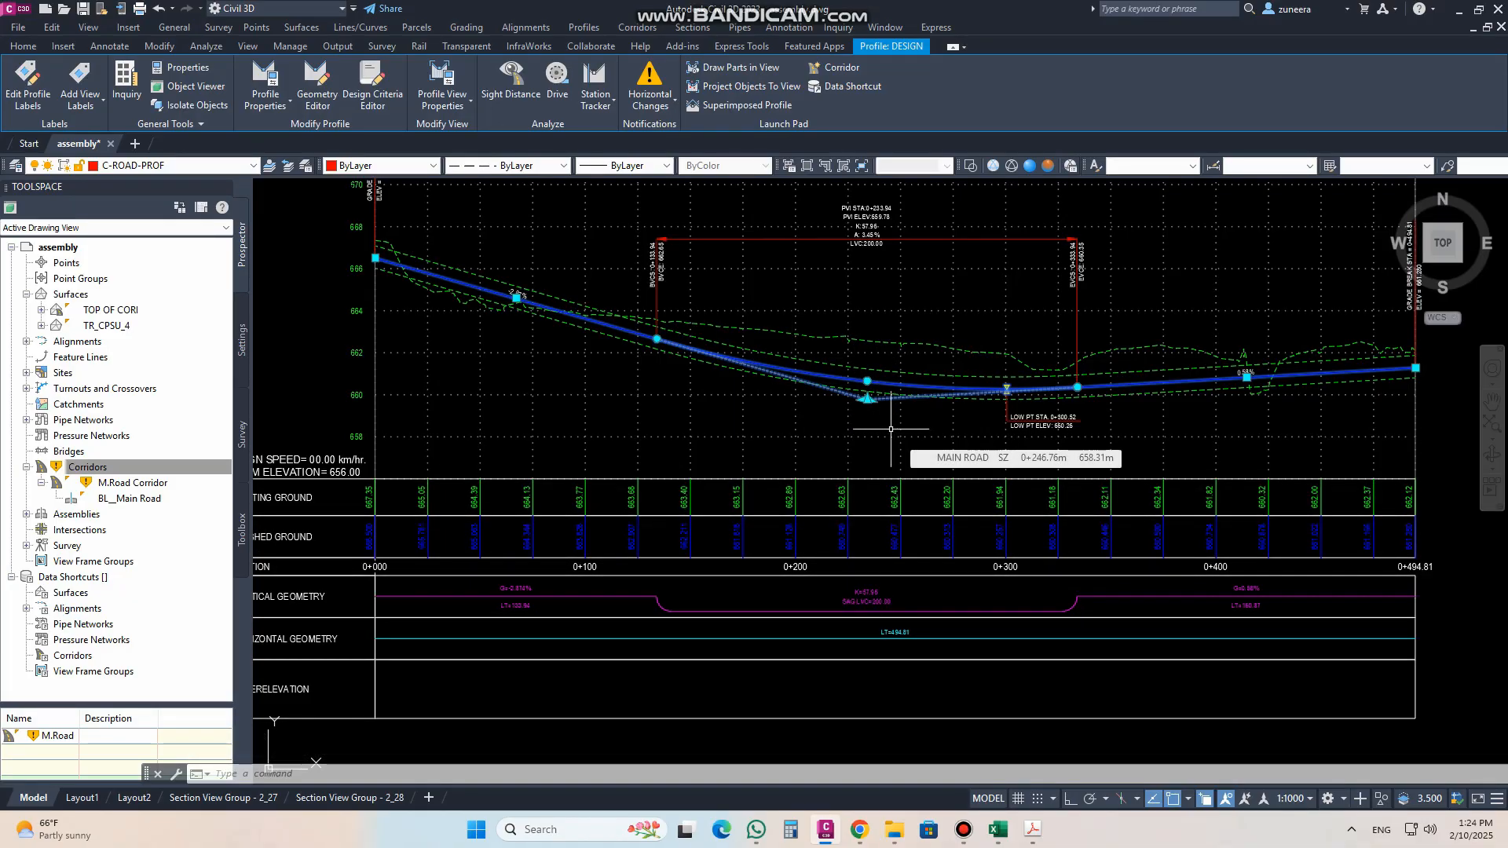
Step: Compare the reshaped Main Road design profile and its superimposed edge profiles with the left and right 11.8 m offset profile views
scroll(698, 393, down, 6)
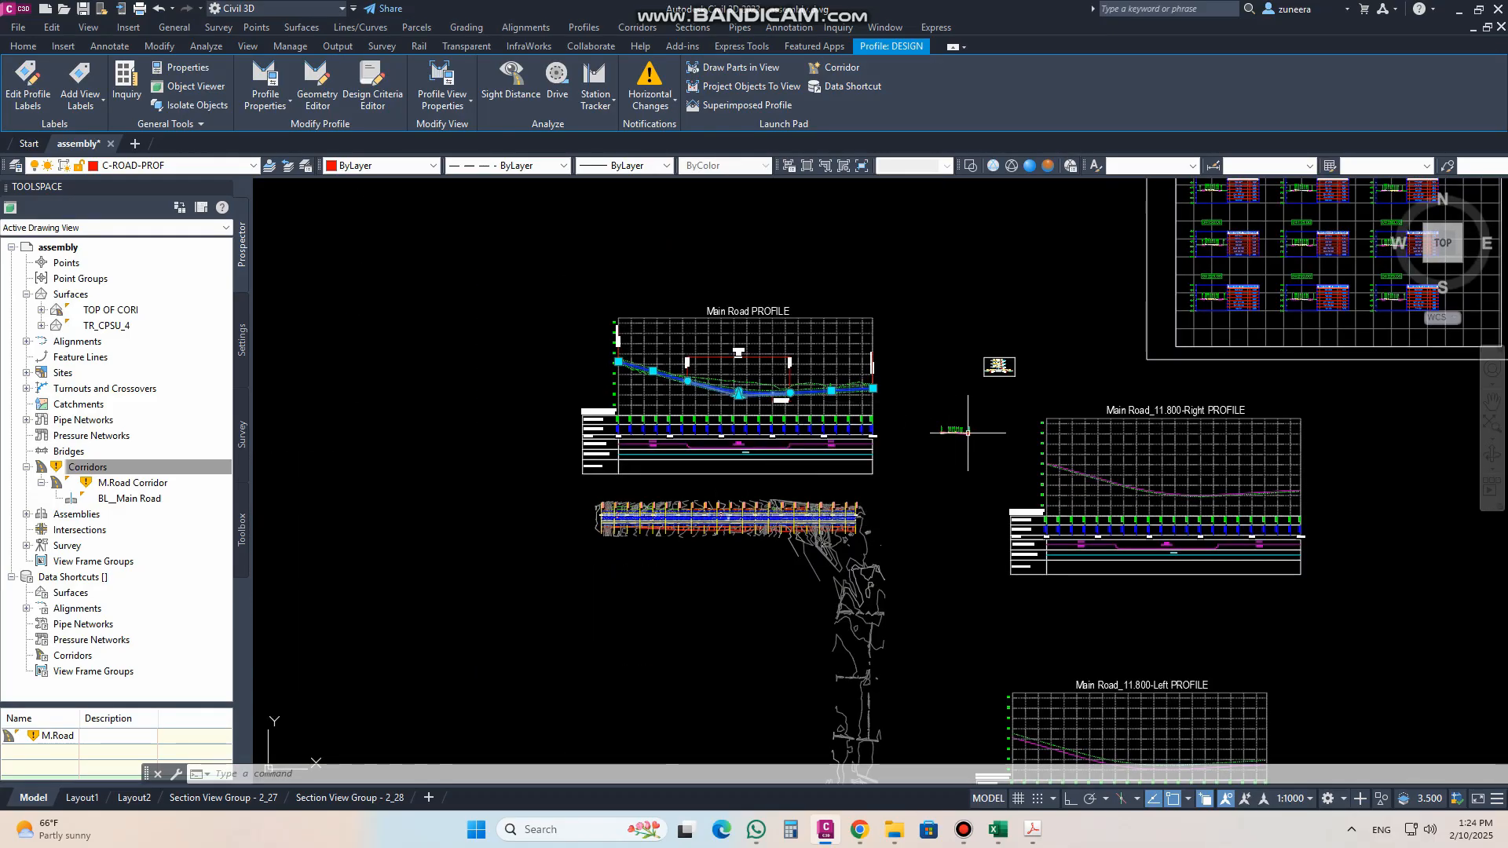
middle_drag(961, 429, 848, 373)
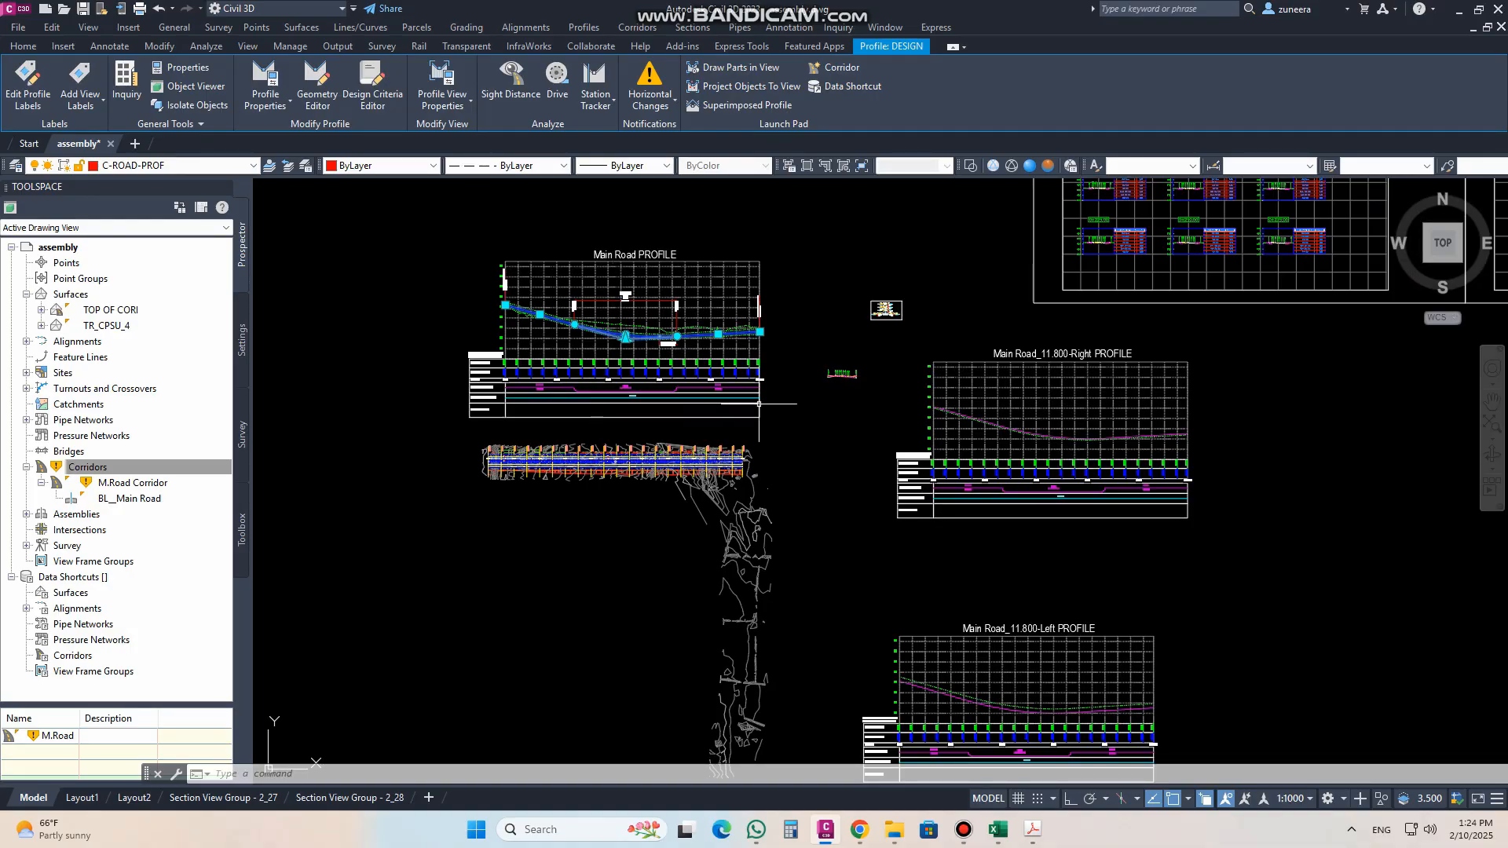
scroll(577, 321, up, 4)
mouse_move(649, 416)
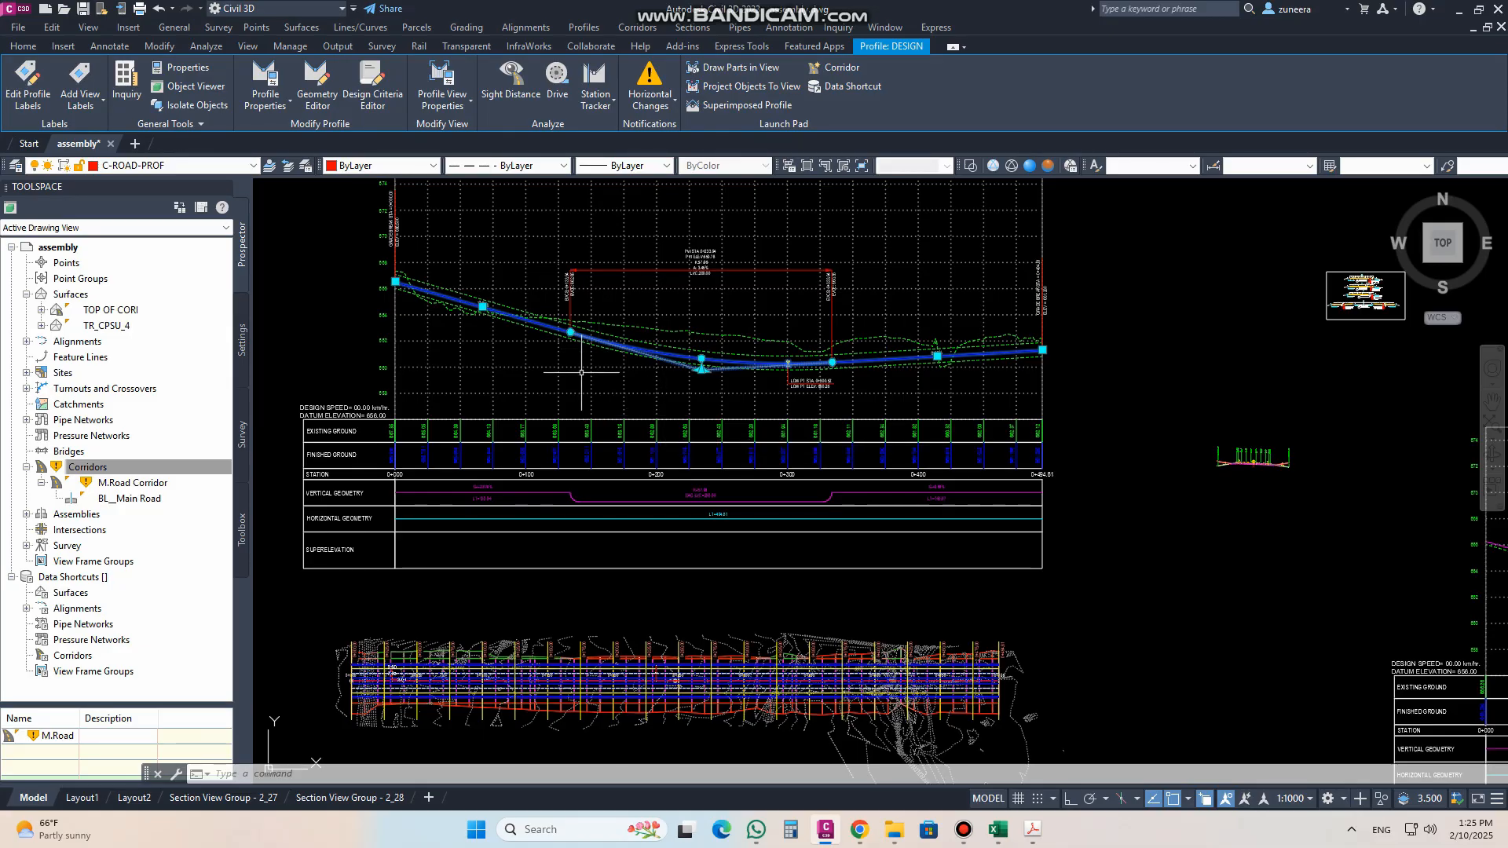
mouse_move(581, 373)
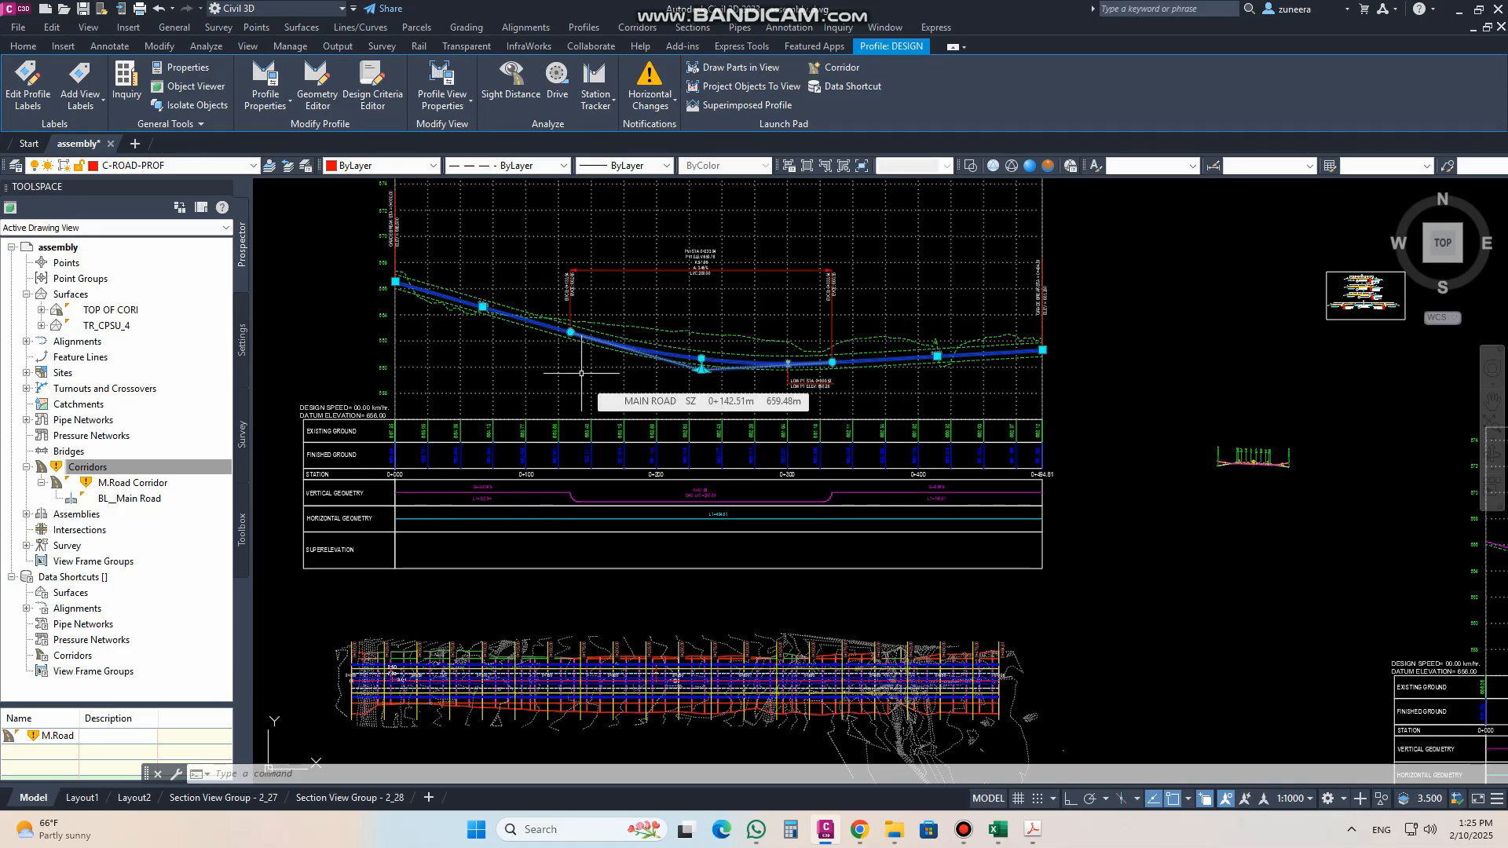